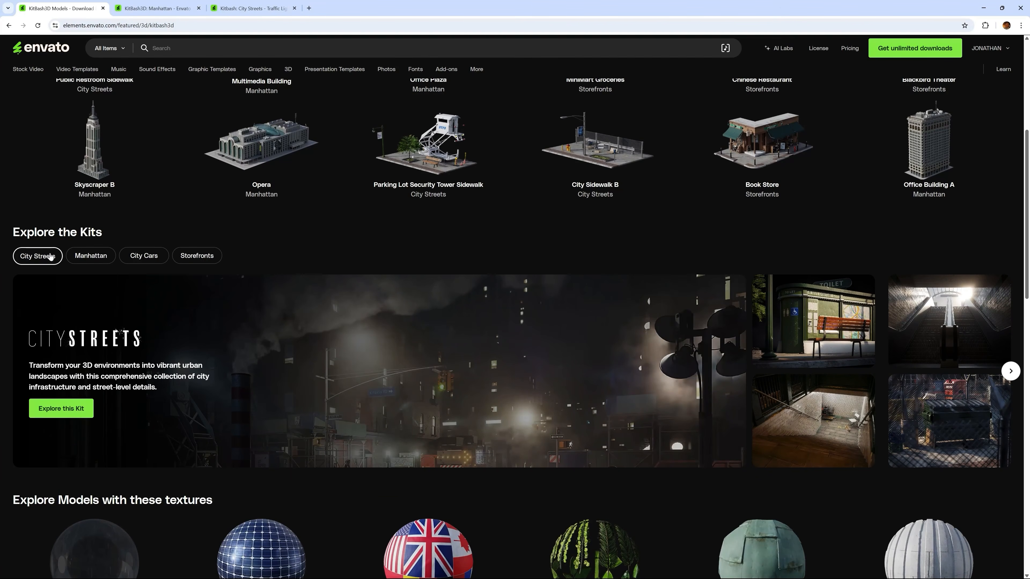
Preview the Manhattan, City Cars and Storefronts kits in the Explore the Kits section.
{"action": "left_click", "coordinate": [87, 257]}
{"action": "left_click", "coordinate": [153, 258]}
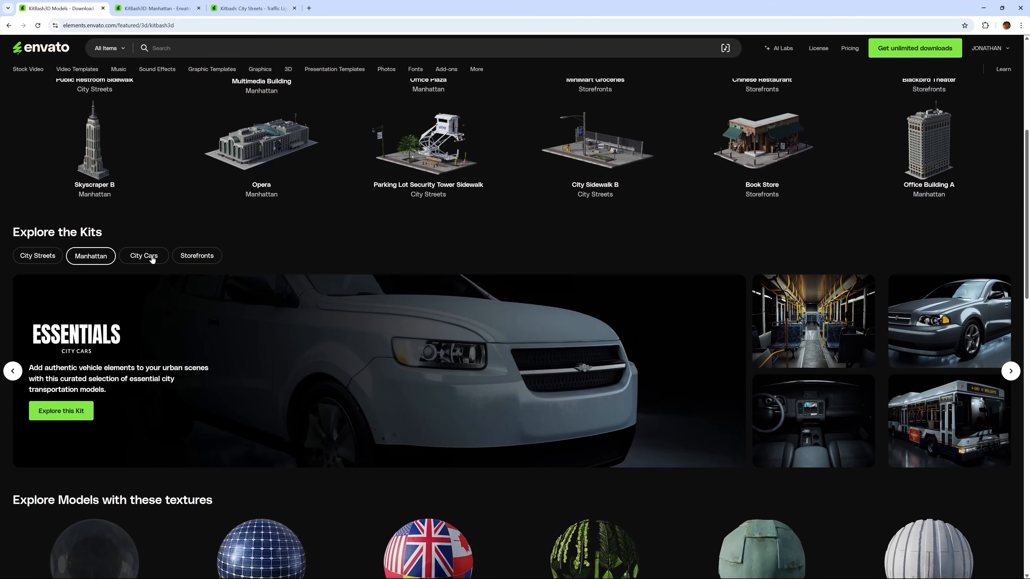
{"action": "left_click", "coordinate": [203, 258]}
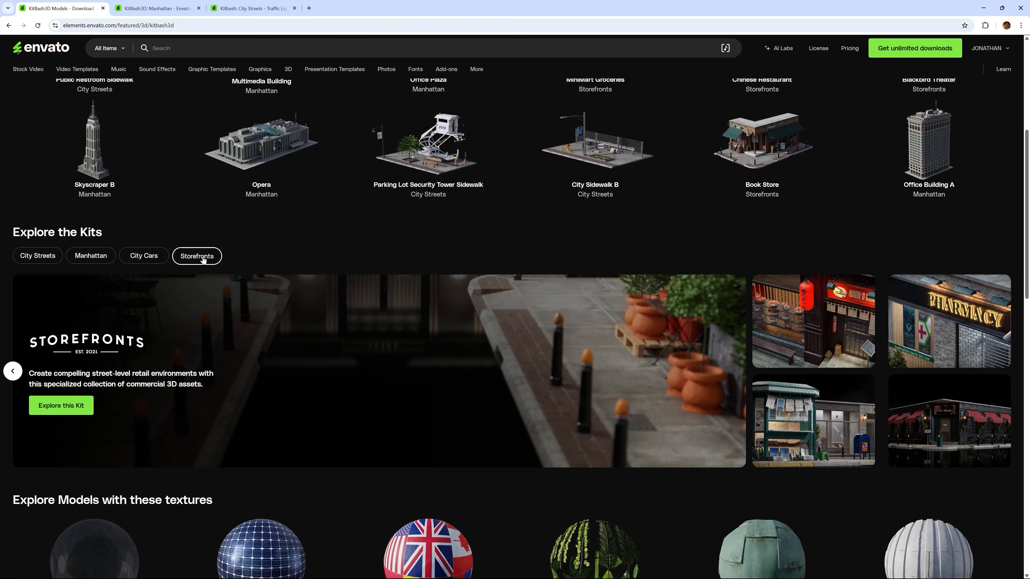
Look through the models in the KitBash3D Manhattan collection and switch to the City Streets traffic light page.
{"action": "left_click", "coordinate": [169, 9]}
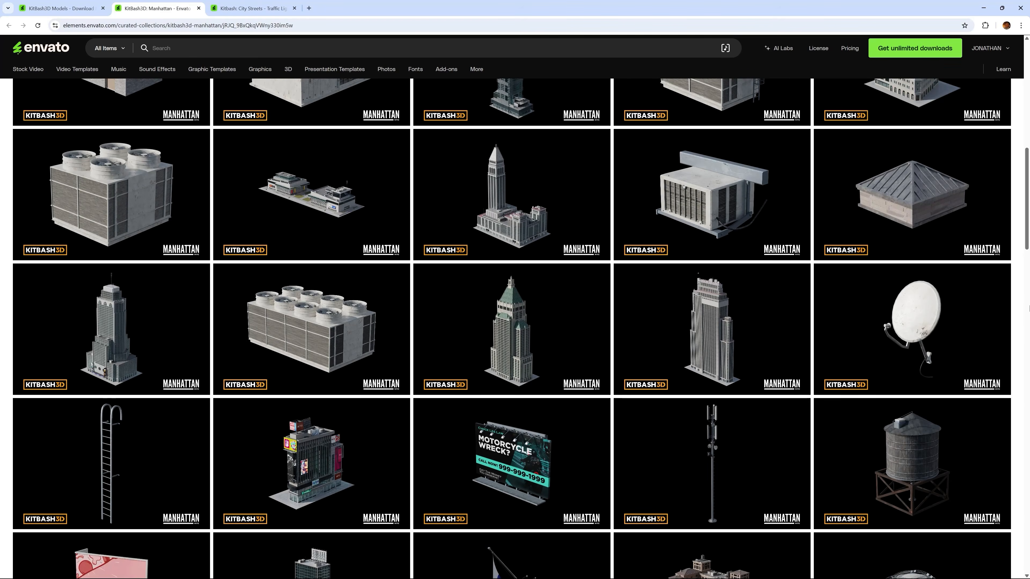
{"action": "left_click_drag", "start_coordinate": [1027, 187], "coordinate": [1028, 282]}
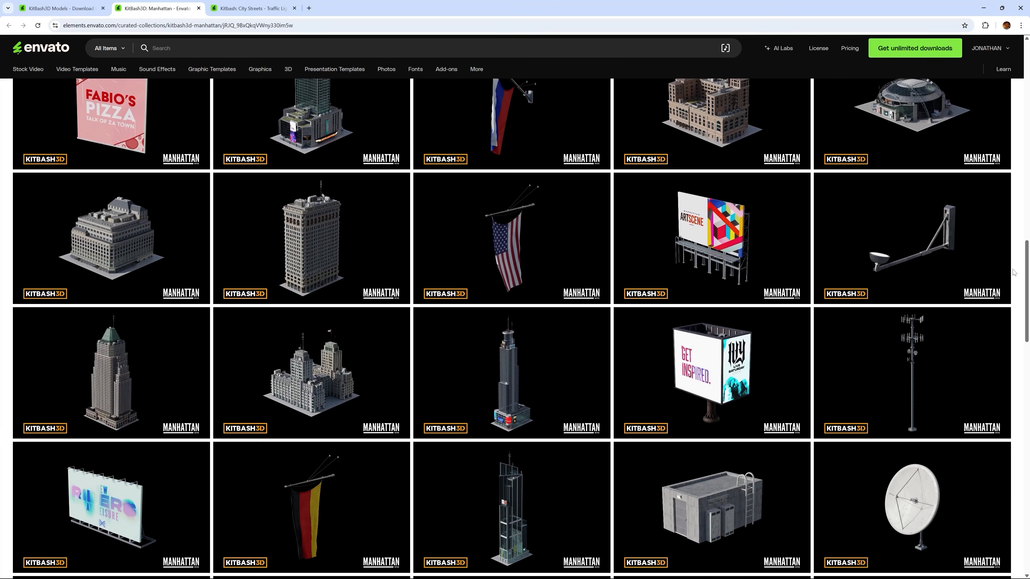
{"action": "left_click", "coordinate": [261, 12]}
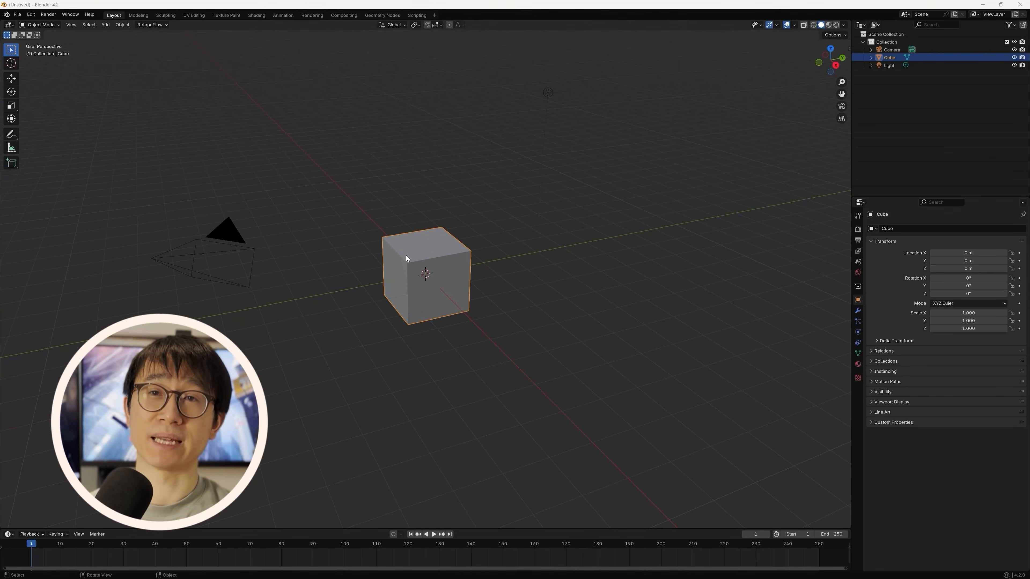
Switch to Blender and import KB3D_MIM_Skyscraper_F.obj from the Kitbash Assets folder as a Wavefront OBJ.
{"action": "left_click", "coordinate": [18, 15]}
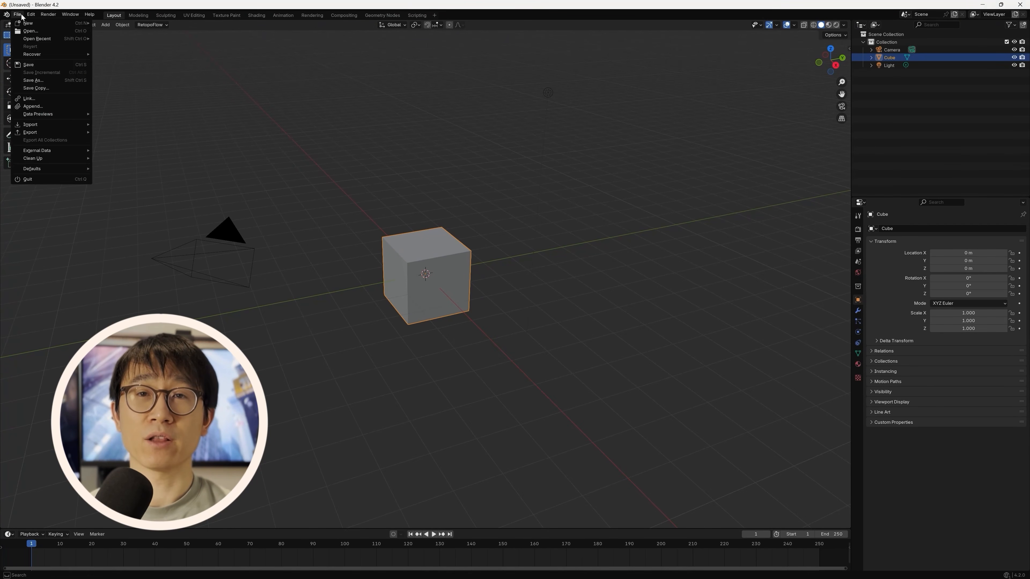
{"action": "mouse_move", "coordinate": [77, 124]}
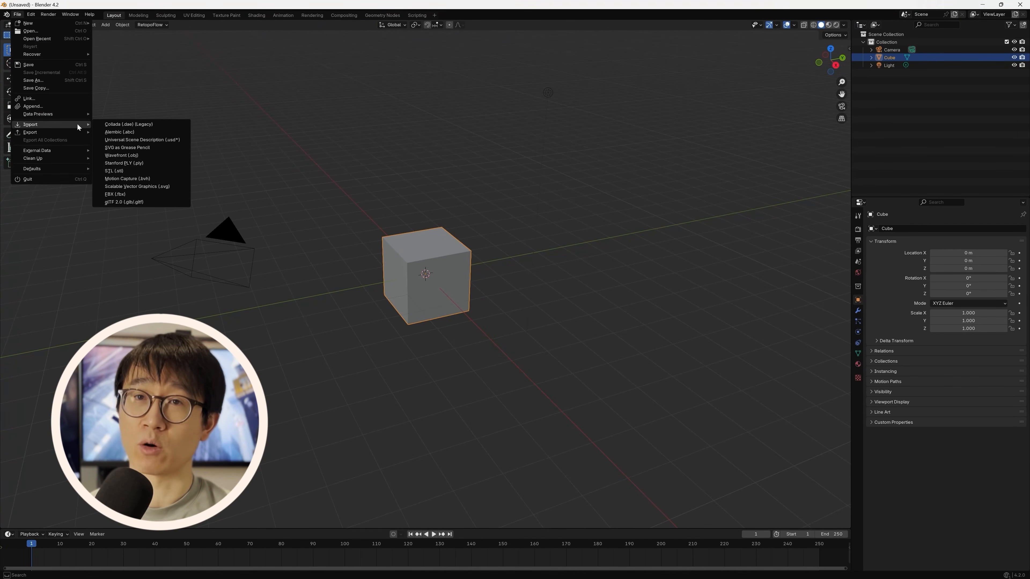
{"action": "left_click", "coordinate": [175, 156]}
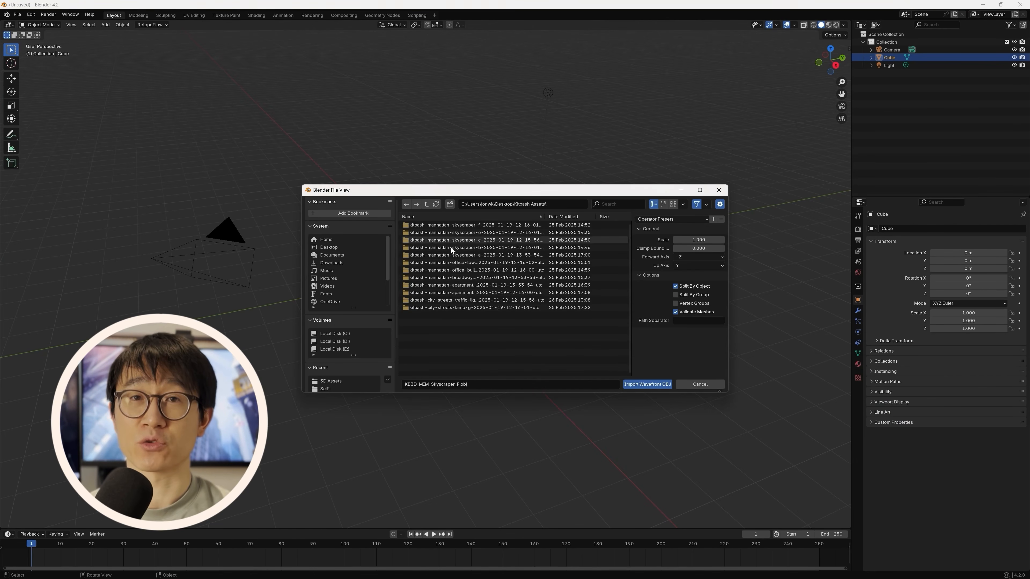
{"action": "double_click", "coordinate": [476, 226]}
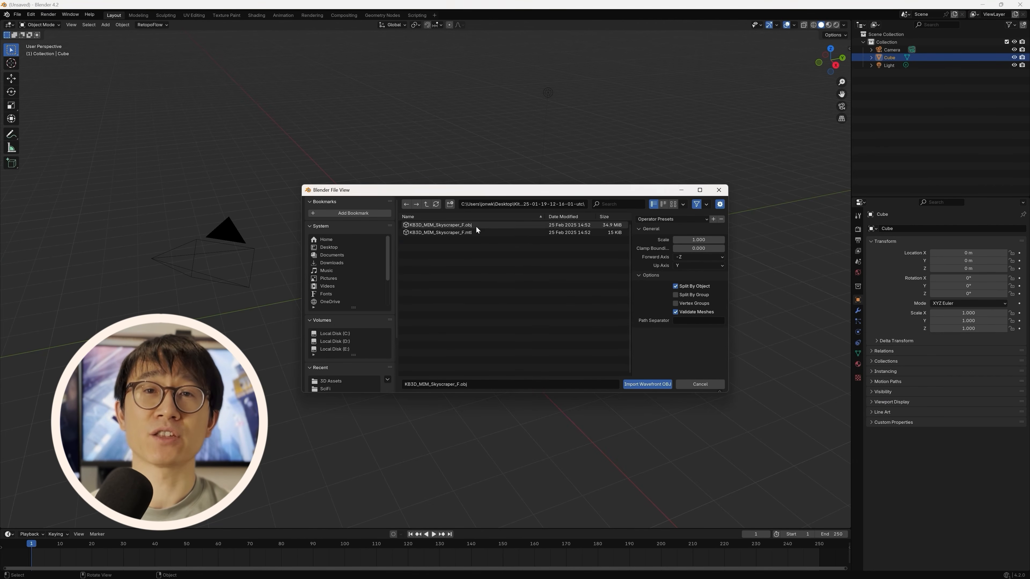
{"action": "left_click", "coordinate": [476, 226]}
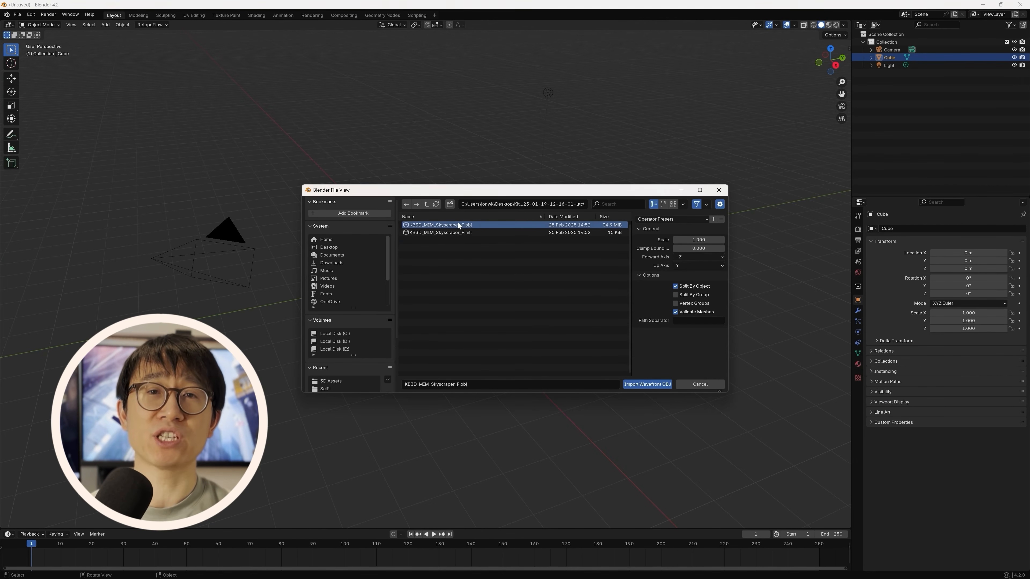
{"action": "left_click", "coordinate": [650, 386]}
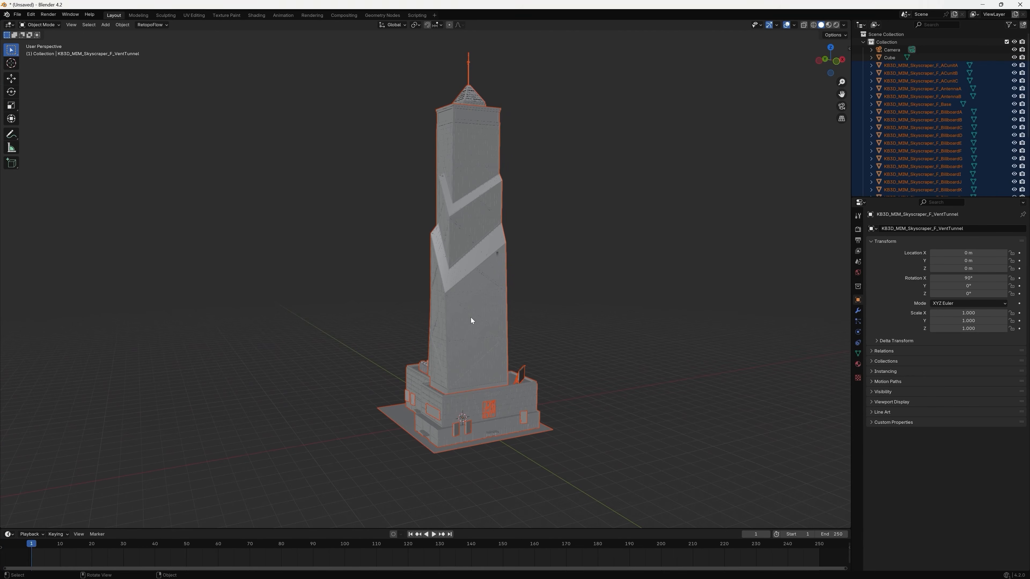
Inspect the imported skyscraper's separate parts by selecting the tower body, ACunitA and ACunitB individually.
{"action": "left_click", "coordinate": [557, 260]}
{"action": "left_click", "coordinate": [461, 164]}
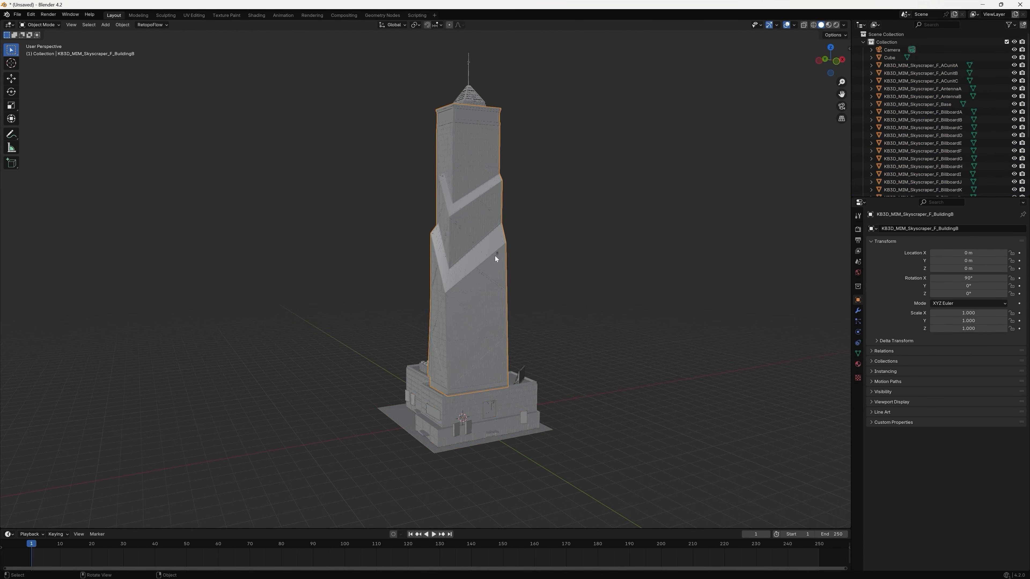
{"action": "left_click", "coordinate": [911, 65]}
{"action": "left_click", "coordinate": [911, 73]}
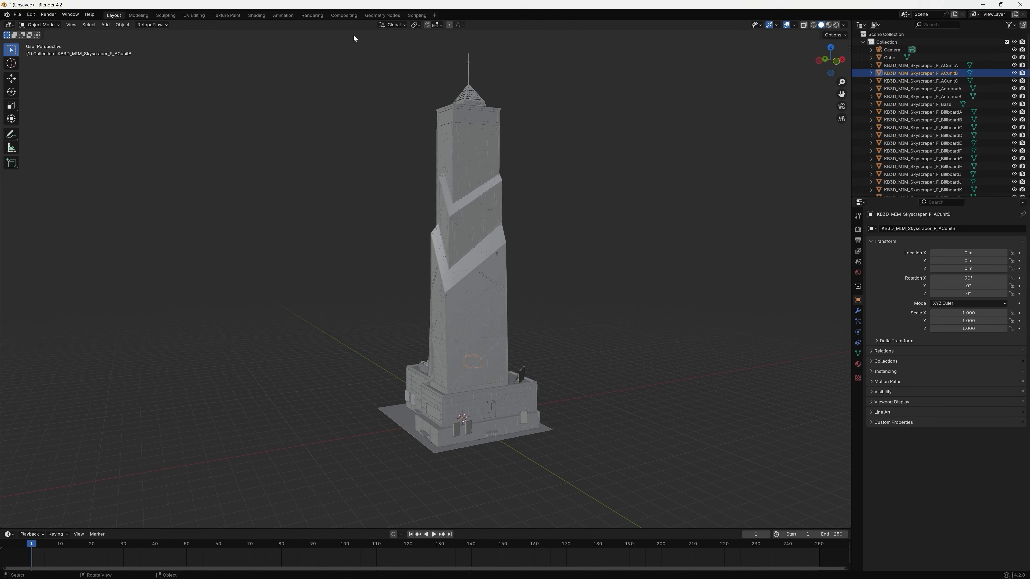
Select all objects of the skyscraper and move them into a new collection named Skyscraper_F.
{"action": "left_click_drag", "start_coordinate": [316, 43], "coordinate": [708, 489]}
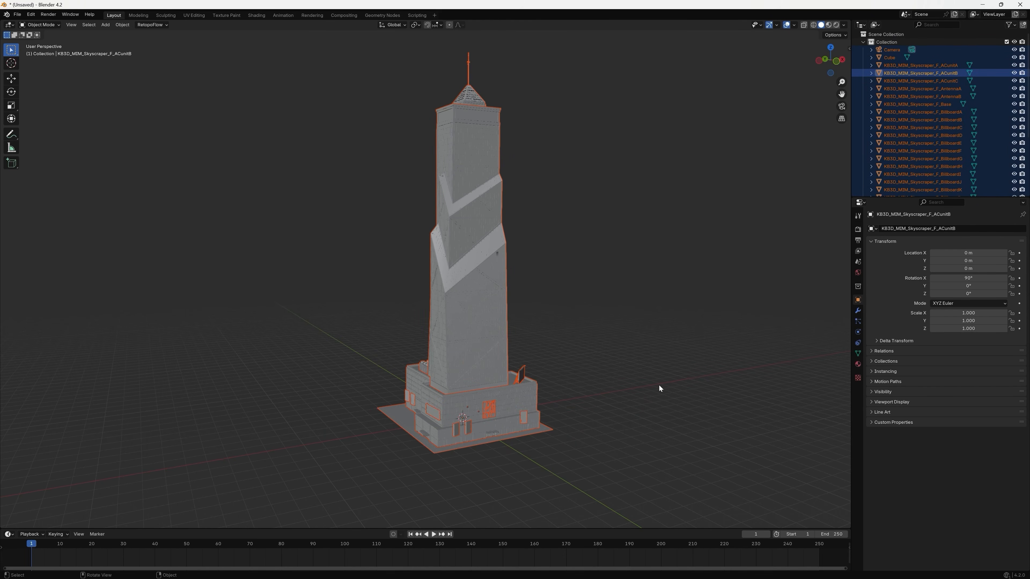
{"action": "key", "text": "m"}
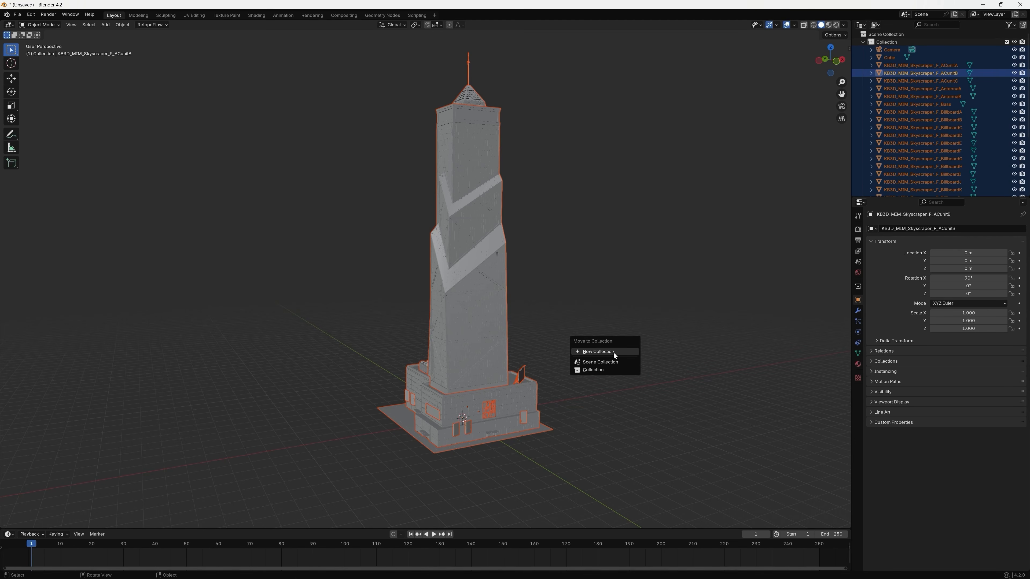
{"action": "left_click", "coordinate": [614, 351]}
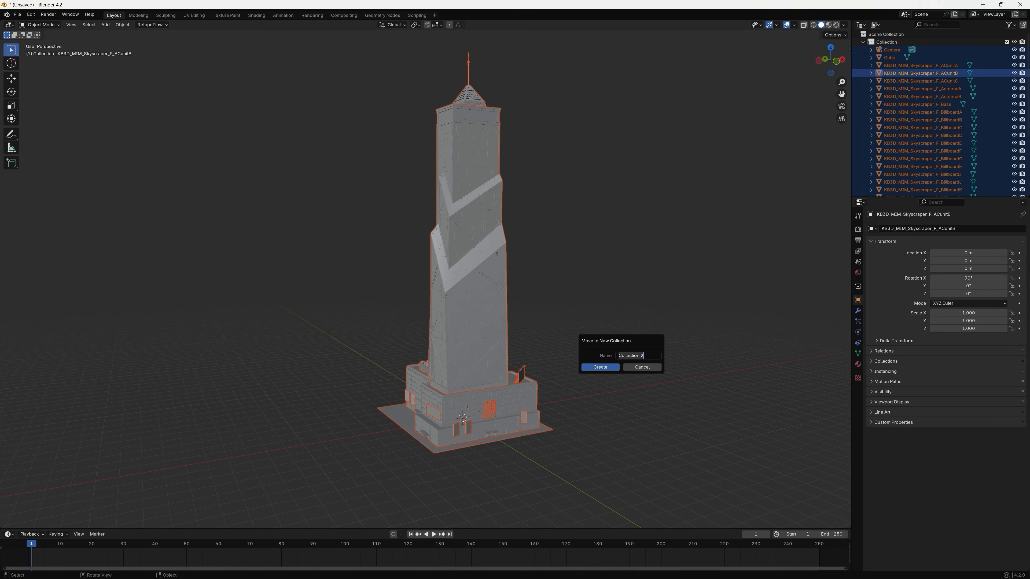
{"action": "type", "text": "Skyscraper_F"}
{"action": "key", "text": "Return"}
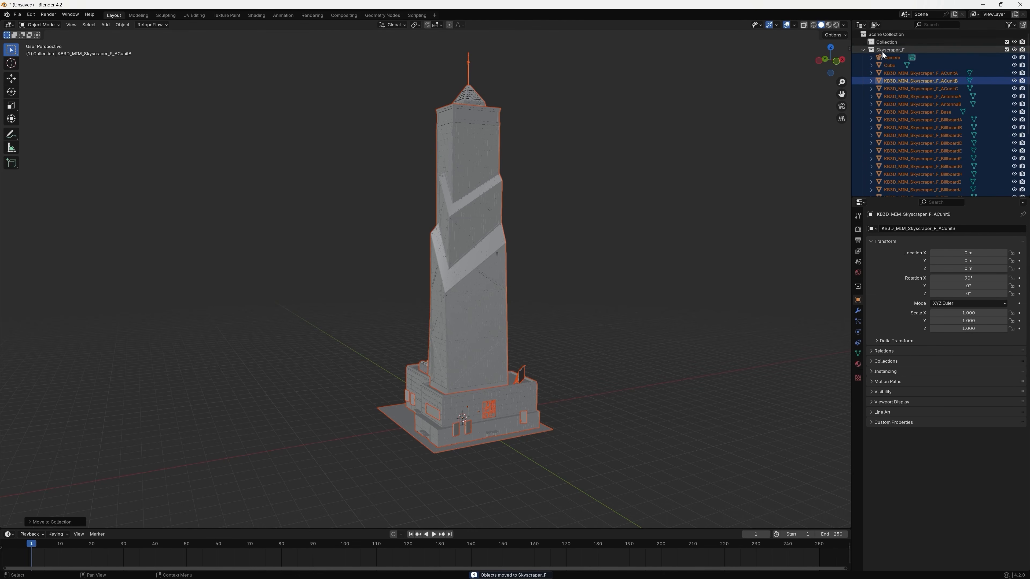
Delete the default camera and cube from the Skyscraper_F collection.
{"action": "left_click", "coordinate": [882, 50]}
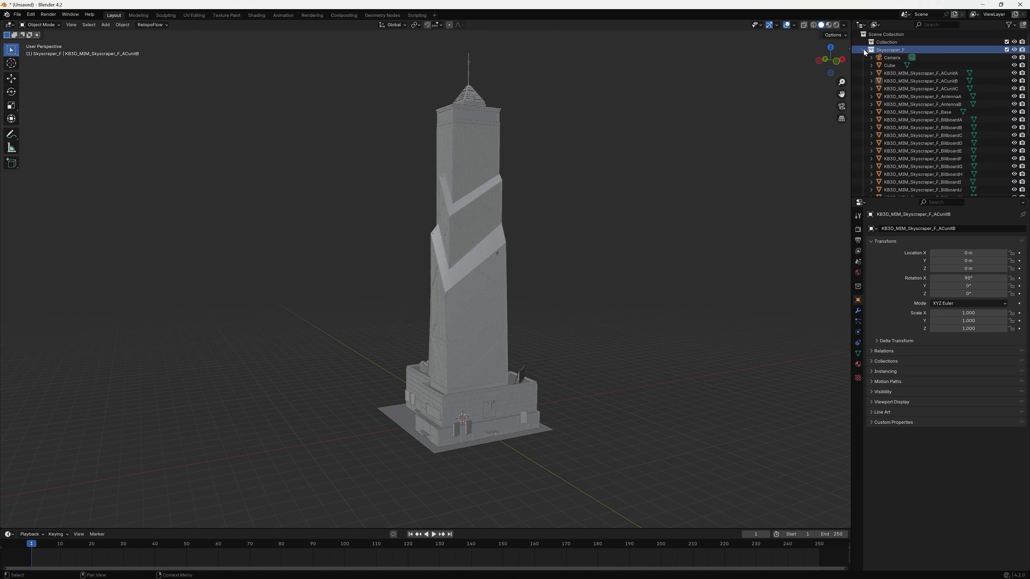
{"action": "left_click", "coordinate": [864, 50]}
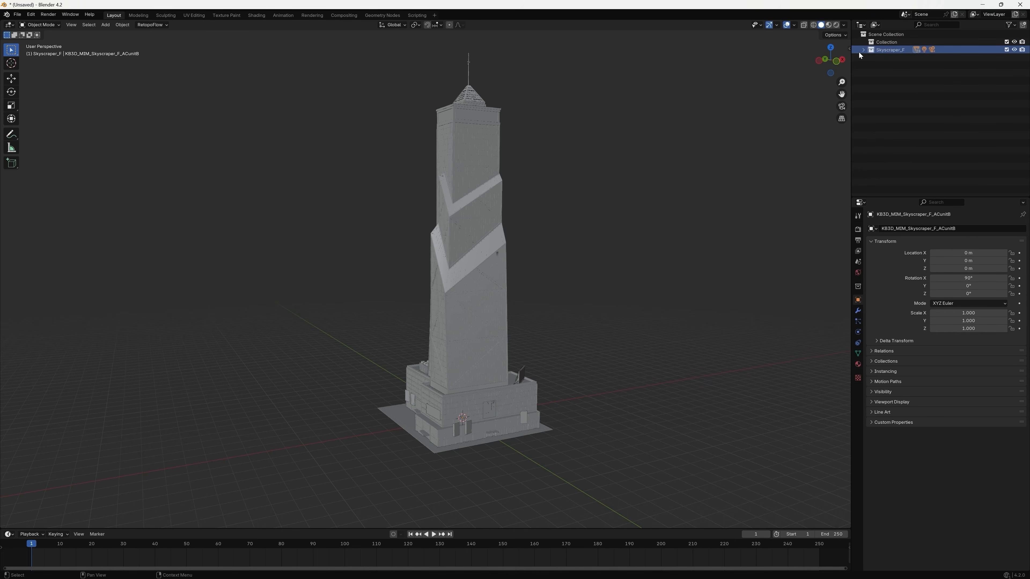
{"action": "left_click", "coordinate": [863, 50]}
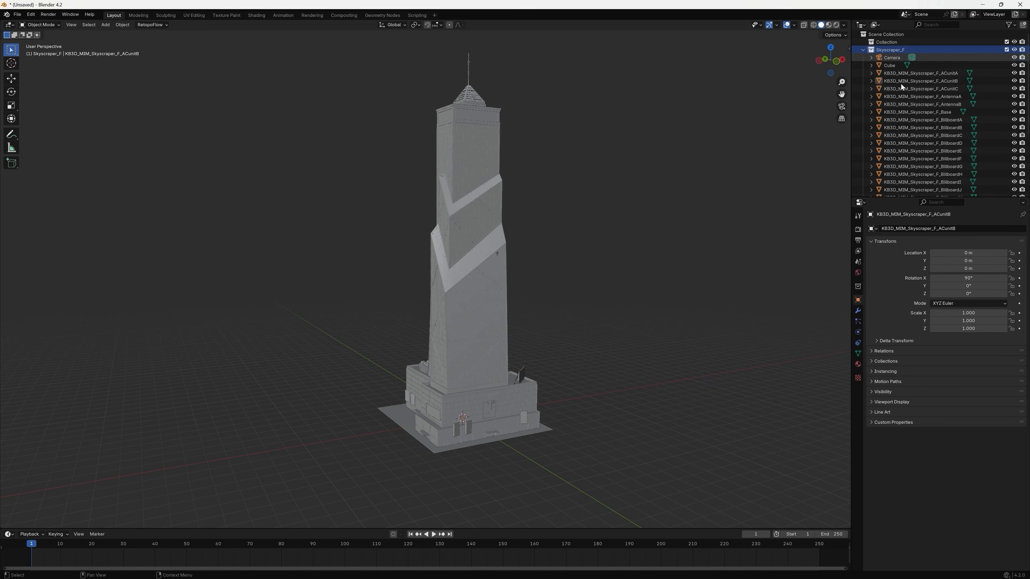
{"action": "left_click", "coordinate": [894, 65]}
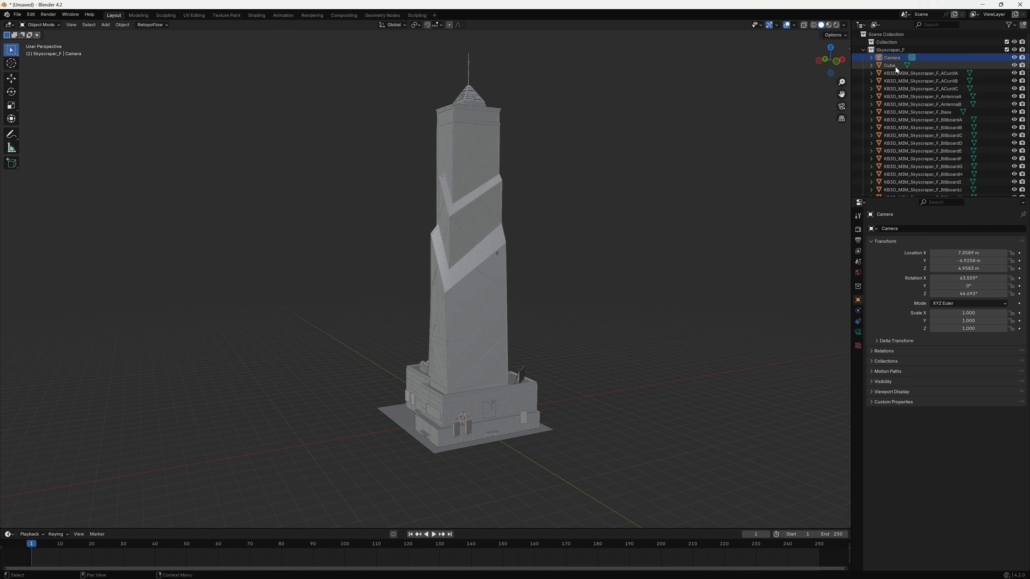
{"action": "left_click", "coordinate": [897, 58], "text": "shift"}
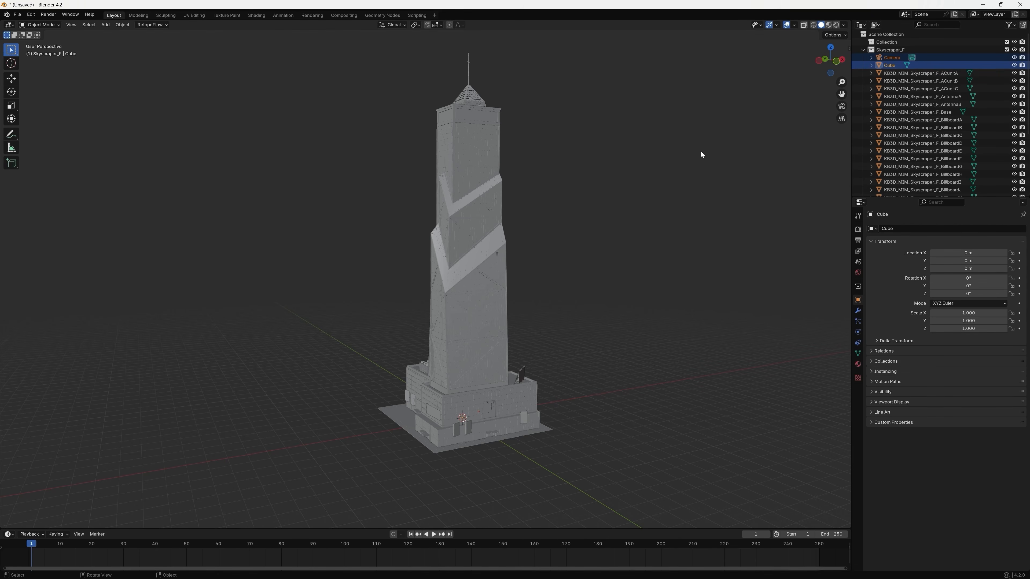
{"action": "key", "text": "x"}
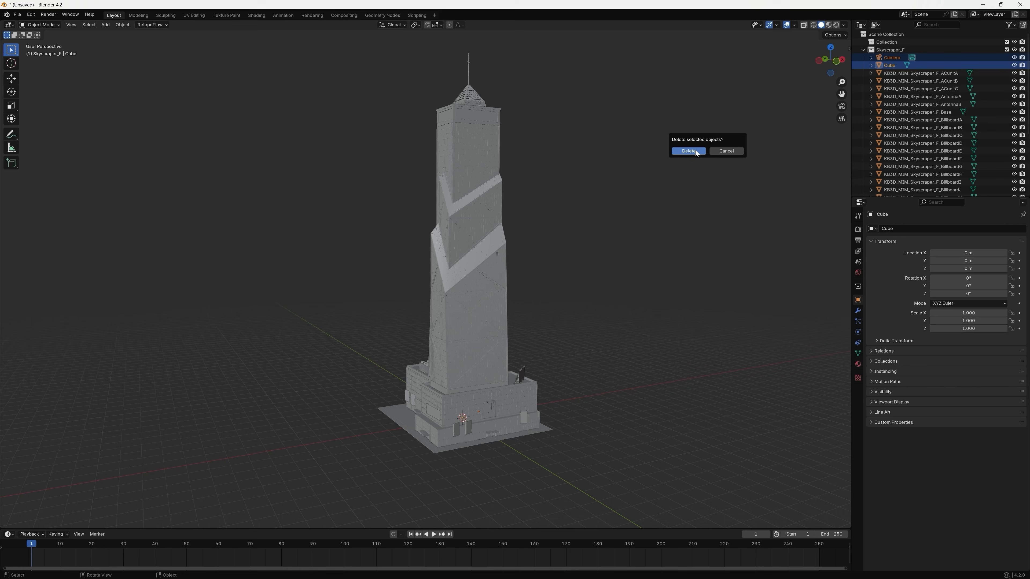
{"action": "left_click", "coordinate": [688, 151]}
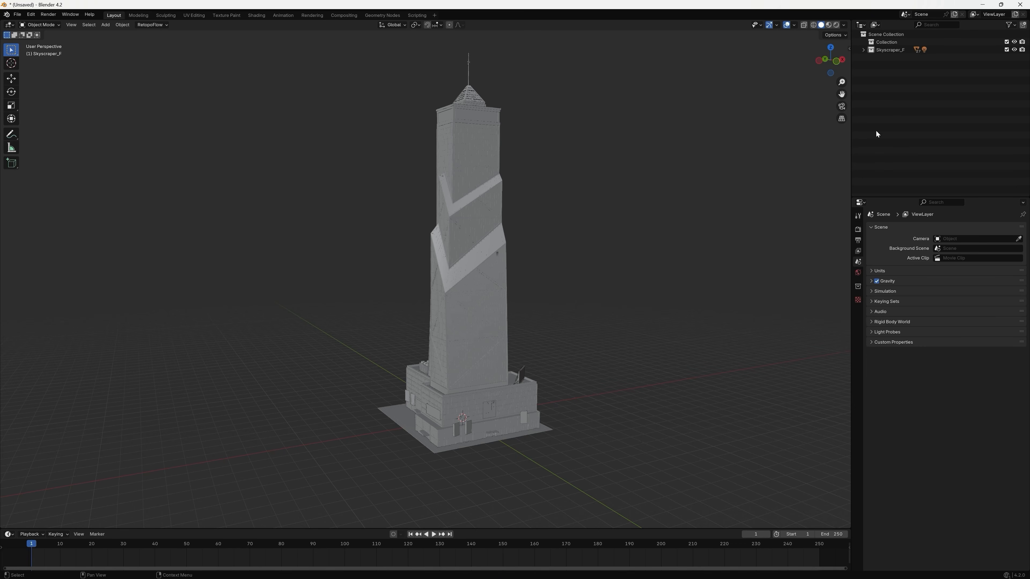
Select the whole skyscraper and move it freely about 122 m away from the world origin.
{"action": "left_click", "coordinate": [863, 49]}
{"action": "left_click", "coordinate": [862, 49]}
{"action": "left_click", "coordinate": [478, 307]}
{"action": "middle_click_drag", "start_coordinate": [478, 307], "coordinate": [457, 388]}
{"action": "key", "text": "g"}
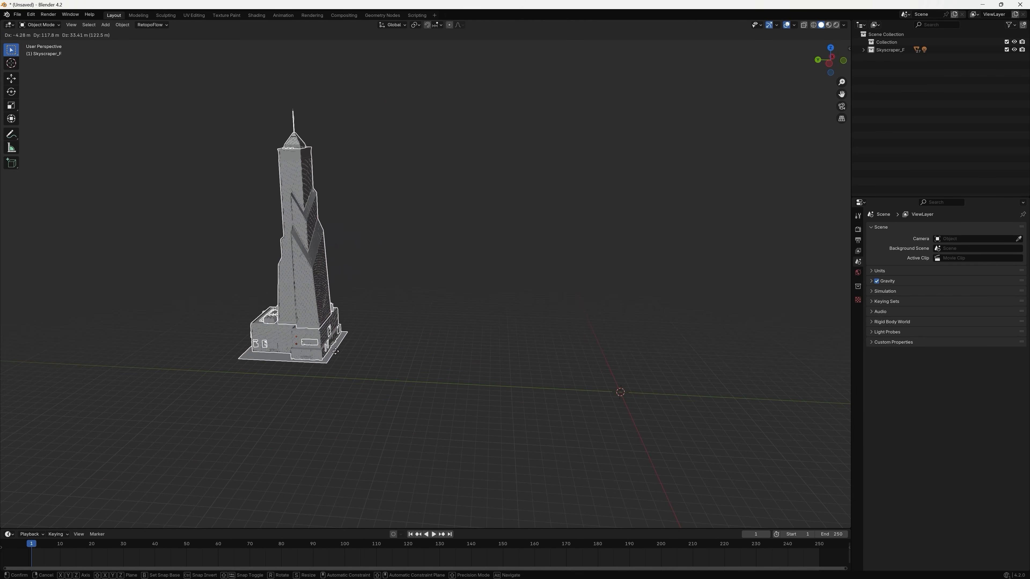
{"action": "left_click", "coordinate": [335, 355]}
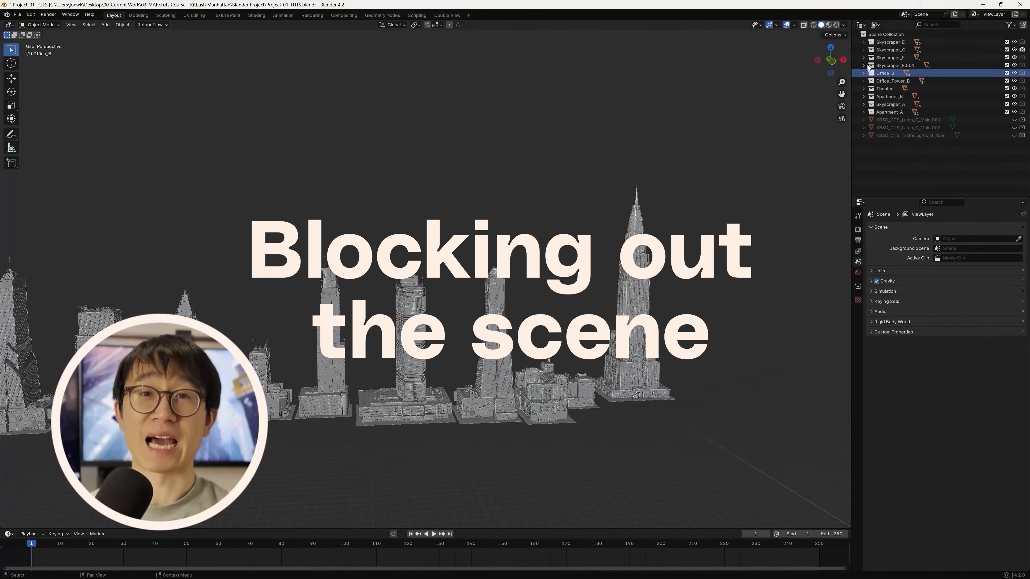
Look through the Skyscraper_E, Skyscraper_C, Skyscraper_F and Skyscraper_F.001 collections in the Project_01_TUTS scene.
{"action": "left_click", "coordinate": [884, 42]}
{"action": "left_click", "coordinate": [887, 50]}
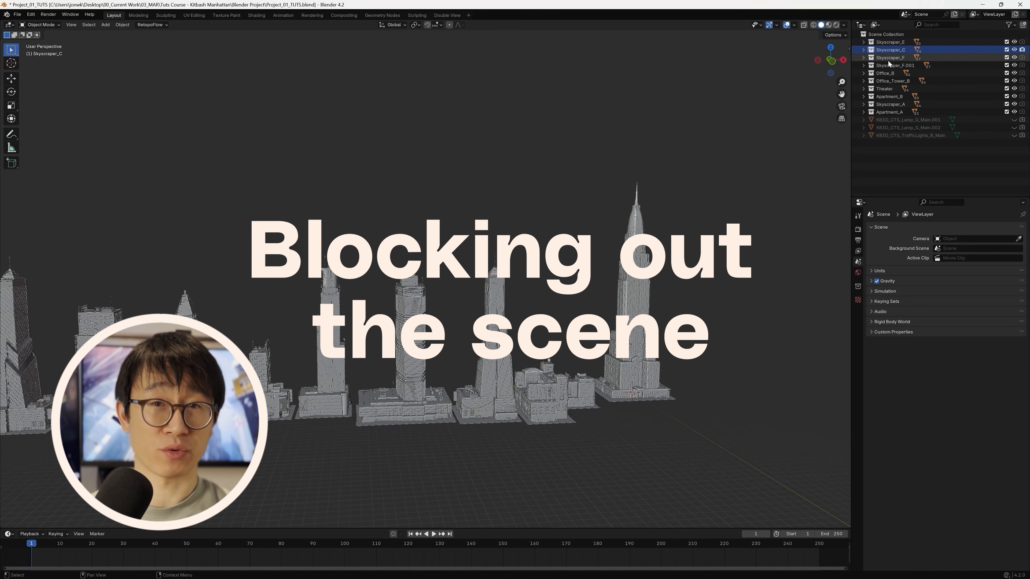
{"action": "left_click", "coordinate": [888, 59]}
{"action": "left_click", "coordinate": [888, 66]}
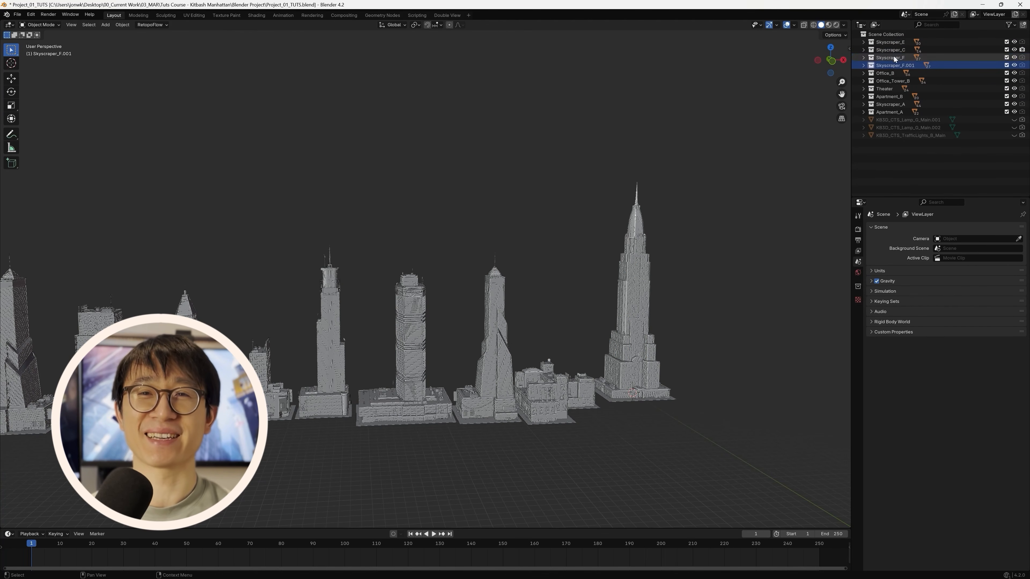
Select all parts of the tall Skyscraper_C building standing at the end of the row.
{"action": "middle_click_drag", "start_coordinate": [713, 291], "coordinate": [524, 242]}
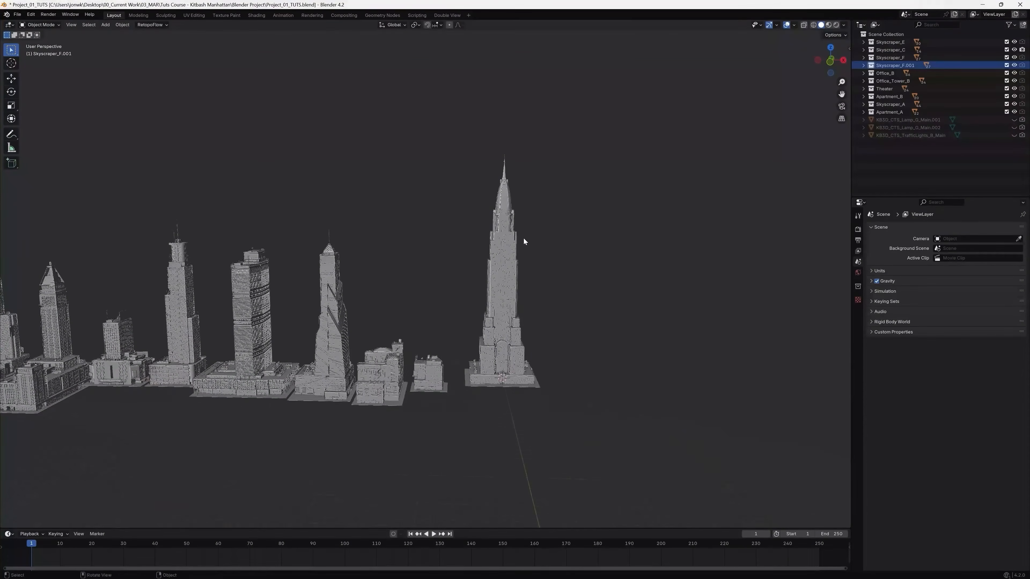
{"action": "left_click", "coordinate": [517, 232]}
{"action": "key", "text": "shift+b"}
{"action": "left_click_drag", "start_coordinate": [622, 130], "coordinate": [463, 409]}
{"action": "middle_click_drag", "start_coordinate": [564, 382], "coordinate": [480, 341]}
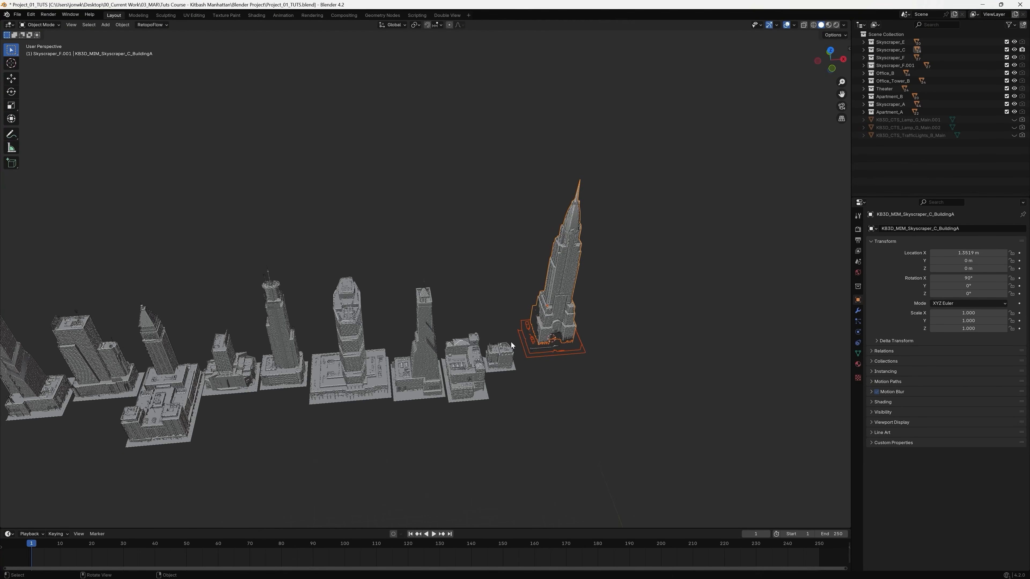
Check the viewport clipping at a distance and set the view's clip end to 10000 m.
{"action": "scroll", "coordinate": [511, 342], "scroll_direction": "down", "scroll_amount": 2}
{"action": "scroll", "coordinate": [511, 342], "scroll_direction": "up", "scroll_amount": 3}
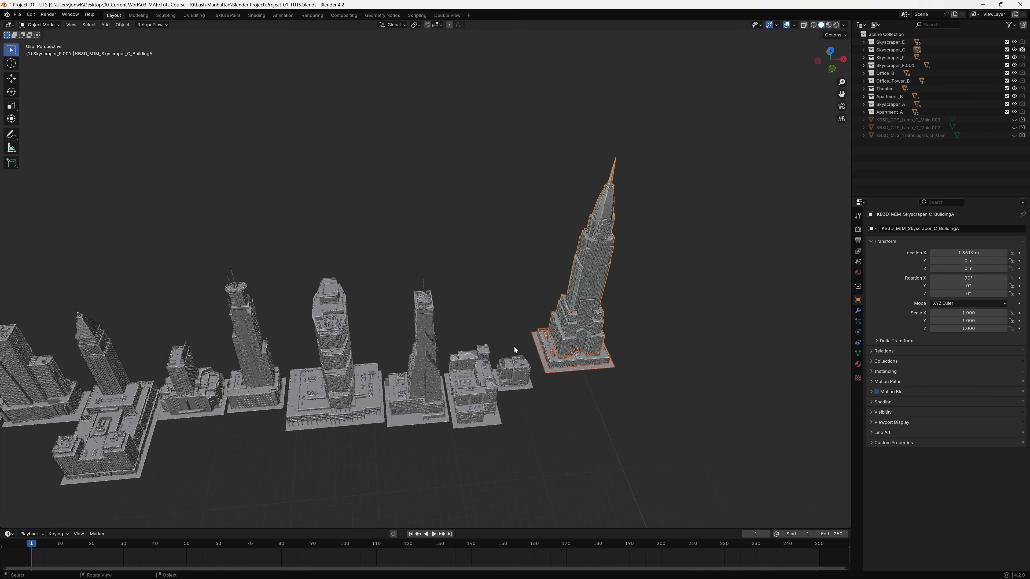
{"action": "scroll", "coordinate": [514, 347], "scroll_direction": "down", "scroll_amount": 3}
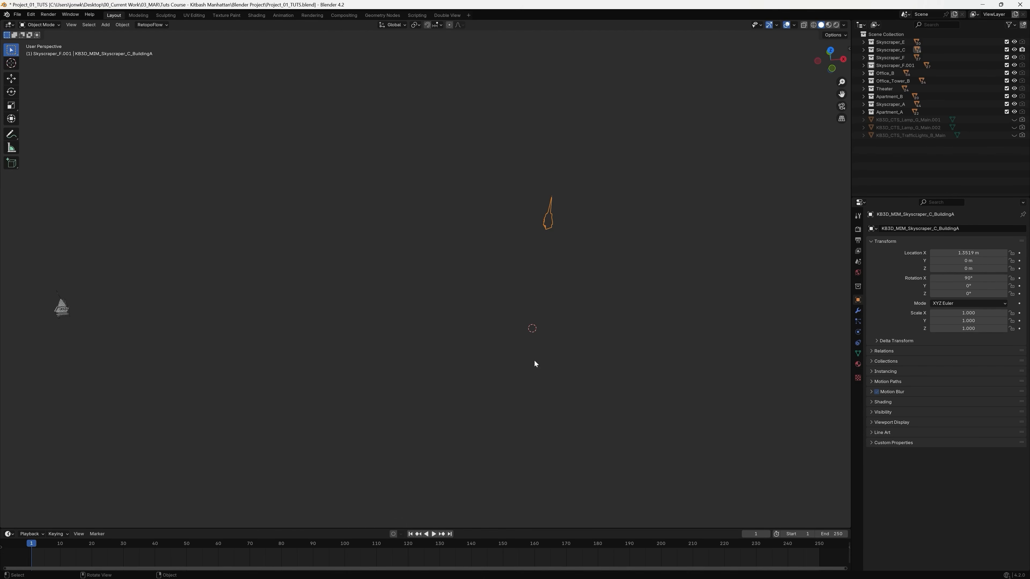
{"action": "scroll", "coordinate": [537, 361], "scroll_direction": "up", "scroll_amount": 3}
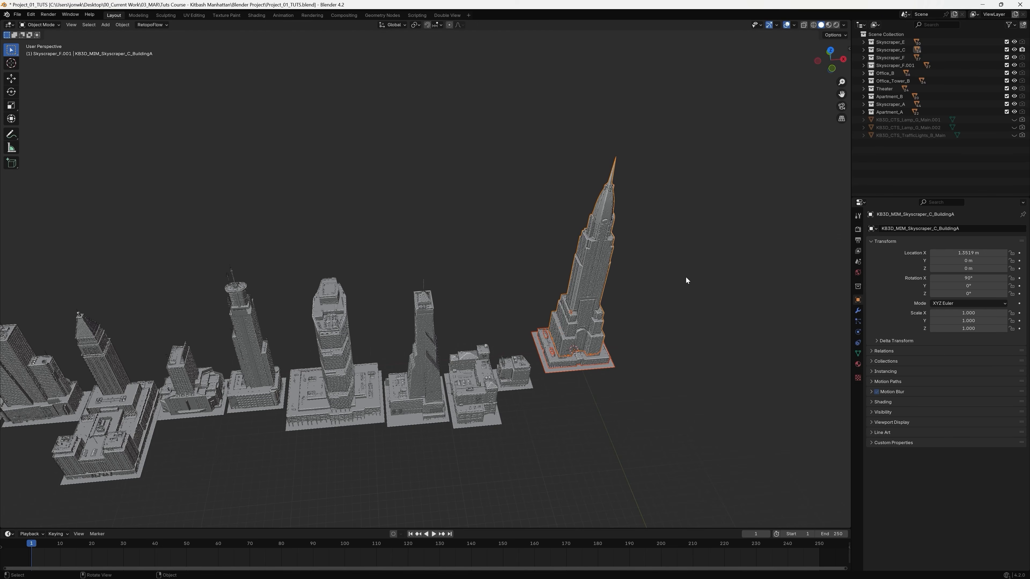
{"action": "key", "text": "n"}
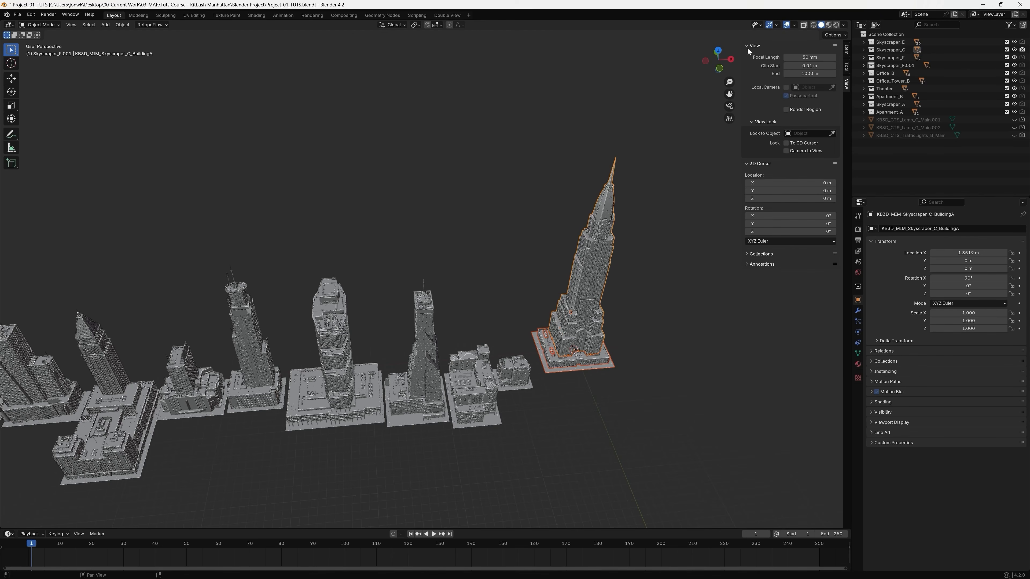
{"action": "left_click", "coordinate": [815, 75]}
{"action": "left_click", "coordinate": [800, 74]}
{"action": "type", "text": "0"}
{"action": "key", "text": "Return"}
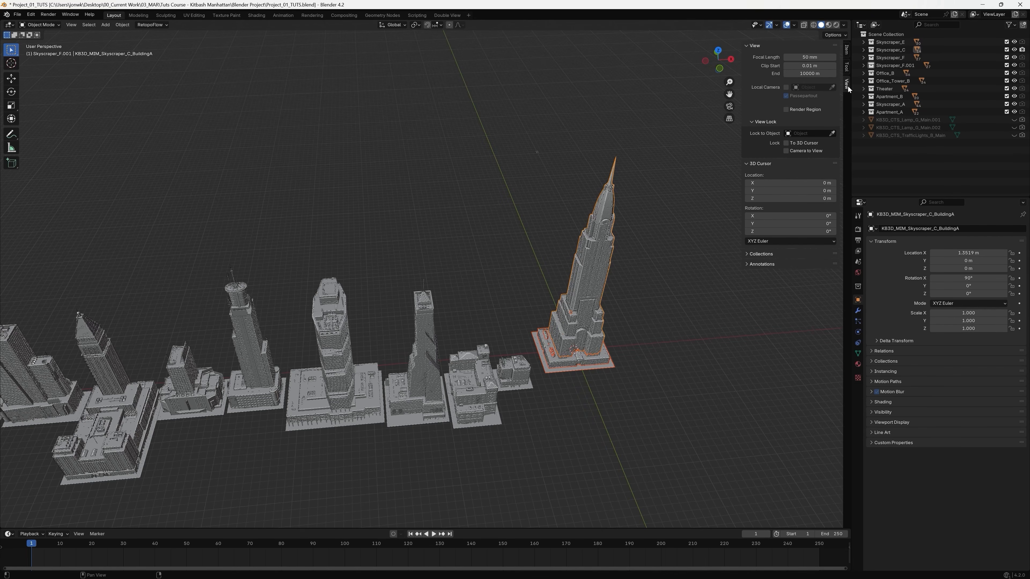
{"action": "key", "text": "n"}
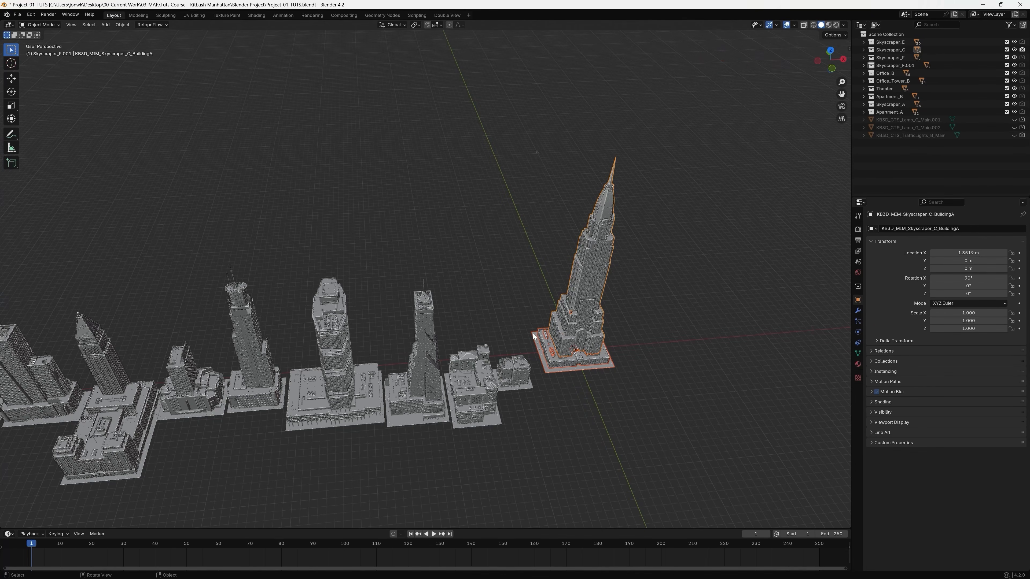
Examine the row of buildings and the separate skyscraper from a distance, from above and from below.
{"action": "scroll", "coordinate": [532, 333], "scroll_direction": "down", "scroll_amount": 4}
{"action": "scroll", "coordinate": [530, 337], "scroll_direction": "up", "scroll_amount": 5}
{"action": "scroll", "coordinate": [526, 339], "scroll_direction": "down", "scroll_amount": 6}
{"action": "scroll", "coordinate": [526, 341], "scroll_direction": "up", "scroll_amount": 6}
{"action": "scroll", "coordinate": [525, 342], "scroll_direction": "down", "scroll_amount": 4}
{"action": "scroll", "coordinate": [525, 343], "scroll_direction": "up", "scroll_amount": 2}
{"action": "middle_click_drag", "start_coordinate": [526, 344], "coordinate": [560, 303]}
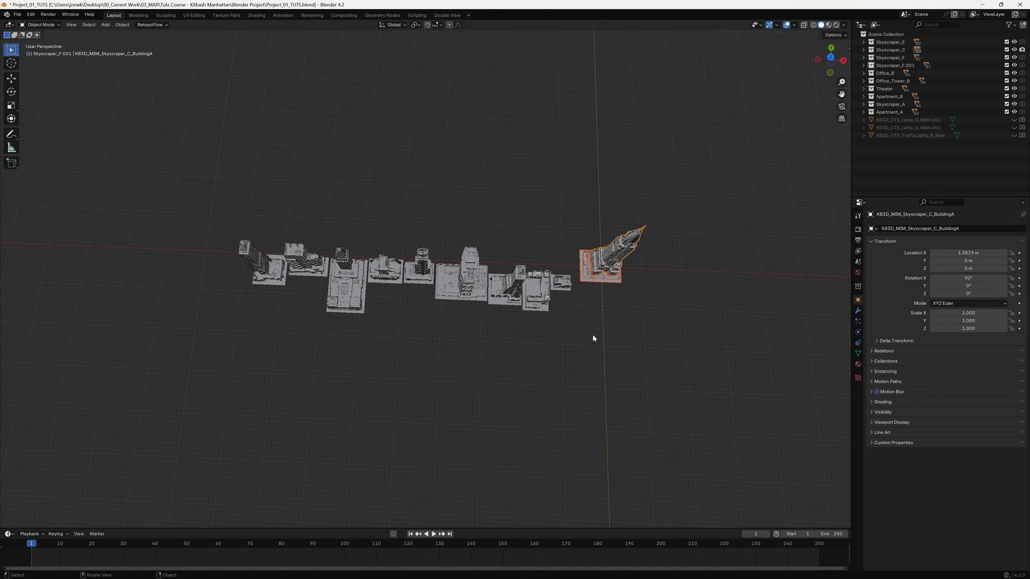
{"action": "middle_click_drag", "start_coordinate": [591, 334], "coordinate": [541, 354], "text": "shift"}
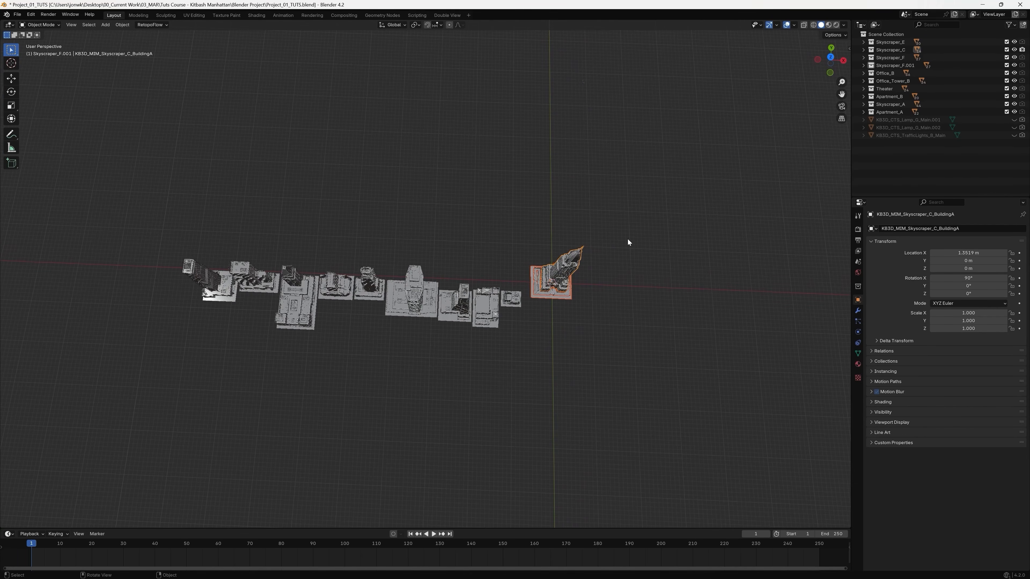
{"action": "middle_click_drag", "start_coordinate": [628, 239], "coordinate": [620, 267]}
{"action": "middle_click_drag", "start_coordinate": [522, 355], "coordinate": [659, 344]}
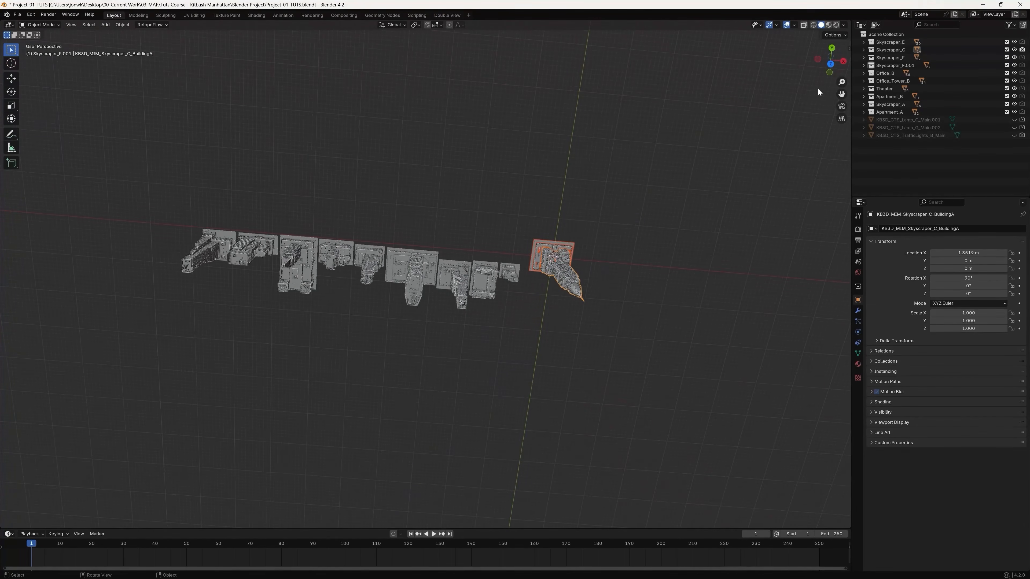
Working from the top view, select the small building at the end of the row and move it about 194 m to the skyscraper's far side.
{"action": "left_click", "coordinate": [669, 252]}
{"action": "middle_click_drag", "start_coordinate": [669, 253], "coordinate": [568, 217]}
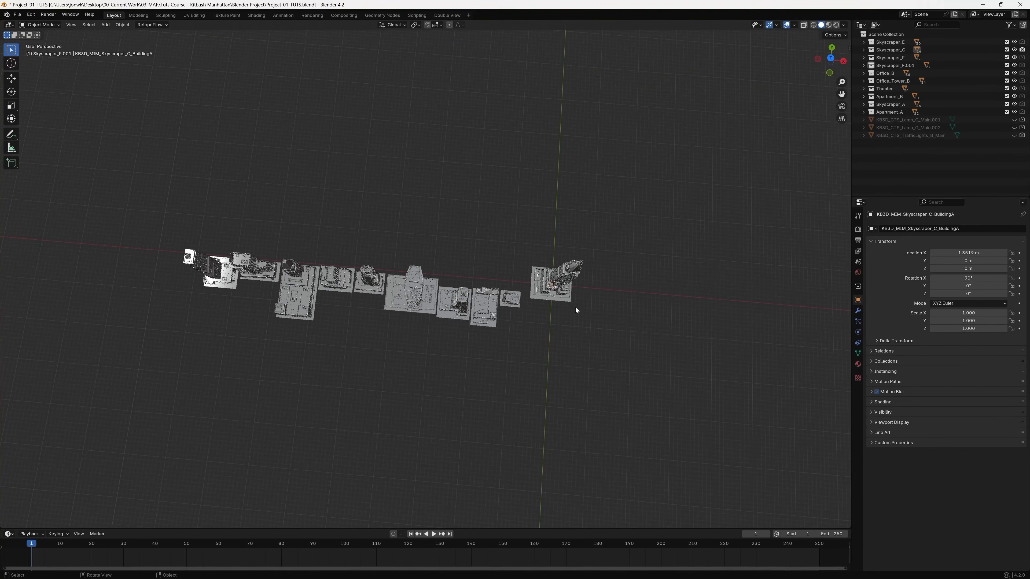
{"action": "left_click", "coordinate": [831, 58]}
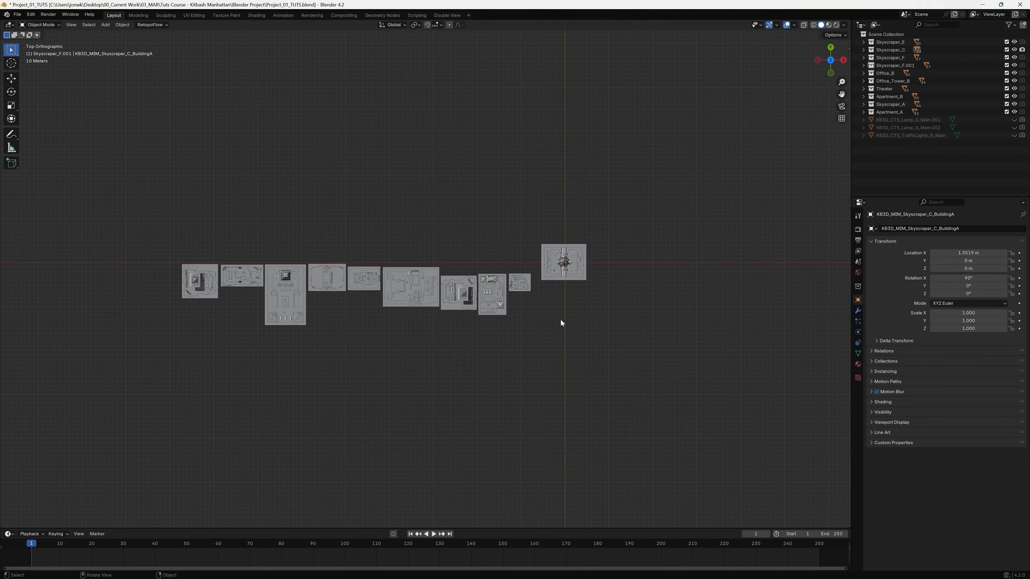
{"action": "scroll", "coordinate": [560, 319], "scroll_direction": "up", "scroll_amount": 4}
{"action": "middle_click_drag", "start_coordinate": [596, 339], "coordinate": [471, 329], "text": "shift"}
{"action": "left_click_drag", "start_coordinate": [498, 253], "coordinate": [438, 316]}
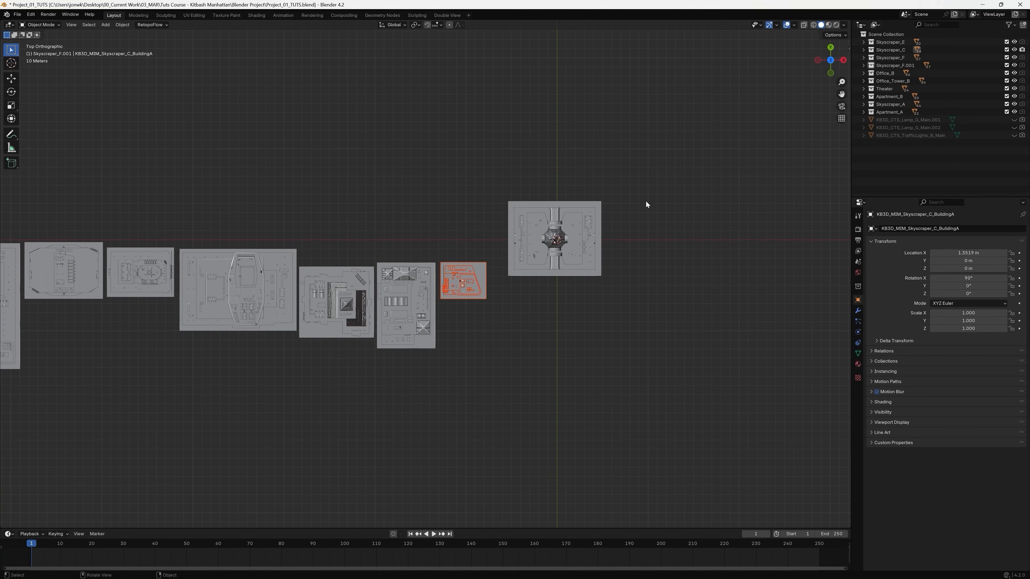
{"action": "left_click", "coordinate": [831, 60]}
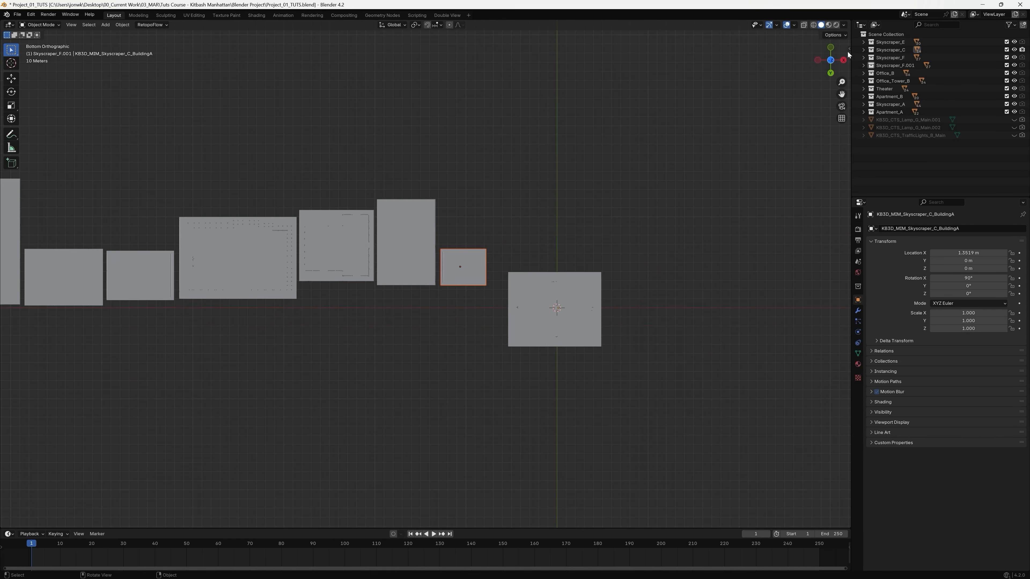
{"action": "left_click", "coordinate": [831, 60]}
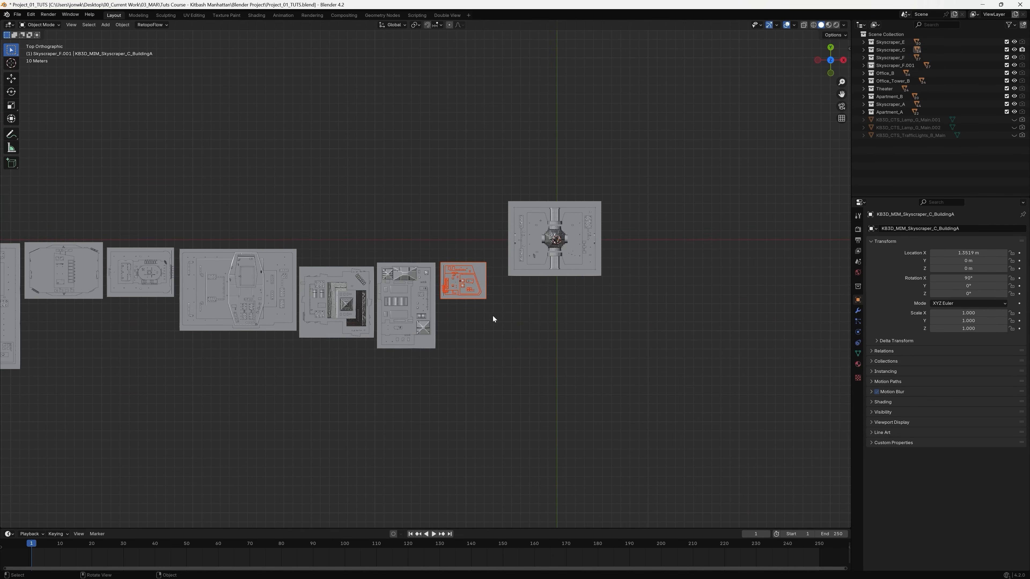
{"action": "key", "text": "g"}
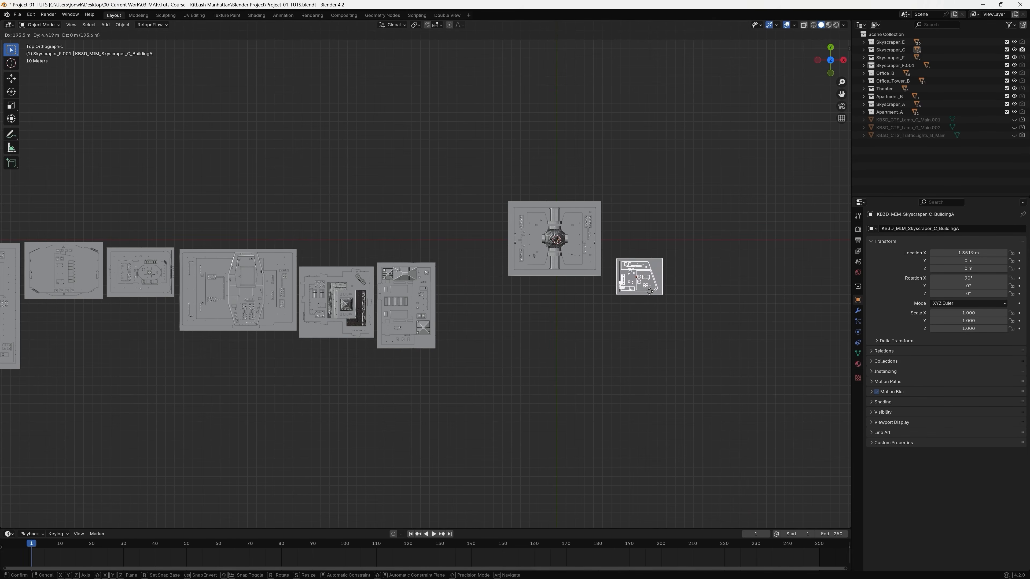
{"action": "left_click", "coordinate": [647, 292]}
Try moving the small building freely in the perspective view, and undo that move.
{"action": "middle_click_drag", "start_coordinate": [647, 292], "coordinate": [635, 348]}
{"action": "key", "text": "g"}
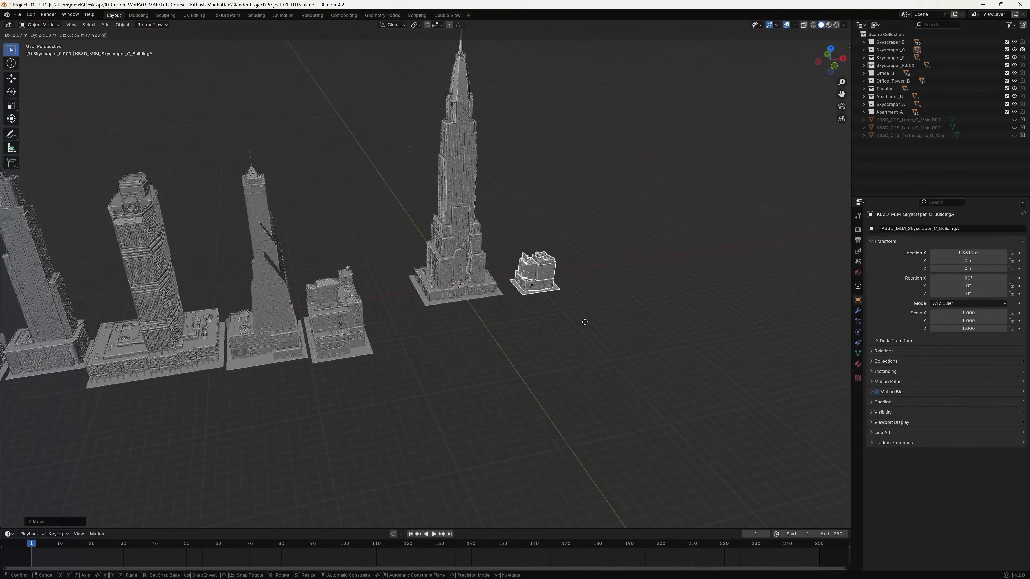
{"action": "left_click", "coordinate": [599, 361]}
{"action": "middle_click_drag", "start_coordinate": [598, 360], "coordinate": [589, 328]}
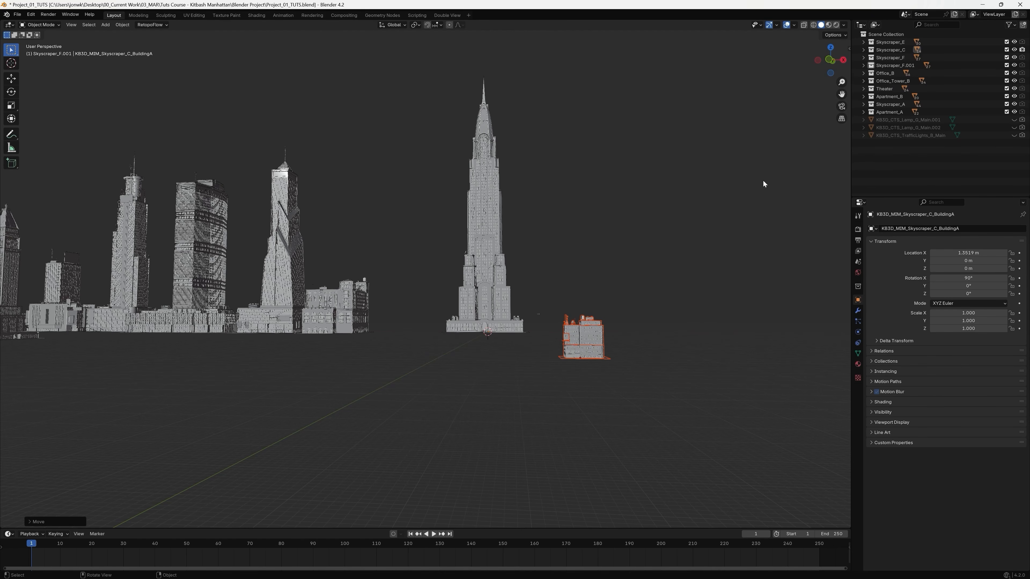
{"action": "key", "text": "ctrl+z"}
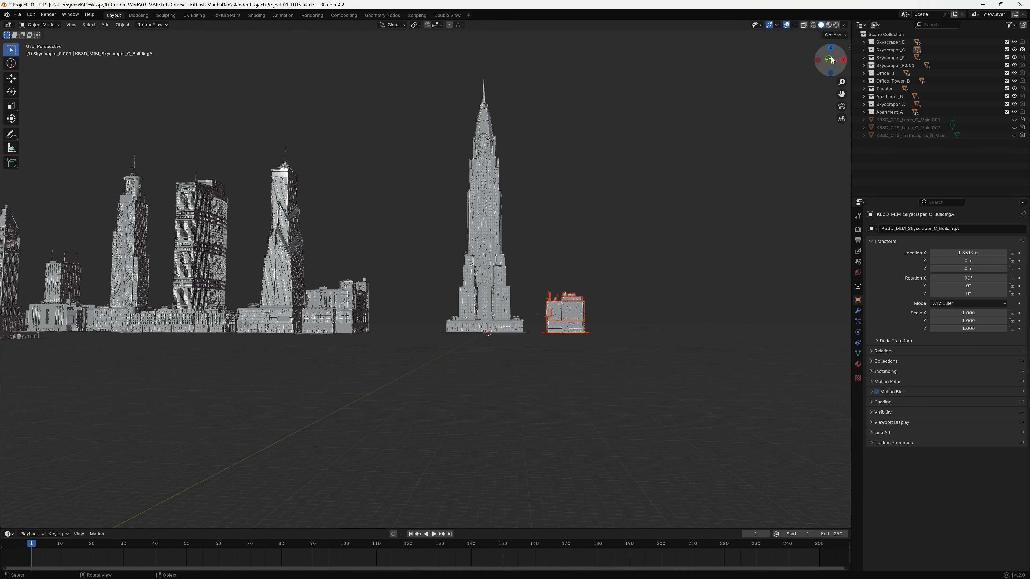
In top view, nudge the small building slightly and move the rectangular building at the row's end about 280 m to stand directly behind it.
{"action": "left_click", "coordinate": [831, 46]}
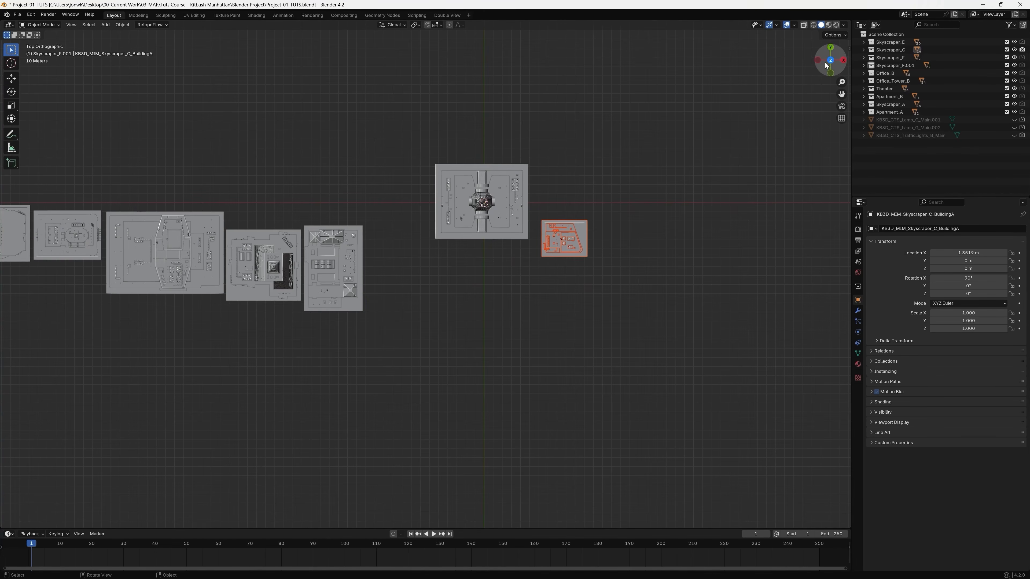
{"action": "mouse_move", "coordinate": [582, 249]}
{"action": "left_mouse_down"}
{"action": "mouse_move", "coordinate": [591, 262]}
{"action": "mouse_move", "coordinate": [580, 245]}
{"action": "left_mouse_up"}
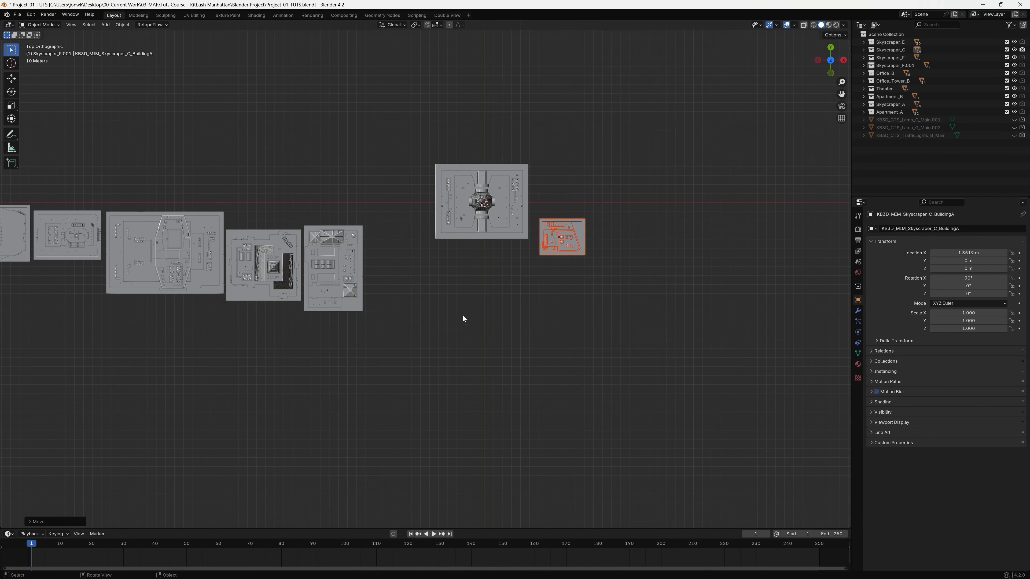
{"action": "left_click_drag", "start_coordinate": [381, 201], "coordinate": [306, 362]}
{"action": "key", "text": "g"}
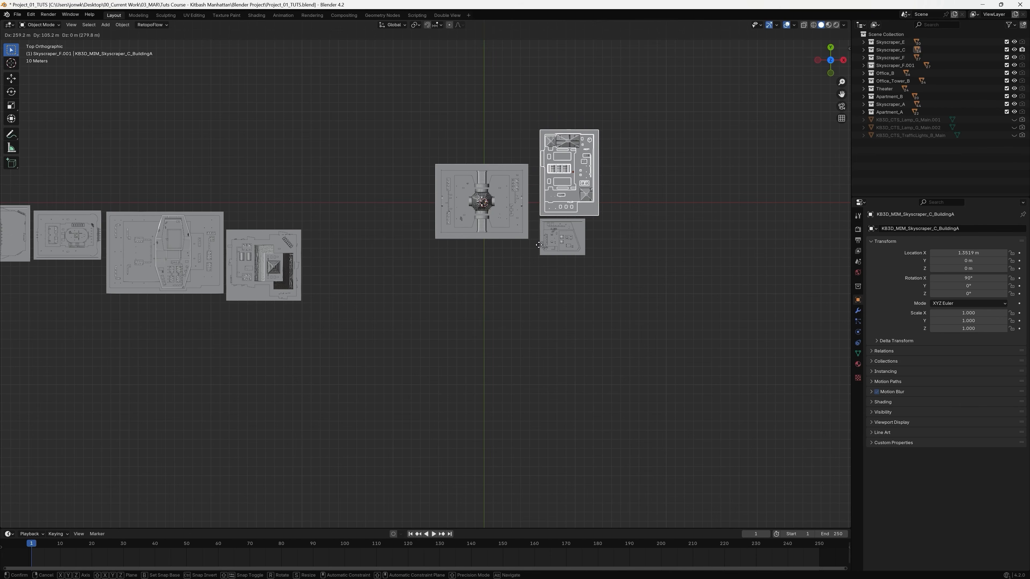
{"action": "left_click", "coordinate": [539, 245]}
Check the building arrangement in perspective and add a camera at the world origin.
{"action": "middle_click_drag", "start_coordinate": [586, 295], "coordinate": [540, 369]}
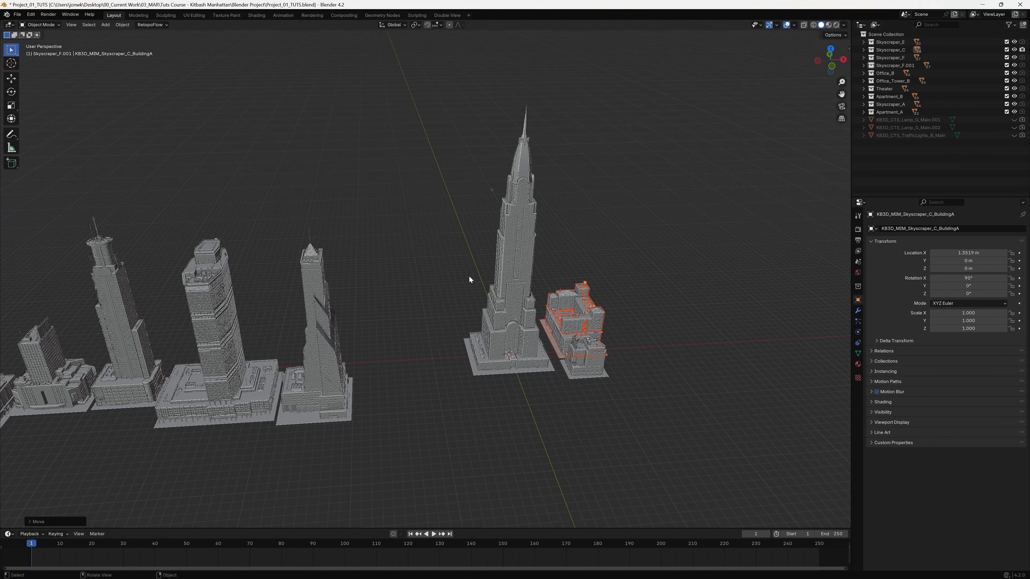
{"action": "middle_click_drag", "start_coordinate": [518, 313], "coordinate": [533, 340]}
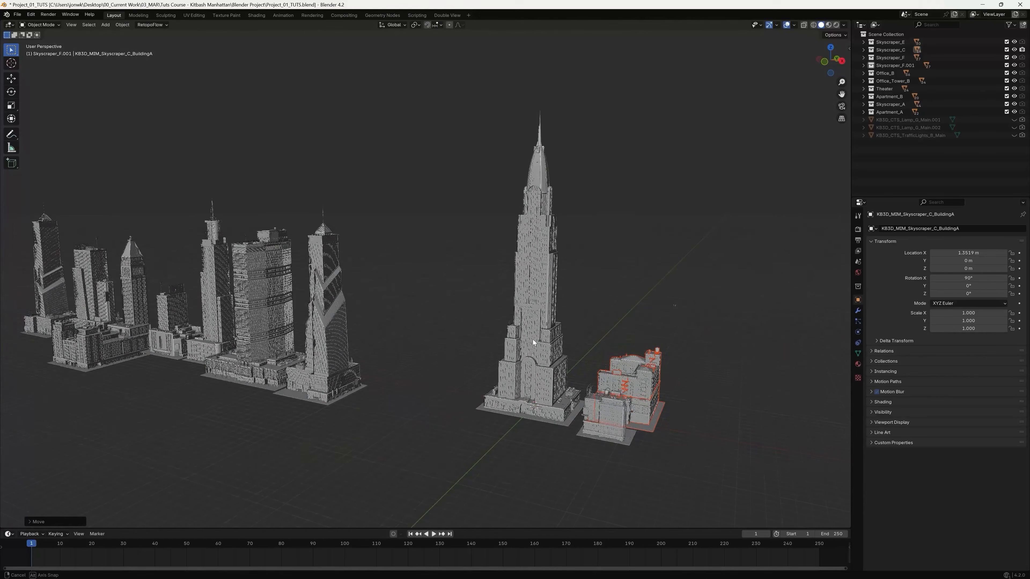
{"action": "middle_click_drag", "start_coordinate": [407, 352], "coordinate": [433, 364]}
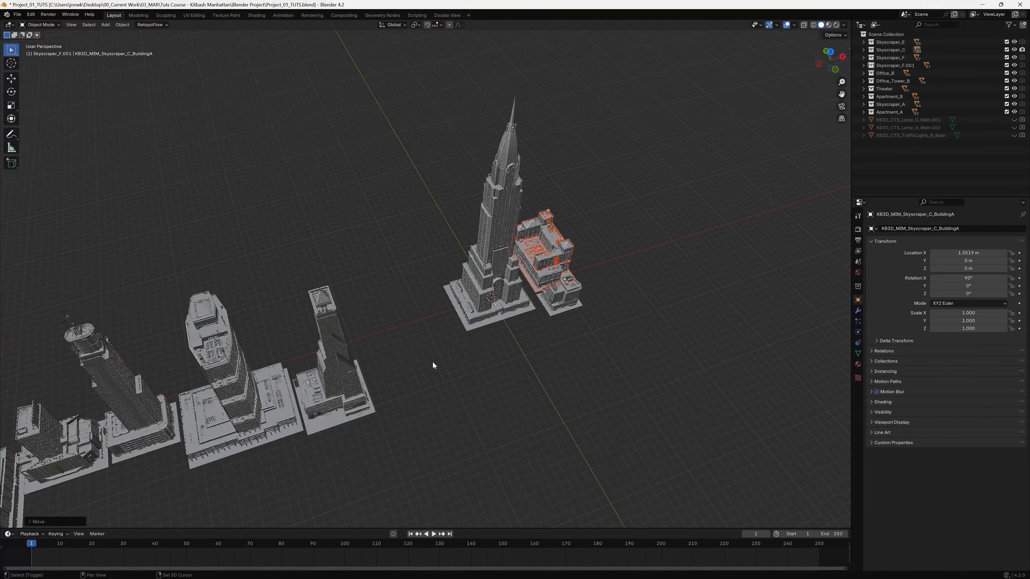
{"action": "middle_click_drag", "start_coordinate": [571, 365], "coordinate": [500, 305]}
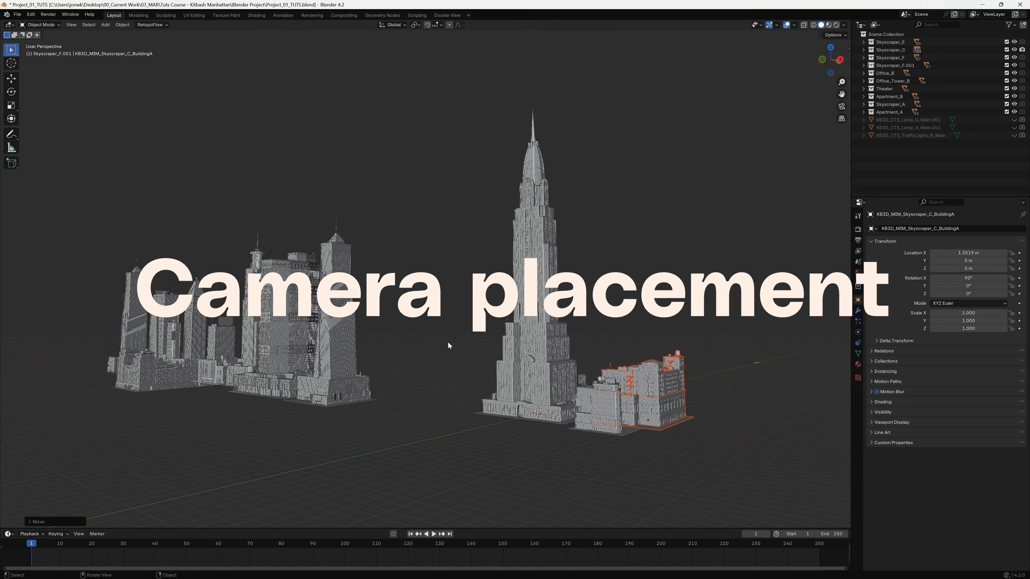
{"action": "key", "text": "shift+a"}
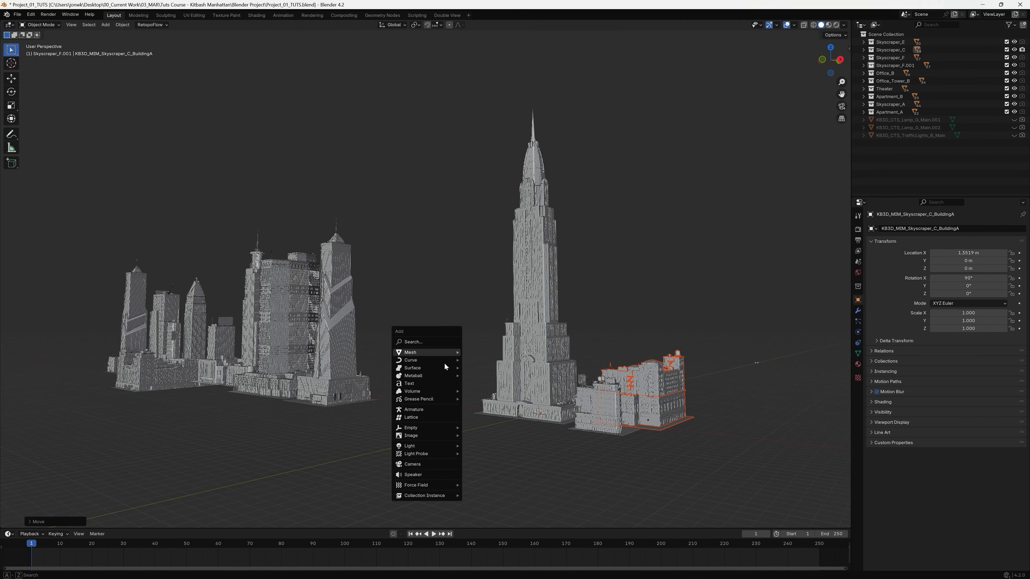
{"action": "left_click", "coordinate": [436, 464]}
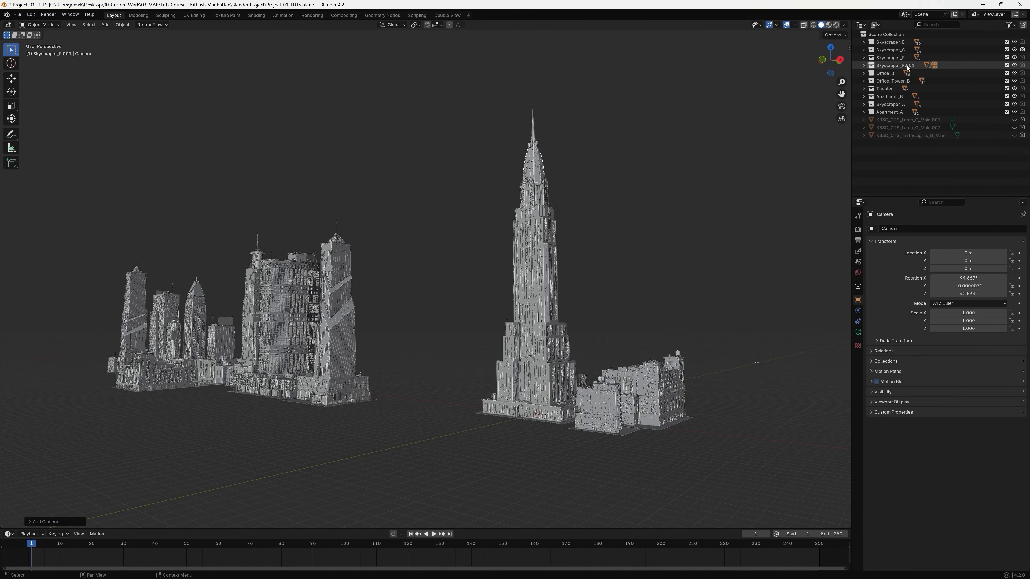
Move the camera out of the Skyscraper_F.001 collection into the top-level Scene Collection.
{"action": "left_click", "coordinate": [896, 66]}
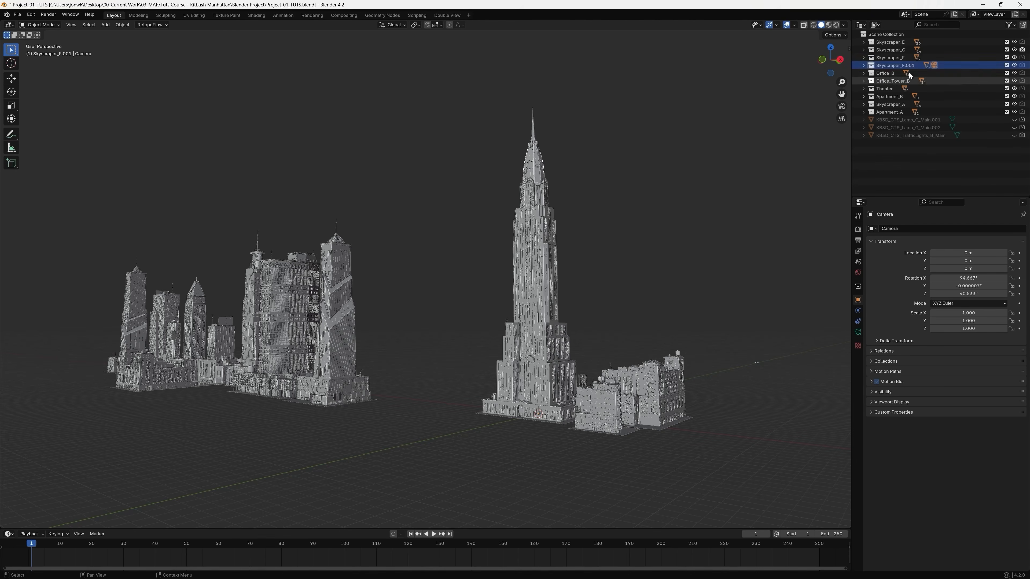
{"action": "left_click", "coordinate": [864, 66]}
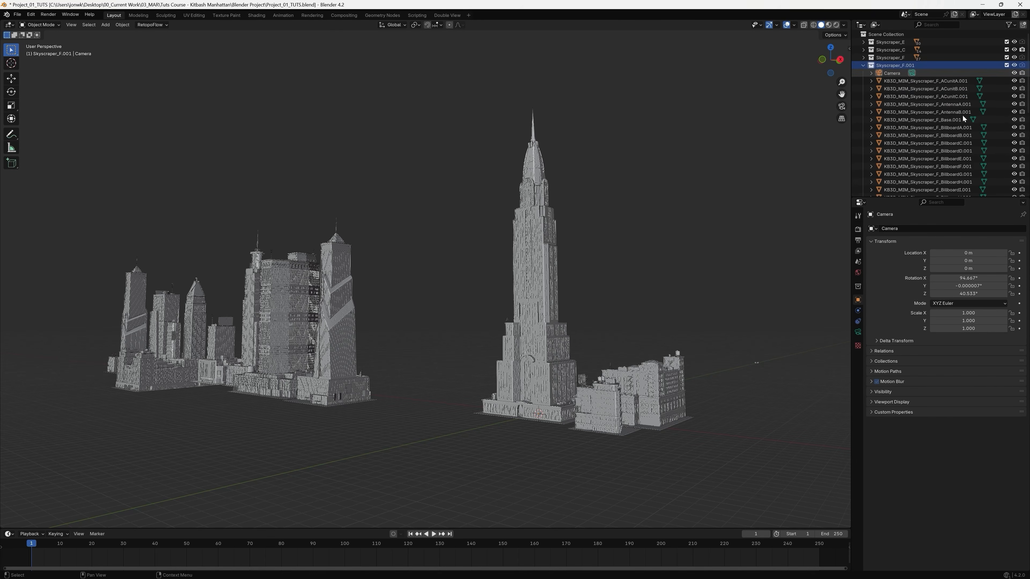
{"action": "left_click", "coordinate": [892, 74]}
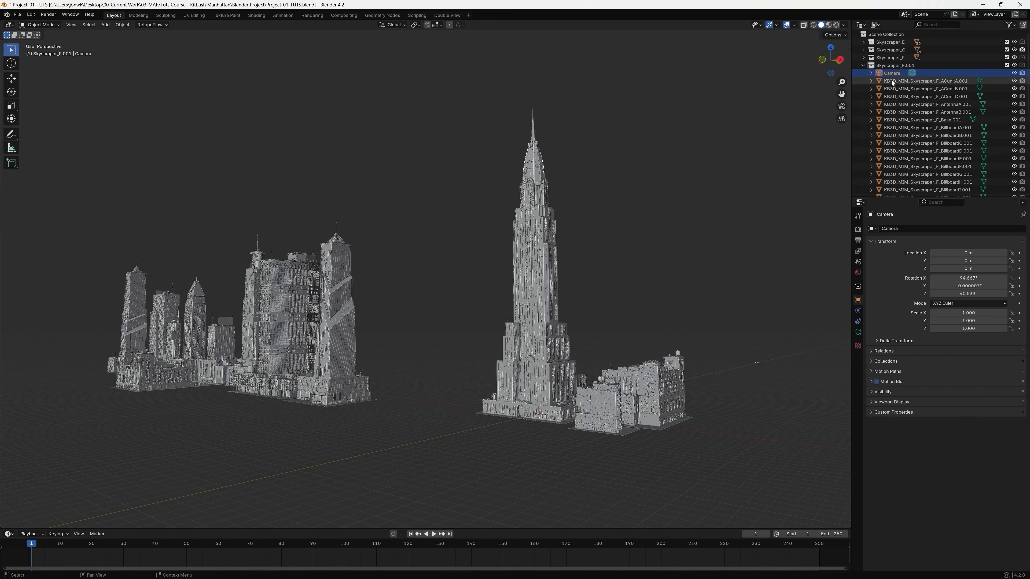
{"action": "left_click_drag", "start_coordinate": [897, 73], "coordinate": [895, 33]}
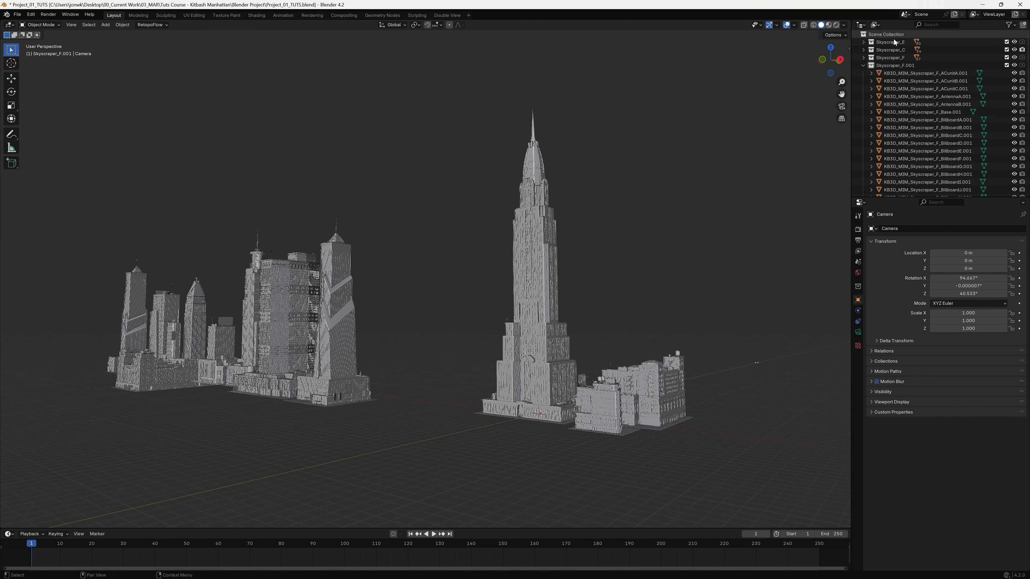
{"action": "left_click", "coordinate": [863, 66]}
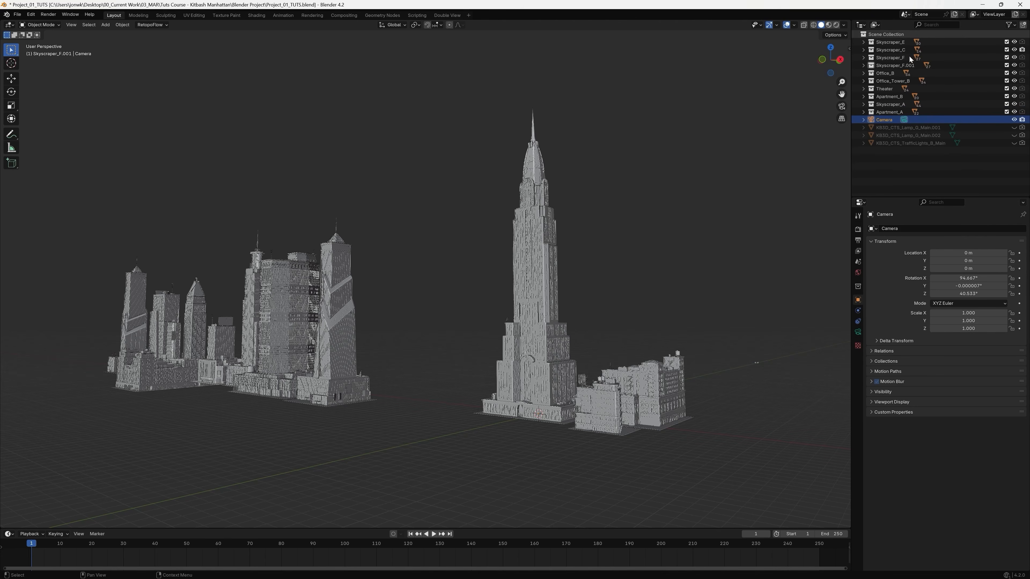
Working from the top view, move the camera in front of the skyscraper to about X 50.4 m, Y -69.8 m.
{"action": "middle_click_drag", "start_coordinate": [651, 312], "coordinate": [672, 332]}
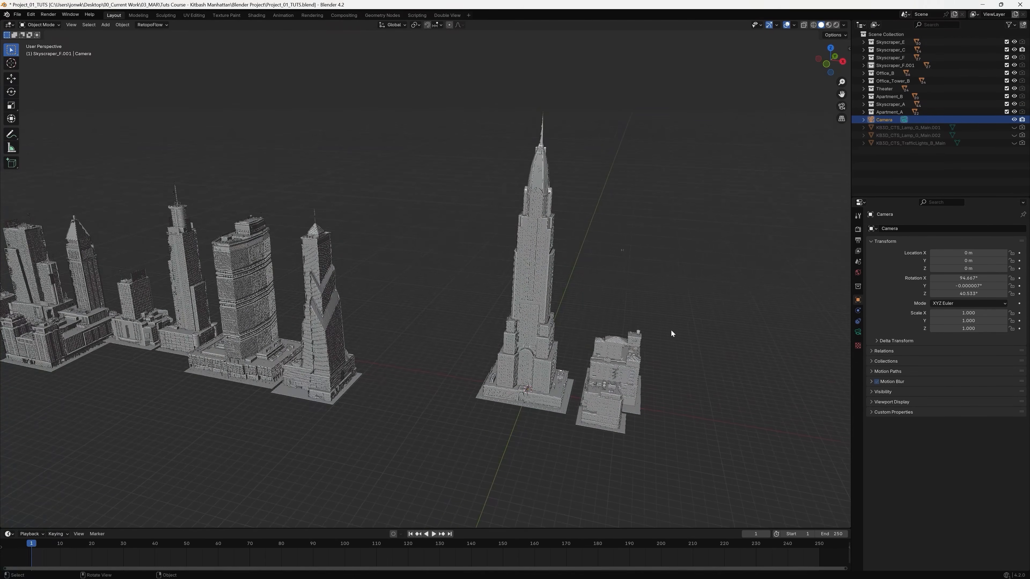
{"action": "left_click", "coordinate": [832, 49]}
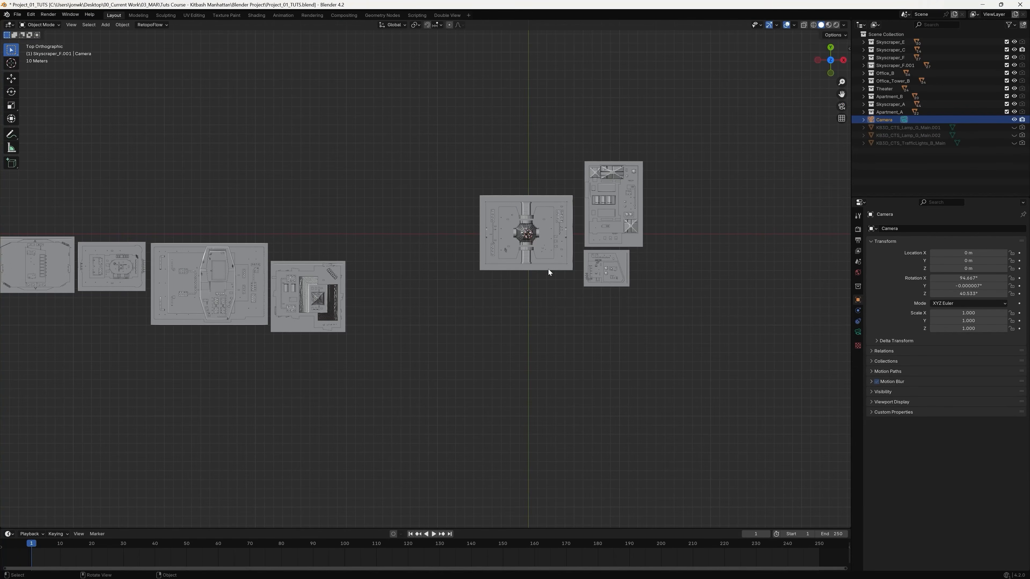
{"action": "key", "text": "g"}
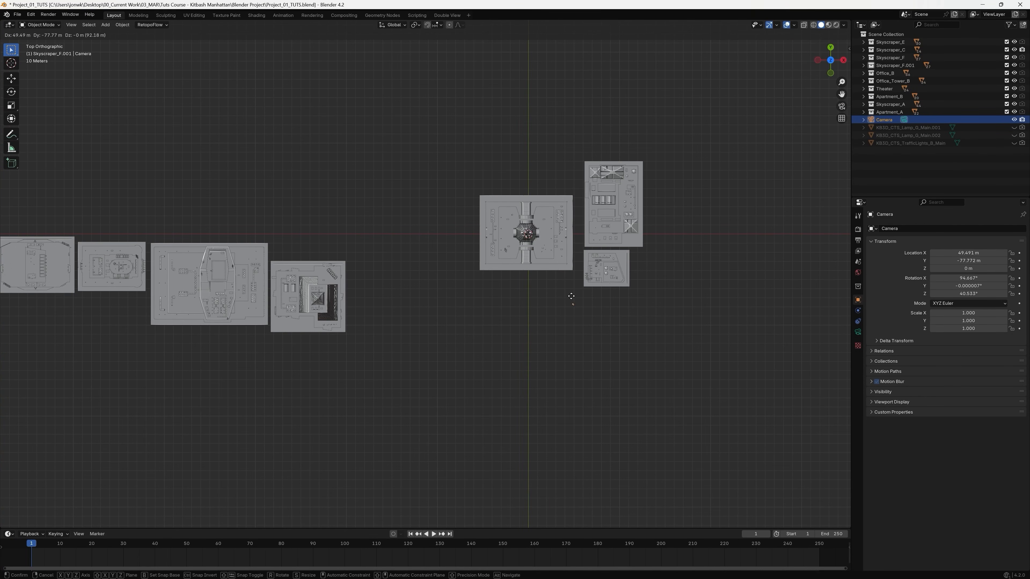
{"action": "left_click", "coordinate": [570, 294]}
Look through the camera and lock it to the view so that navigation moves the camera.
{"action": "middle_click_drag", "start_coordinate": [619, 325], "coordinate": [568, 334]}
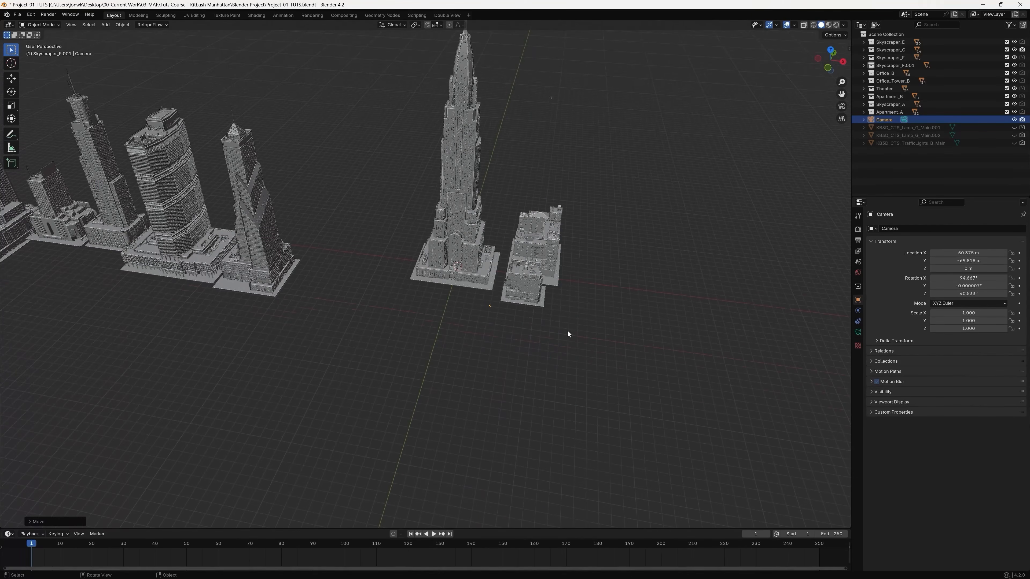
{"action": "mouse_move", "coordinate": [553, 178]}
{"action": "middle_mouse_down"}
{"action": "mouse_move", "coordinate": [530, 176]}
{"action": "mouse_move", "coordinate": [543, 195]}
{"action": "middle_mouse_up"}
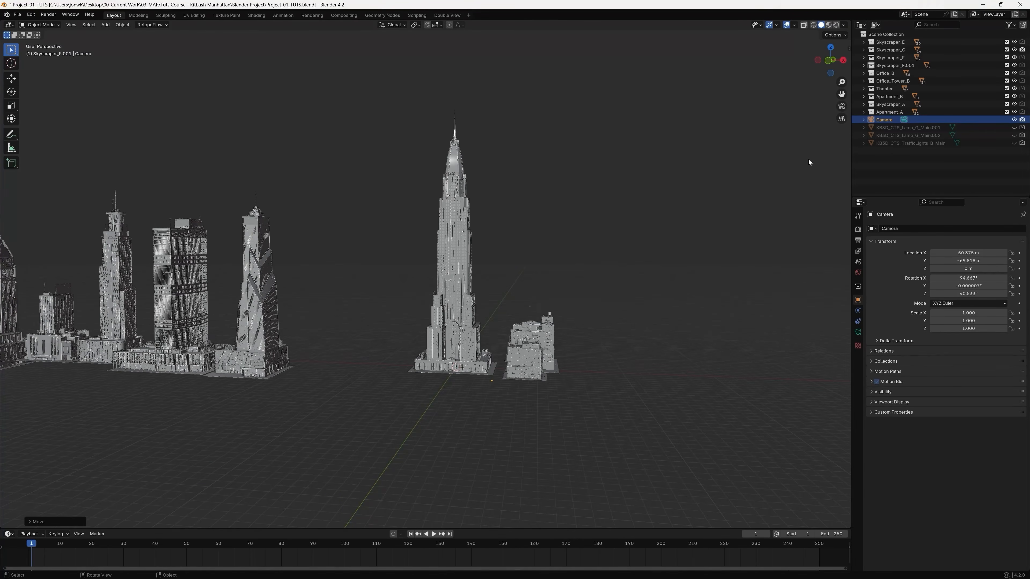
{"action": "left_click", "coordinate": [842, 106]}
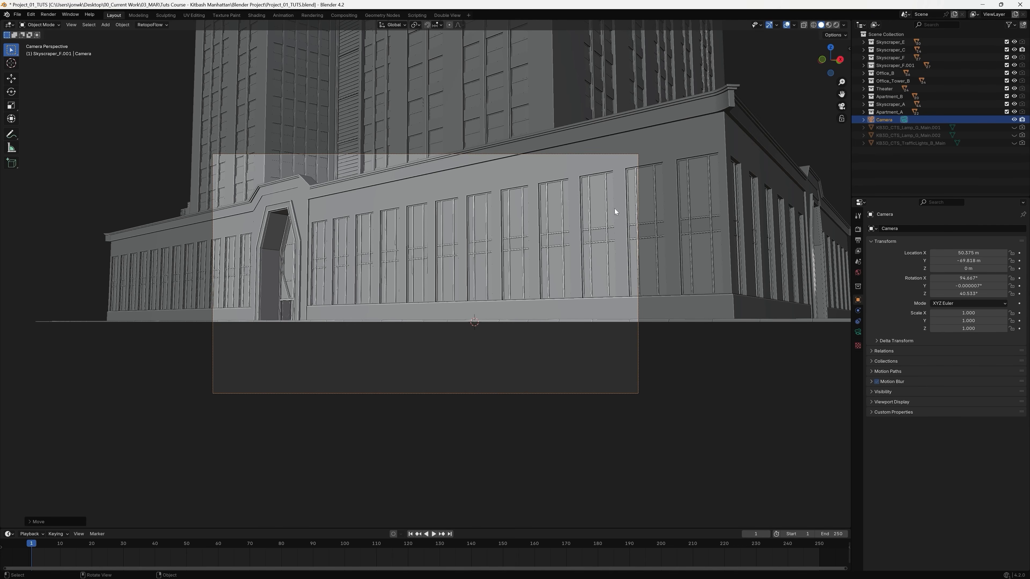
{"action": "key", "text": "n"}
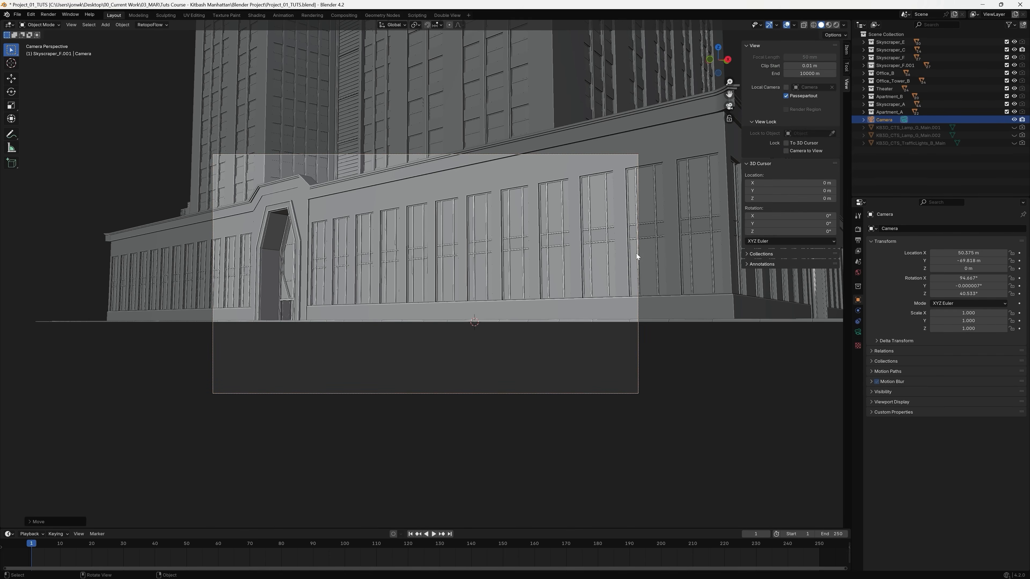
{"action": "left_click", "coordinate": [786, 151]}
Pull the camera back to a low-angle framing of the skyscraper and its two smaller neighbours, at about X 172 m, Y -163 m, Z -34 m.
{"action": "scroll", "coordinate": [548, 256], "scroll_direction": "down", "scroll_amount": 6}
{"action": "middle_click_drag", "start_coordinate": [506, 203], "coordinate": [530, 247], "text": "shift"}
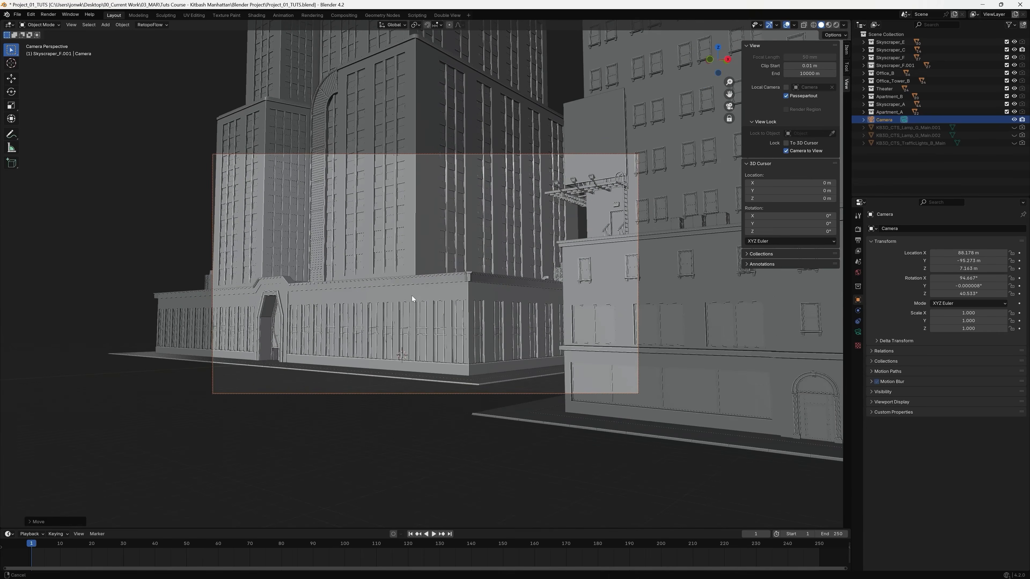
{"action": "scroll", "coordinate": [522, 253], "scroll_direction": "down", "scroll_amount": 3}
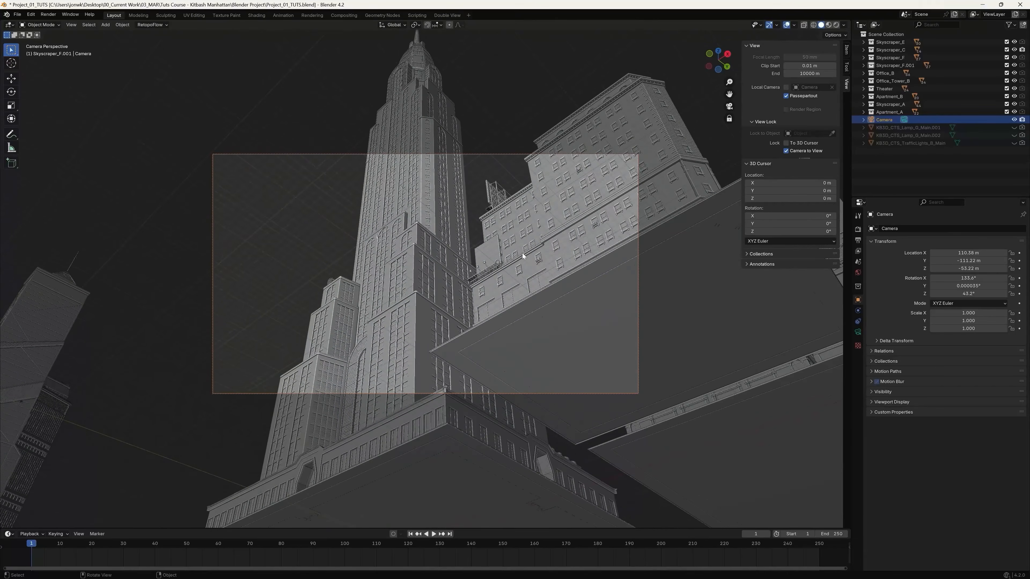
{"action": "mouse_move", "coordinate": [518, 282]}
{"action": "middle_mouse_down"}
{"action": "mouse_move", "coordinate": [519, 268]}
{"action": "mouse_move", "coordinate": [513, 288]}
{"action": "middle_mouse_up"}
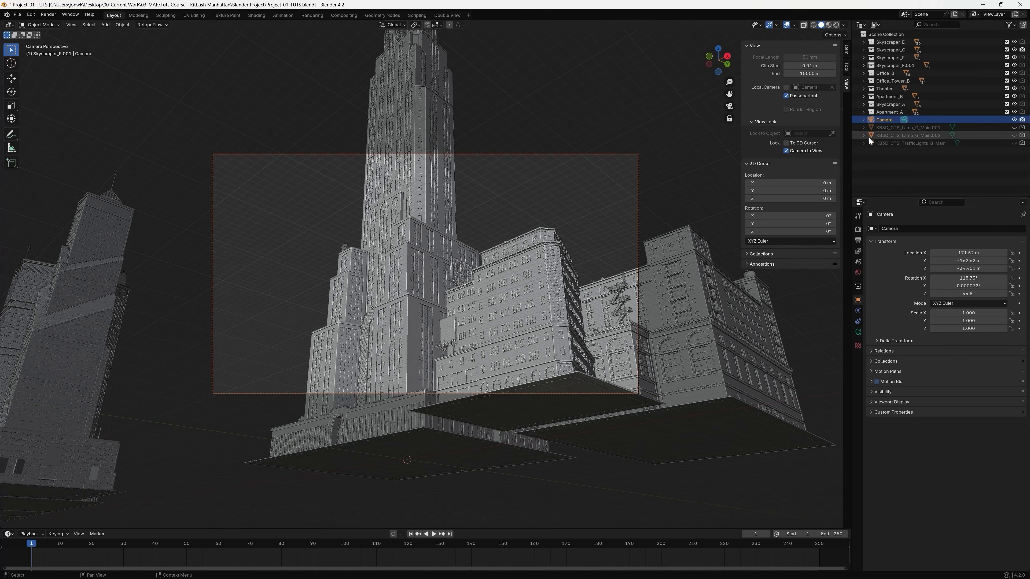
Set the camera's focal length to 20 mm and move it closer to frame the skyscraper with its two smaller neighbours.
{"action": "left_click", "coordinate": [859, 332]}
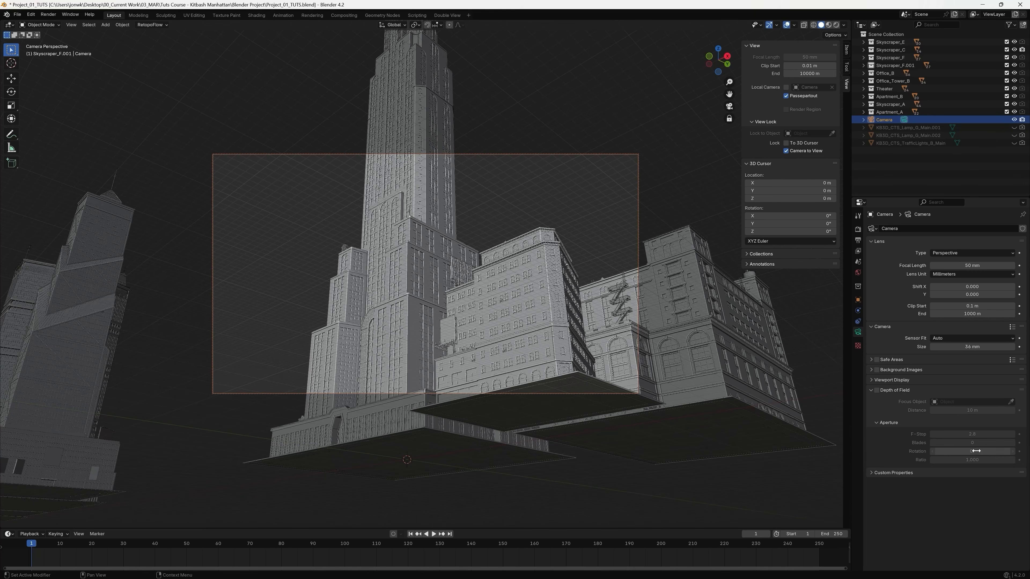
{"action": "left_click", "coordinate": [974, 265]}
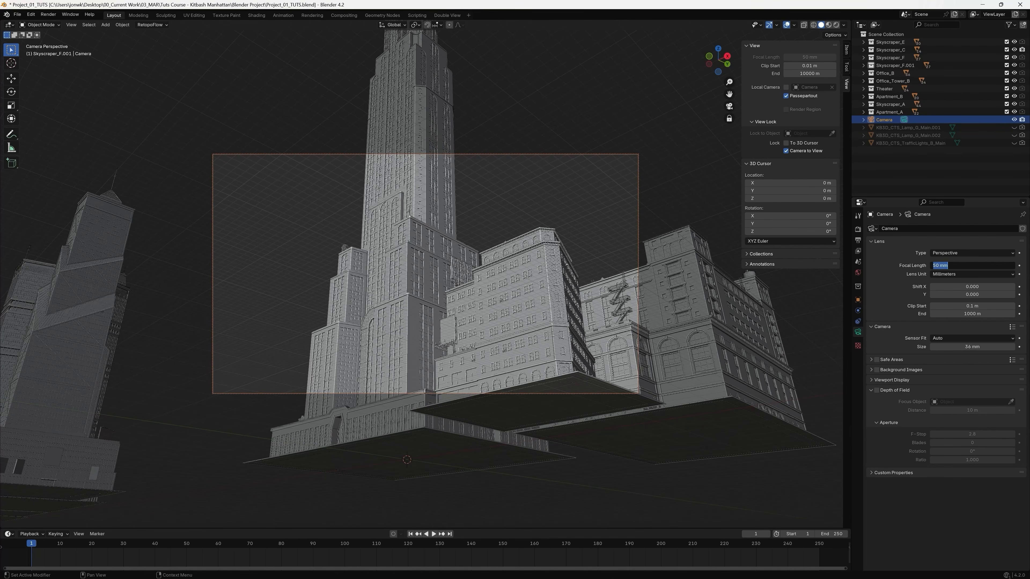
{"action": "type", "text": "20"}
{"action": "key", "text": "Return"}
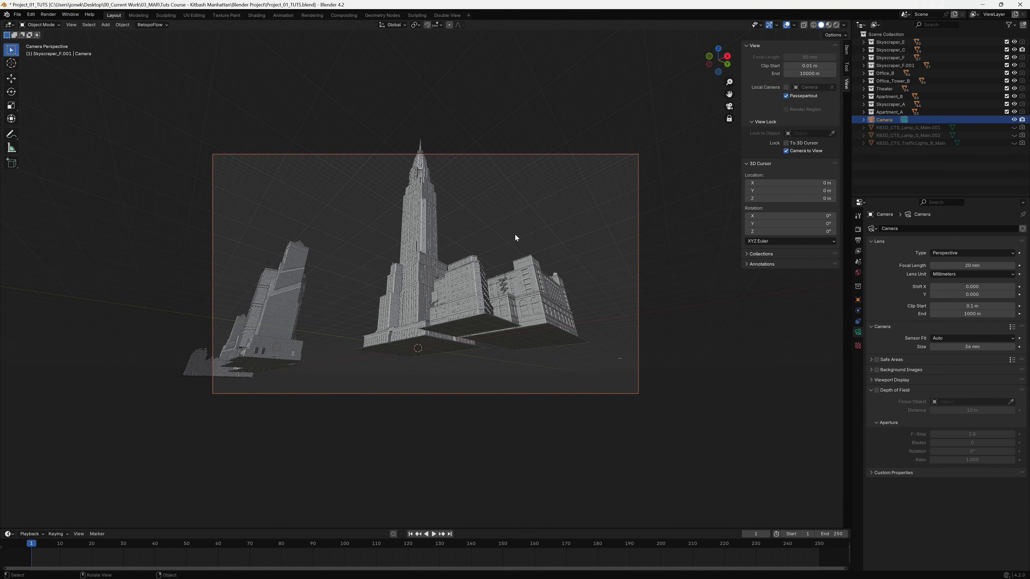
{"action": "scroll", "coordinate": [470, 307], "scroll_direction": "up", "scroll_amount": 6}
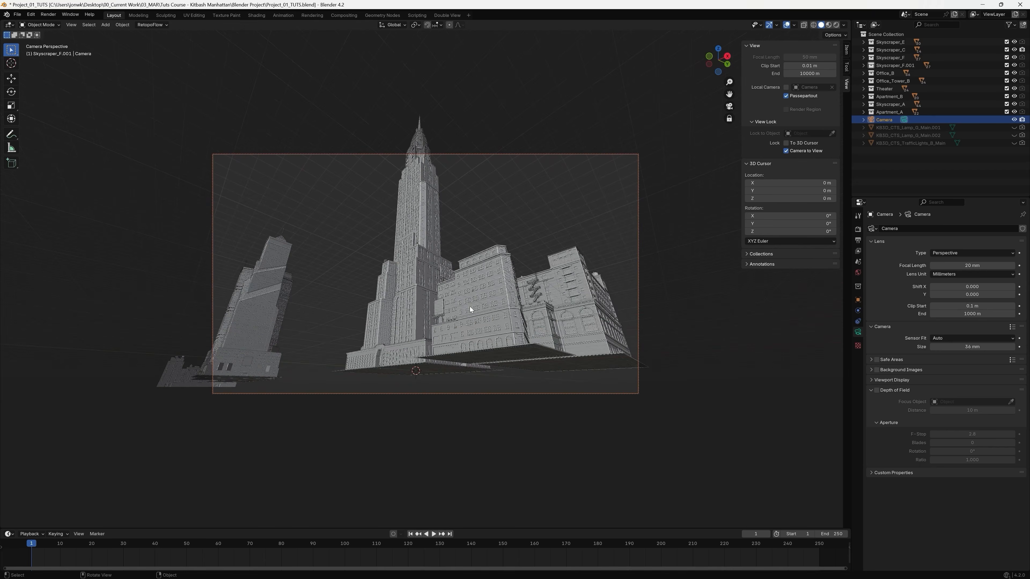
{"action": "middle_click_drag", "start_coordinate": [546, 339], "coordinate": [592, 329], "text": "shift"}
Try a 51 mm focal length and pull the camera back to reframe the skyscraper.
{"action": "left_click_drag", "start_coordinate": [955, 266], "coordinate": [1005, 265]}
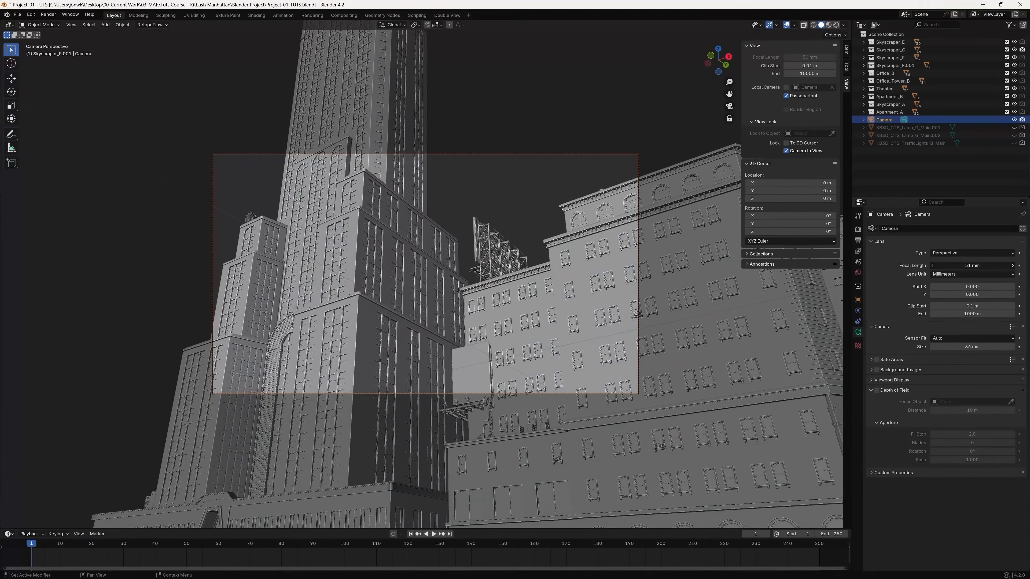
{"action": "scroll", "coordinate": [485, 349], "scroll_direction": "down", "scroll_amount": 10}
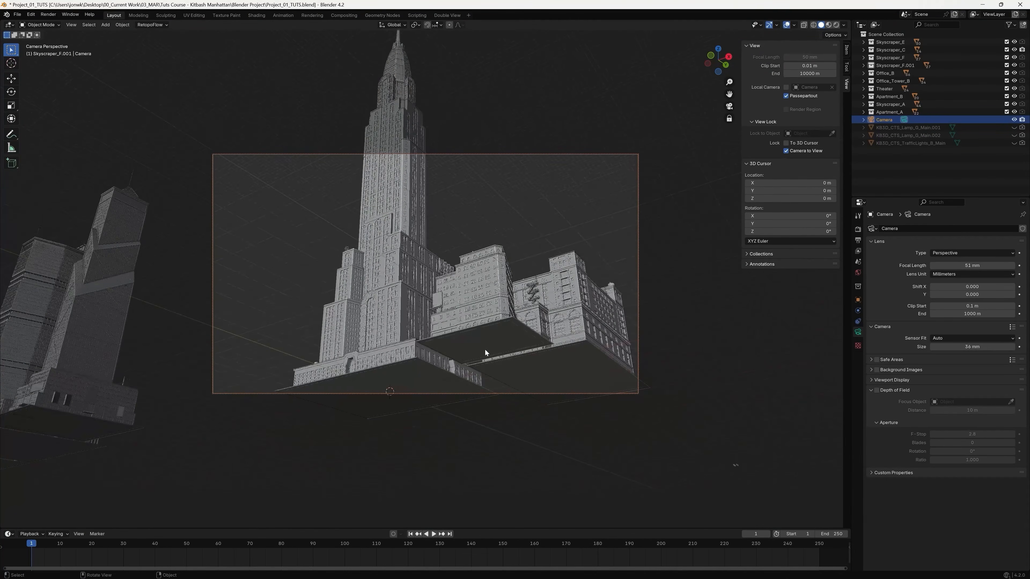
{"action": "middle_click_drag", "start_coordinate": [482, 352], "coordinate": [492, 337]}
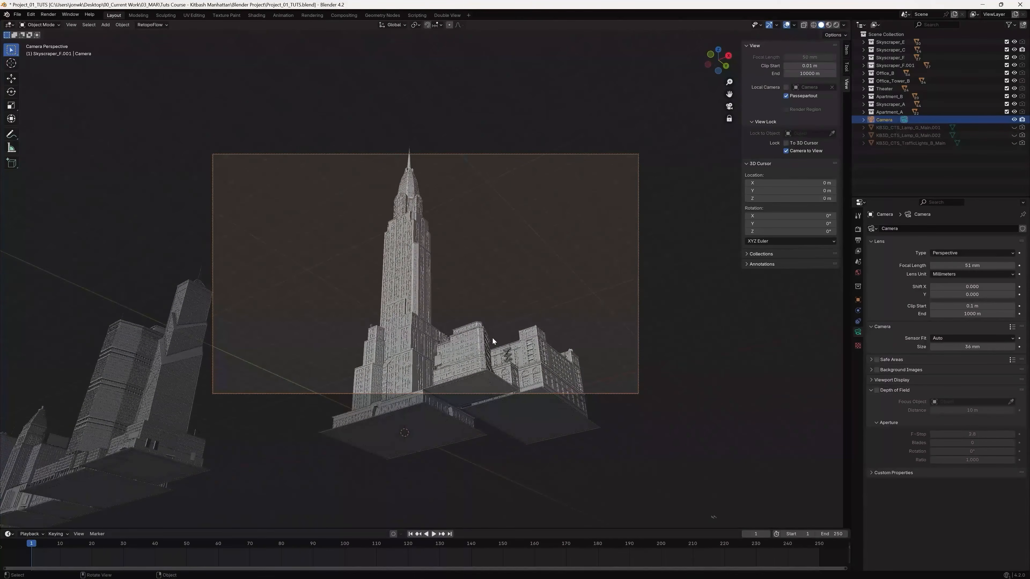
{"action": "scroll", "coordinate": [492, 338], "scroll_direction": "up", "scroll_amount": 1}
Set the focal length to 20 mm and move the camera to street level, tilted up at the skyscraper, at about X 67 m, Y -60 m, Z 0.1 m.
{"action": "left_click", "coordinate": [973, 265]}
{"action": "type", "text": "2"}
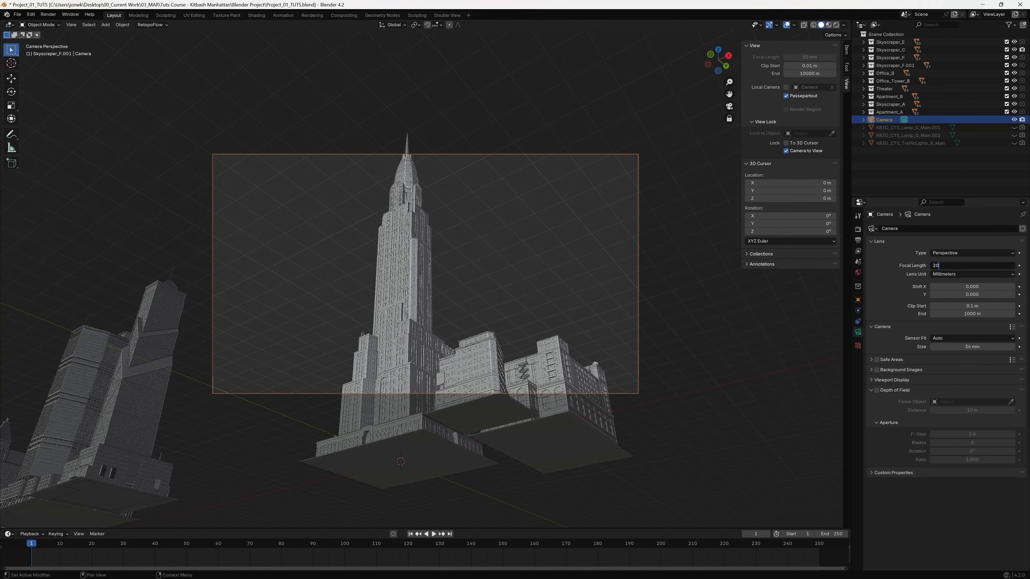
{"action": "type", "text": "0"}
{"action": "key", "text": "Return"}
{"action": "middle_click_drag", "start_coordinate": [493, 293], "coordinate": [469, 299]}
{"action": "scroll", "coordinate": [467, 302], "scroll_direction": "up", "scroll_amount": 2}
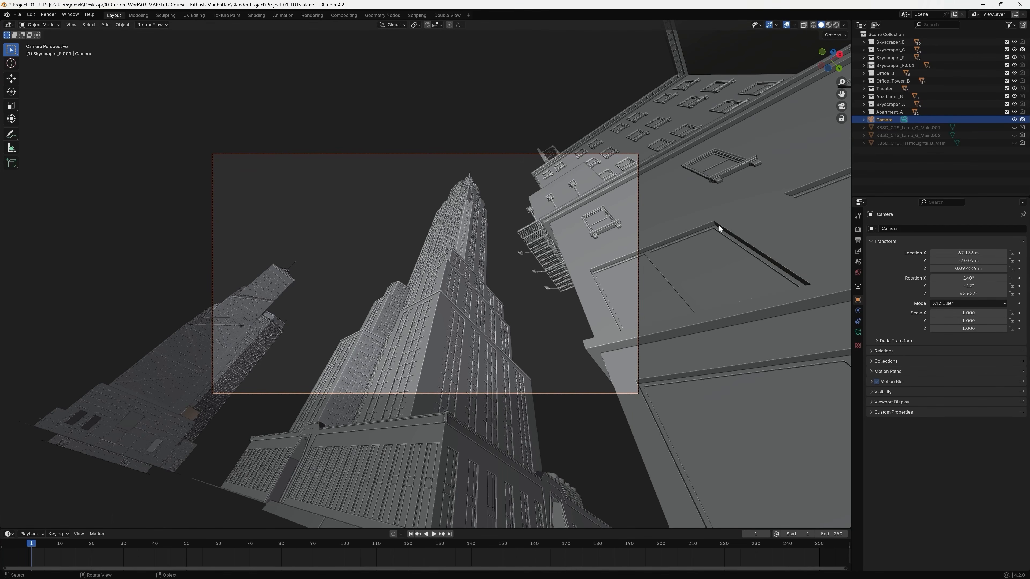
Unlock the camera from the view so that navigation leaves its framing untouched.
{"action": "key", "text": "n"}
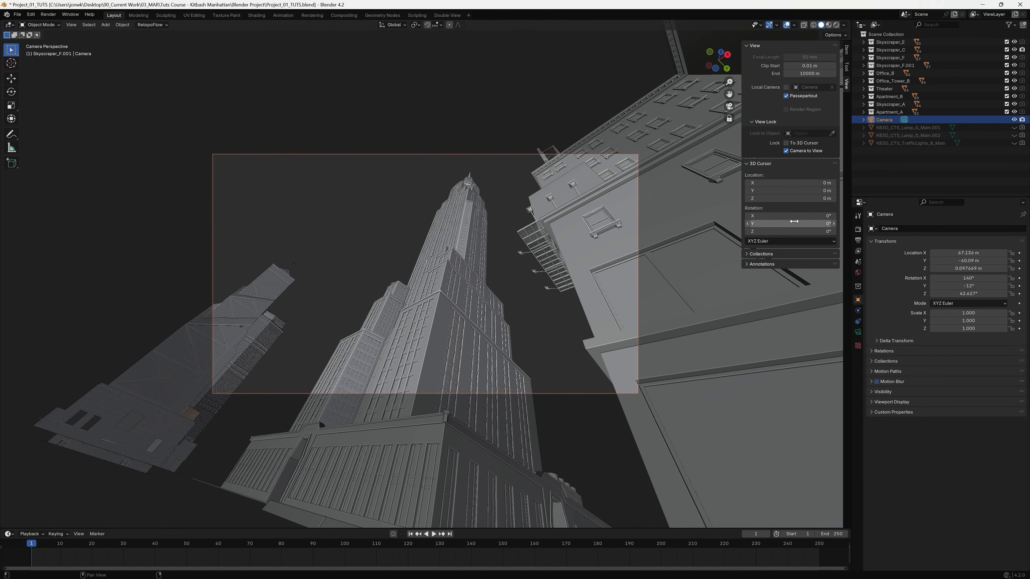
{"action": "left_click", "coordinate": [786, 150]}
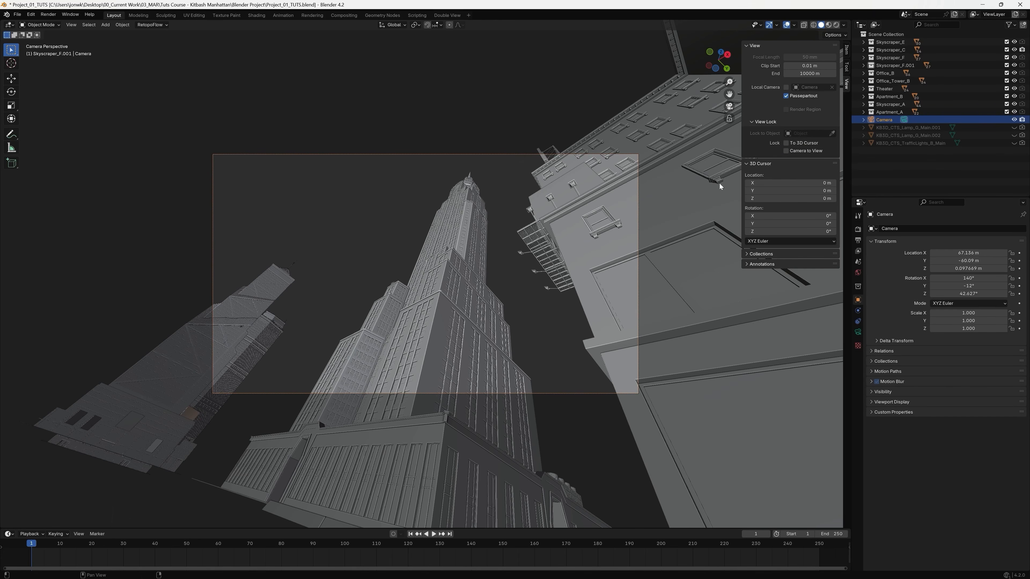
{"action": "key", "text": "n"}
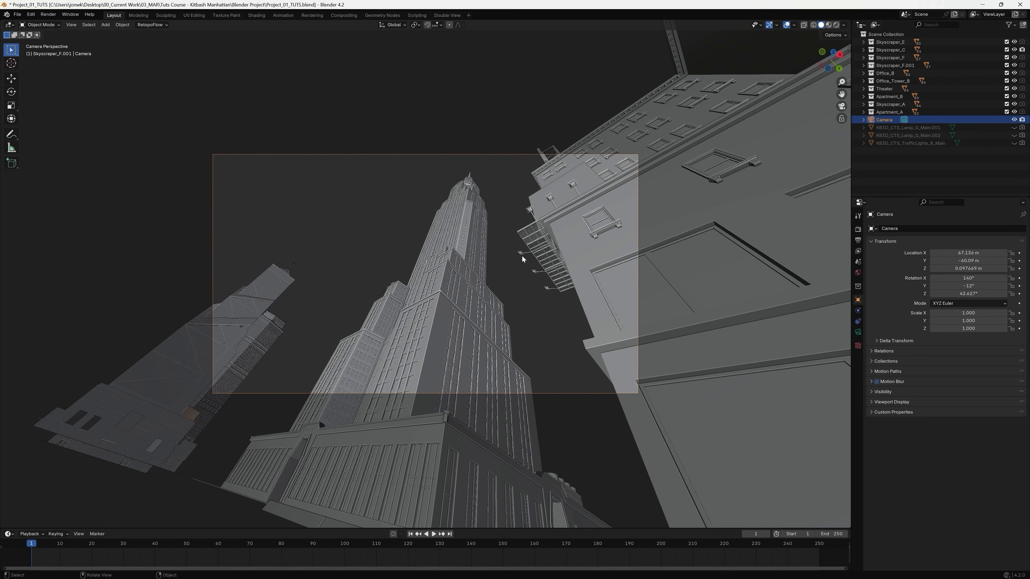
Examine the building layout around the skyscraper from above and compare it with the camera's framing.
{"action": "middle_click_drag", "start_coordinate": [469, 208], "coordinate": [543, 301]}
{"action": "scroll", "coordinate": [542, 303], "scroll_direction": "down", "scroll_amount": 7}
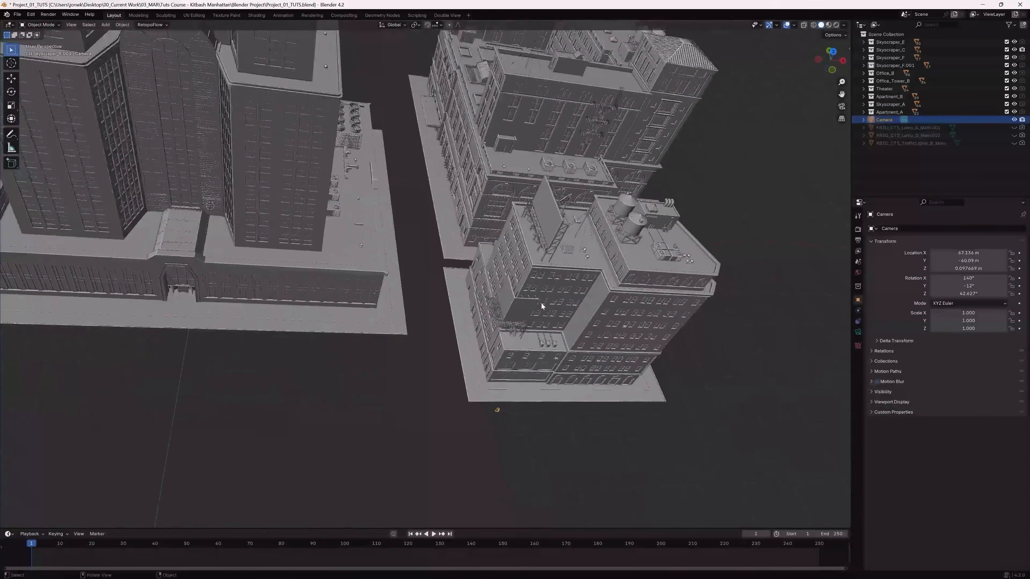
{"action": "middle_click_drag", "start_coordinate": [516, 262], "coordinate": [594, 315]}
{"action": "scroll", "coordinate": [454, 247], "scroll_direction": "down", "scroll_amount": 7}
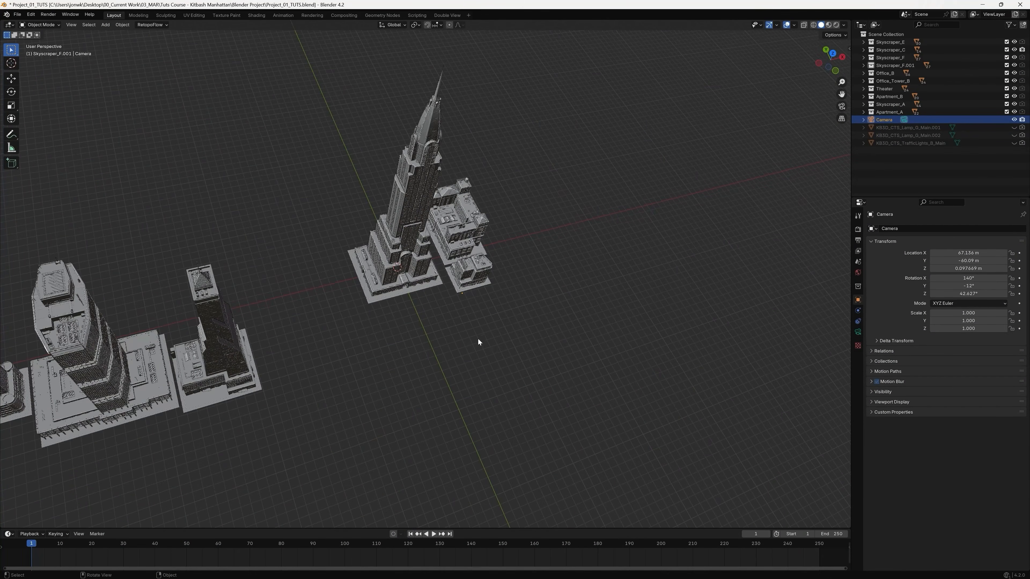
{"action": "middle_click_drag", "start_coordinate": [487, 346], "coordinate": [449, 315]}
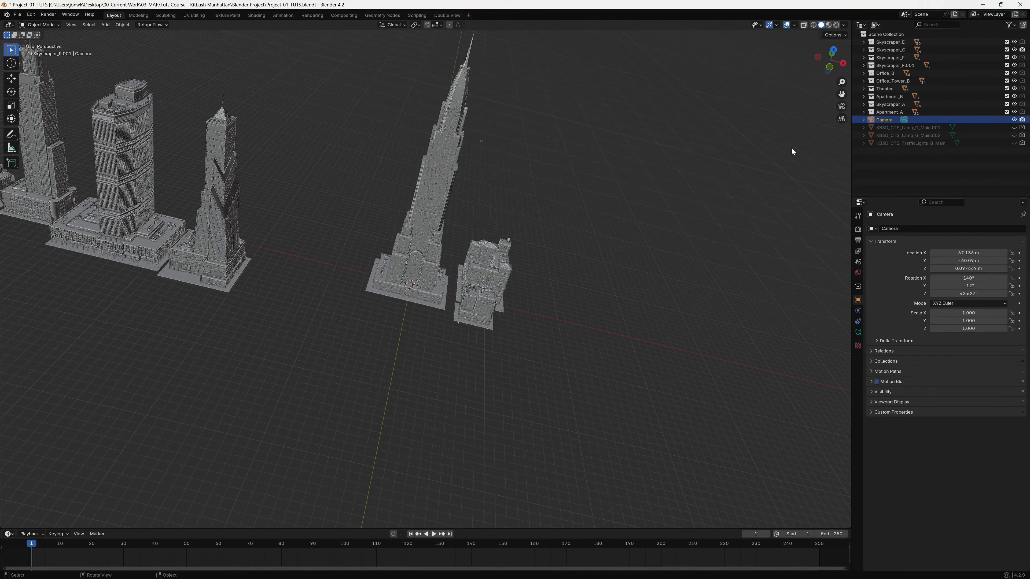
{"action": "left_click", "coordinate": [842, 107]}
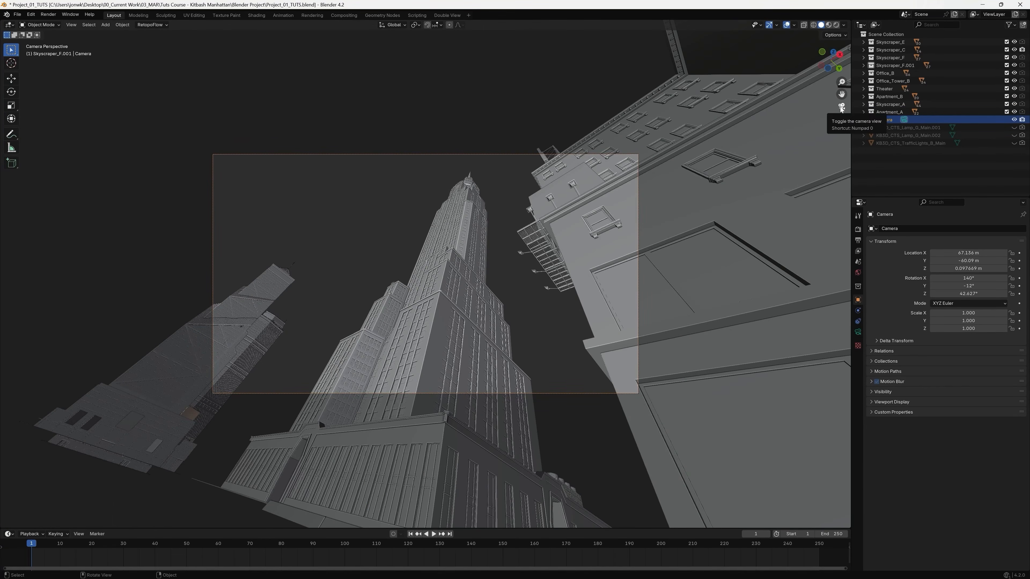
{"action": "left_click", "coordinate": [842, 107]}
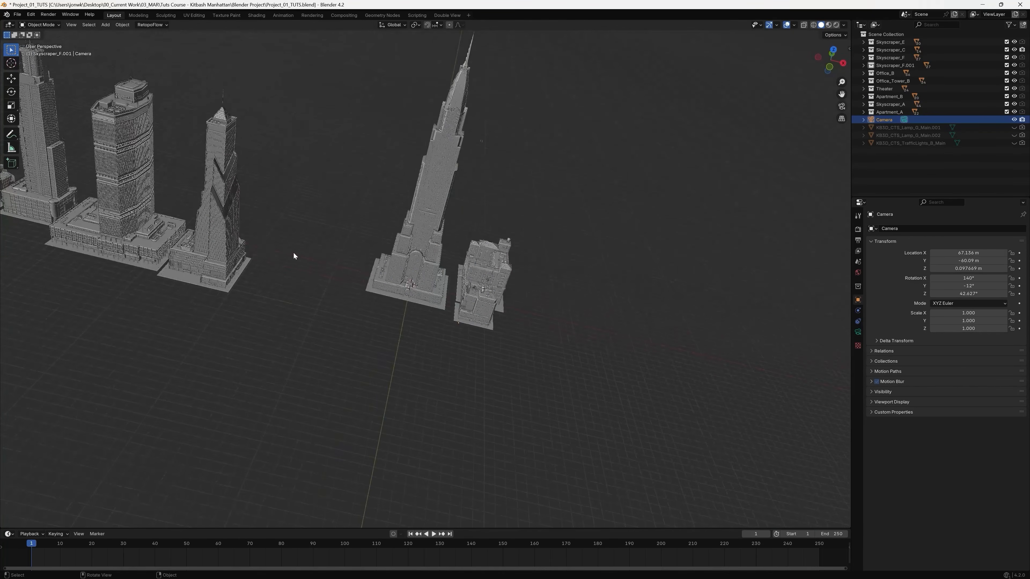
{"action": "middle_click_drag", "start_coordinate": [294, 255], "coordinate": [529, 316], "text": "shift"}
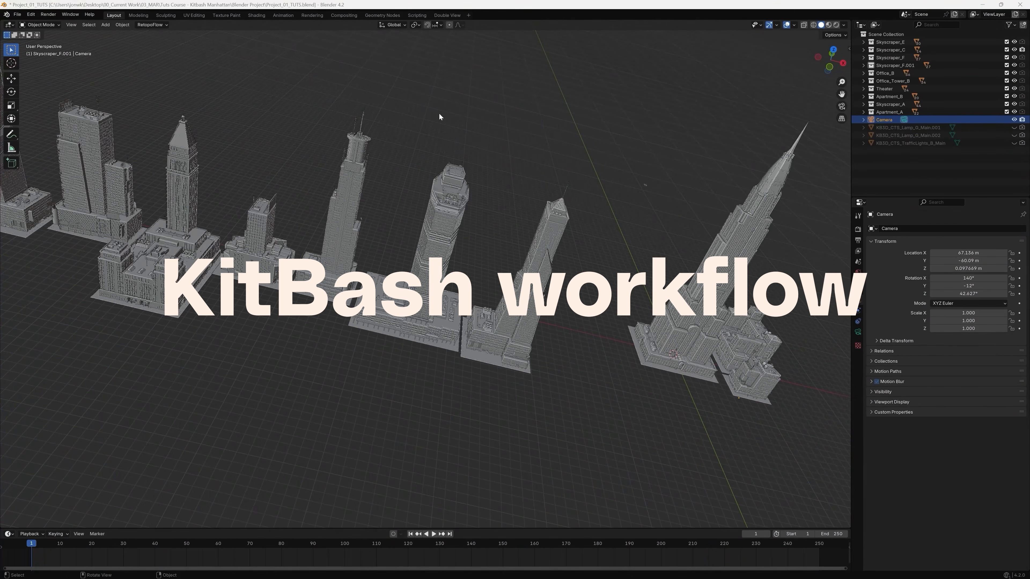
Working from the top view, move the fourth building of the row directly behind the skyscraper and check it through the camera.
{"action": "left_click", "coordinate": [832, 52]}
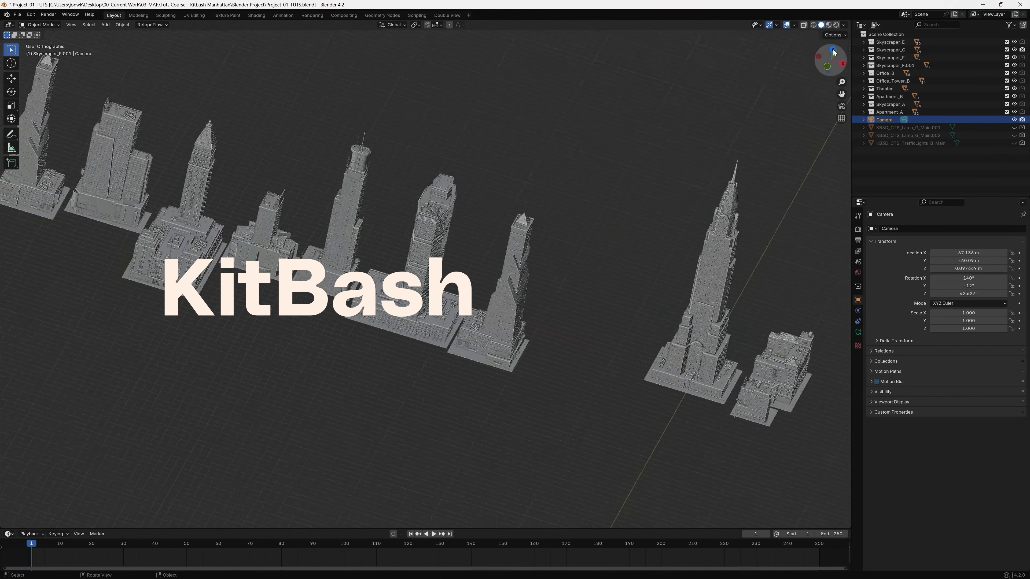
{"action": "left_click", "coordinate": [832, 50]}
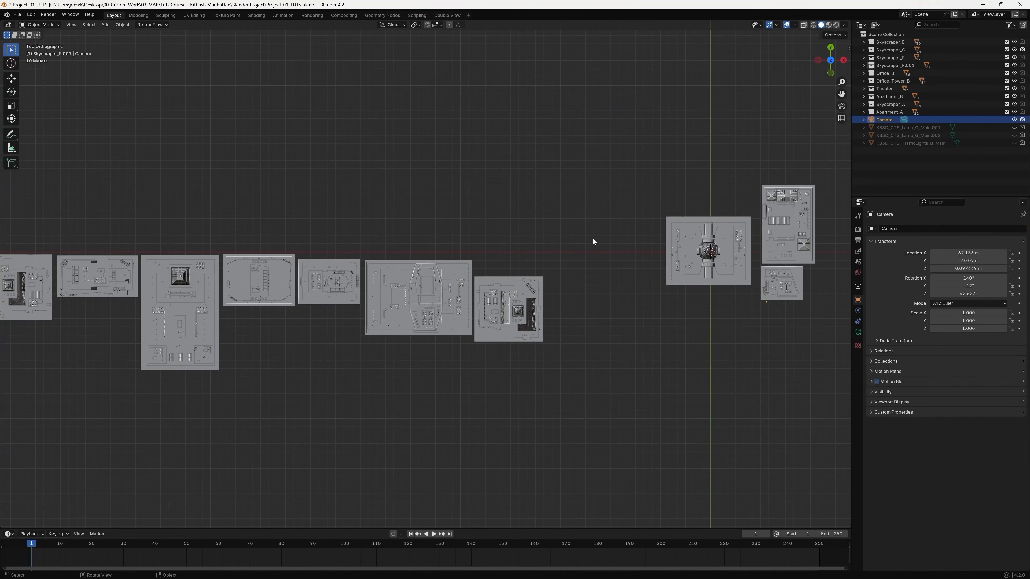
{"action": "left_click", "coordinate": [585, 246]}
{"action": "middle_click_drag", "start_coordinate": [244, 370], "coordinate": [327, 407], "text": "shift"}
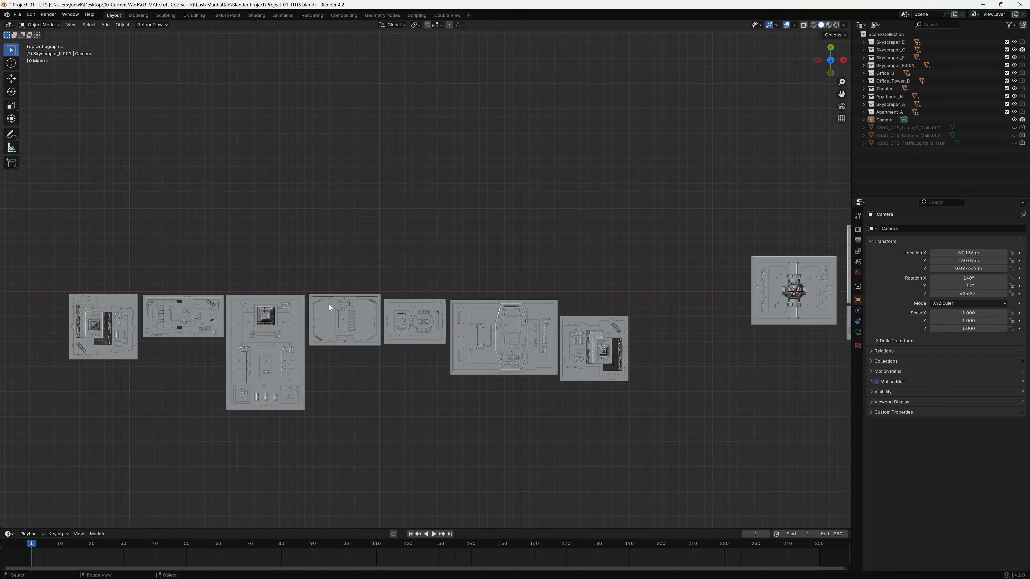
{"action": "left_click_drag", "start_coordinate": [306, 285], "coordinate": [382, 372]}
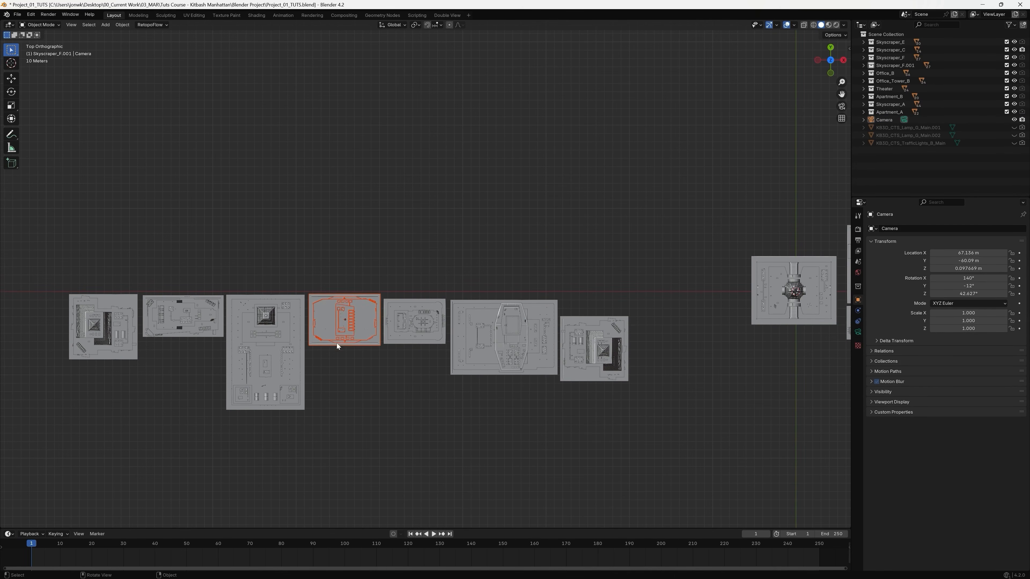
{"action": "left_click_drag", "start_coordinate": [336, 345], "coordinate": [723, 217]}
{"action": "middle_click_drag", "start_coordinate": [774, 269], "coordinate": [375, 307], "text": "shift"}
{"action": "key", "text": "g"}
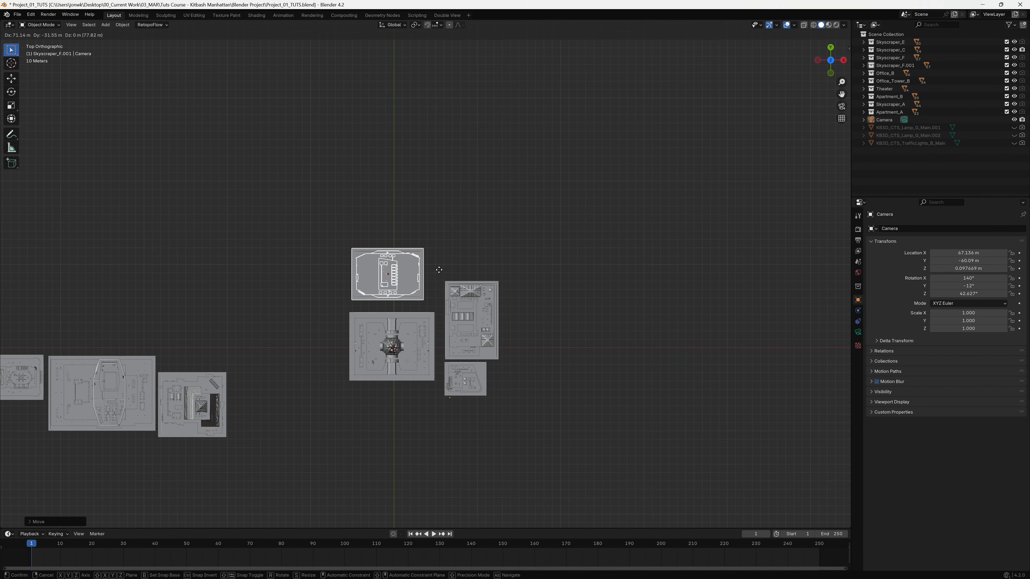
{"action": "left_click", "coordinate": [450, 280]}
{"action": "middle_click_drag", "start_coordinate": [450, 280], "coordinate": [432, 467]}
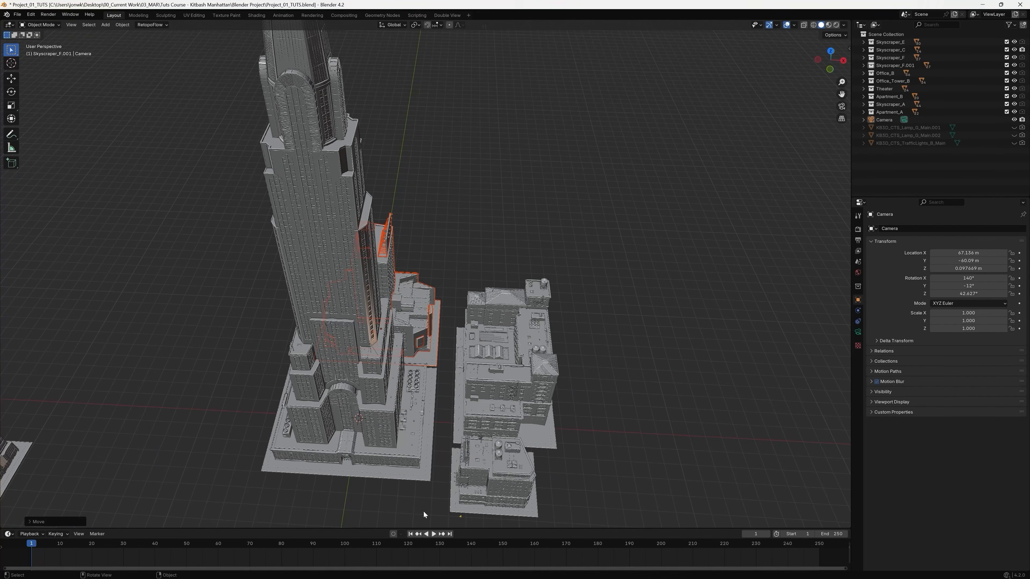
{"action": "middle_click_drag", "start_coordinate": [447, 321], "coordinate": [421, 317]}
{"action": "left_click", "coordinate": [842, 106]}
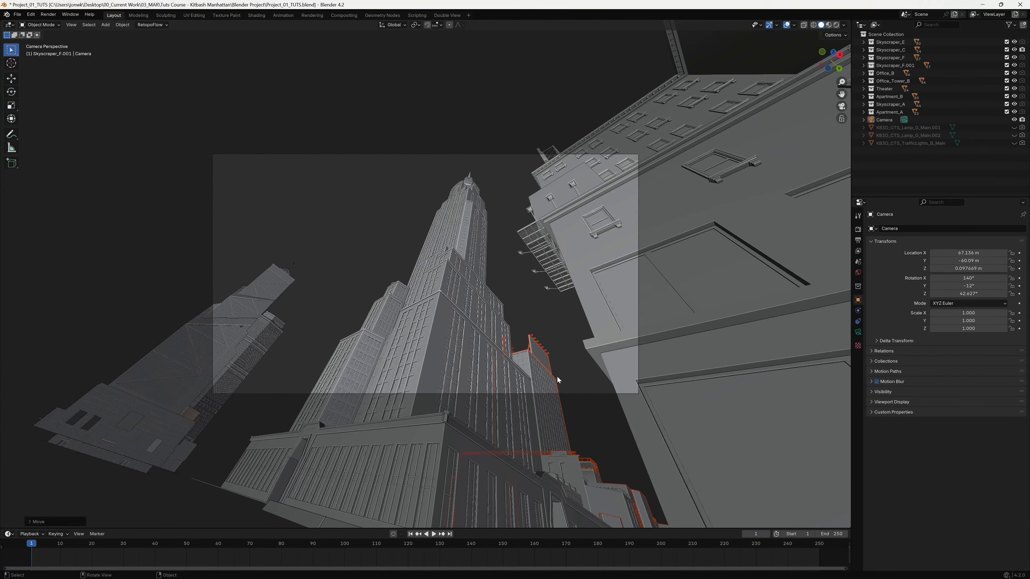
From the top view, move the leftmost building out of the row to the open space behind the row's skyscraper-side end.
{"action": "middle_click_drag", "start_coordinate": [502, 217], "coordinate": [582, 260]}
{"action": "scroll", "coordinate": [583, 260], "scroll_direction": "down", "scroll_amount": 2}
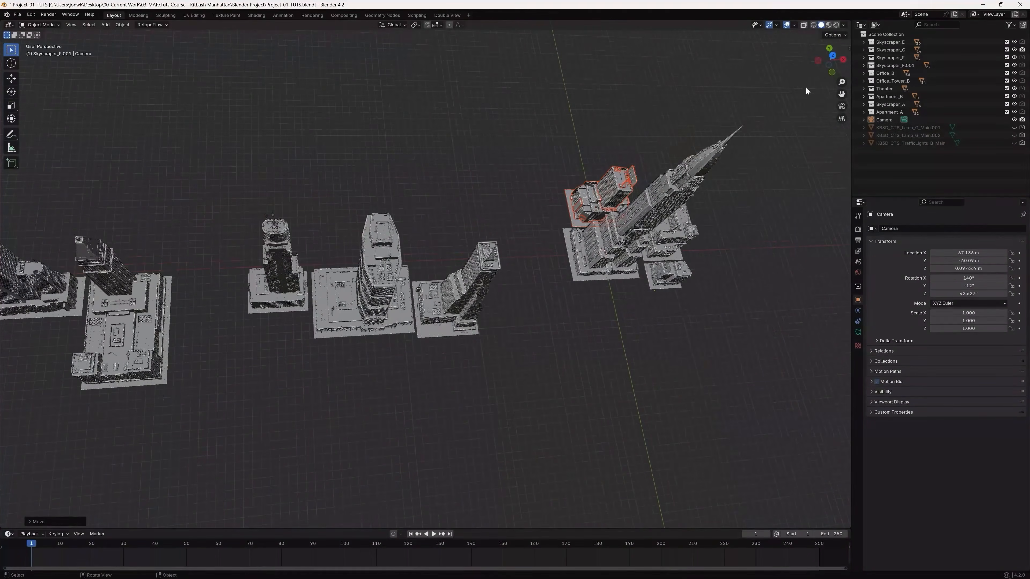
{"action": "left_click", "coordinate": [832, 58]}
{"action": "middle_click_drag", "start_coordinate": [138, 289], "coordinate": [380, 288], "text": "shift"}
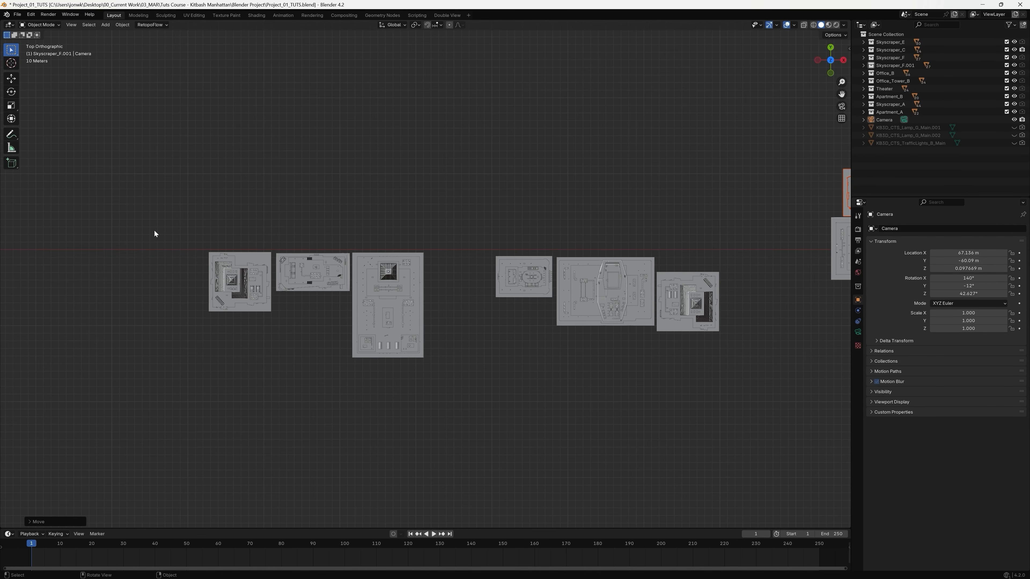
{"action": "left_click_drag", "start_coordinate": [194, 232], "coordinate": [272, 326]}
{"action": "key", "text": "g"}
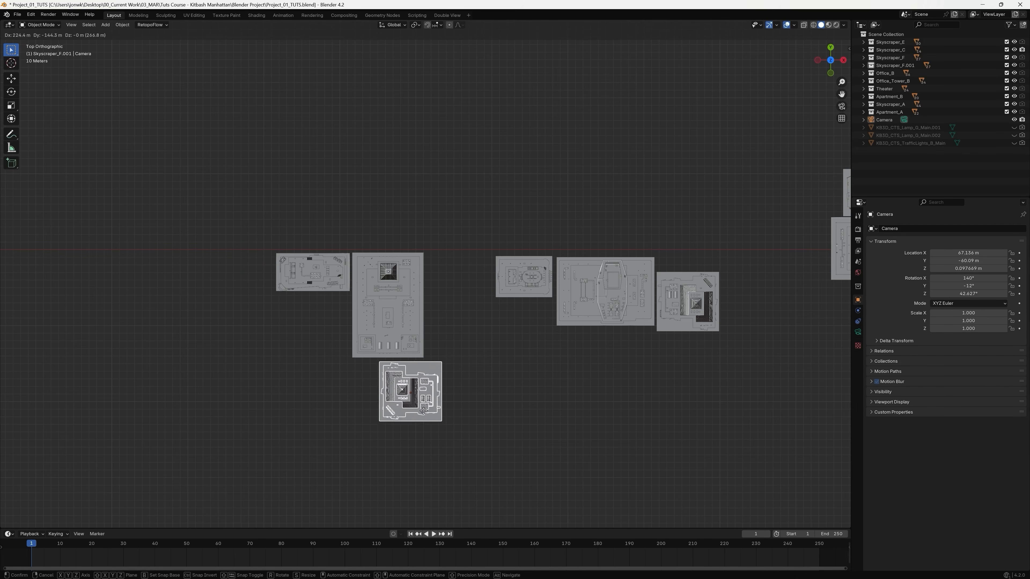
{"action": "left_click", "coordinate": [656, 429]}
{"action": "middle_click_drag", "start_coordinate": [707, 428], "coordinate": [403, 418], "text": "shift"}
{"action": "key", "text": "g"}
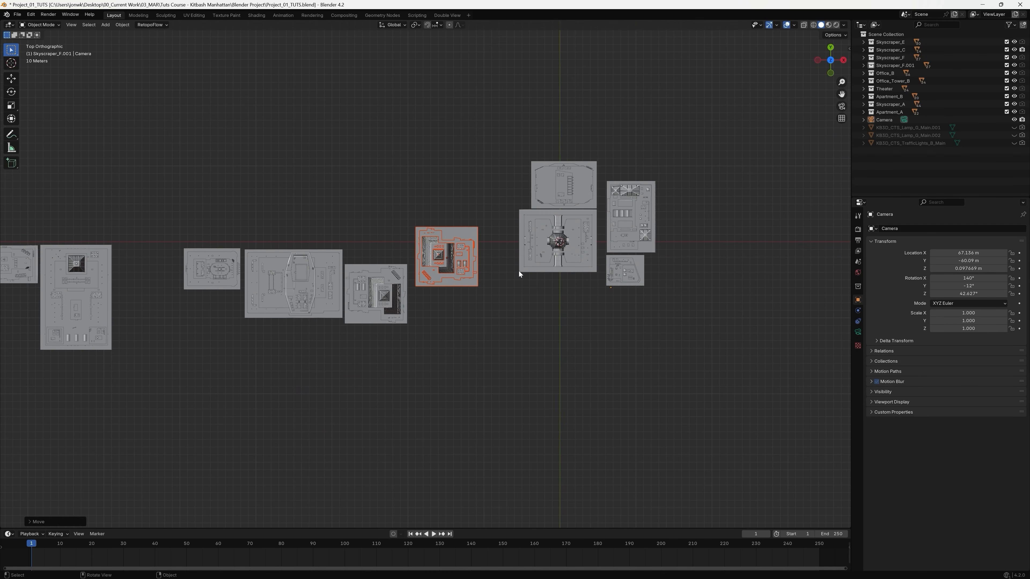
{"action": "left_click", "coordinate": [422, 174]}
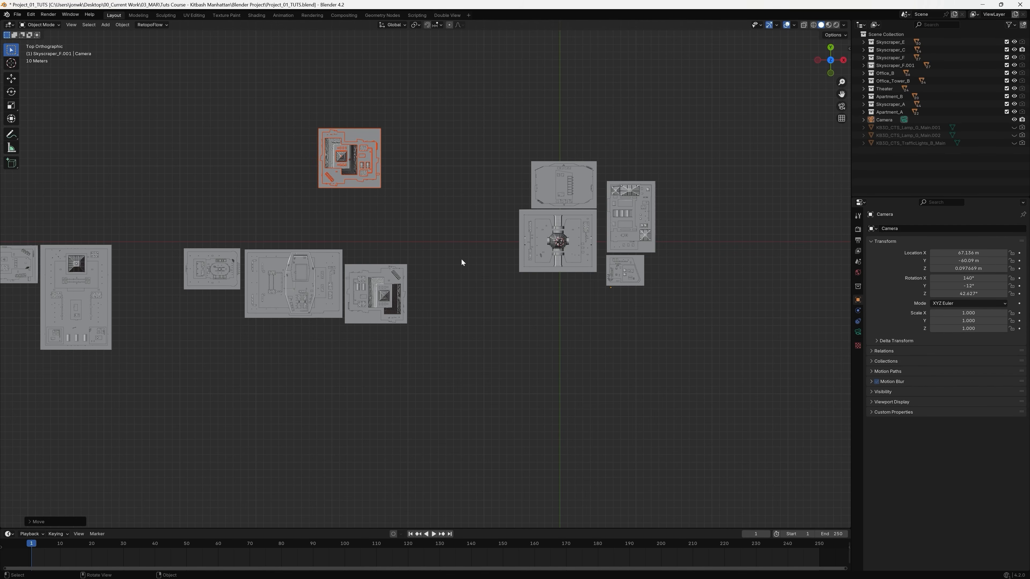
Move the selected building in front of the skyscraper, diagonally across the street from the small corner building.
{"action": "left_click_drag", "start_coordinate": [464, 251], "coordinate": [313, 116]}
{"action": "key", "text": "g"}
{"action": "key", "text": "Escape"}
{"action": "left_click", "coordinate": [438, 96]}
{"action": "left_click_drag", "start_coordinate": [438, 97], "coordinate": [293, 207]}
{"action": "key", "text": "g"}
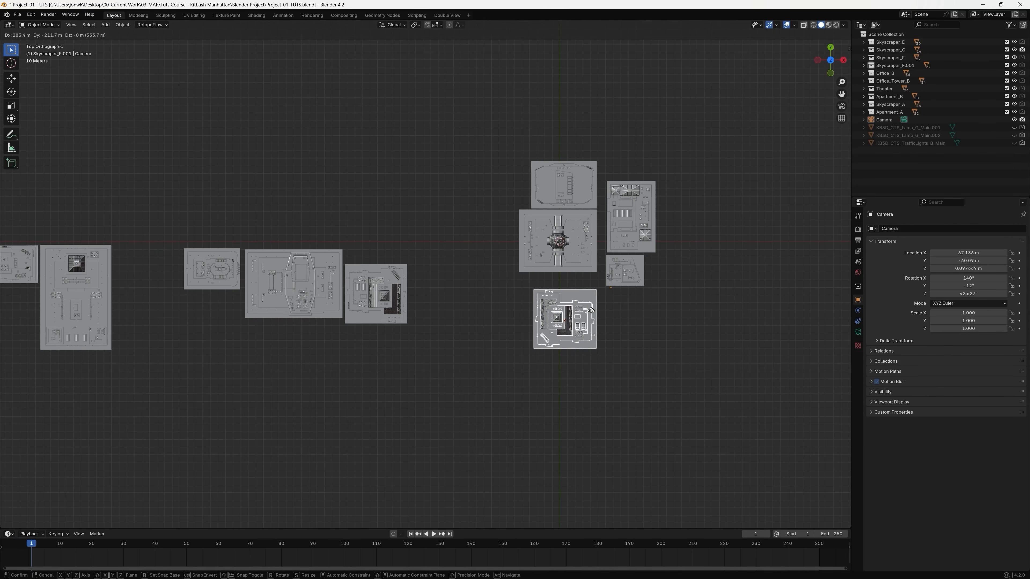
{"action": "left_click", "coordinate": [591, 311]}
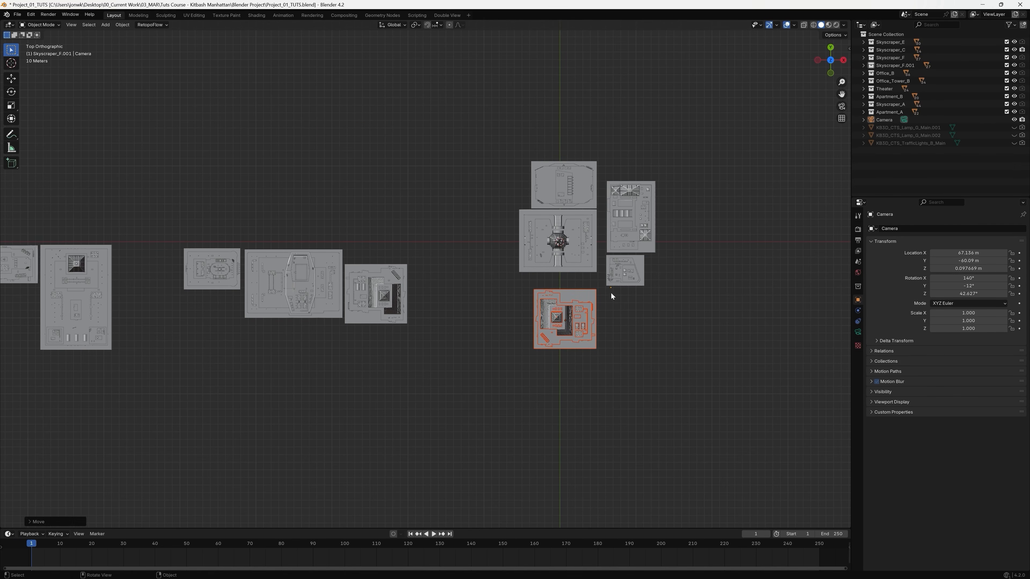
{"action": "key", "text": "g"}
{"action": "left_click", "coordinate": [595, 300]}
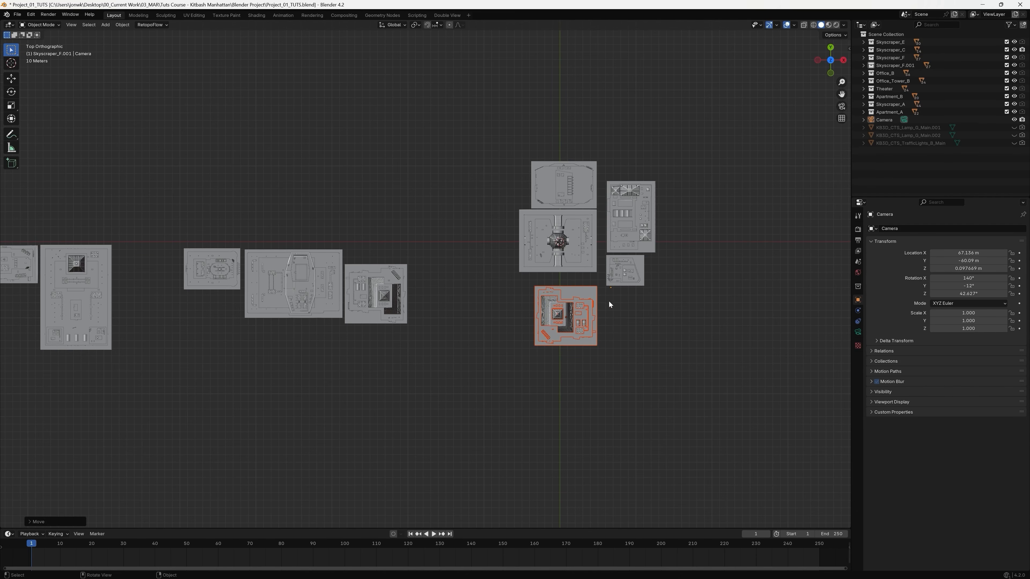
Check the newly placed building through the camera and in the overall layout seen from above.
{"action": "left_click", "coordinate": [841, 107]}
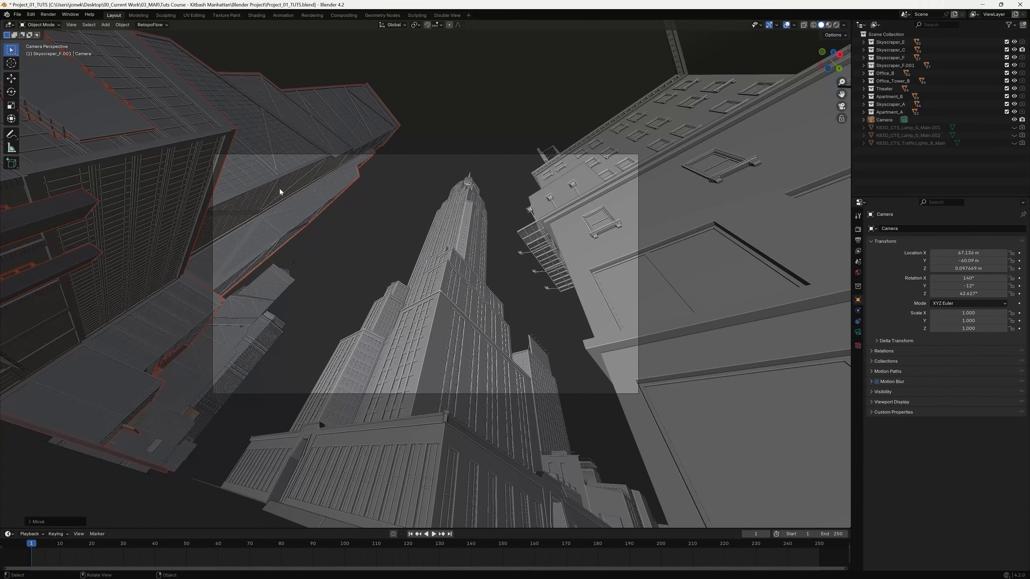
{"action": "left_click", "coordinate": [842, 107]}
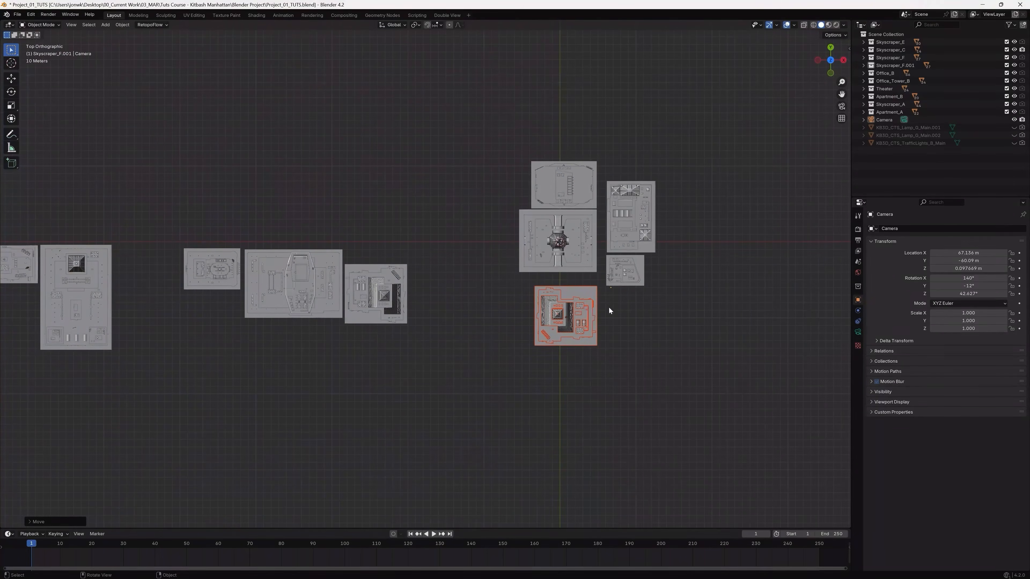
{"action": "middle_click_drag", "start_coordinate": [669, 326], "coordinate": [660, 234]}
{"action": "middle_click_drag", "start_coordinate": [551, 281], "coordinate": [466, 243]}
{"action": "left_click", "coordinate": [842, 107]}
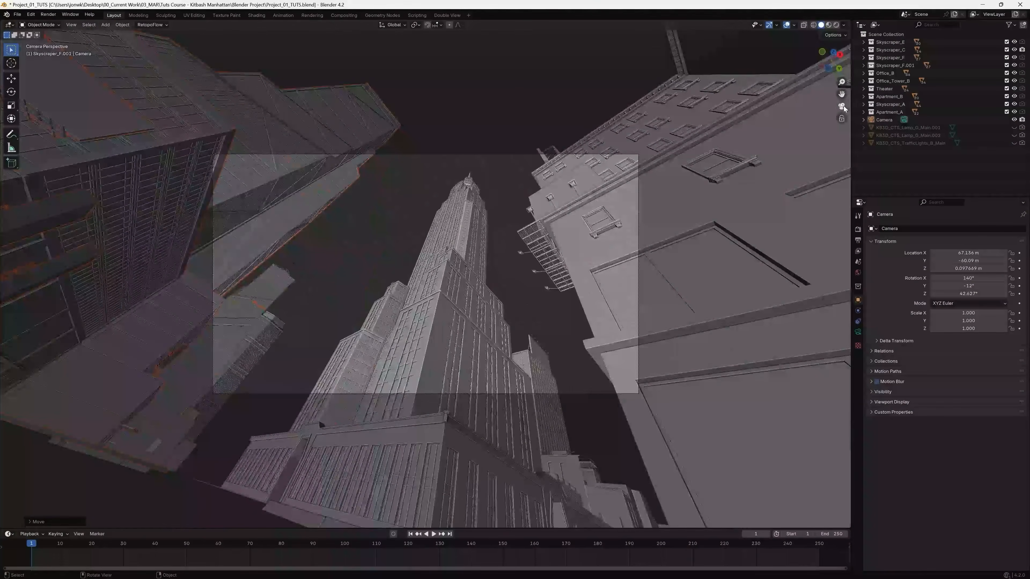
{"action": "left_click", "coordinate": [843, 108]}
{"action": "middle_click_drag", "start_coordinate": [558, 183], "coordinate": [584, 237]}
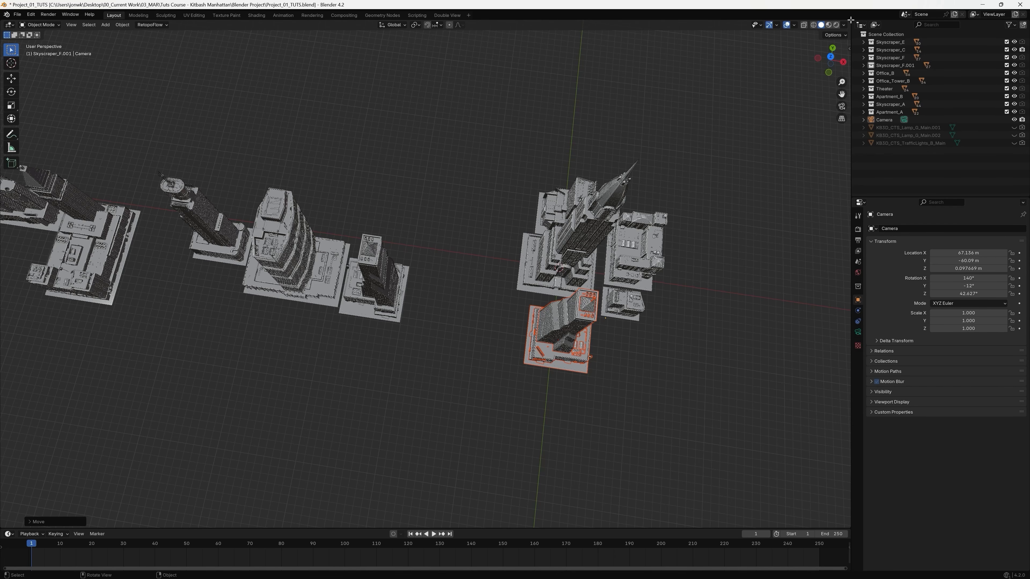
Split the 3D viewport into two side-by-side views, a wide top view and a narrower camera view.
{"action": "left_click_drag", "start_coordinate": [849, 21], "coordinate": [523, 93]}
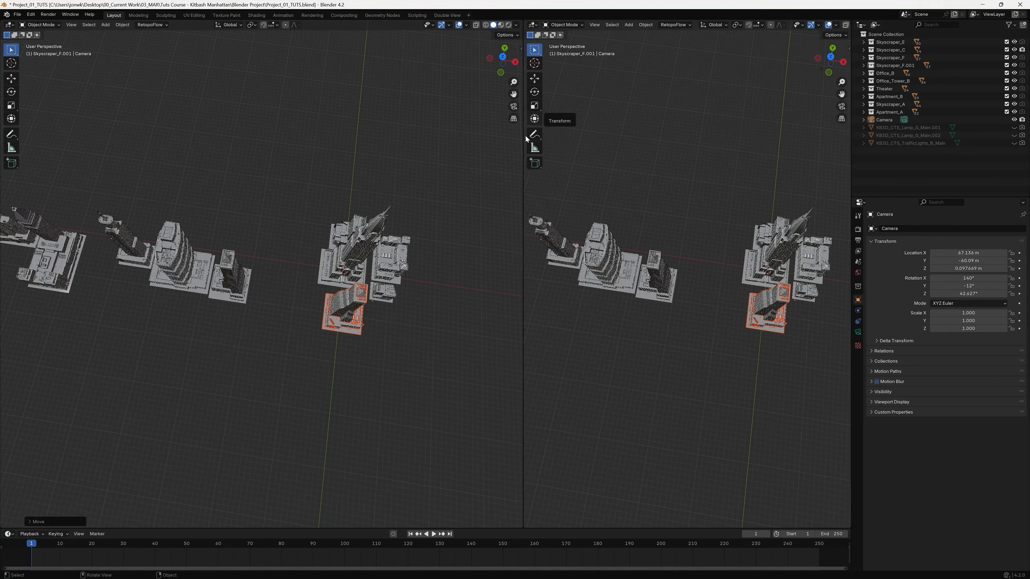
{"action": "left_click", "coordinate": [842, 107]}
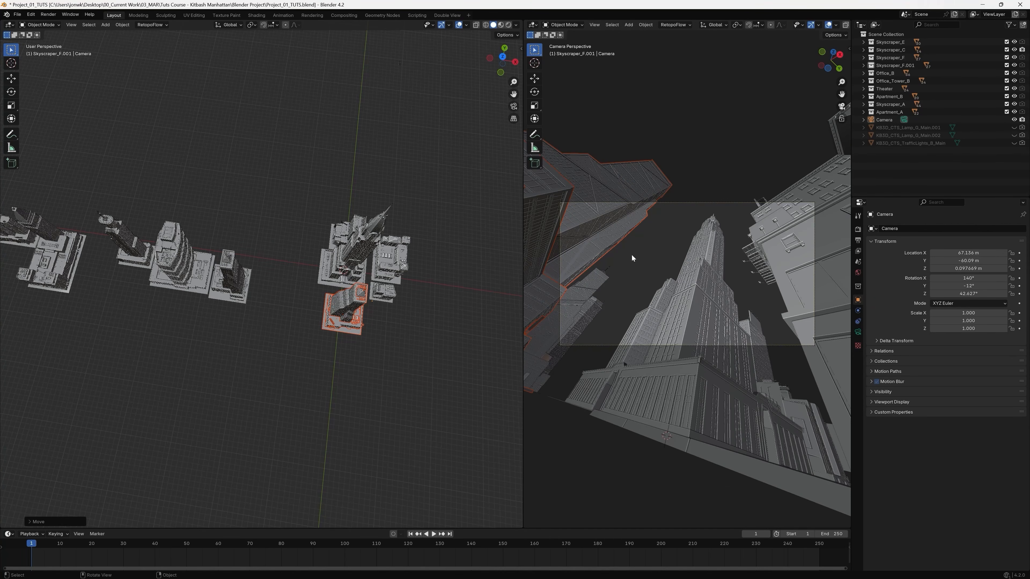
{"action": "left_click_drag", "start_coordinate": [523, 253], "coordinate": [588, 270]}
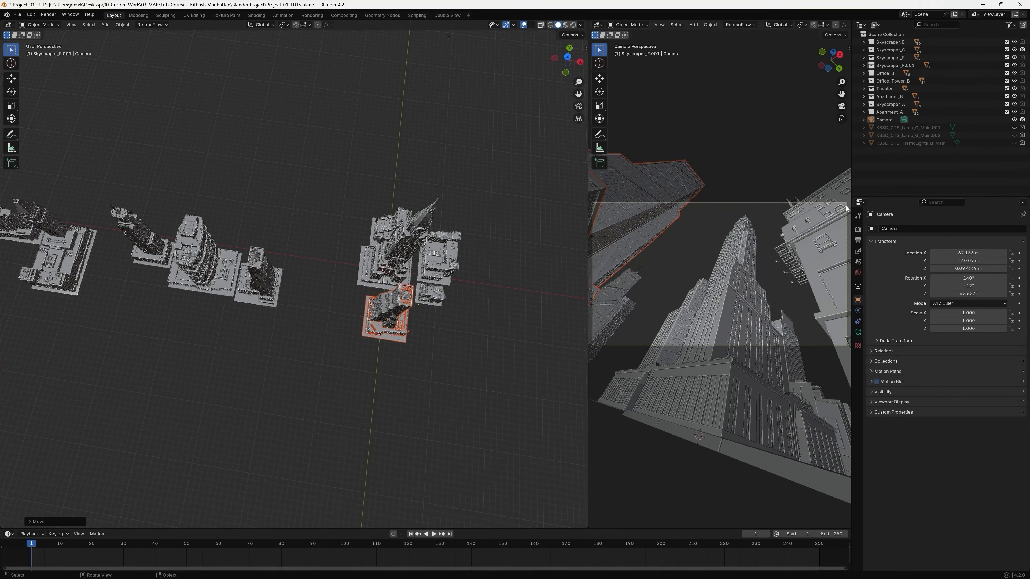
{"action": "middle_click_drag", "start_coordinate": [392, 371], "coordinate": [517, 243]}
{"action": "left_click", "coordinate": [578, 106]}
{"action": "left_click", "coordinate": [579, 105]}
{"action": "middle_click_drag", "start_coordinate": [385, 322], "coordinate": [327, 226], "text": "shift"}
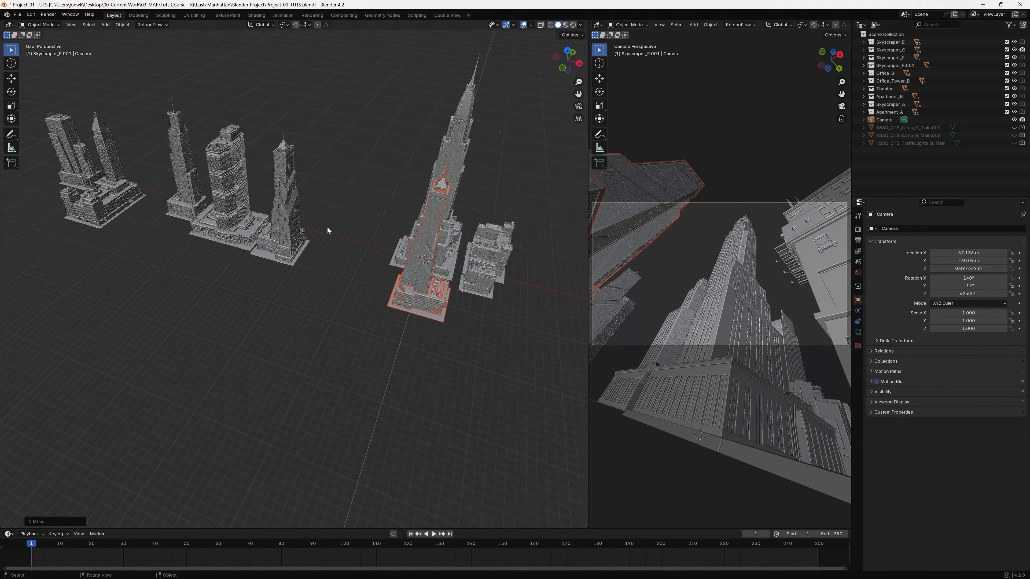
{"action": "left_click", "coordinate": [571, 52]}
{"action": "middle_click_drag", "start_coordinate": [273, 264], "coordinate": [415, 270], "text": "shift"}
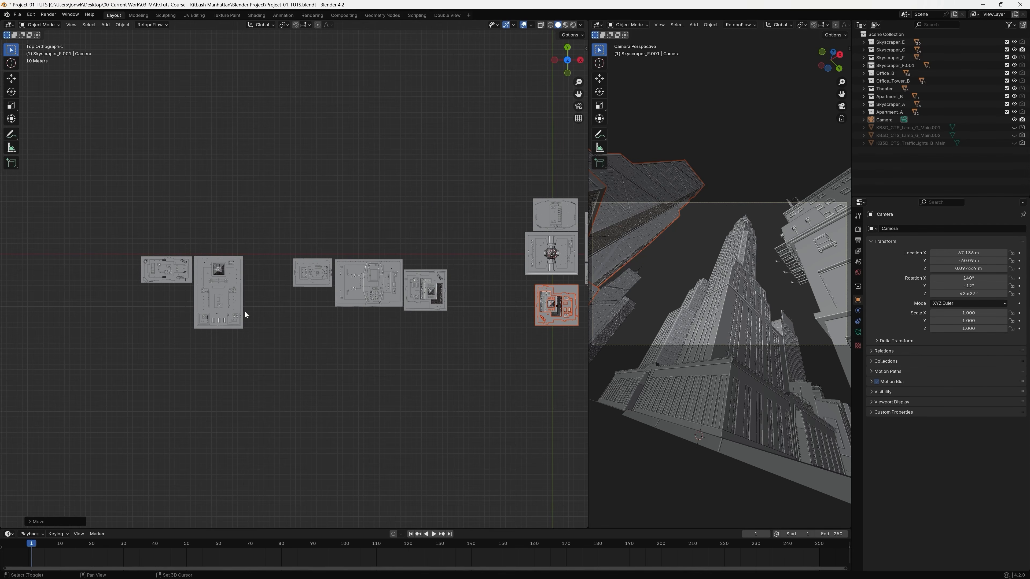
Move the row's large second building beside the building in front of the skyscraper, on the side facing the row.
{"action": "middle_click_drag", "start_coordinate": [257, 253], "coordinate": [354, 299], "text": "shift"}
{"action": "left_click_drag", "start_coordinate": [371, 269], "coordinate": [288, 406]}
{"action": "middle_click_drag", "start_coordinate": [436, 418], "coordinate": [247, 374], "text": "shift"}
{"action": "key", "text": "g"}
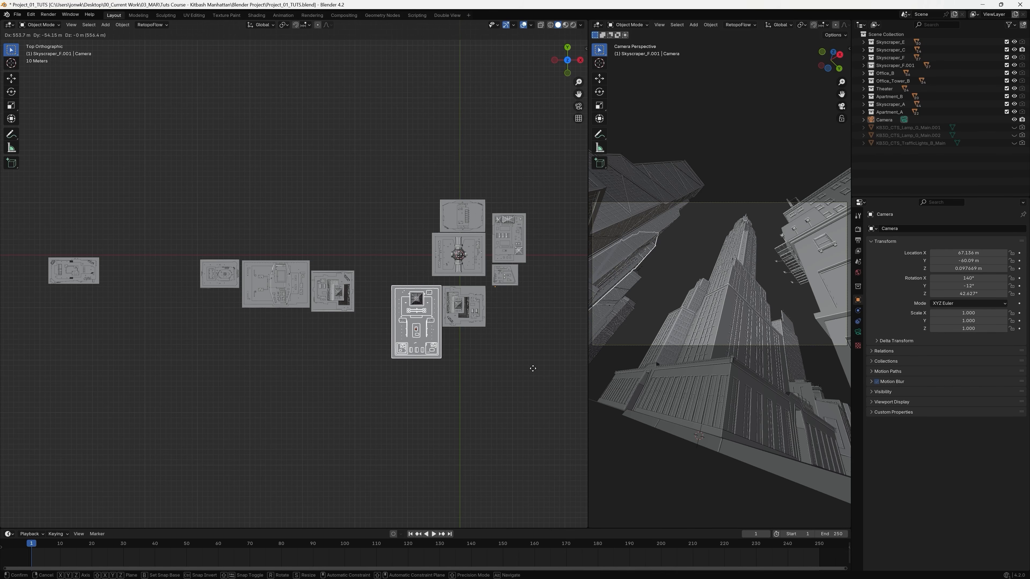
{"action": "left_click", "coordinate": [533, 370]}
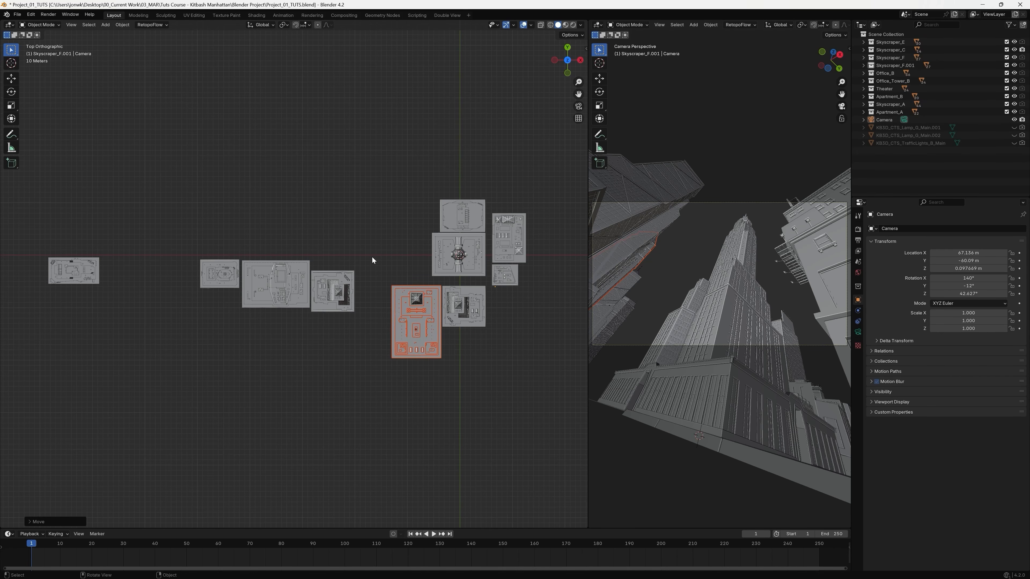
{"action": "left_click", "coordinate": [352, 256]}
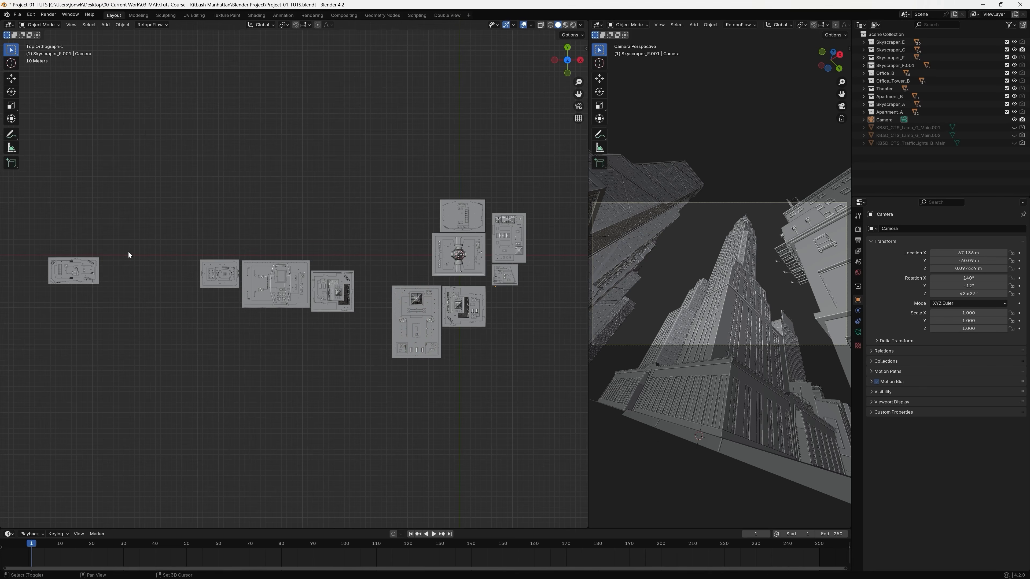
Move the isolated leftmost building of the row directly against the skyscraper's side facing the row.
{"action": "middle_click_drag", "start_coordinate": [118, 243], "coordinate": [267, 265], "text": "shift"}
{"action": "left_click", "coordinate": [215, 277]}
{"action": "key", "text": "g"}
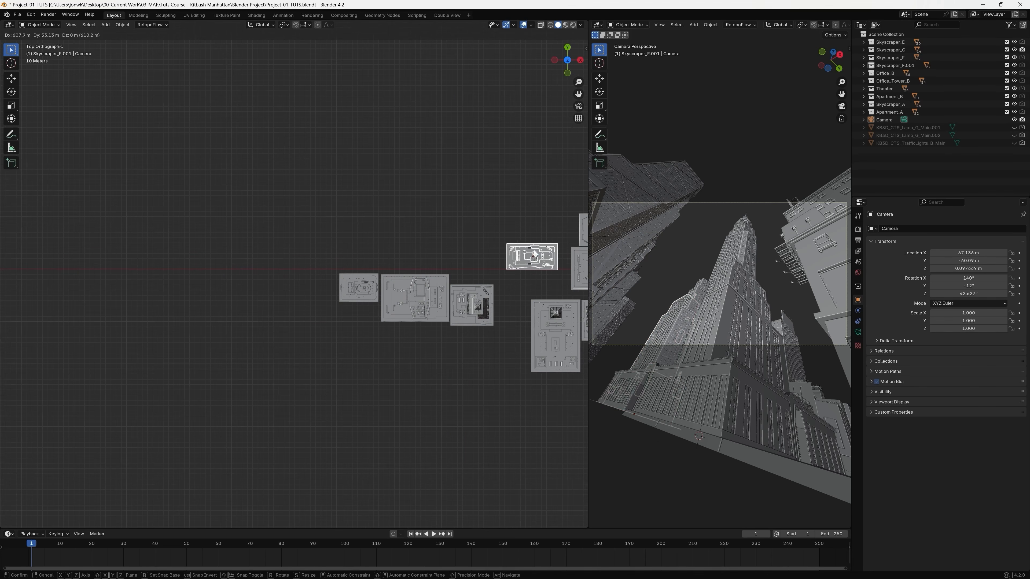
{"action": "left_click", "coordinate": [533, 250]}
{"action": "middle_click_drag", "start_coordinate": [580, 257], "coordinate": [366, 235], "text": "shift"}
{"action": "key", "text": "g"}
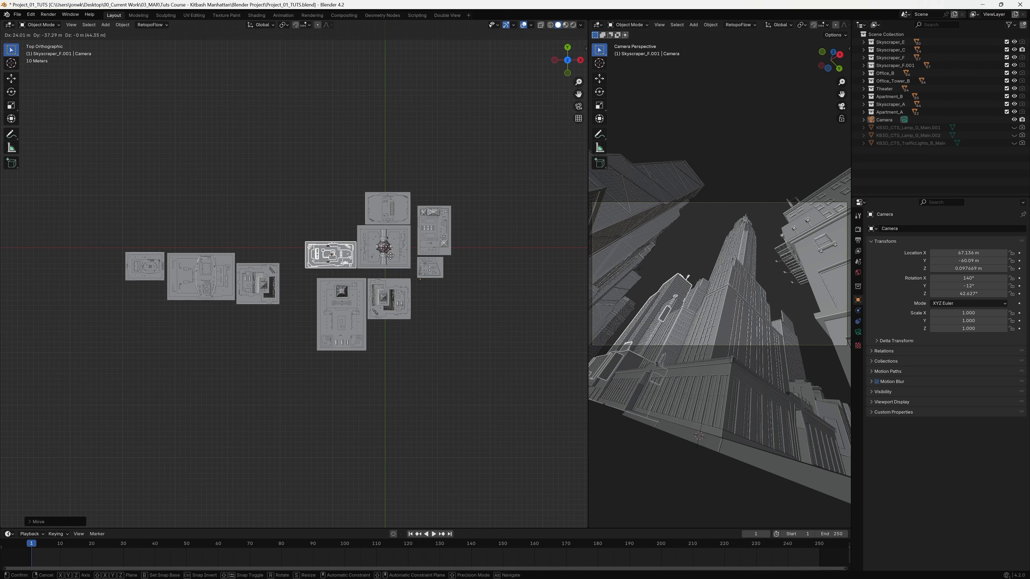
{"action": "left_click", "coordinate": [390, 257]}
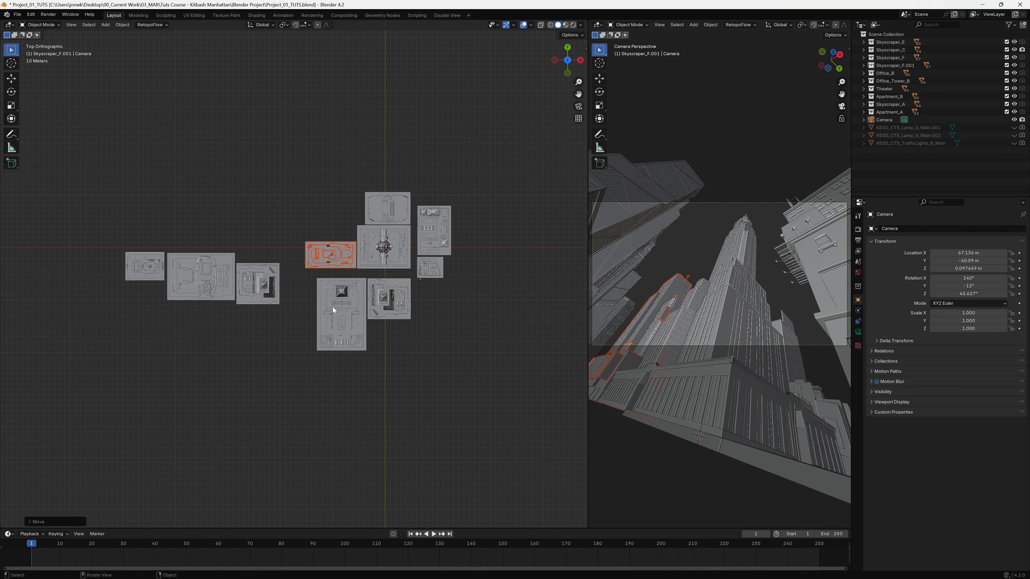
Nudge the row's building nearest the skyscraper group about 2 m along X, slightly apart from its wide neighbour.
{"action": "middle_click_drag", "start_coordinate": [326, 319], "coordinate": [429, 342], "text": "shift"}
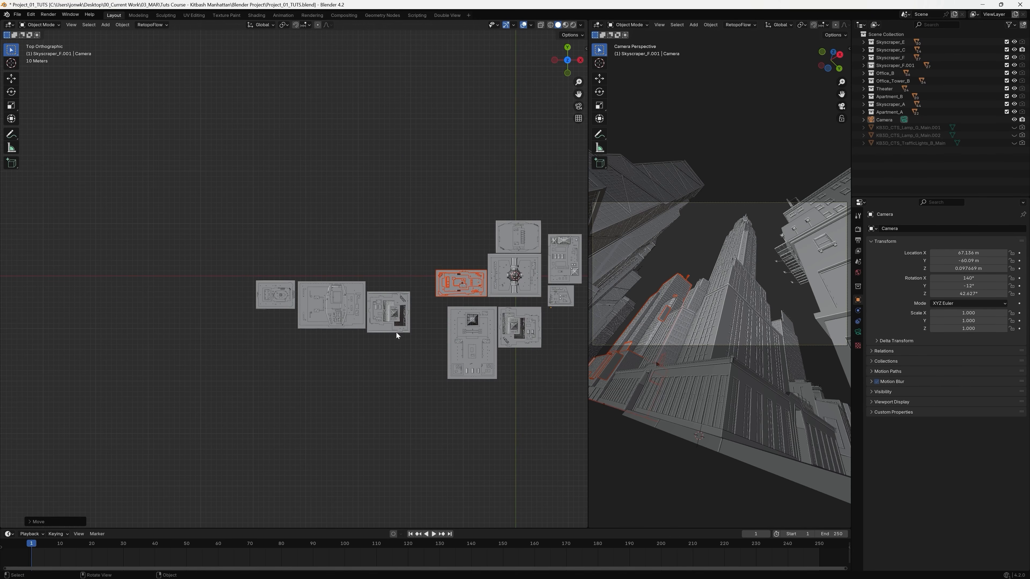
{"action": "left_click_drag", "start_coordinate": [431, 286], "coordinate": [367, 347]}
{"action": "key", "text": "g"}
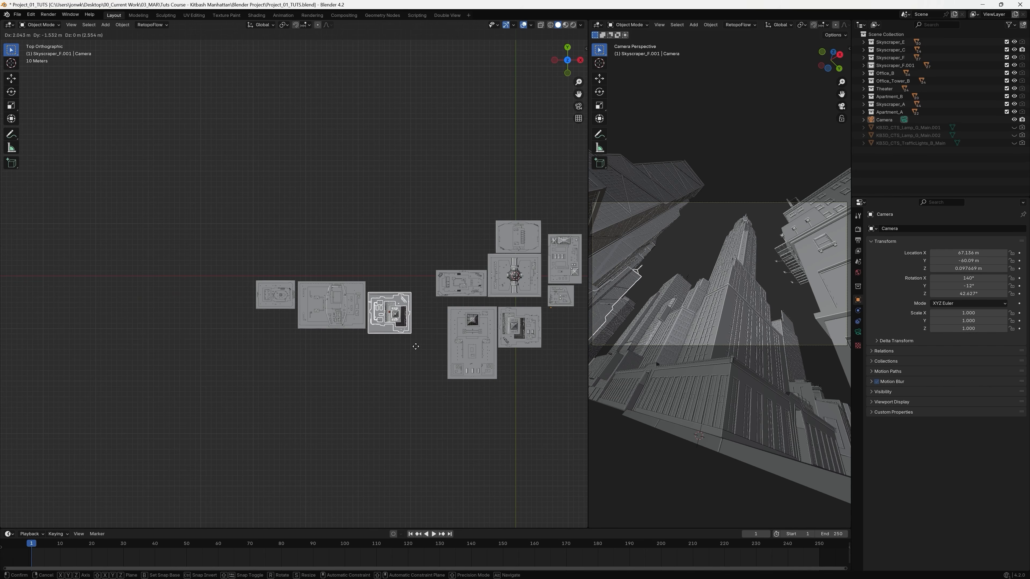
{"action": "left_click", "coordinate": [415, 347]}
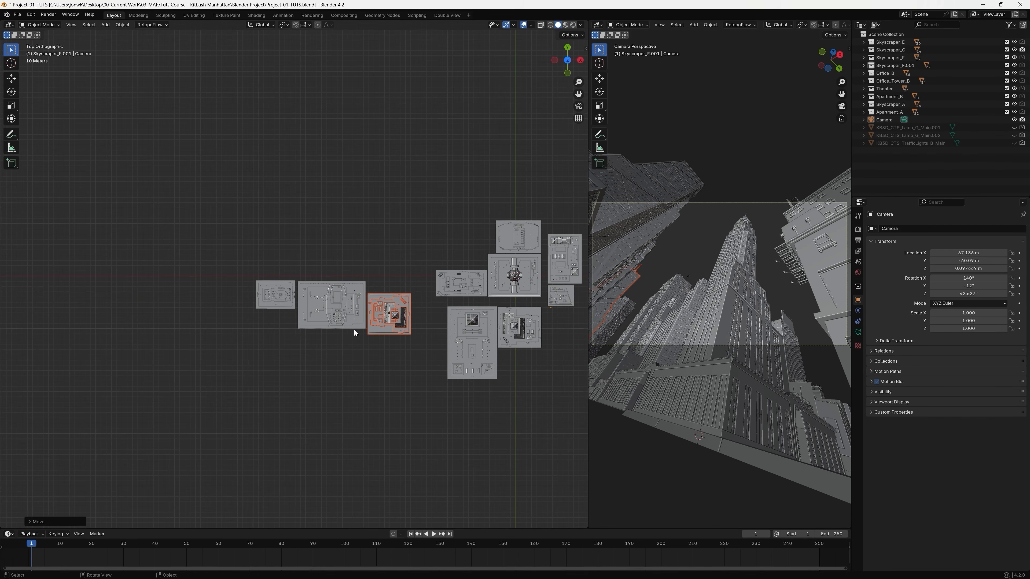
Shift the row's wide middle building about 12 m along negative Y to line its front edge up with its neighbour.
{"action": "middle_click_drag", "start_coordinate": [305, 274], "coordinate": [360, 275], "text": "shift"}
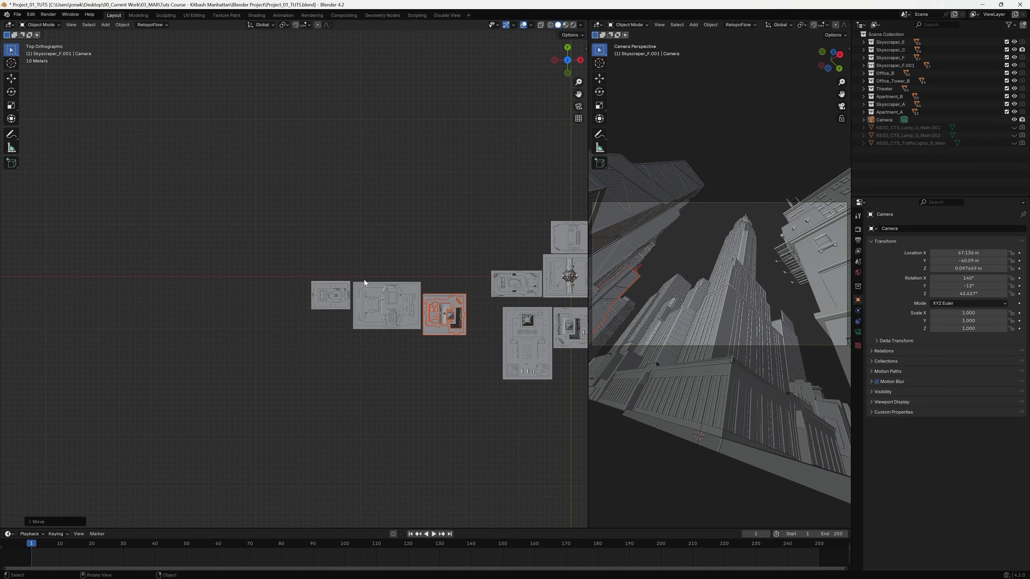
{"action": "left_click_drag", "start_coordinate": [353, 274], "coordinate": [420, 358]}
{"action": "key", "text": "g"}
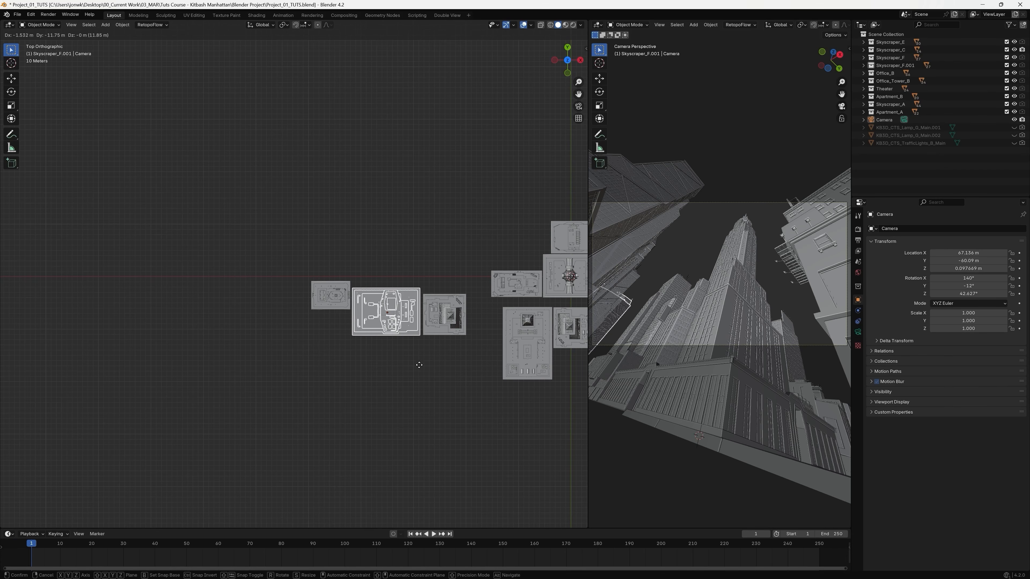
{"action": "left_click", "coordinate": [418, 365]}
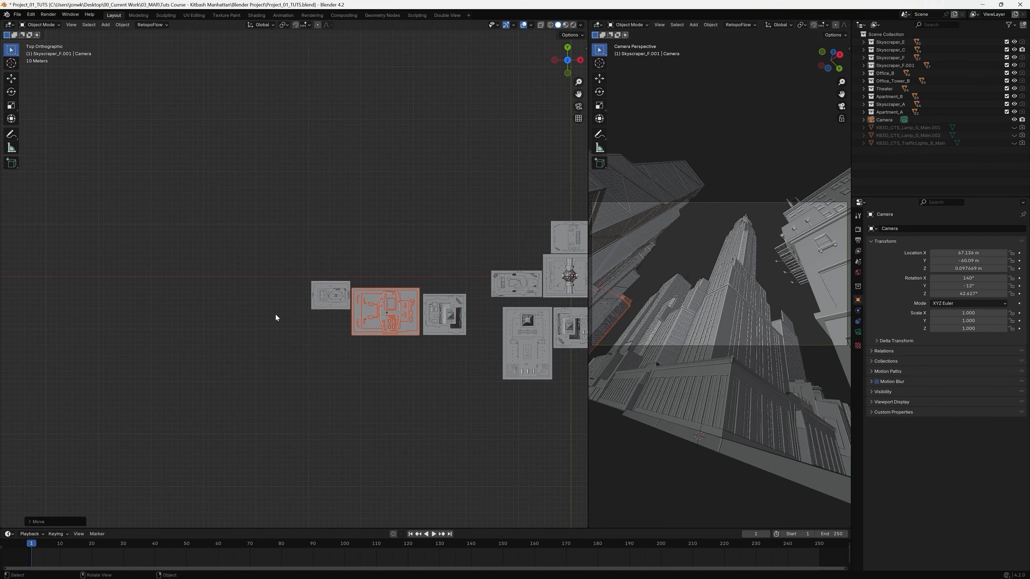
Move the row's small leftmost building directly behind the building at the skyscraper's rear and fine-tune its position.
{"action": "left_click_drag", "start_coordinate": [289, 272], "coordinate": [351, 321]}
{"action": "key", "text": "g"}
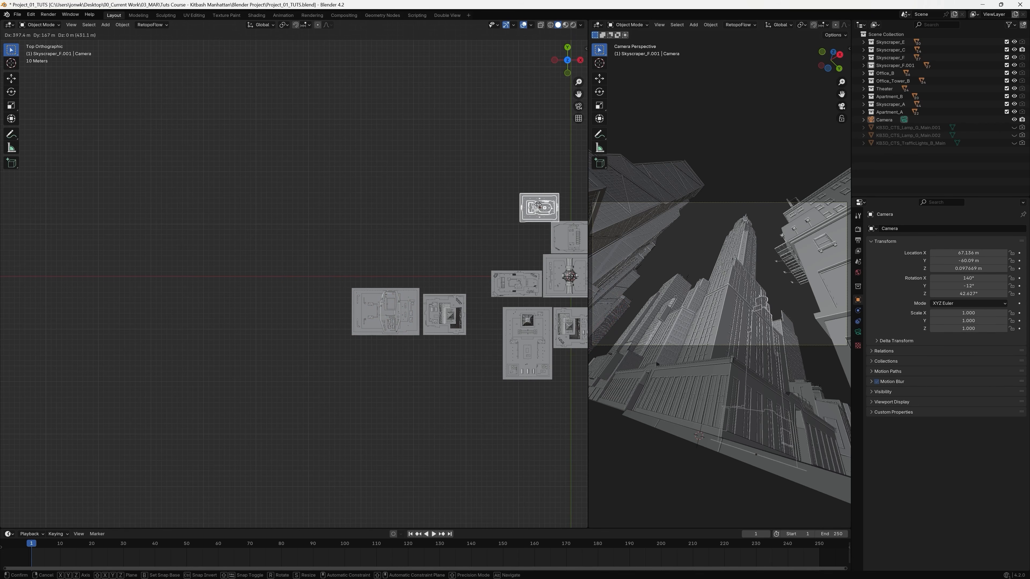
{"action": "left_click", "coordinate": [544, 188]}
{"action": "middle_click_drag", "start_coordinate": [571, 191], "coordinate": [351, 223], "text": "shift"}
{"action": "key", "text": "g"}
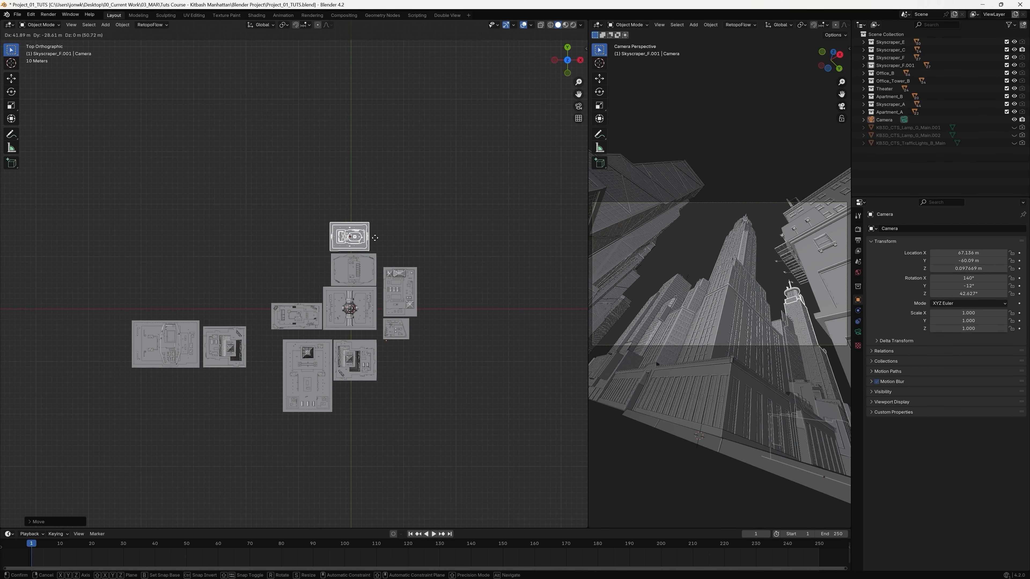
{"action": "left_click", "coordinate": [375, 237]}
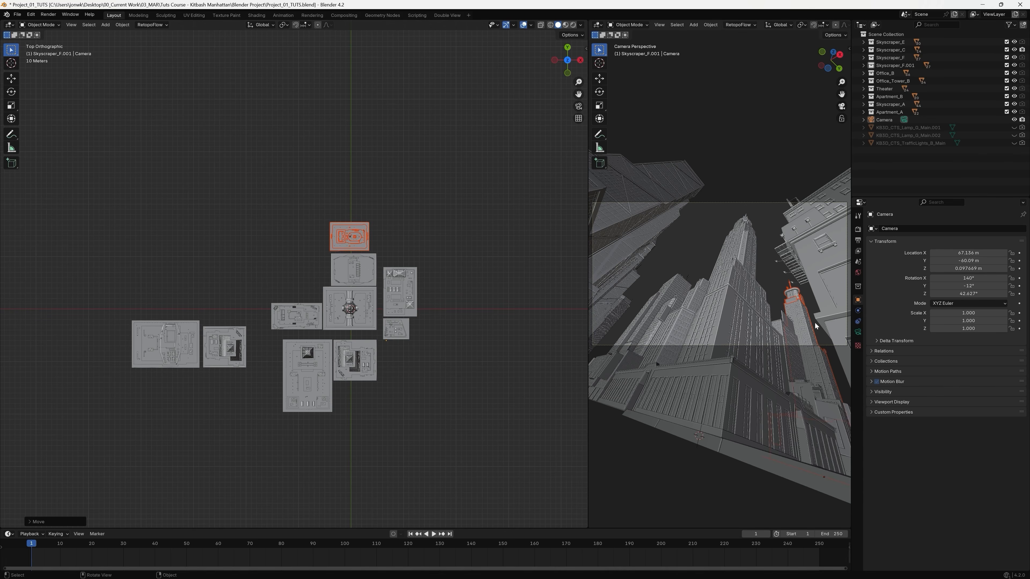
{"action": "key", "text": "g"}
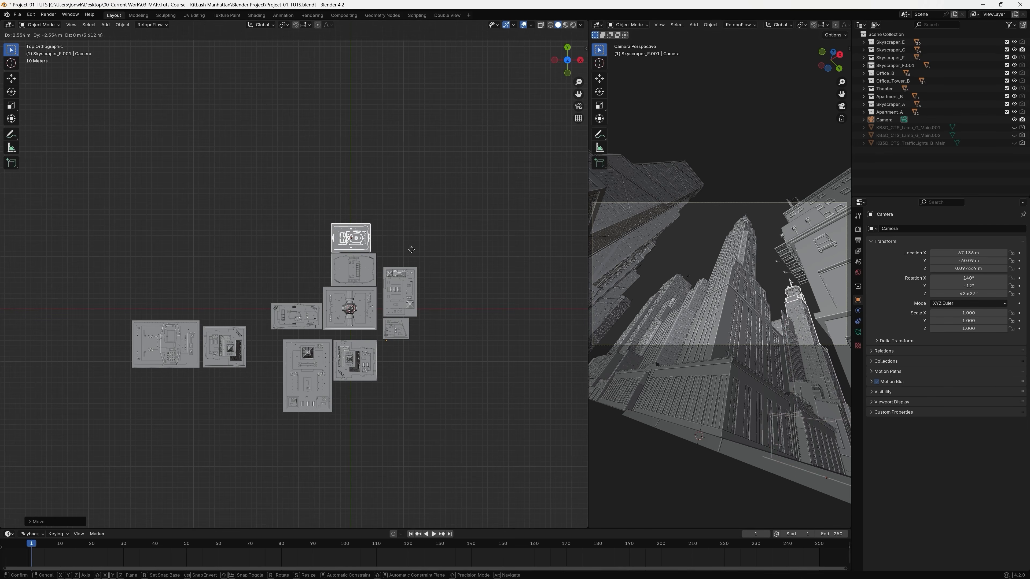
{"action": "left_click", "coordinate": [411, 250]}
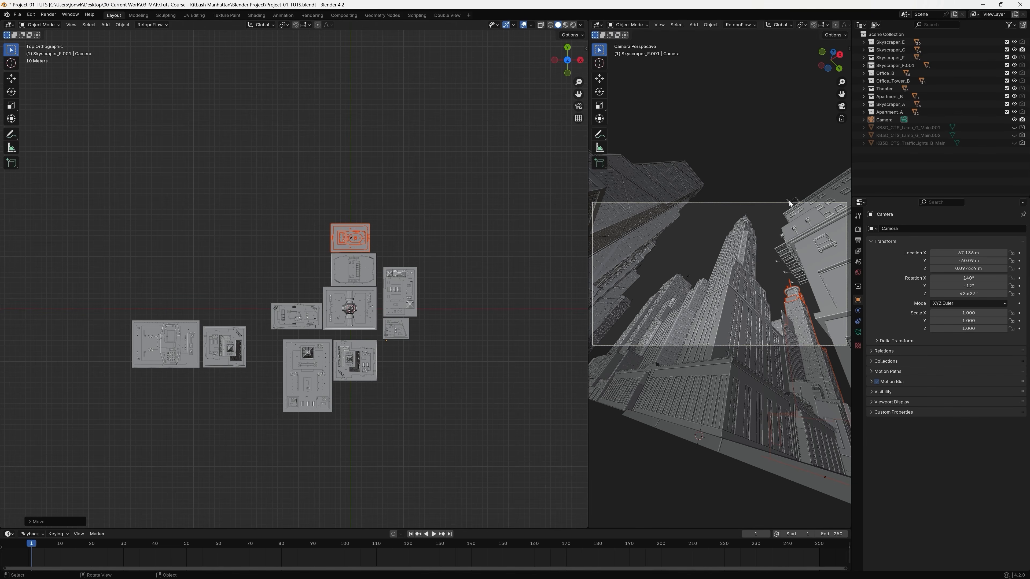
Try shifting the two buildings across the street together with the camera, and undo the move.
{"action": "left_click_drag", "start_coordinate": [452, 245], "coordinate": [382, 344]}
{"action": "key", "text": "g"}
{"action": "left_click", "coordinate": [460, 314]}
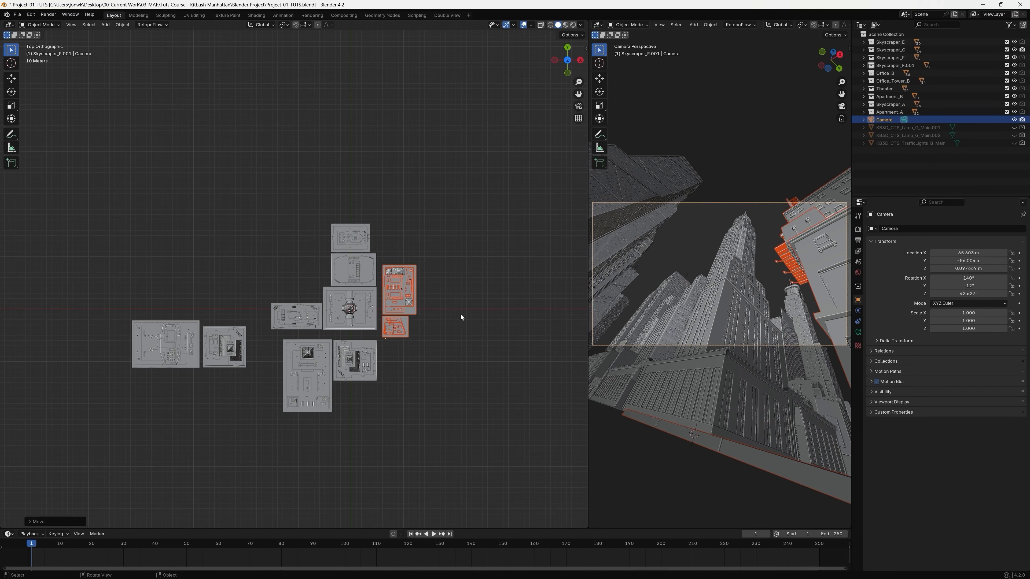
{"action": "key", "text": "ctrl+z"}
{"action": "left_click", "coordinate": [458, 274]}
{"action": "left_click_drag", "start_coordinate": [456, 255], "coordinate": [383, 341]}
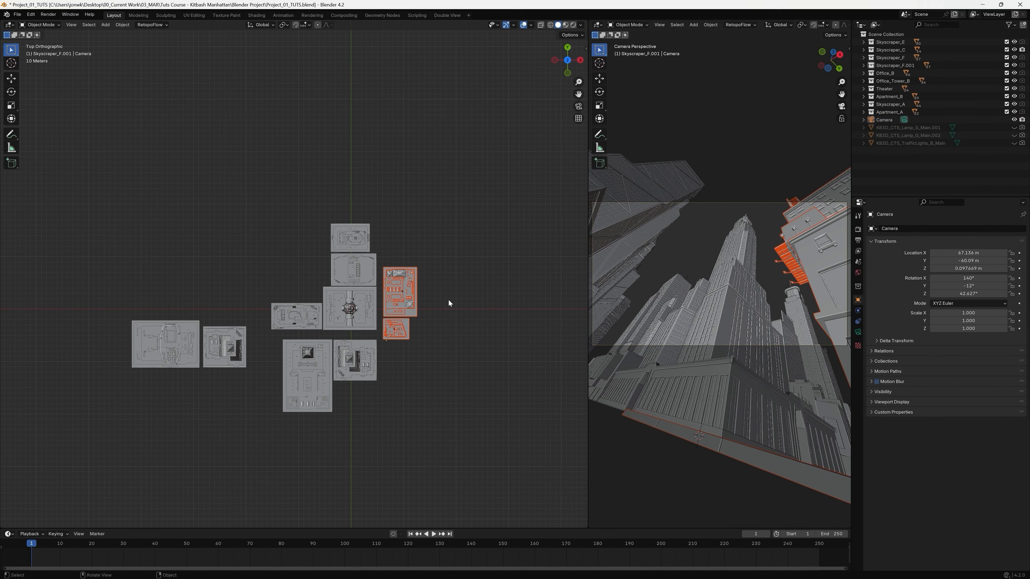
{"action": "left_click", "coordinate": [444, 331]}
Try moving only the camera about 10 m along negative Y from the small corner building, and undo the move.
{"action": "scroll", "coordinate": [444, 331], "scroll_direction": "up", "scroll_amount": 7}
{"action": "middle_click_drag", "start_coordinate": [444, 331], "coordinate": [283, 232], "text": "shift"}
{"action": "middle_click_drag", "start_coordinate": [473, 421], "coordinate": [438, 403], "text": "shift"}
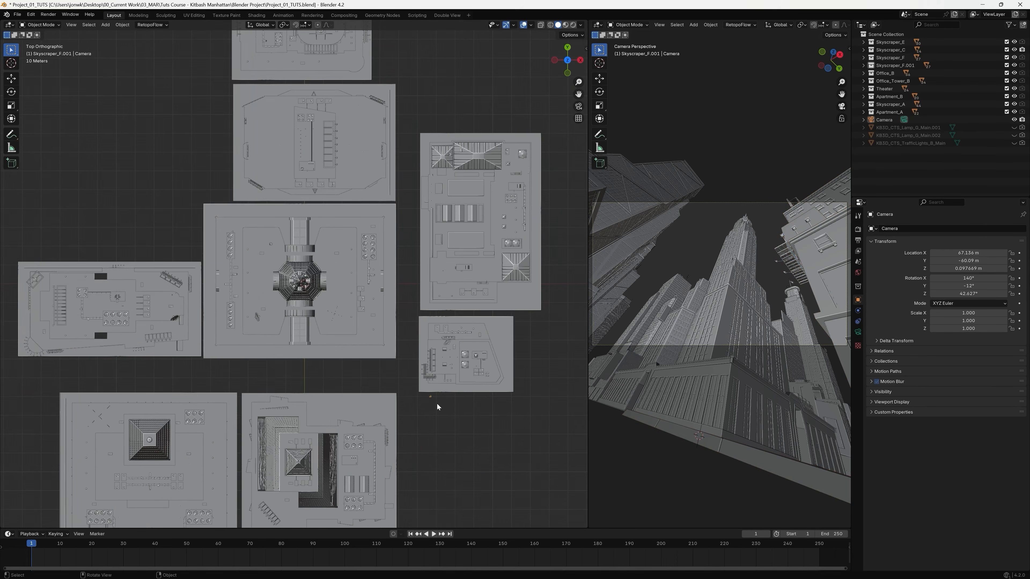
{"action": "scroll", "coordinate": [431, 397], "scroll_direction": "up", "scroll_amount": 3}
{"action": "middle_click_drag", "start_coordinate": [555, 503], "coordinate": [449, 390], "text": "shift"}
{"action": "left_click", "coordinate": [426, 374]}
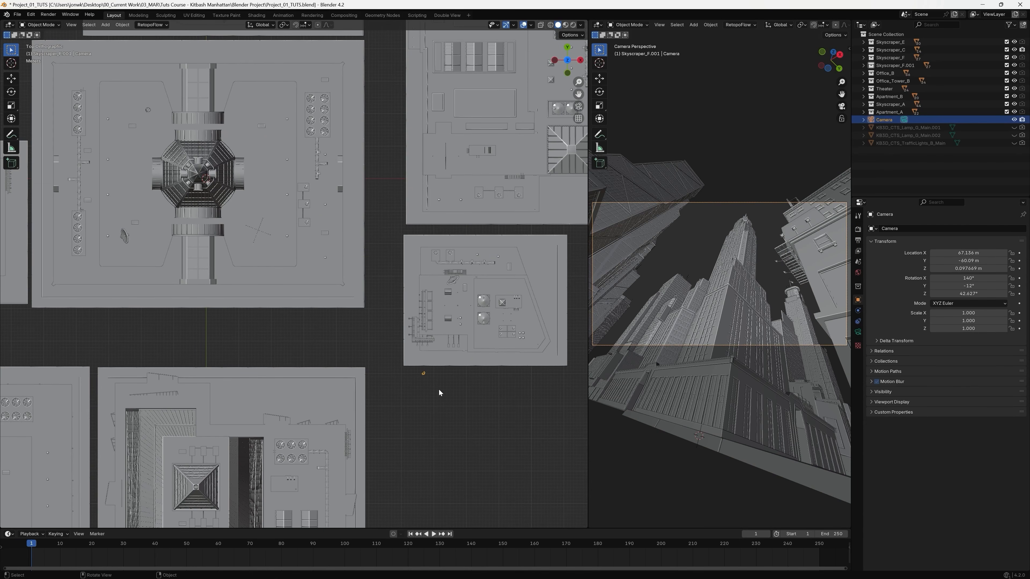
{"action": "key", "text": "g"}
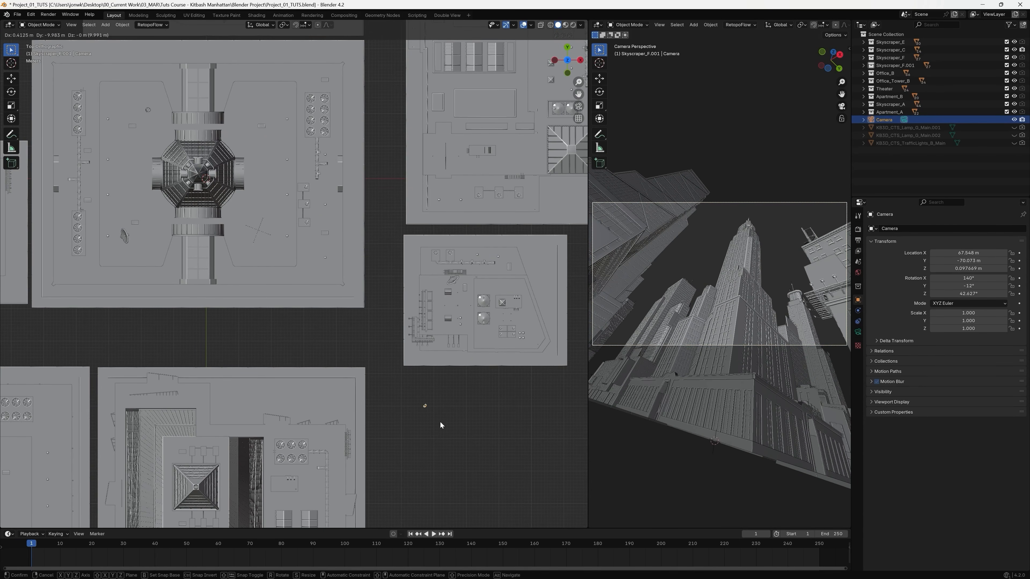
{"action": "left_click", "coordinate": [441, 425]}
{"action": "key", "text": "ctrl+z"}
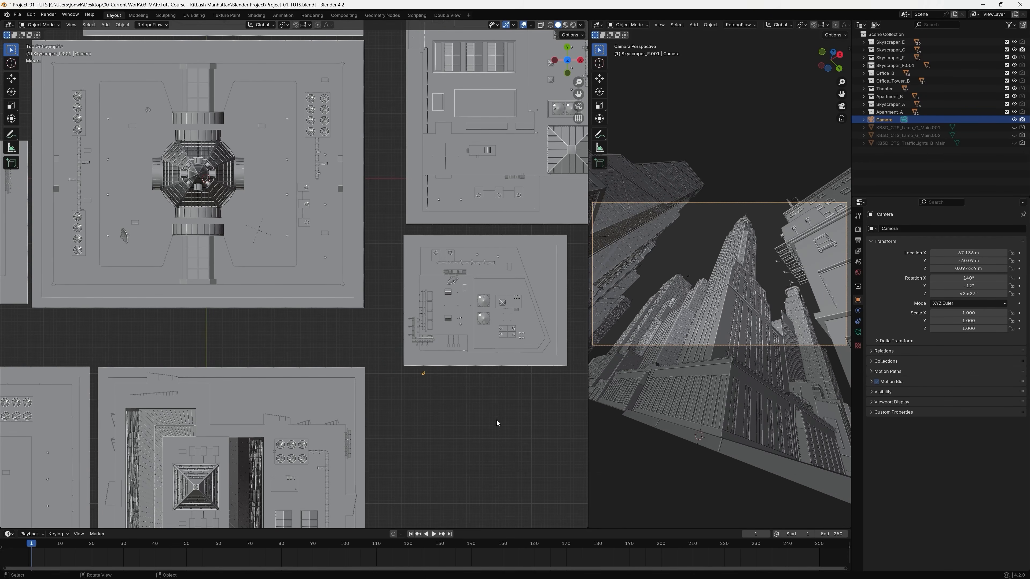
Move the two buildings across the street, without the camera, about 1.5 m along negative X and 1.8 m along Y.
{"action": "middle_click_drag", "start_coordinate": [475, 389], "coordinate": [434, 415], "text": "shift"}
{"action": "scroll", "coordinate": [527, 373], "scroll_direction": "down", "scroll_amount": 2}
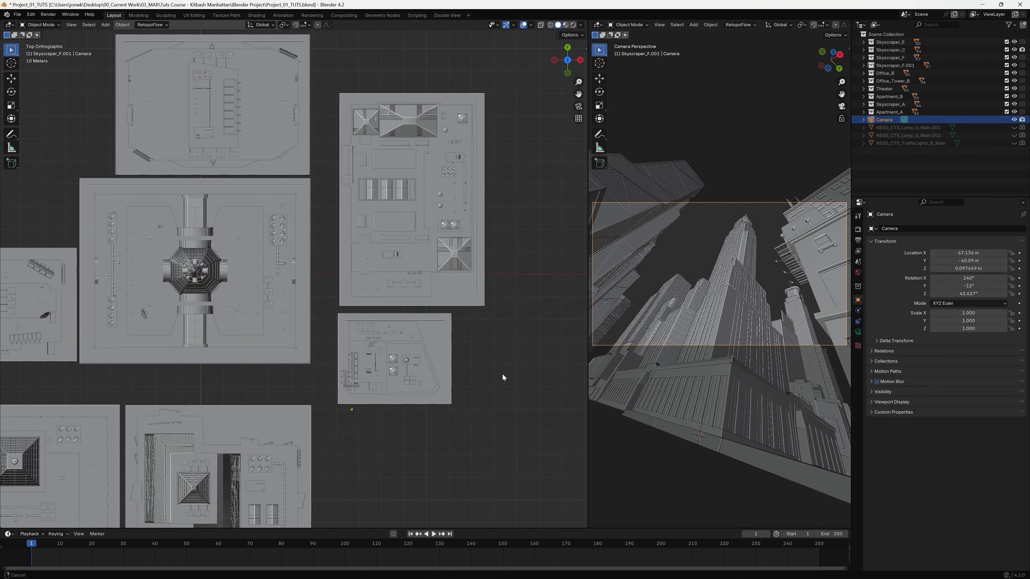
{"action": "key", "text": "shift+b"}
{"action": "left_click_drag", "start_coordinate": [324, 85], "coordinate": [519, 409]}
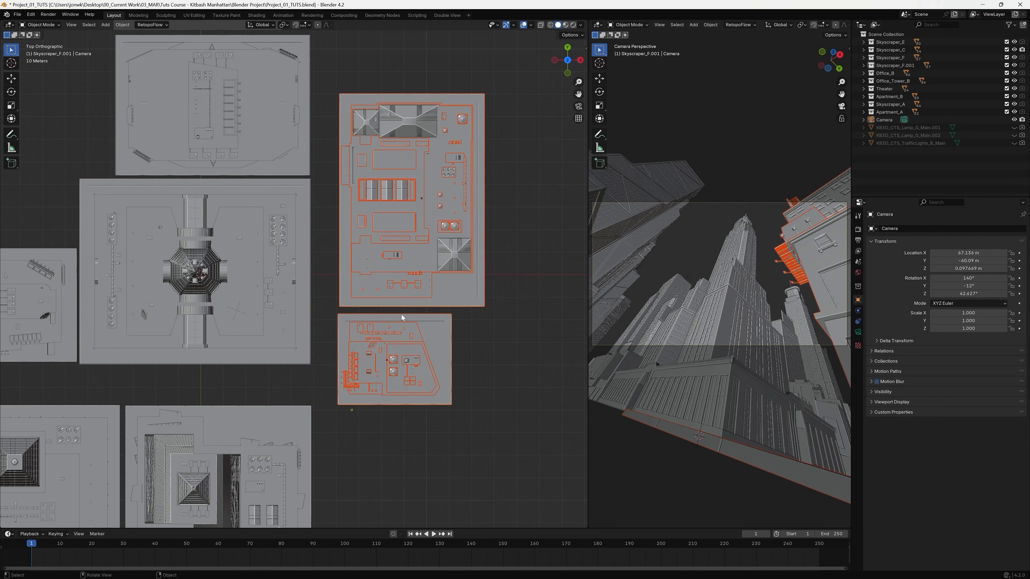
{"action": "key", "text": "g"}
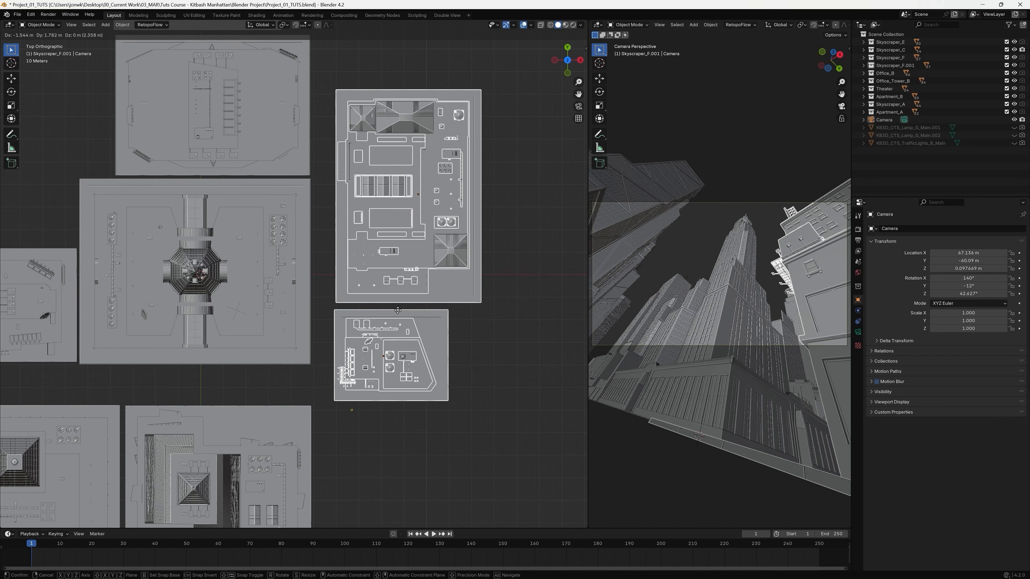
{"action": "left_click", "coordinate": [398, 311]}
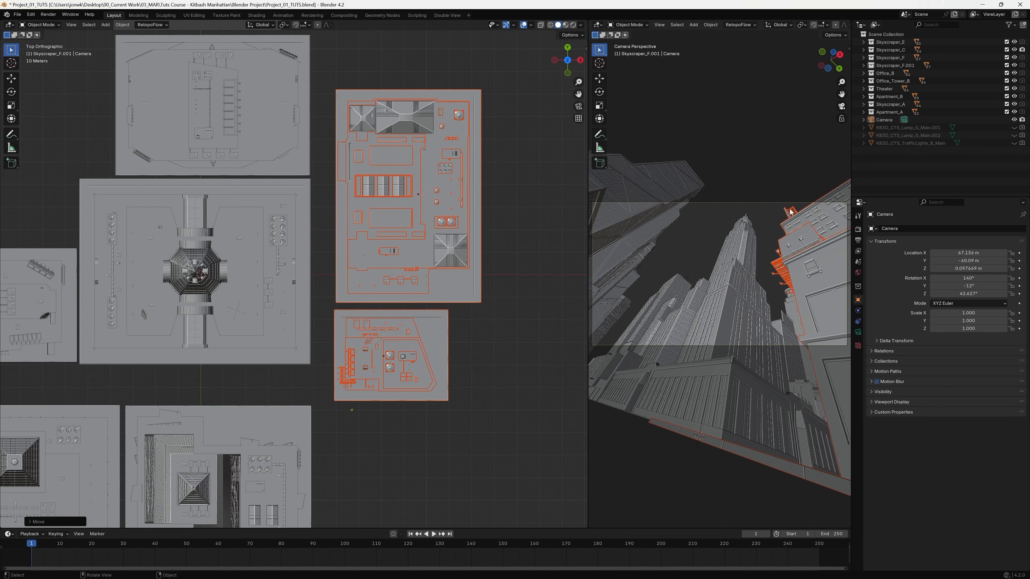
Shift the rearmost building along negative X, away from the buildings across the street, keeping it behind its neighbour.
{"action": "middle_click_drag", "start_coordinate": [326, 221], "coordinate": [434, 315], "text": "shift"}
{"action": "middle_click_drag", "start_coordinate": [419, 196], "coordinate": [498, 366], "text": "shift"}
{"action": "left_click_drag", "start_coordinate": [274, 153], "coordinate": [481, 293]}
{"action": "key", "text": "g"}
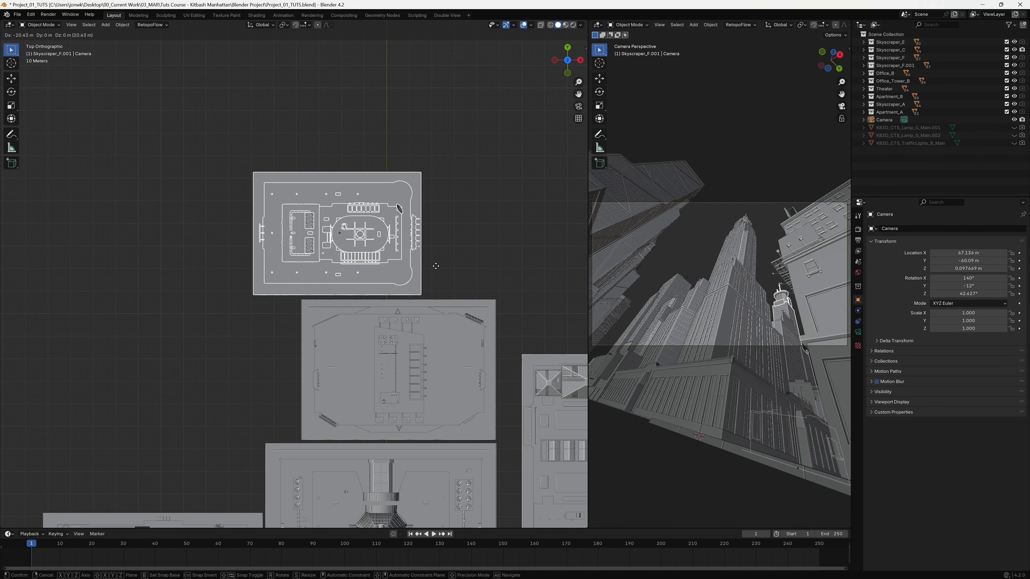
{"action": "left_click", "coordinate": [442, 271]}
{"action": "scroll", "coordinate": [503, 331], "scroll_direction": "down", "scroll_amount": 3}
{"action": "middle_click_drag", "start_coordinate": [513, 375], "coordinate": [477, 283], "text": "shift"}
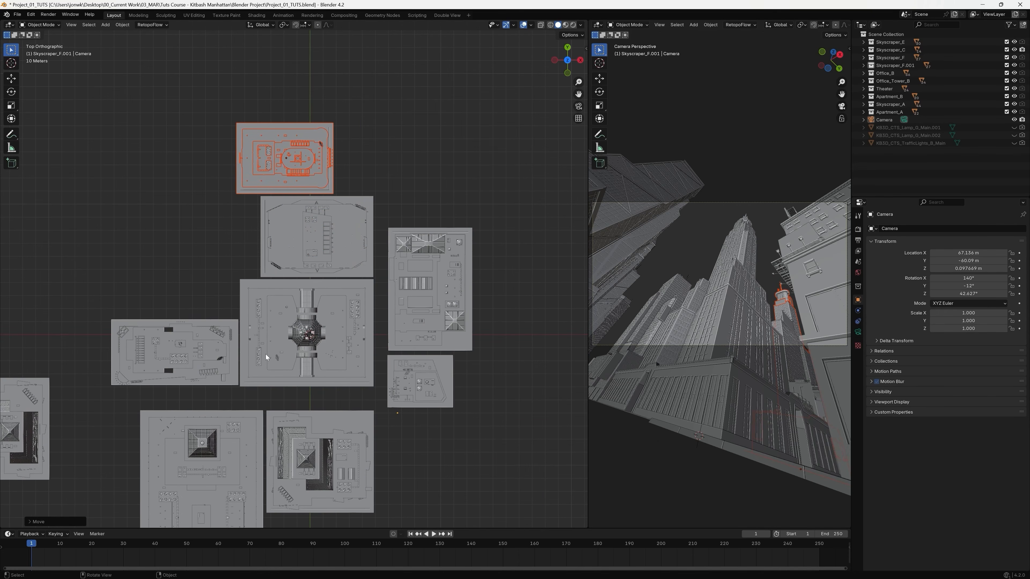
{"action": "middle_click_drag", "start_coordinate": [266, 354], "coordinate": [288, 368], "text": "shift"}
{"action": "middle_click_drag", "start_coordinate": [280, 418], "coordinate": [433, 350], "text": "shift"}
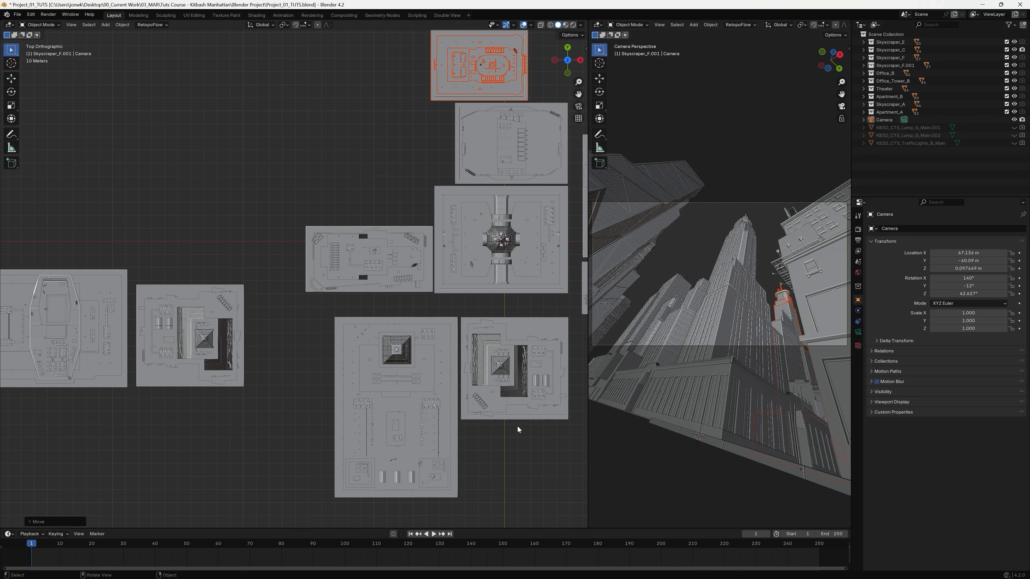
Unhide the two Lamp_G_Main street lamps and the TrafficLights_B_Main object.
{"action": "middle_click_drag", "start_coordinate": [576, 363], "coordinate": [504, 352], "text": "shift"}
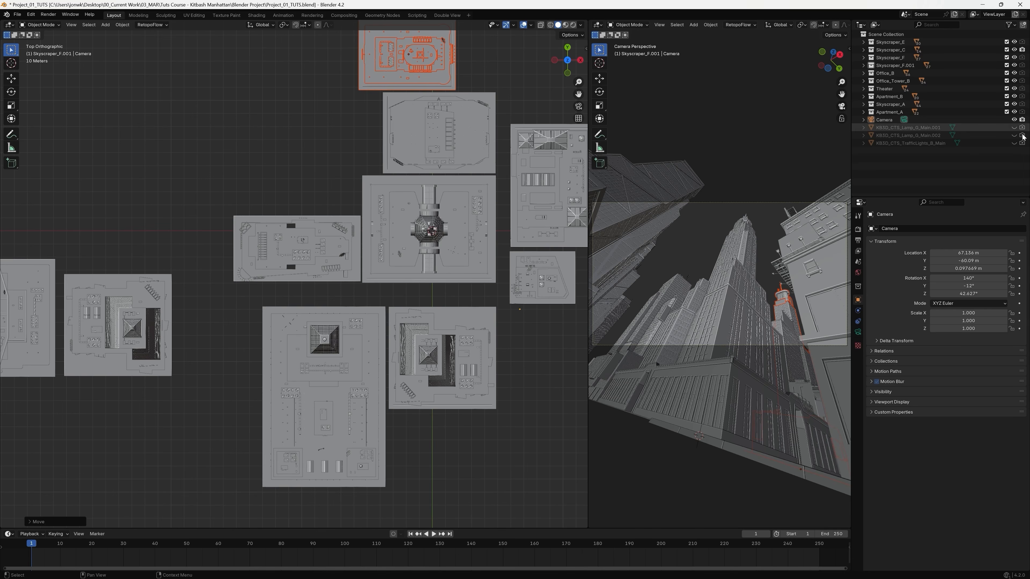
{"action": "left_click", "coordinate": [1014, 128]}
{"action": "left_click", "coordinate": [1014, 135]}
{"action": "left_click", "coordinate": [1014, 143]}
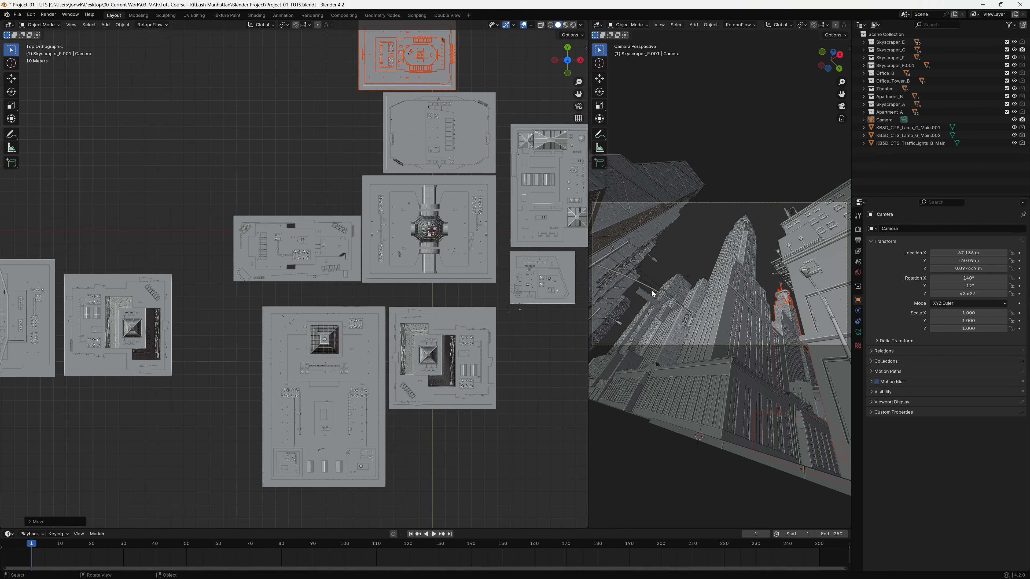
Move the traffic light beside the small corner building about 0.33 m along X in the top view.
{"action": "middle_click_drag", "start_coordinate": [543, 358], "coordinate": [393, 277], "text": "shift"}
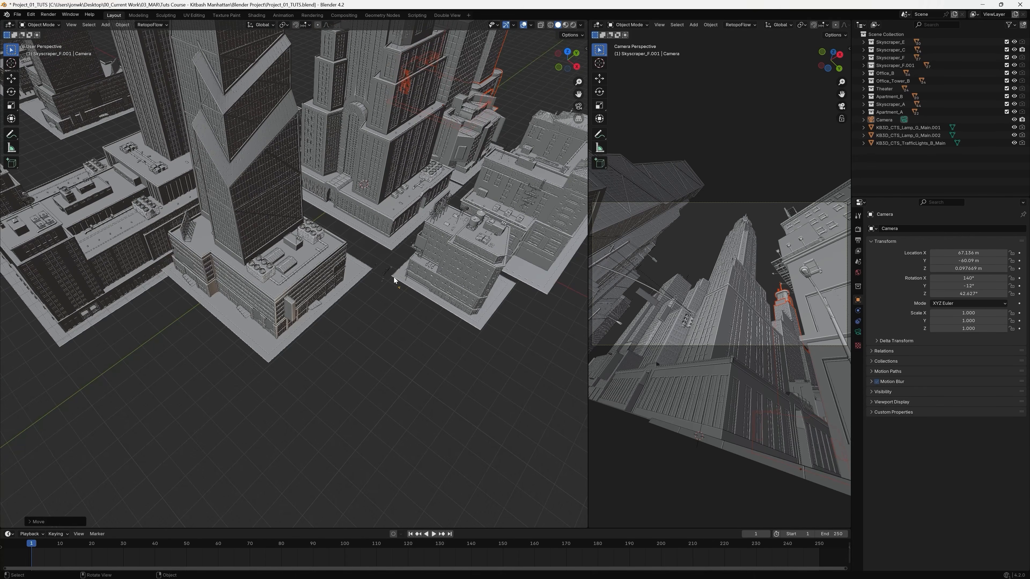
{"action": "scroll", "coordinate": [393, 278], "scroll_direction": "up", "scroll_amount": 5}
{"action": "middle_click_drag", "start_coordinate": [443, 314], "coordinate": [366, 342], "text": "shift"}
{"action": "middle_click_drag", "start_coordinate": [341, 302], "coordinate": [369, 270]}
{"action": "scroll", "coordinate": [369, 270], "scroll_direction": "up", "scroll_amount": 8}
{"action": "middle_click_drag", "start_coordinate": [528, 405], "coordinate": [379, 334], "text": "shift"}
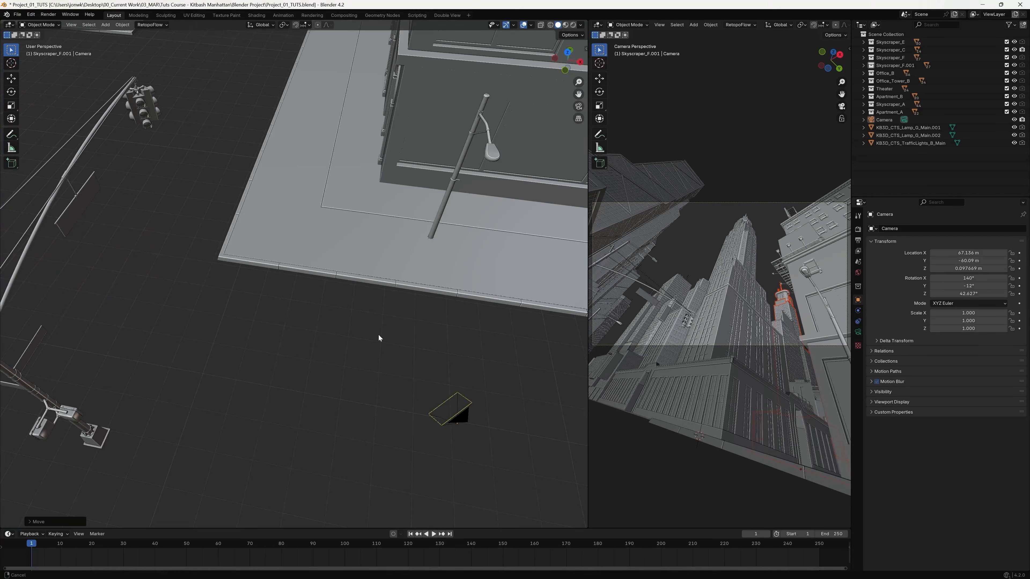
{"action": "scroll", "coordinate": [301, 289], "scroll_direction": "down", "scroll_amount": 5}
{"action": "left_click_drag", "start_coordinate": [209, 198], "coordinate": [254, 359]}
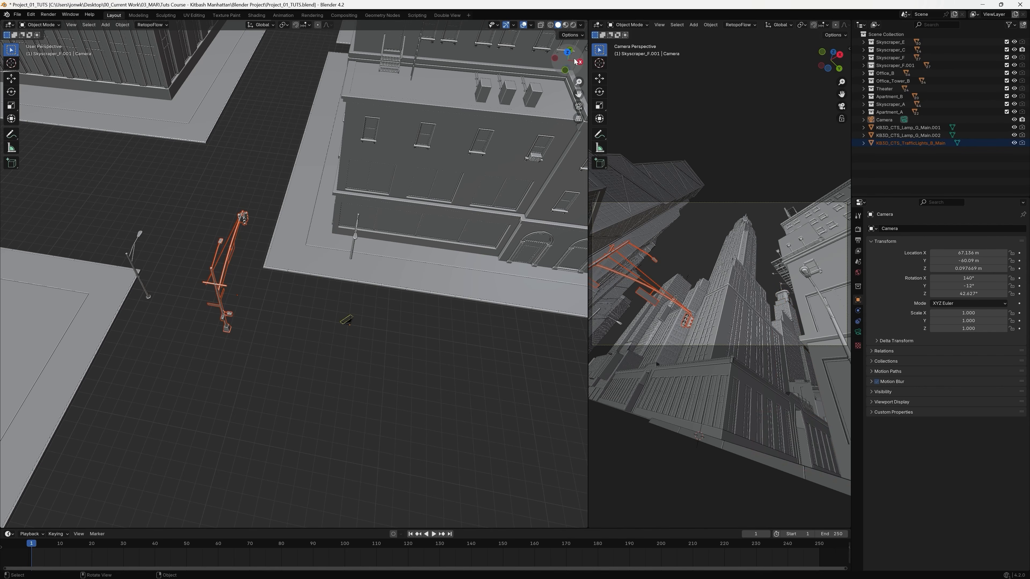
{"action": "left_click_drag", "start_coordinate": [567, 61], "coordinate": [544, 69]}
{"action": "left_click", "coordinate": [568, 52]}
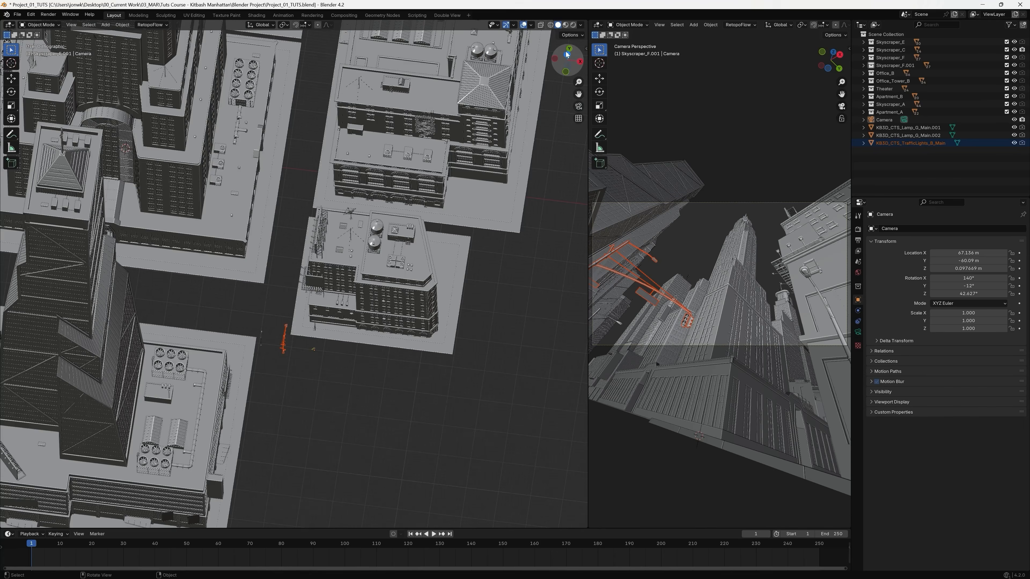
{"action": "scroll", "coordinate": [493, 266], "scroll_direction": "up", "scroll_amount": 3}
{"action": "middle_click_drag", "start_coordinate": [365, 468], "coordinate": [436, 392], "text": "shift"}
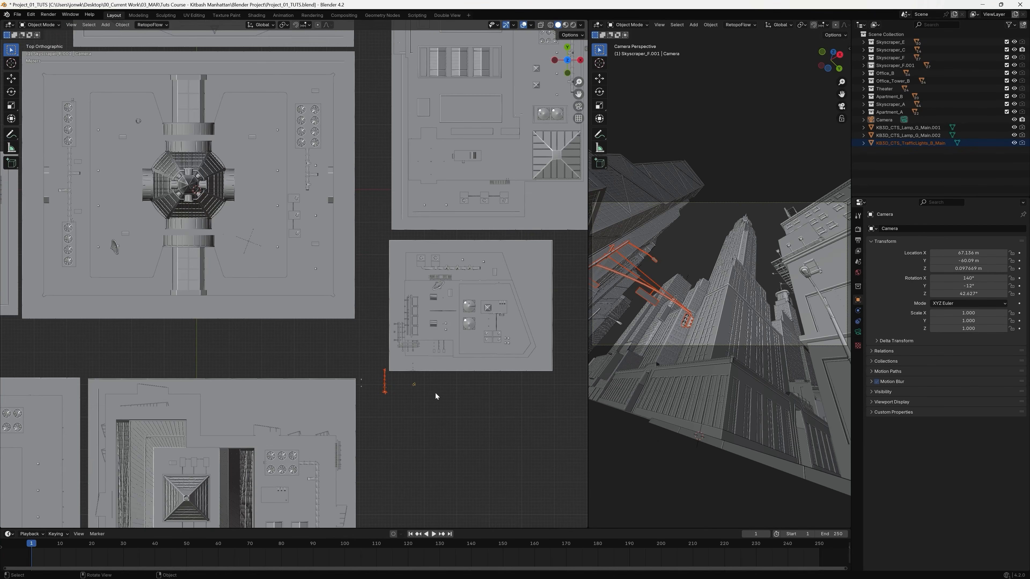
{"action": "key", "text": "g"}
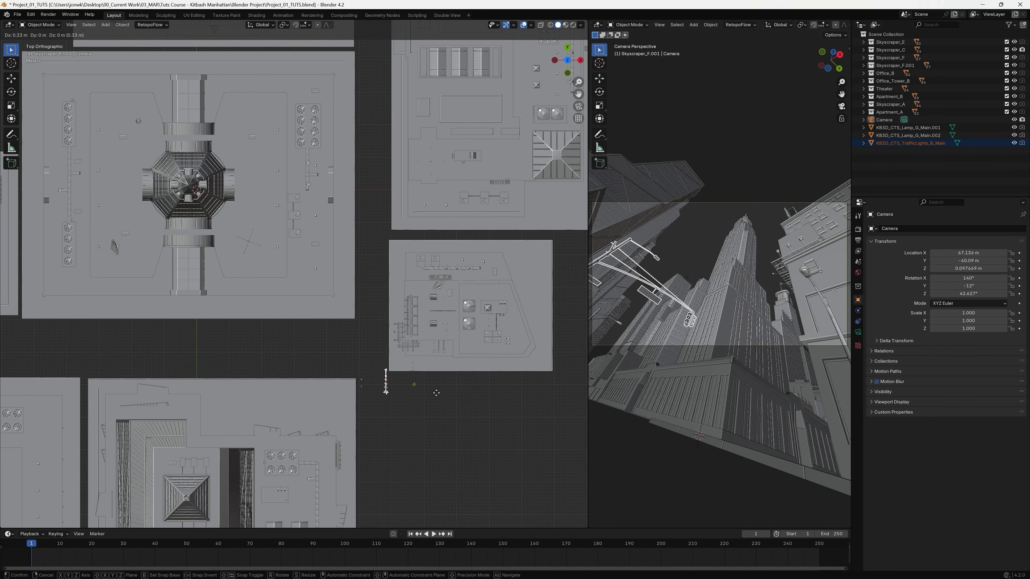
{"action": "left_click", "coordinate": [436, 393]}
Enlarge the camera viewport and fit the camera frame in it to check the composition.
{"action": "left_click_drag", "start_coordinate": [587, 309], "coordinate": [386, 337]}
{"action": "key", "text": "Home"}
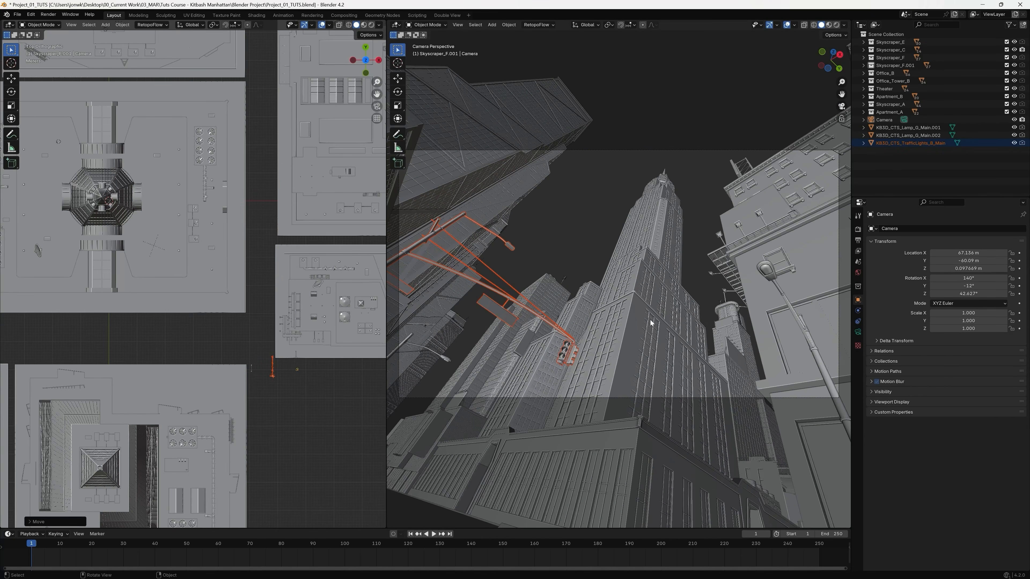
{"action": "middle_click_drag", "start_coordinate": [614, 371], "coordinate": [612, 397], "text": "shift"}
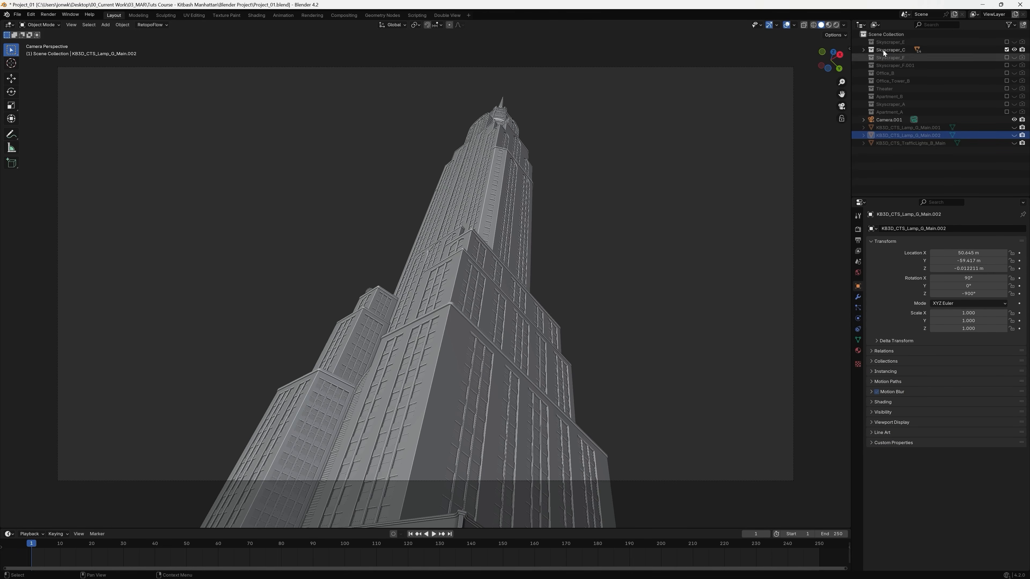
Select the Skyscraper_C collection, show the material settings and switch the viewport shading to Material Preview.
{"action": "left_click", "coordinate": [890, 50]}
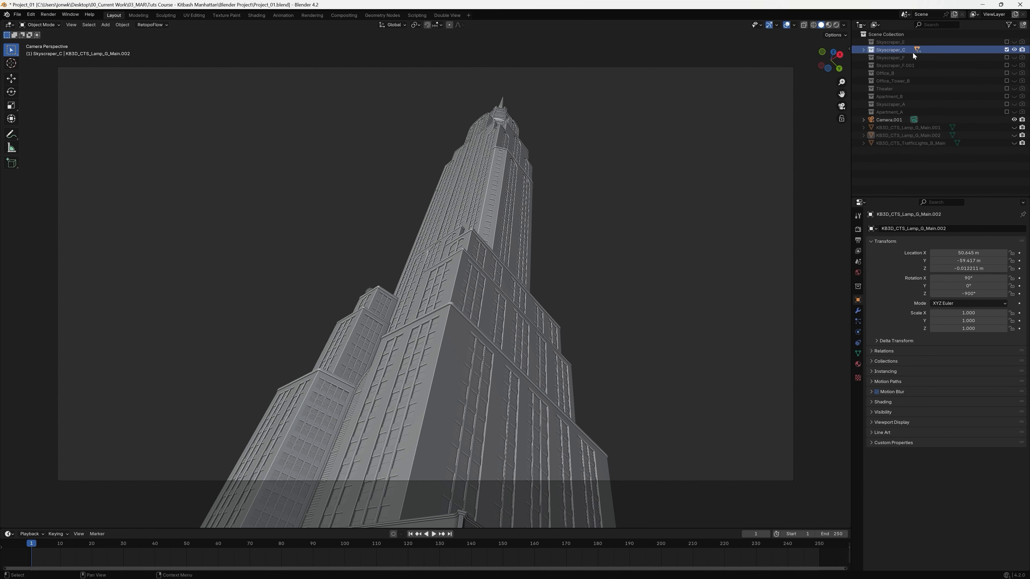
{"action": "left_click", "coordinate": [860, 362]}
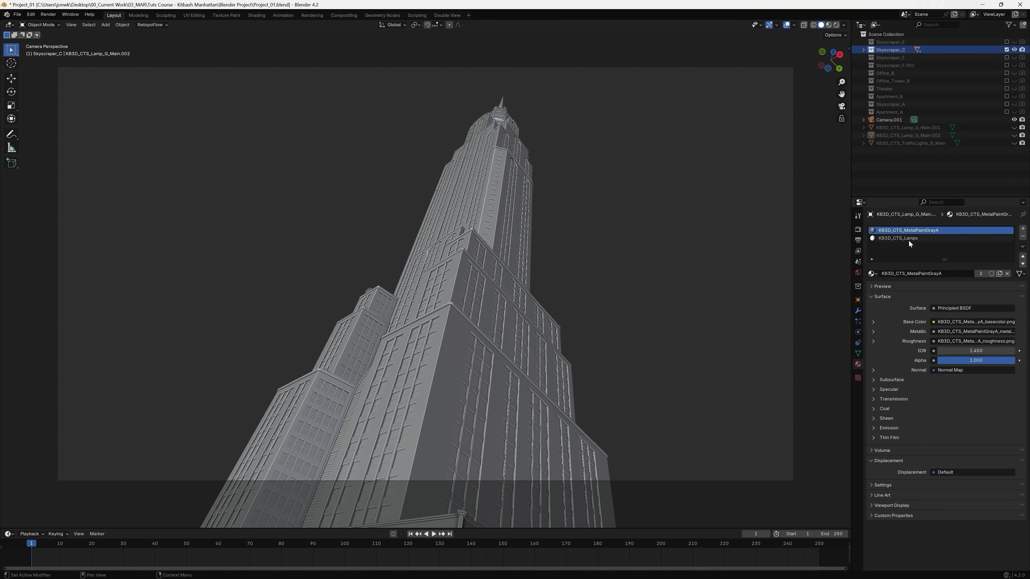
{"action": "left_click", "coordinate": [830, 26]}
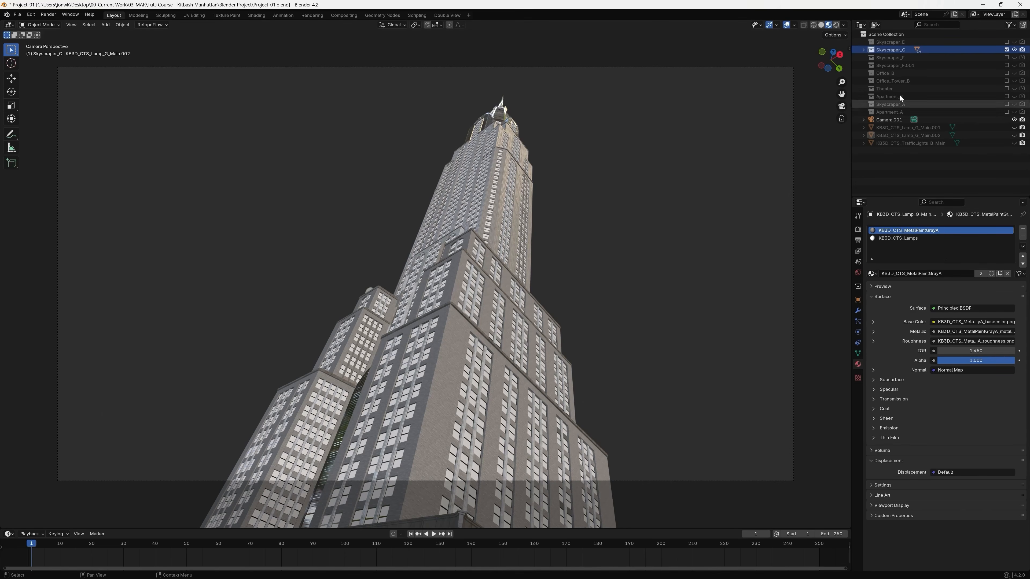
Expand the Skyscraper_C collection and examine the materials of its ACunitA, ACunitB, ACunitC and AntennaA parts.
{"action": "left_click", "coordinate": [863, 50]}
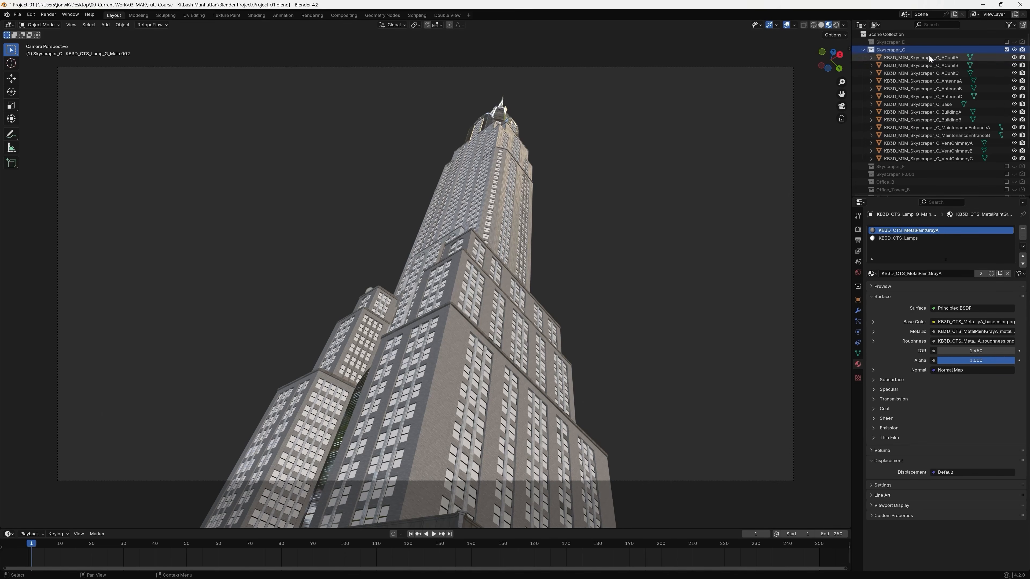
{"action": "left_click", "coordinate": [941, 57]}
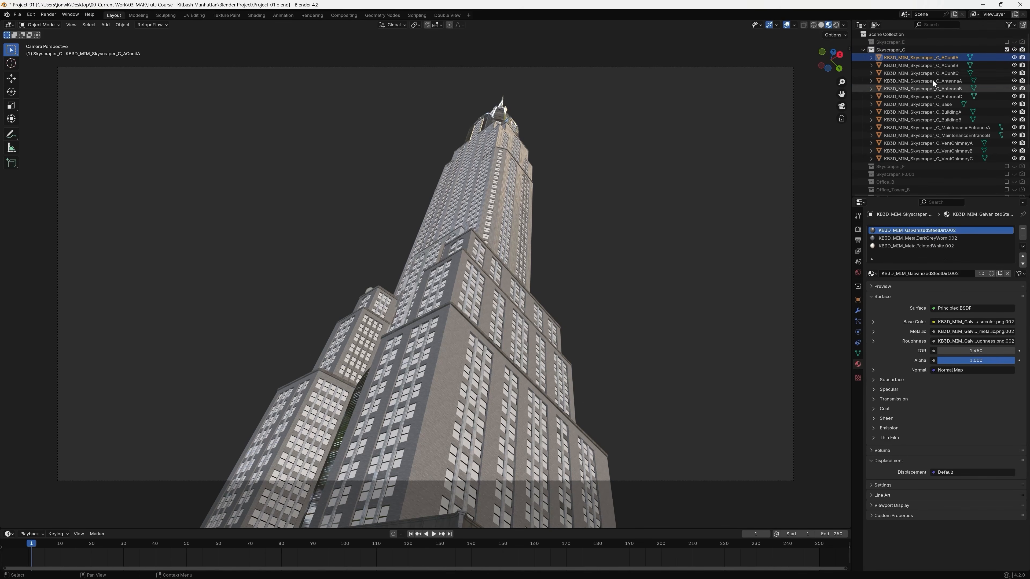
{"action": "left_click", "coordinate": [938, 65]}
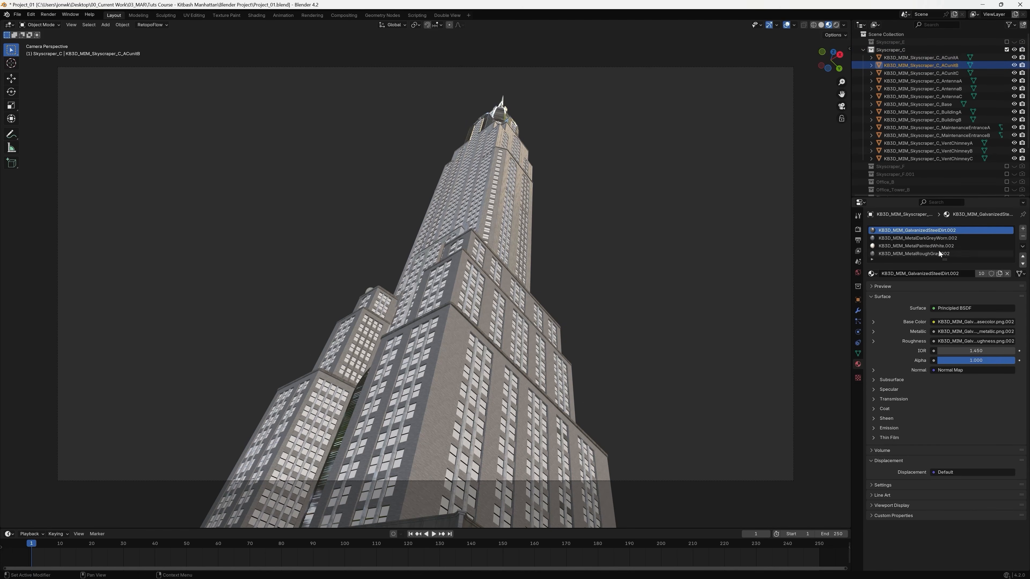
{"action": "left_click", "coordinate": [933, 73]}
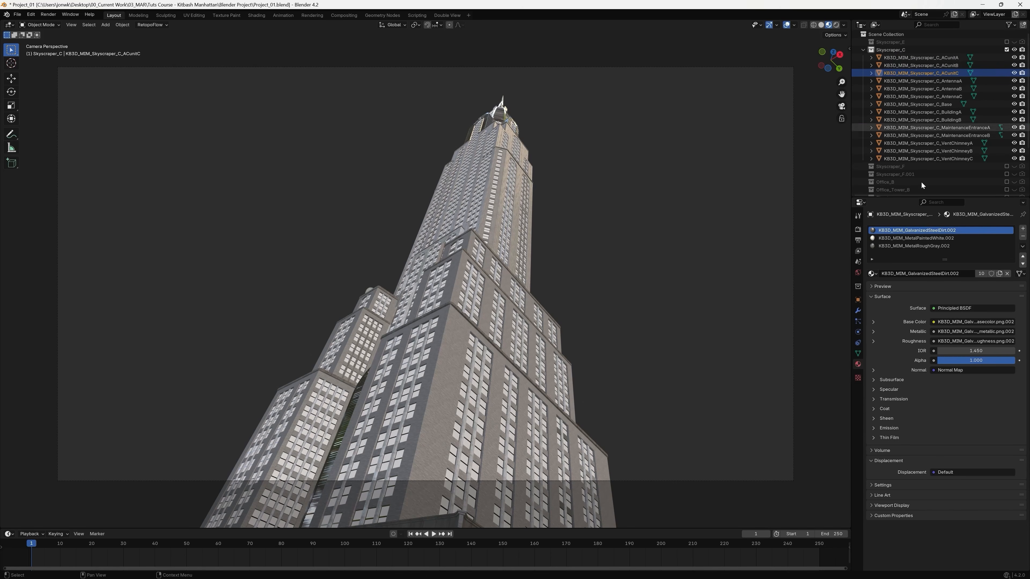
{"action": "left_click", "coordinate": [933, 80]}
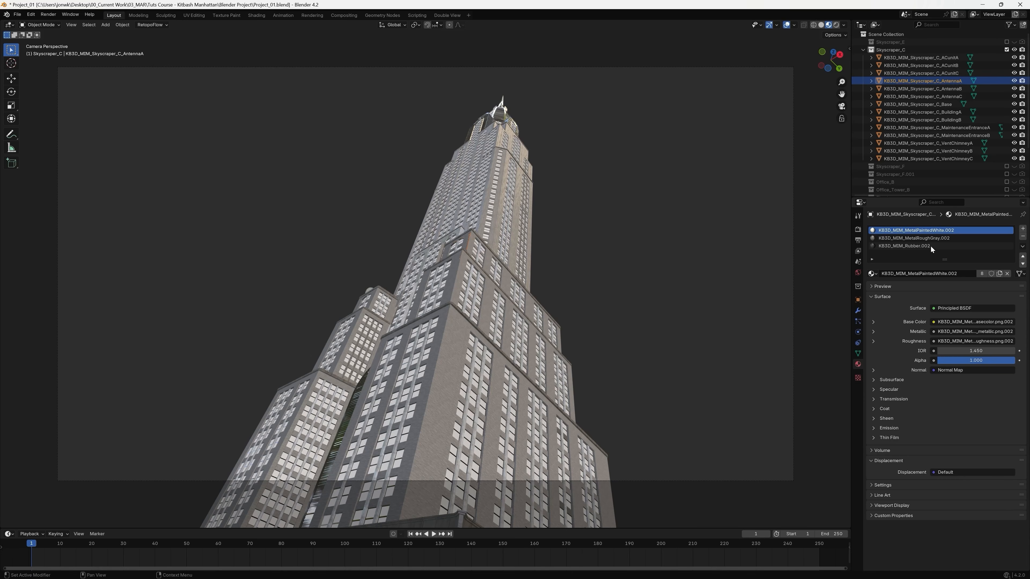
Select the main tower of Skyscraper_C and set the base color of its KB3D_MIM_GlassCyan.002 material to black.
{"action": "left_click", "coordinate": [451, 365]}
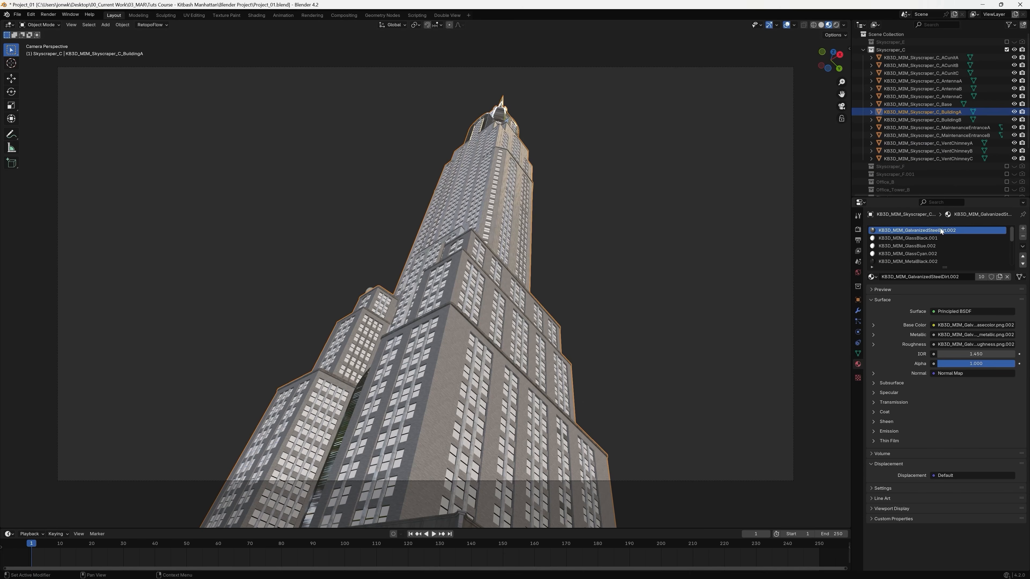
{"action": "left_click", "coordinate": [920, 255]}
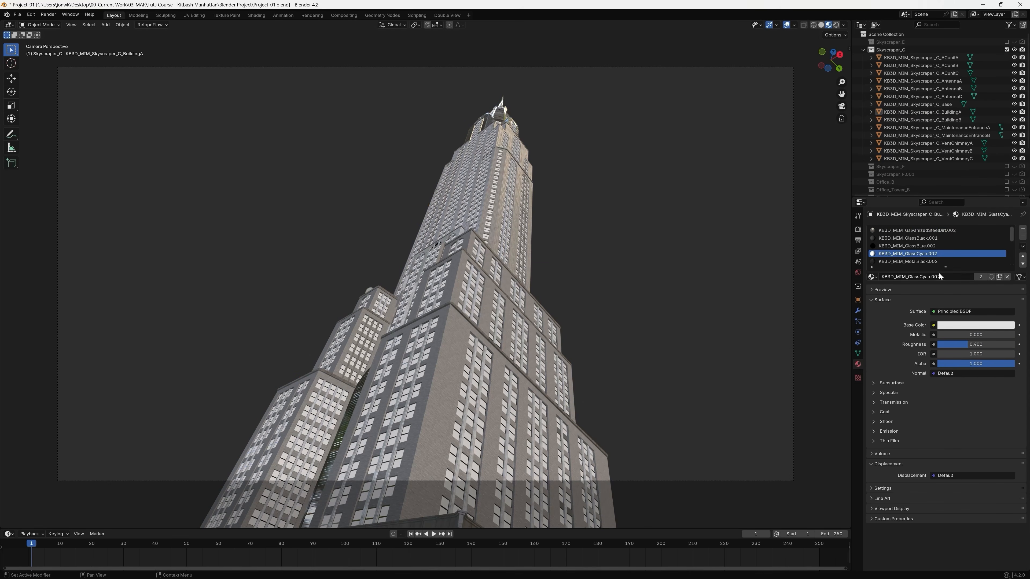
{"action": "left_click", "coordinate": [984, 327]}
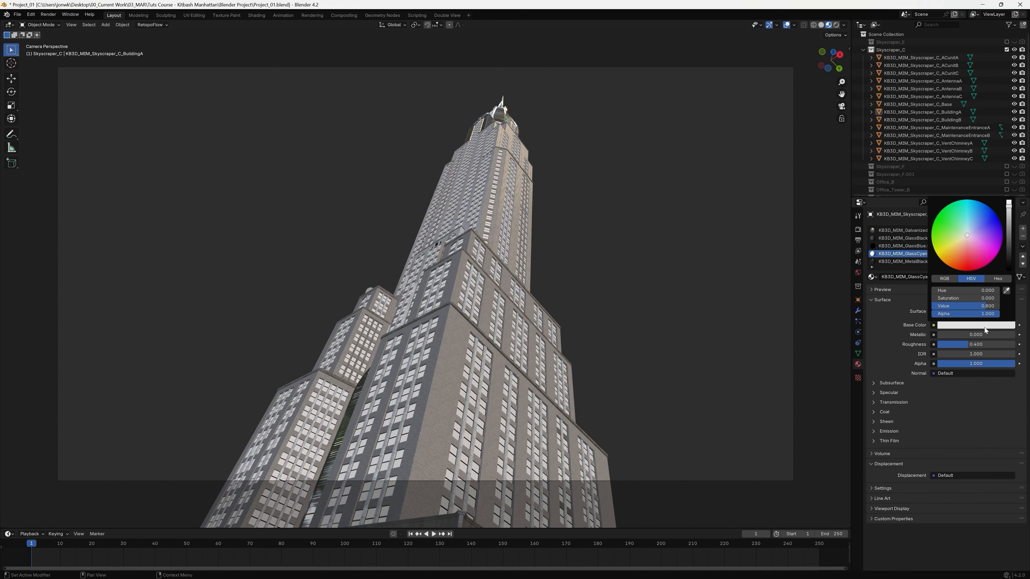
{"action": "left_click_drag", "start_coordinate": [1008, 211], "coordinate": [1009, 258]}
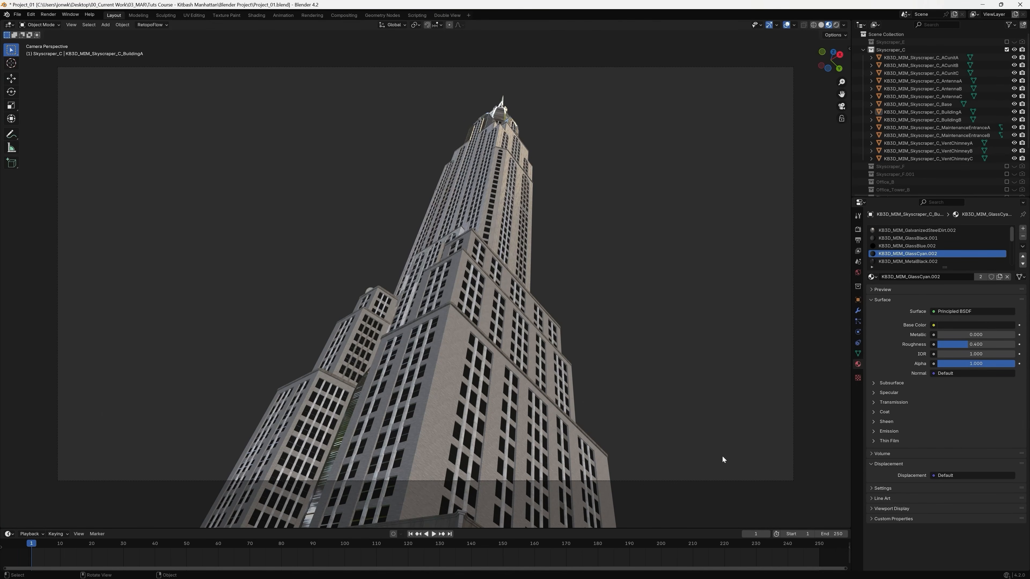
Set the tower's GlassCyan.002 material to a roughness of 0.2 and an IOR of 1.5.
{"action": "double_click", "coordinate": [976, 345]}
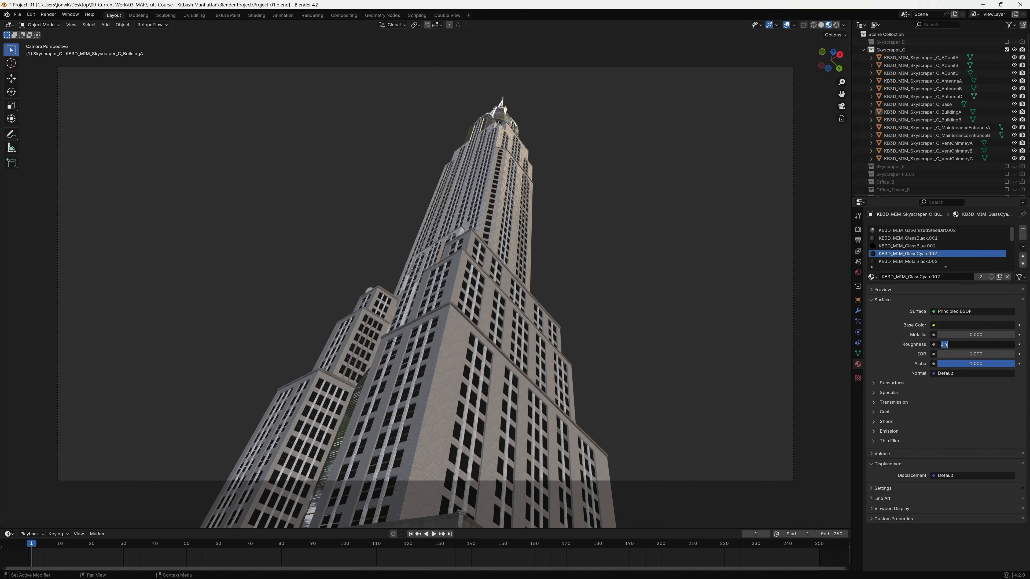
{"action": "type", "text": "0.2"}
{"action": "key", "text": "Return"}
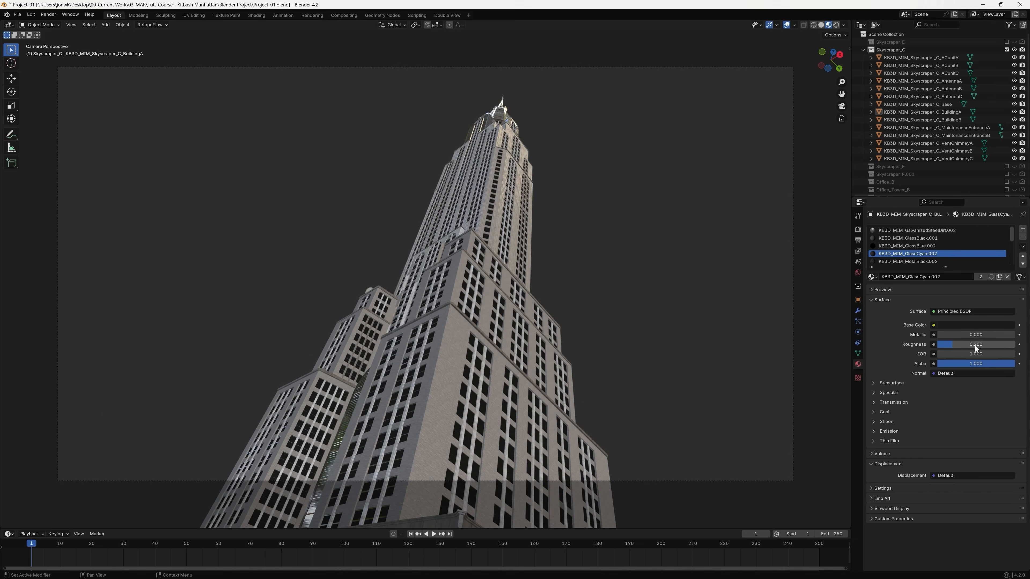
{"action": "left_click", "coordinate": [964, 354]}
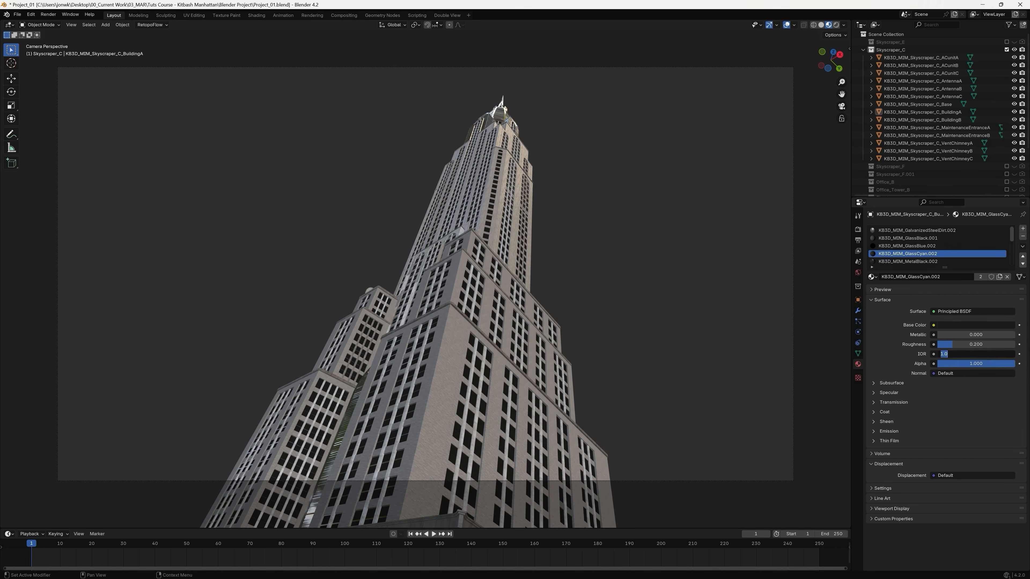
{"action": "type", "text": "1.5"}
{"action": "key", "text": "Return"}
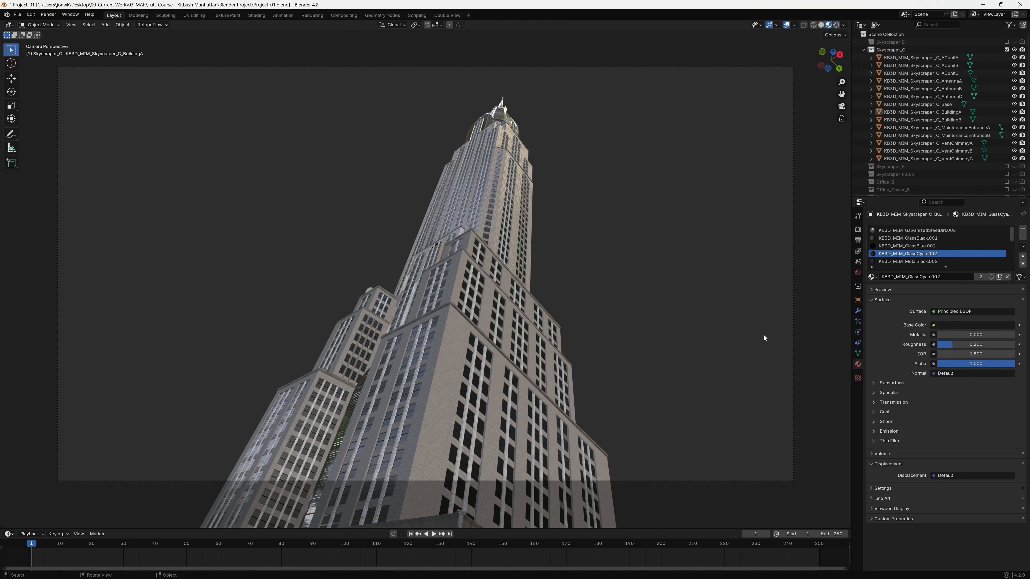
Inspect the tower's glass windows up close, return to the camera view and collapse the Skyscraper_C collection.
{"action": "middle_click_drag", "start_coordinate": [469, 327], "coordinate": [728, 172]}
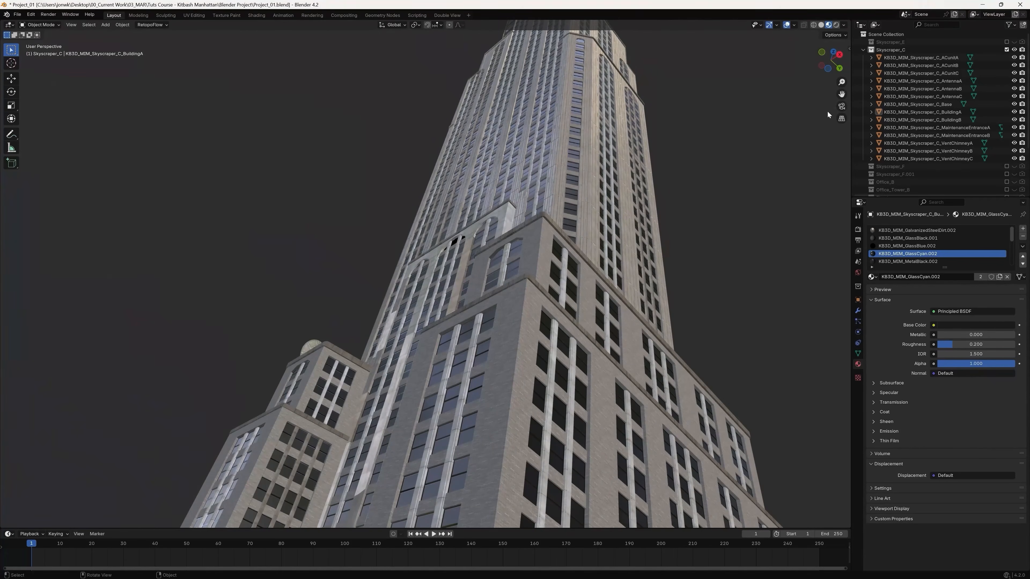
{"action": "left_click", "coordinate": [842, 106]}
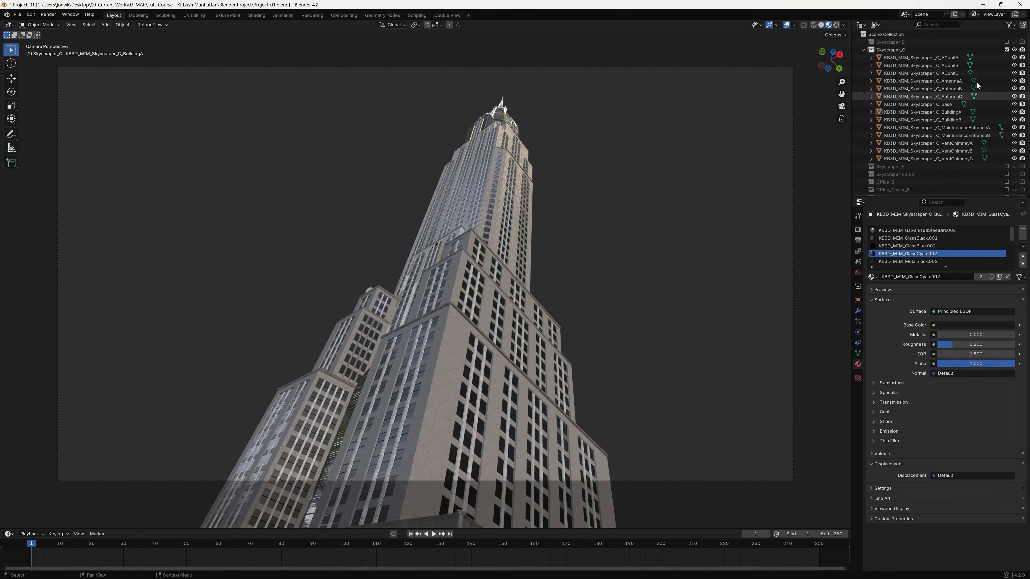
{"action": "left_click", "coordinate": [861, 50]}
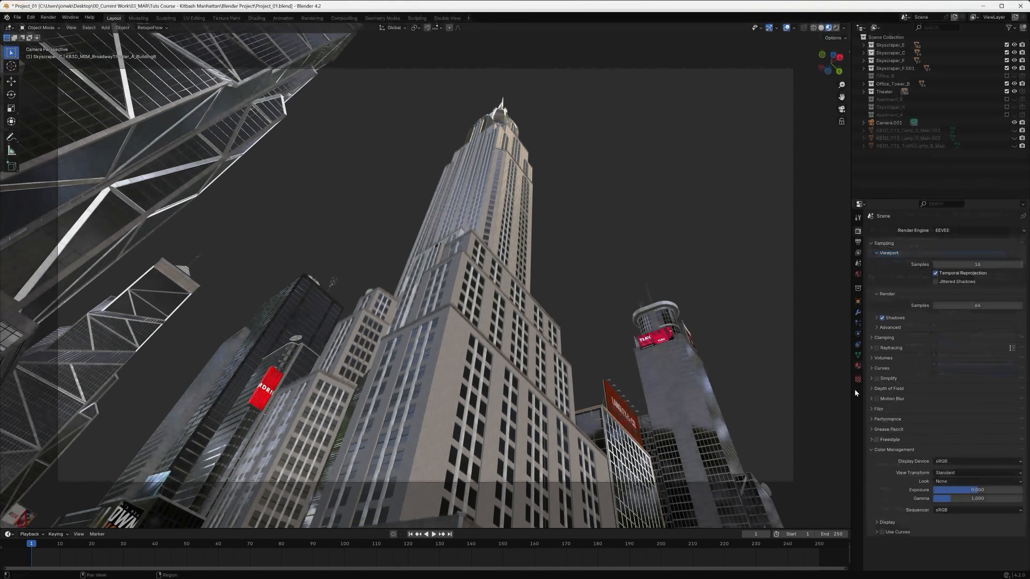
Set the render engine to Cycles and switch the render device to the GPU.
{"action": "left_click", "coordinate": [858, 364]}
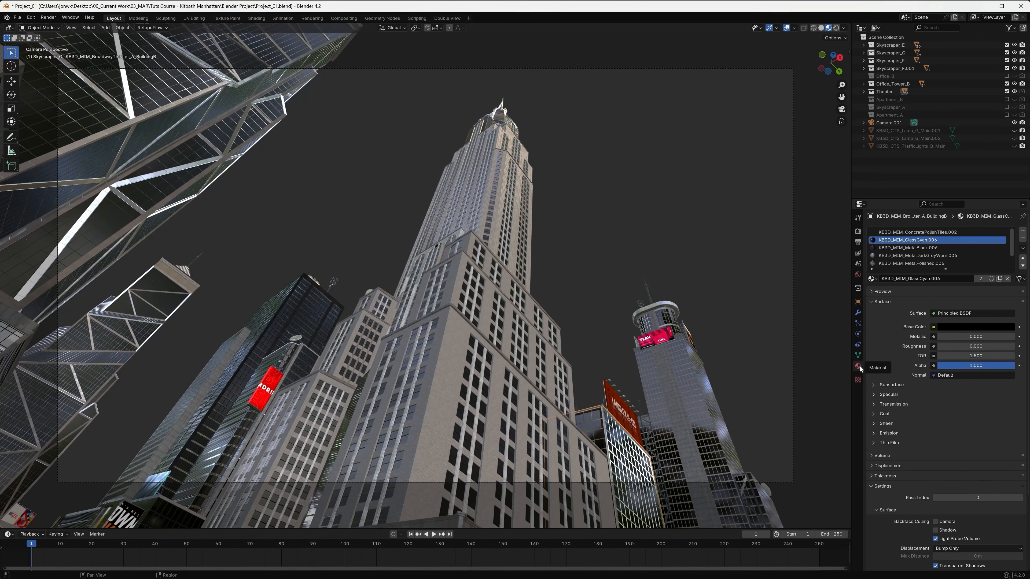
{"action": "left_click", "coordinate": [857, 232]}
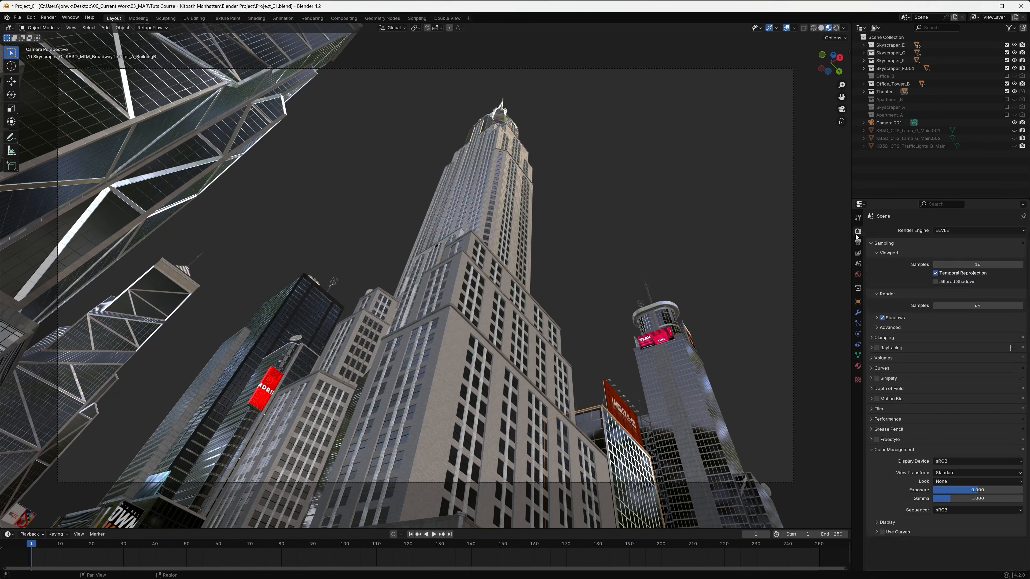
{"action": "left_click", "coordinate": [977, 230]}
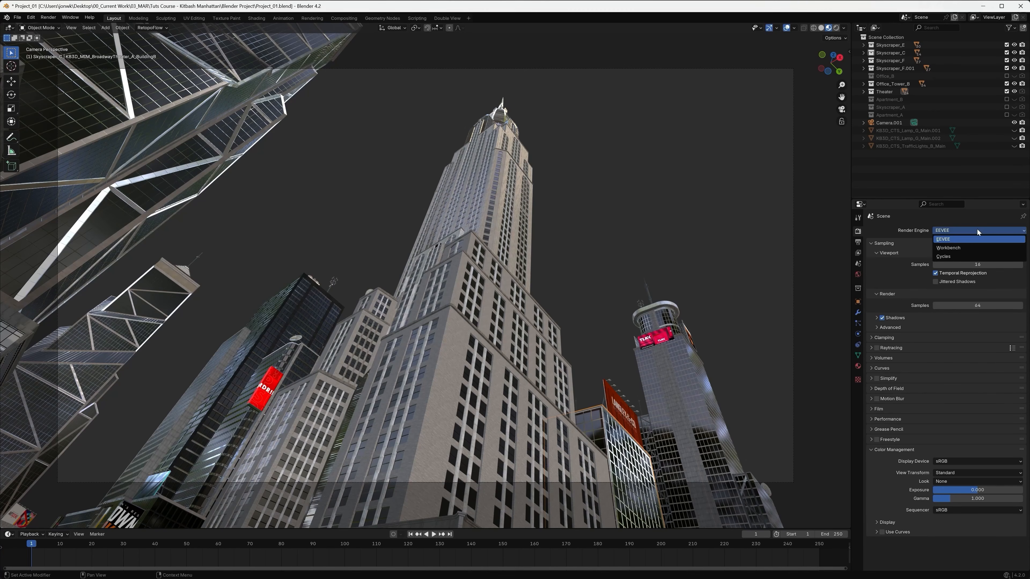
{"action": "left_click", "coordinate": [973, 257]}
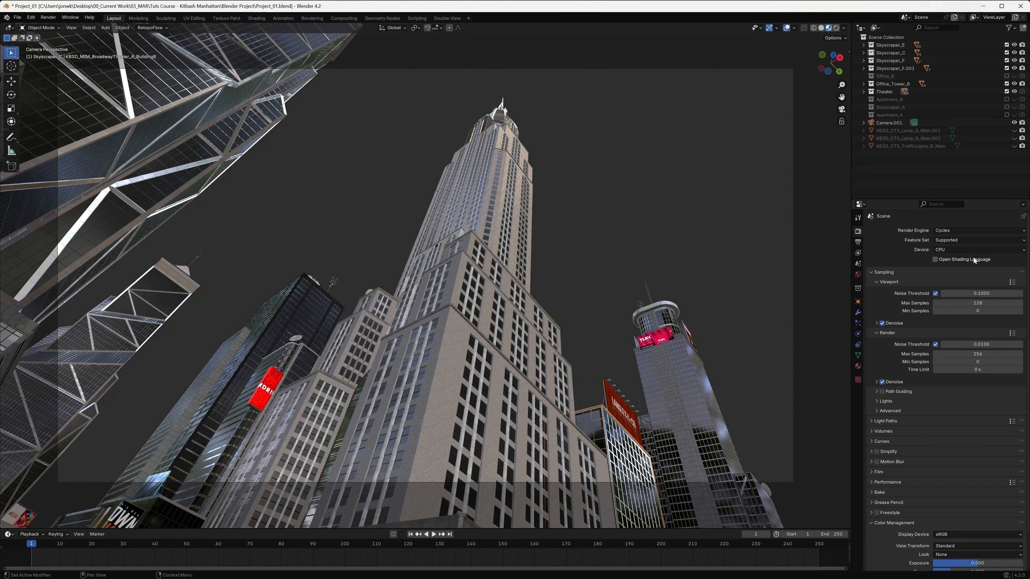
{"action": "left_click", "coordinate": [943, 250]}
{"action": "left_click", "coordinate": [958, 267]}
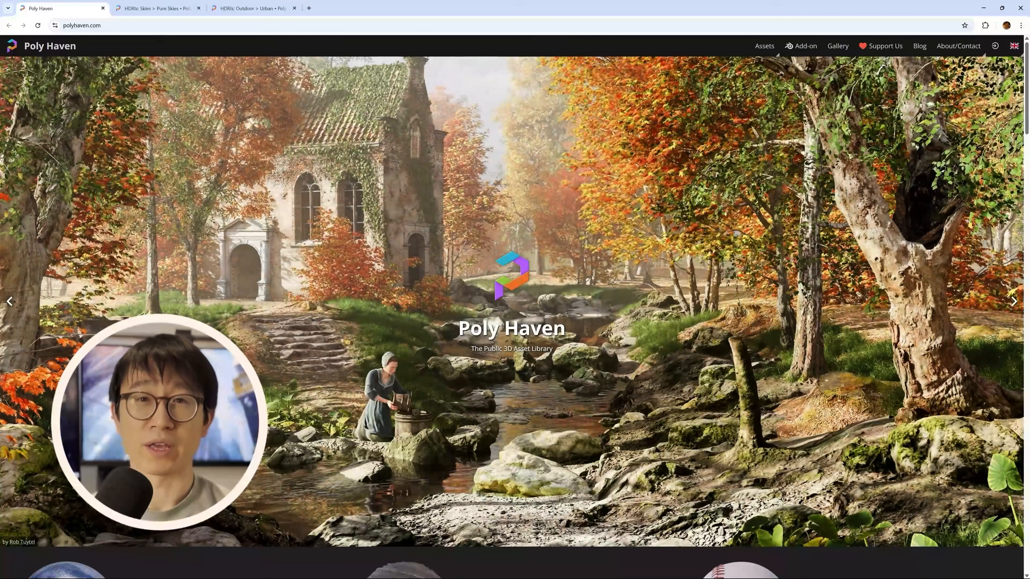
Switch to the browser and view Poly Haven's HDRIs under Skies > Pure Skies.
{"action": "left_click", "coordinate": [164, 11]}
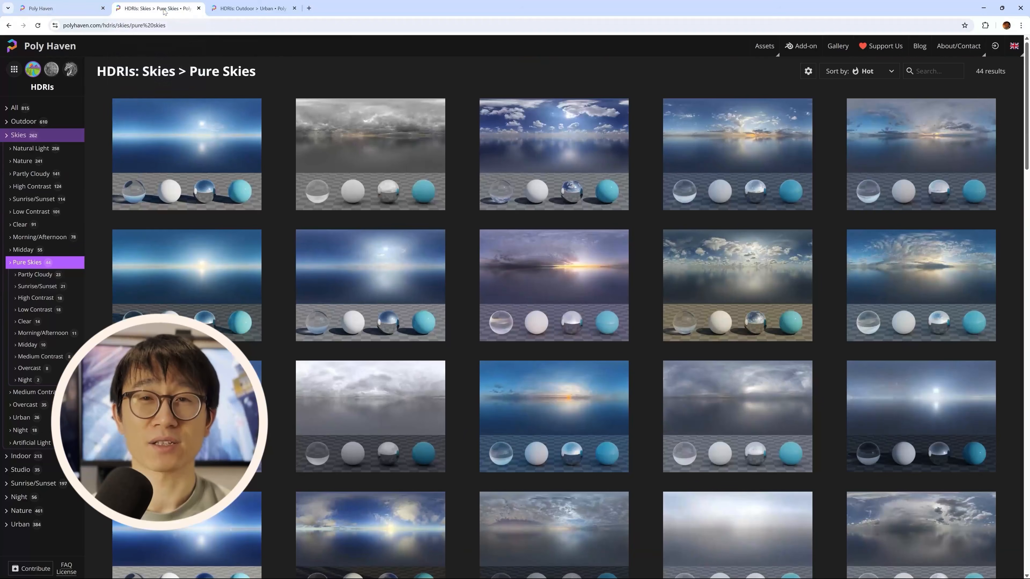
View Poly Haven's Outdoor > Urban HDRIs and open the Canary Wharf HDRI page to examine its preview.
{"action": "left_click", "coordinate": [252, 8]}
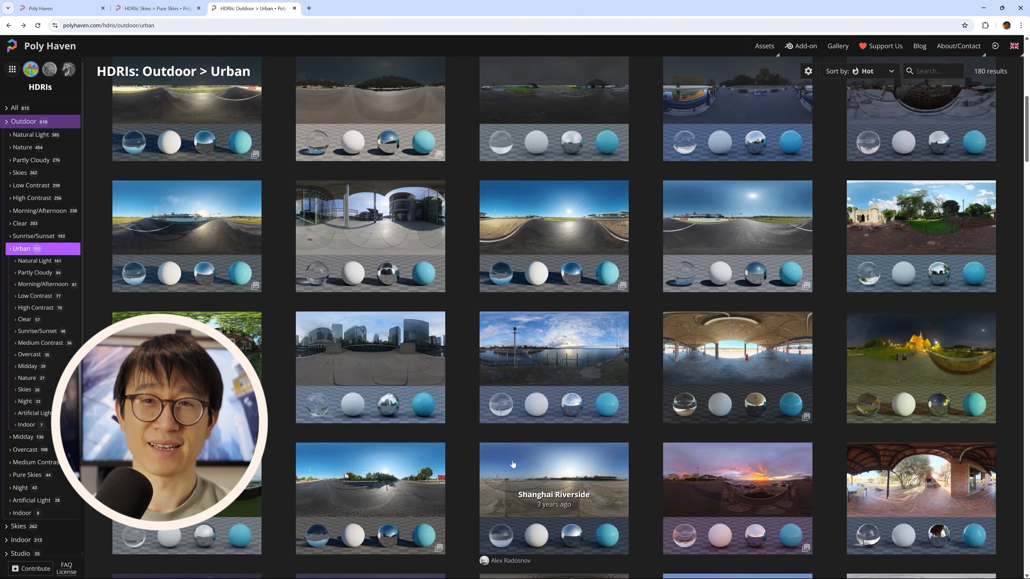
{"action": "left_click", "coordinate": [386, 355]}
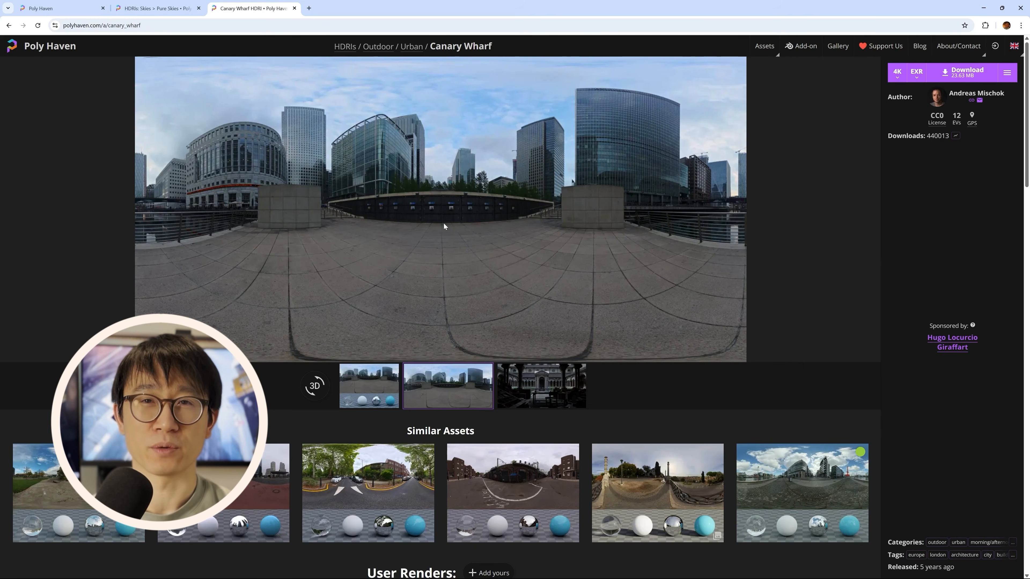
{"action": "left_click", "coordinate": [380, 384]}
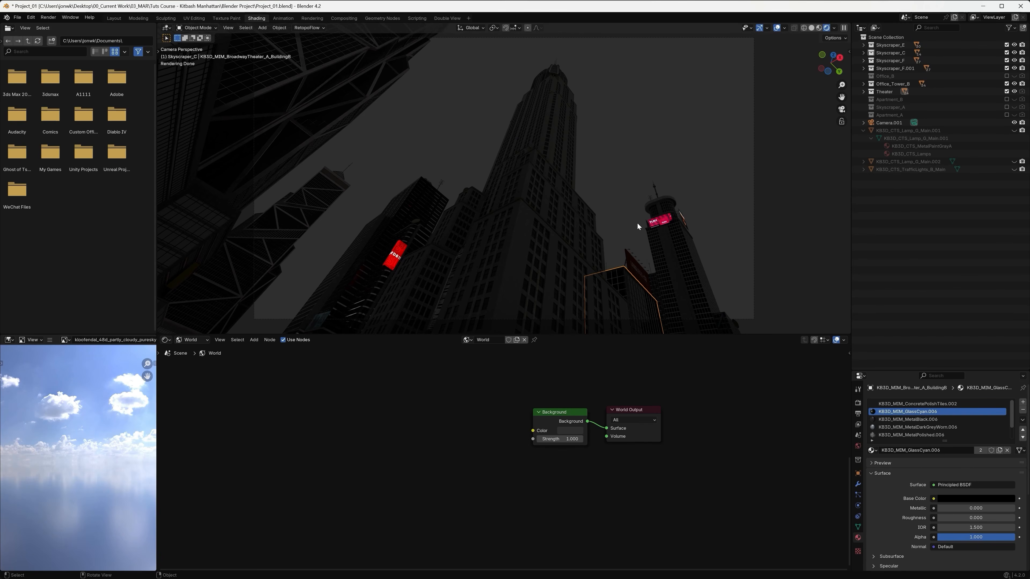
Add an Image Texture node to the World node tree, beside the Background node.
{"action": "middle_click_drag", "start_coordinate": [443, 442], "coordinate": [465, 447]}
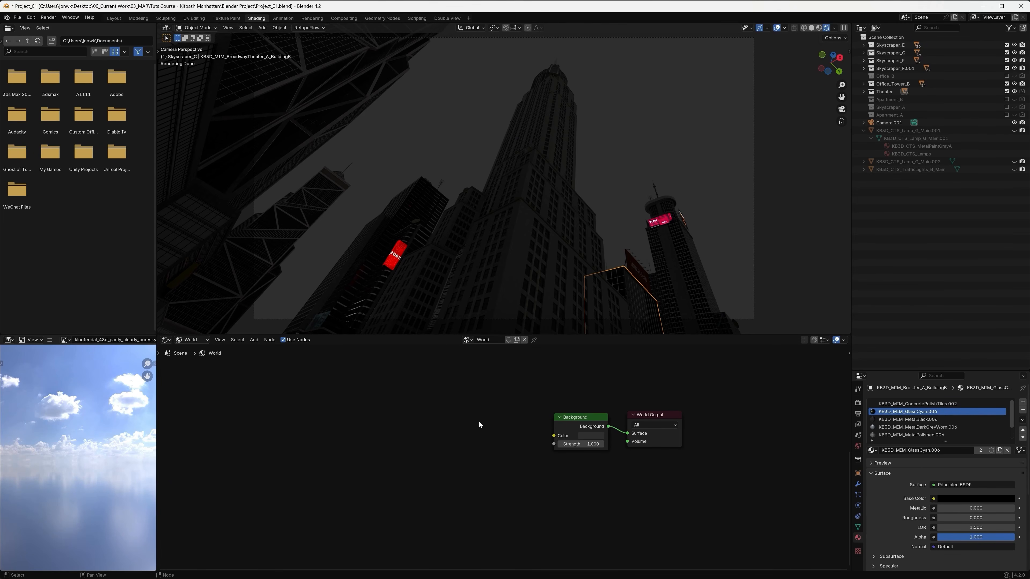
{"action": "key", "text": "shift+a"}
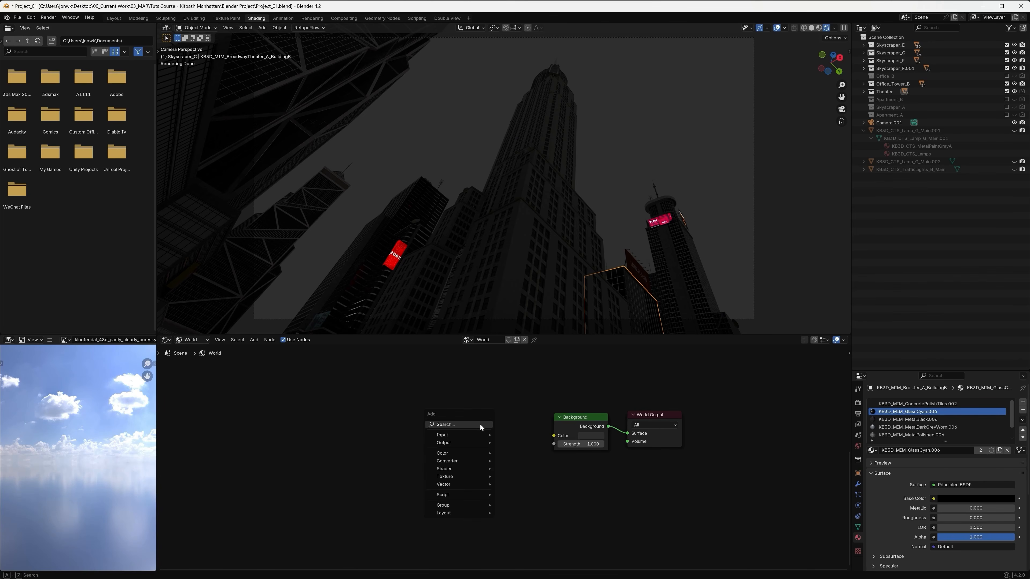
{"action": "left_click", "coordinate": [480, 424]}
{"action": "type", "text": "im"}
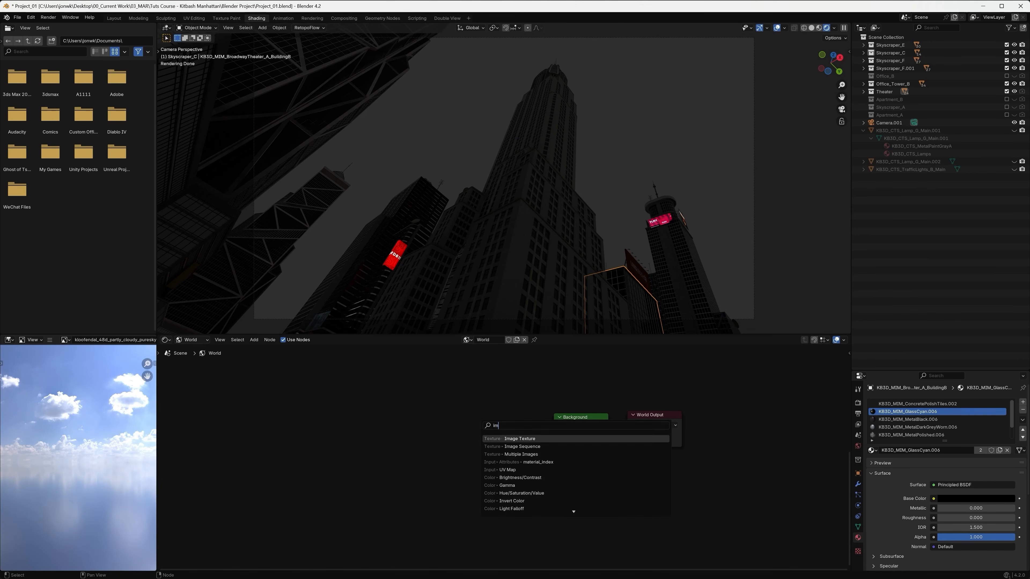
{"action": "key", "text": "Return"}
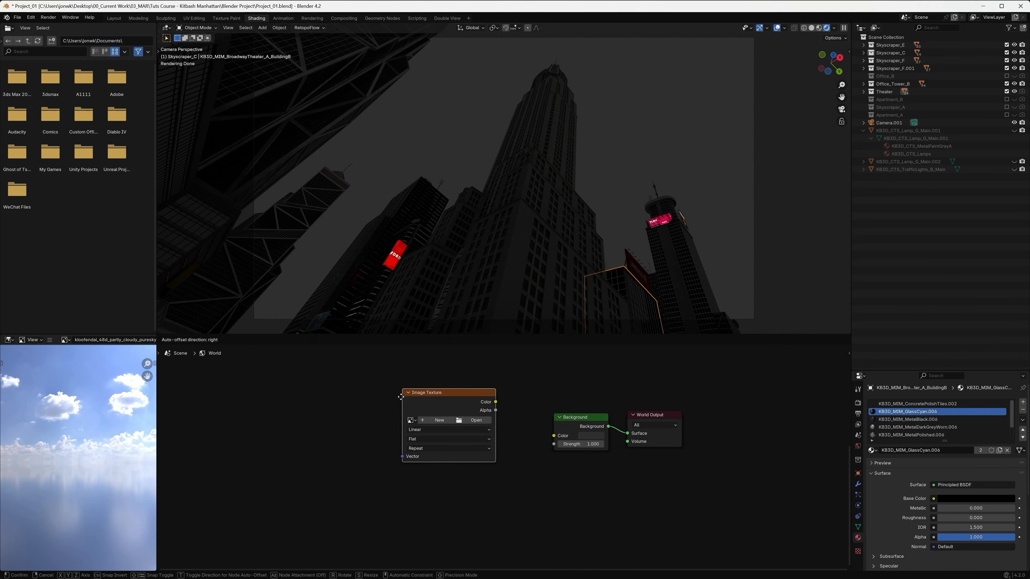
{"action": "left_click", "coordinate": [451, 432]}
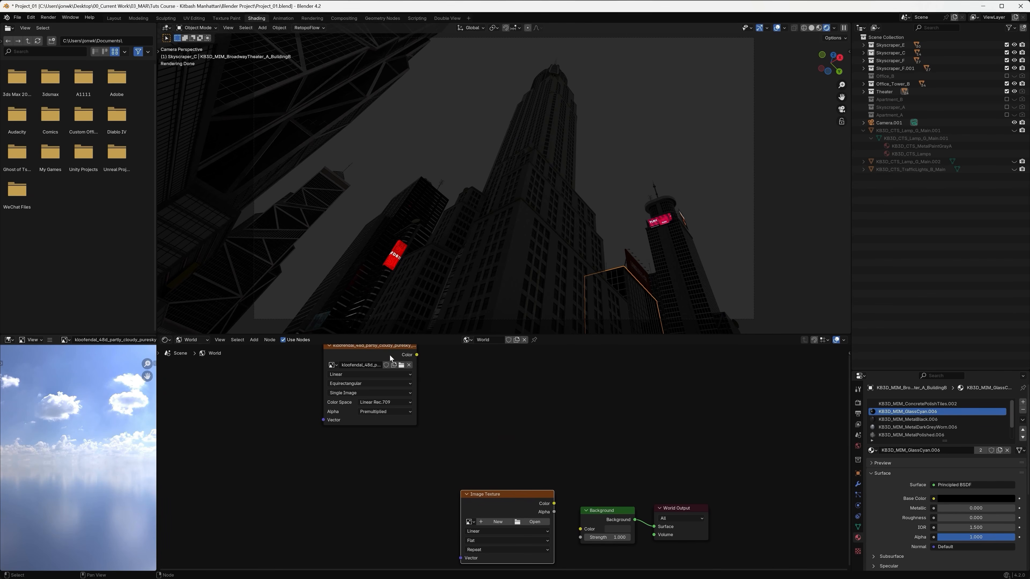
Delete the empty Image Texture node and connect the kloofendal partly cloudy HDRI node's Color output to the Background node's Color input.
{"action": "left_click_drag", "start_coordinate": [386, 351], "coordinate": [409, 465]}
{"action": "left_click_drag", "start_coordinate": [536, 495], "coordinate": [596, 403]}
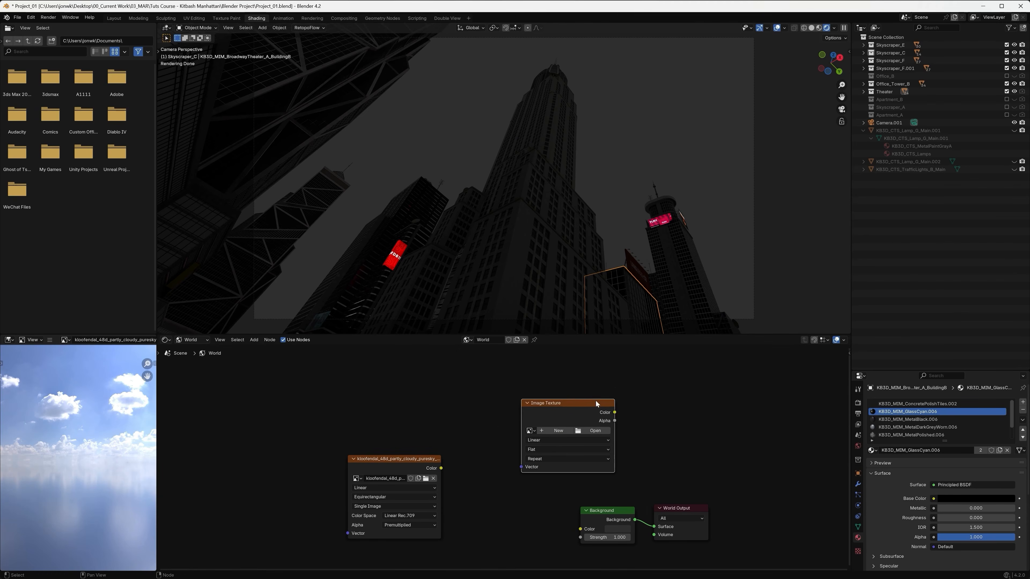
{"action": "key", "text": "x"}
{"action": "left_click_drag", "start_coordinate": [390, 464], "coordinate": [499, 486]}
{"action": "middle_click_drag", "start_coordinate": [551, 495], "coordinate": [531, 390]}
{"action": "left_click_drag", "start_coordinate": [530, 386], "coordinate": [560, 425]}
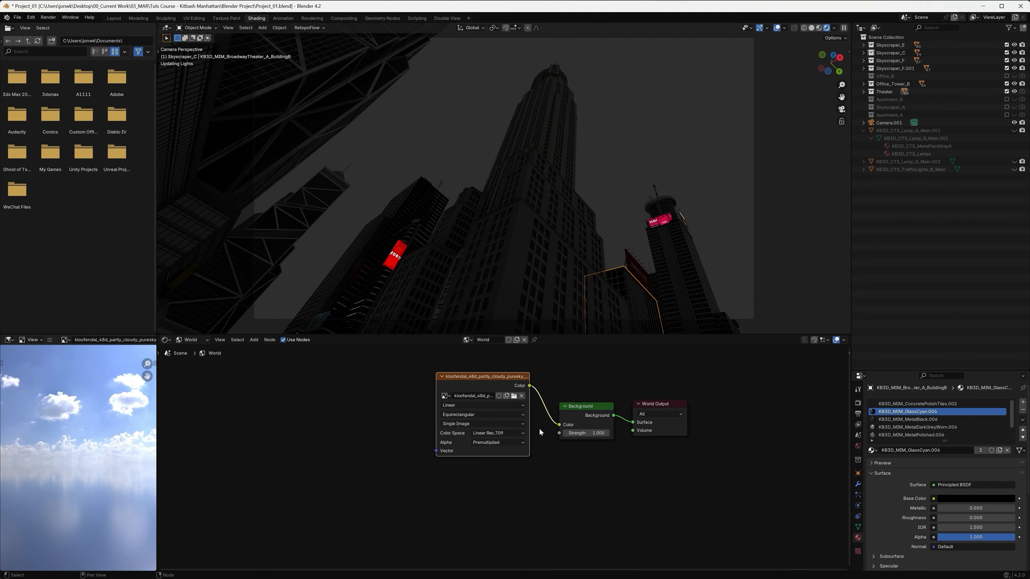
{"action": "left_click_drag", "start_coordinate": [497, 377], "coordinate": [499, 385]}
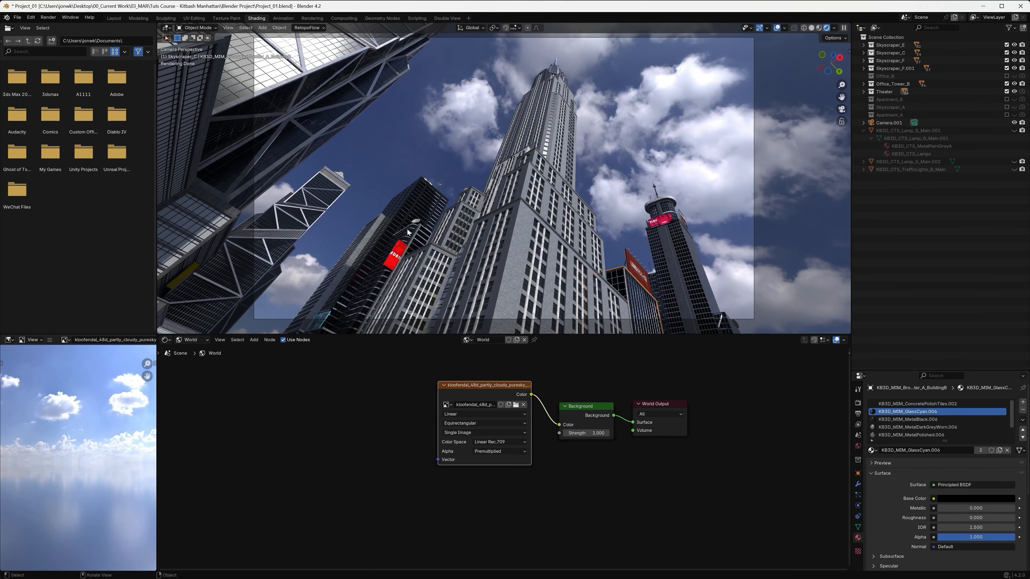
Add a Mapping node ahead of the kloofendal HDRI texture in the World node tree.
{"action": "middle_click_drag", "start_coordinate": [365, 405], "coordinate": [445, 406]}
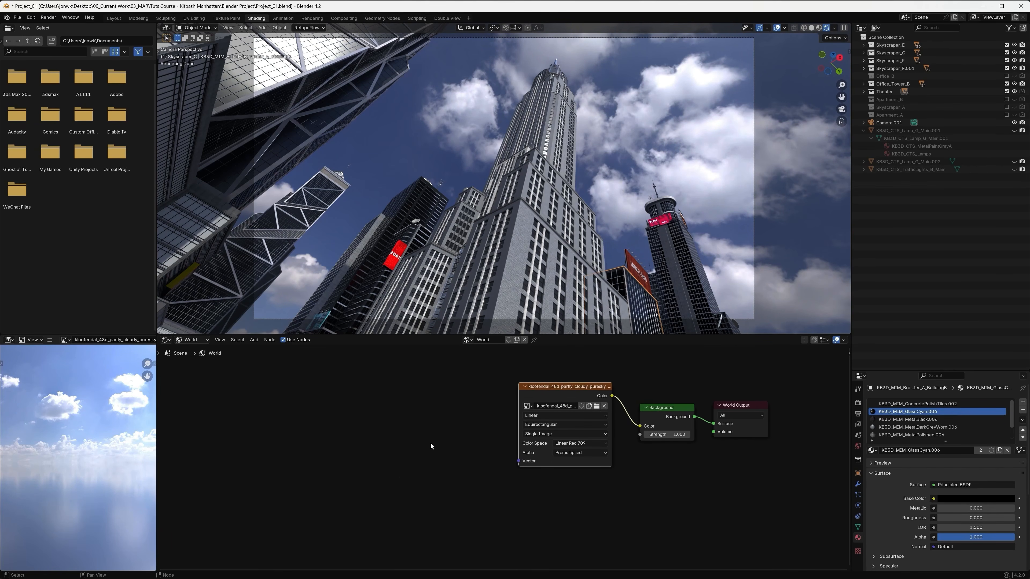
{"action": "key", "text": "shift+a"}
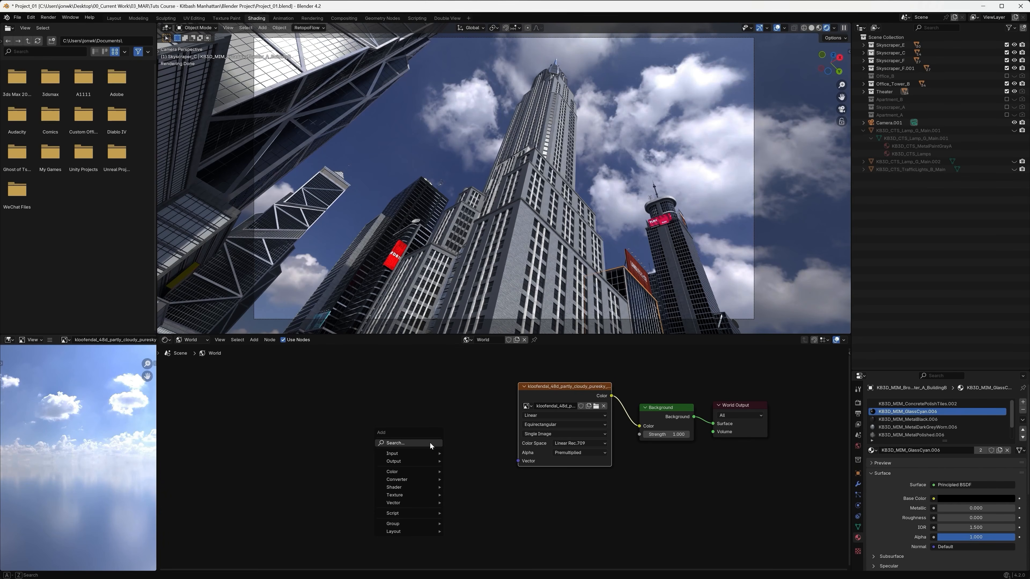
{"action": "left_click", "coordinate": [430, 443]}
{"action": "type", "text": "mapp"}
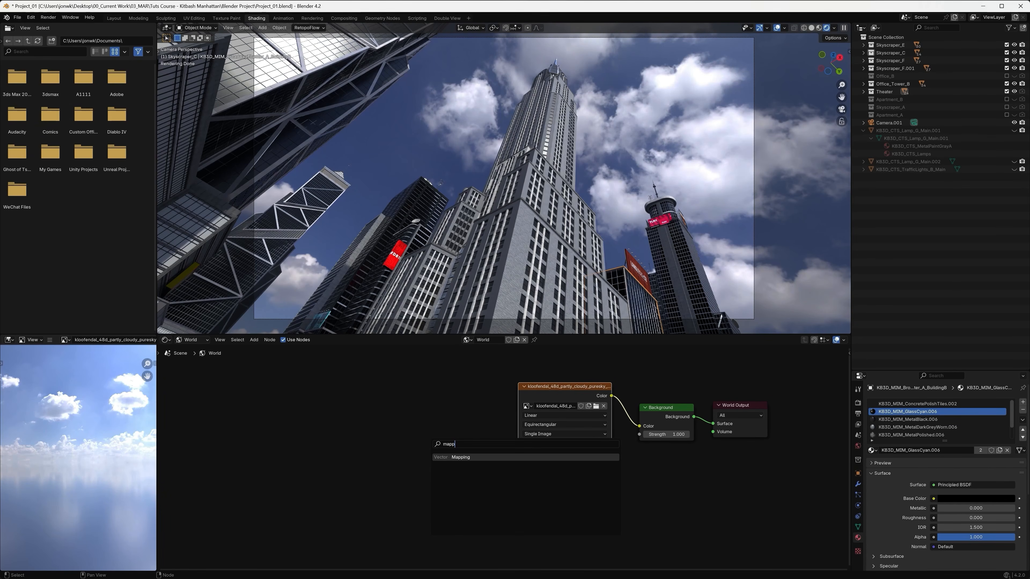
{"action": "key", "text": "Return"}
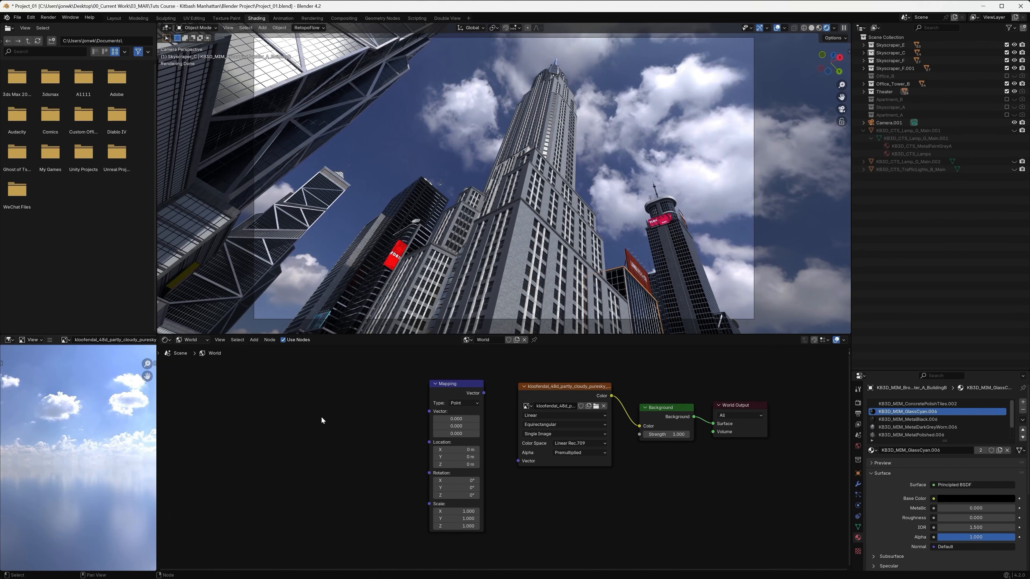
Add a Texture Coordinate node and link its Generated output through the Mapping node into the HDRI texture's Vector input.
{"action": "key", "text": "shift+a"}
{"action": "type", "text": "tex"}
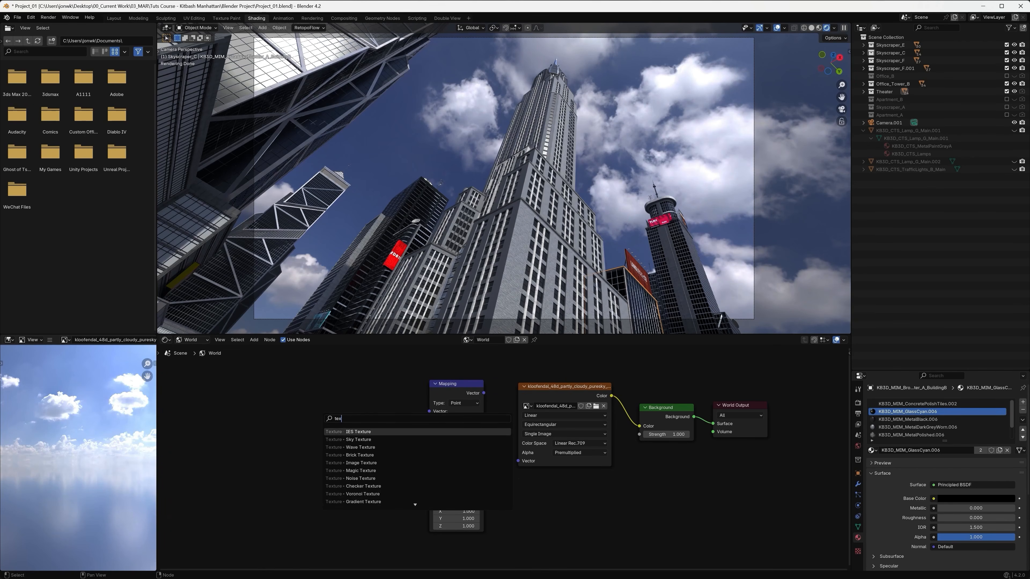
{"action": "type", "text": "ture co"}
{"action": "key", "text": "Return"}
{"action": "left_click", "coordinate": [340, 384]}
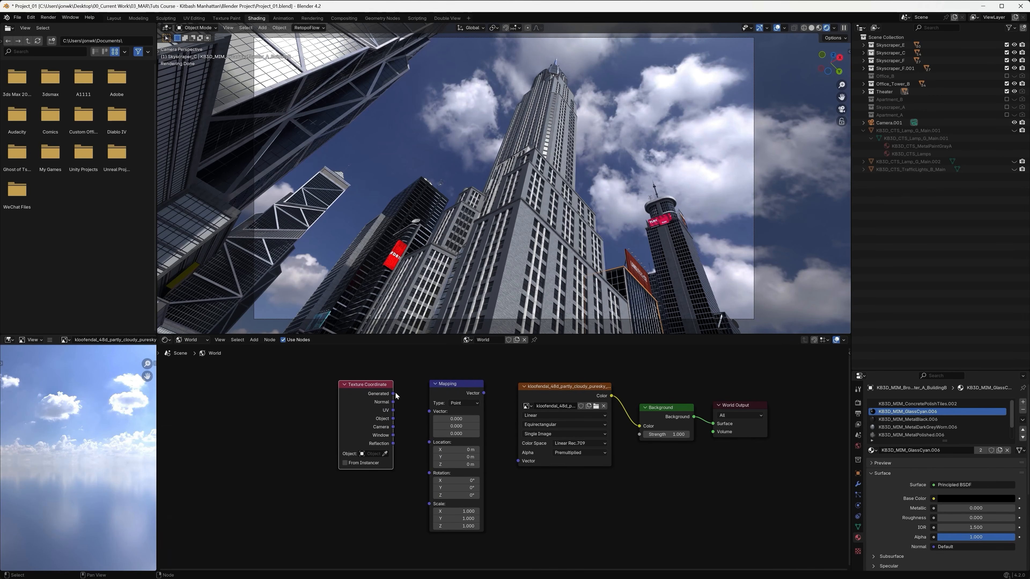
{"action": "left_click_drag", "start_coordinate": [393, 394], "coordinate": [427, 412]}
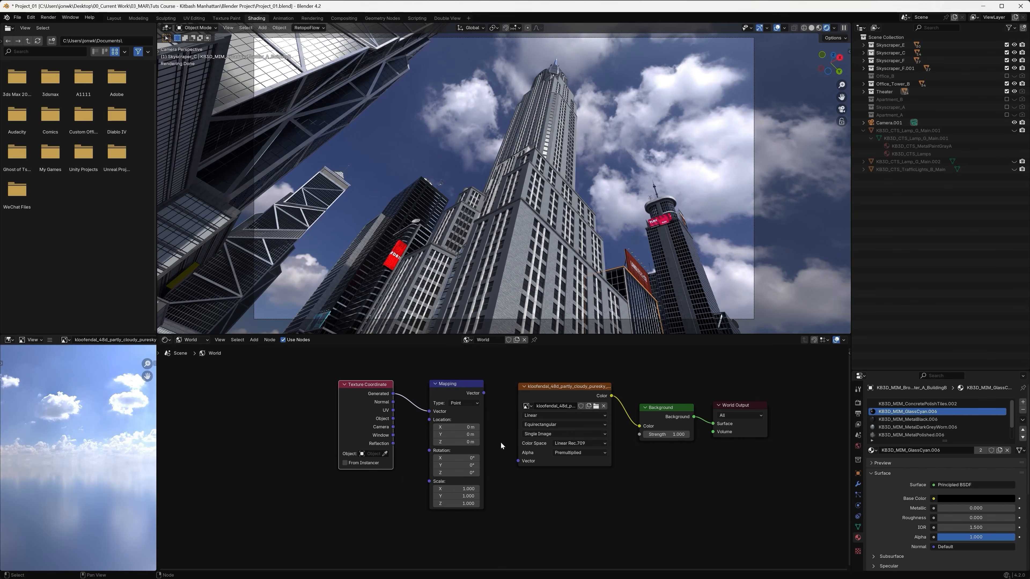
{"action": "left_click_drag", "start_coordinate": [484, 393], "coordinate": [518, 462]}
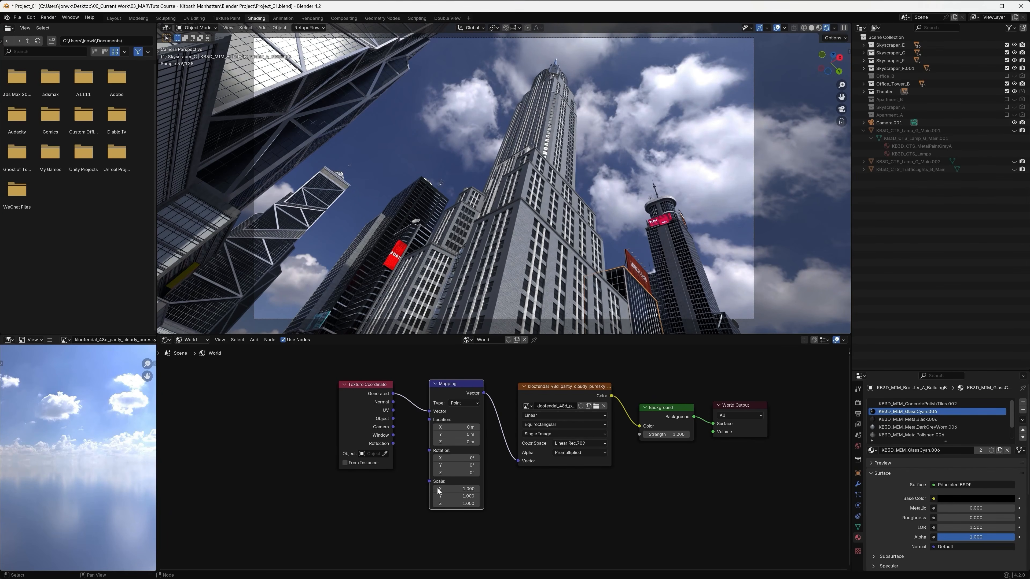
Try rotating the sky with the Mapping node, and set its X and Y rotation to 0°.
{"action": "left_click_drag", "start_coordinate": [456, 458], "coordinate": [496, 498]}
{"action": "key", "text": "ctrl+z"}
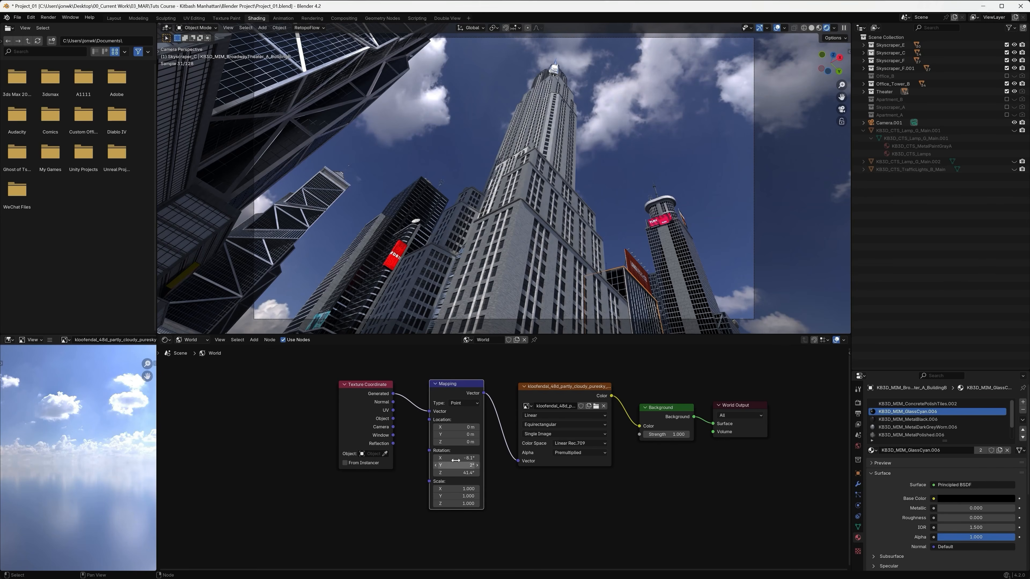
{"action": "left_click", "coordinate": [467, 457]}
{"action": "type", "text": "0"}
{"action": "key", "text": "Return"}
{"action": "left_click", "coordinate": [465, 466]}
{"action": "type", "text": "0"}
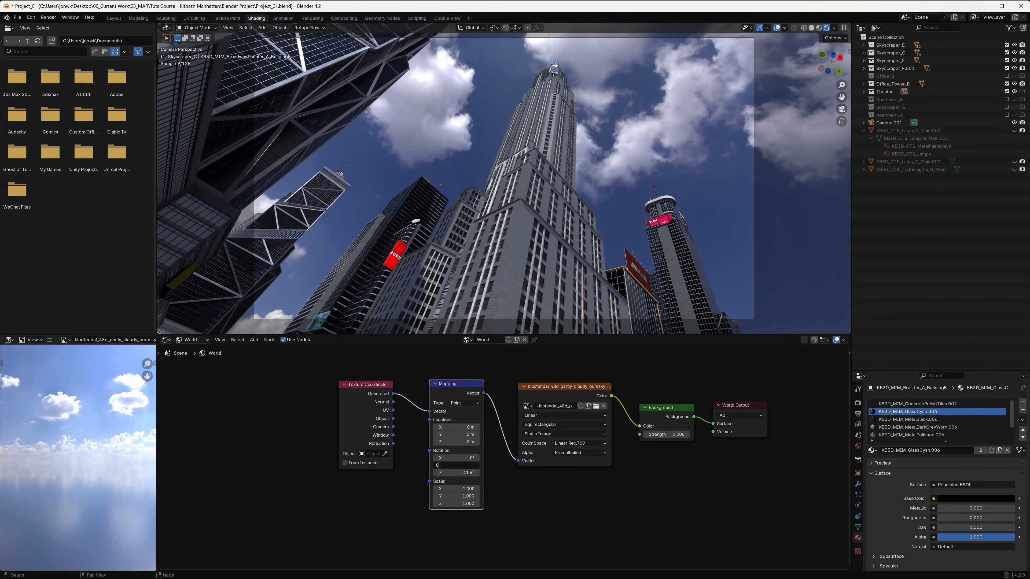
{"action": "key", "text": "Return"}
Set the Mapping node's Z rotation to 88.3° to change the sky and sun direction on the buildings.
{"action": "left_click", "coordinate": [465, 473]}
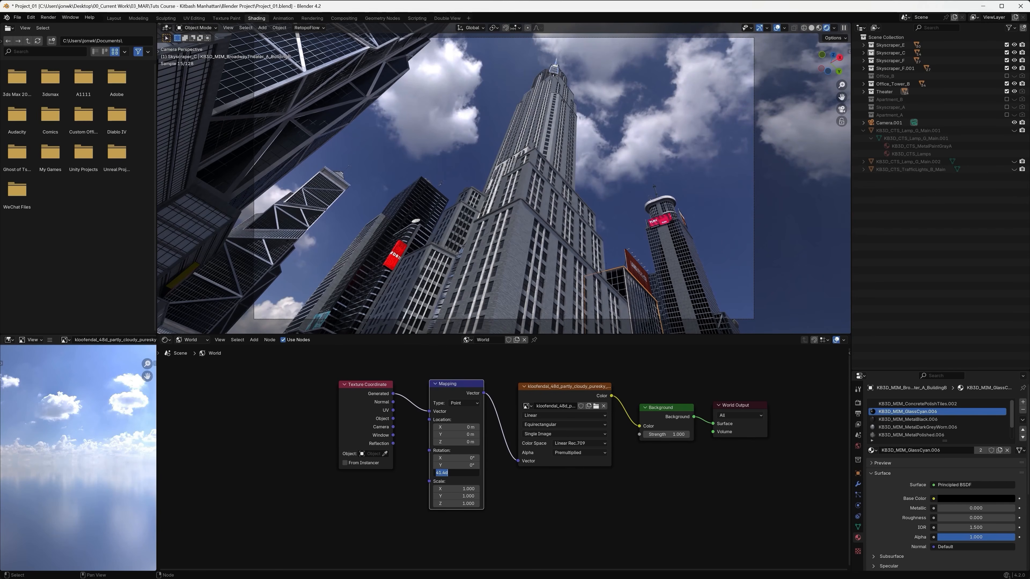
{"action": "type", "text": "88.3"}
{"action": "key", "text": "Return"}
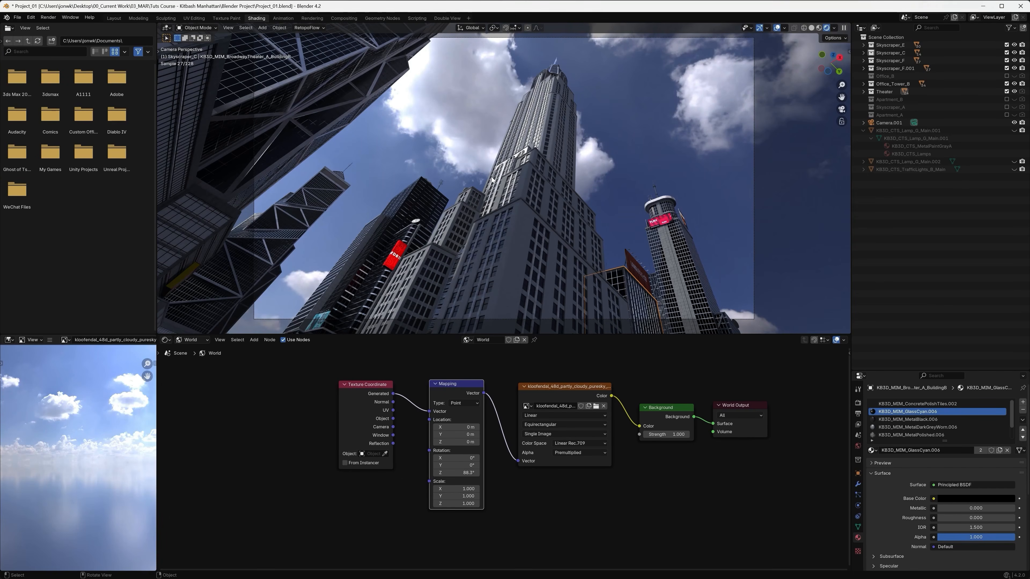
{"action": "mouse_move", "coordinate": [458, 474]}
{"action": "left_mouse_down"}
{"action": "mouse_move", "coordinate": [434, 474]}
{"action": "mouse_move", "coordinate": [485, 474]}
{"action": "mouse_move", "coordinate": [444, 473]}
{"action": "mouse_move", "coordinate": [454, 473]}
{"action": "left_mouse_up"}
{"action": "left_click", "coordinate": [454, 473]}
{"action": "type", "text": "88.3"}
{"action": "key", "text": "Return"}
{"action": "mouse_move", "coordinate": [667, 433]}
{"action": "left_mouse_down"}
{"action": "mouse_move", "coordinate": [726, 434]}
{"action": "mouse_move", "coordinate": [608, 434]}
{"action": "mouse_move", "coordinate": [683, 434]}
{"action": "mouse_move", "coordinate": [666, 434]}
{"action": "left_mouse_up"}
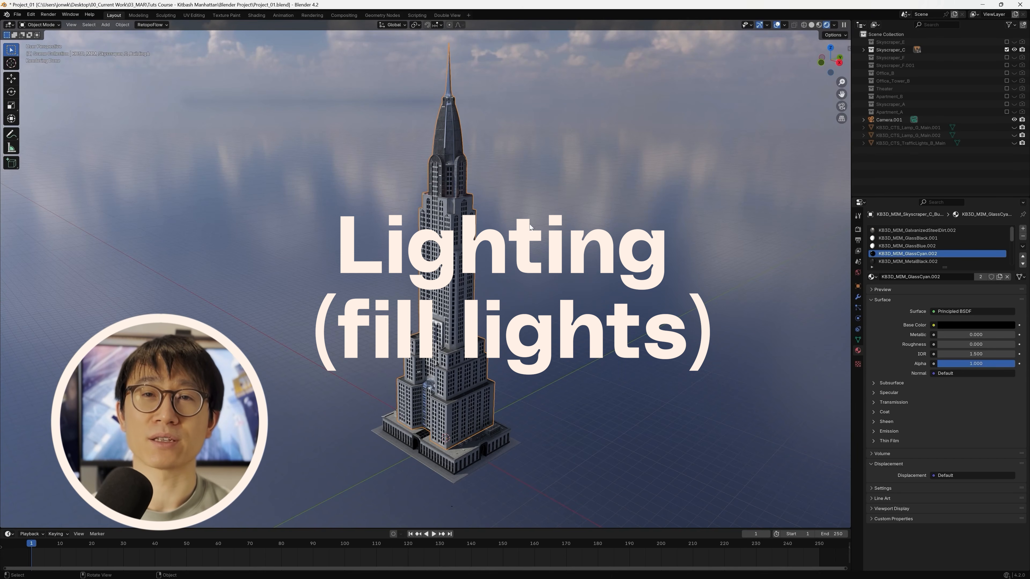
Add an area light to the scene with the isolated Skyscraper_C tower.
{"action": "middle_click_drag", "start_coordinate": [471, 337], "coordinate": [453, 314]}
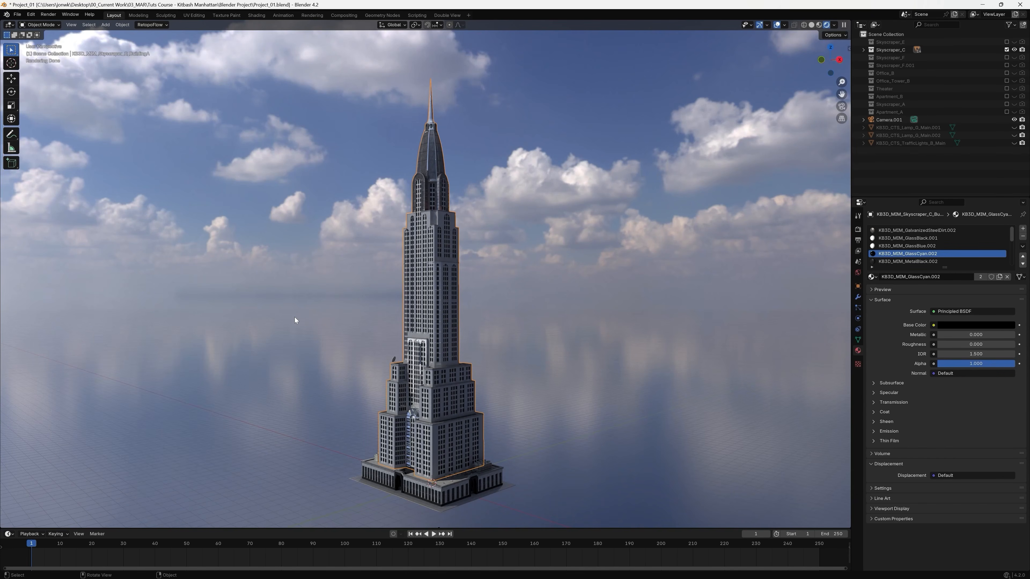
{"action": "key", "text": "shift+a"}
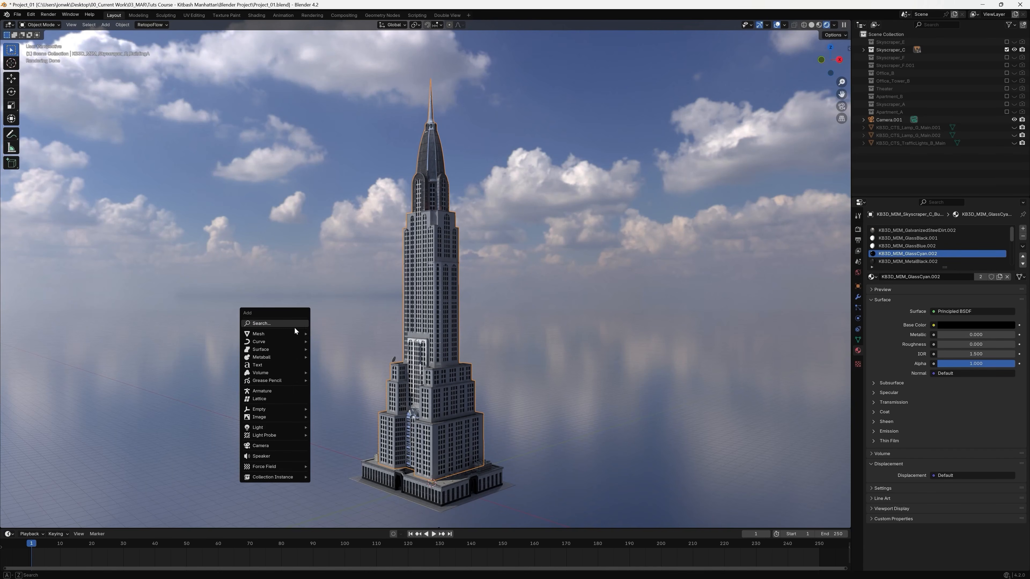
{"action": "mouse_move", "coordinate": [281, 342]}
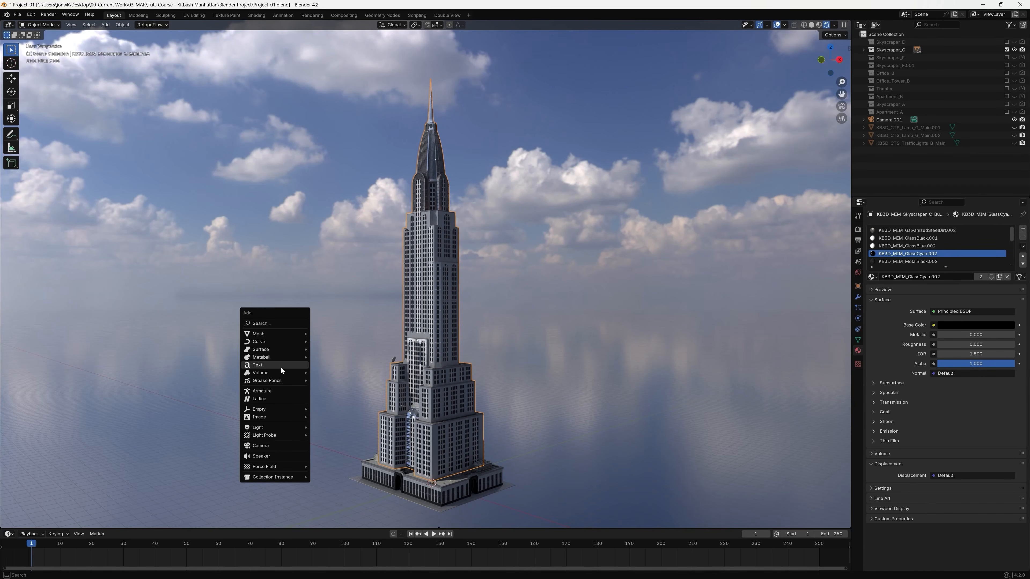
{"action": "mouse_move", "coordinate": [278, 427]}
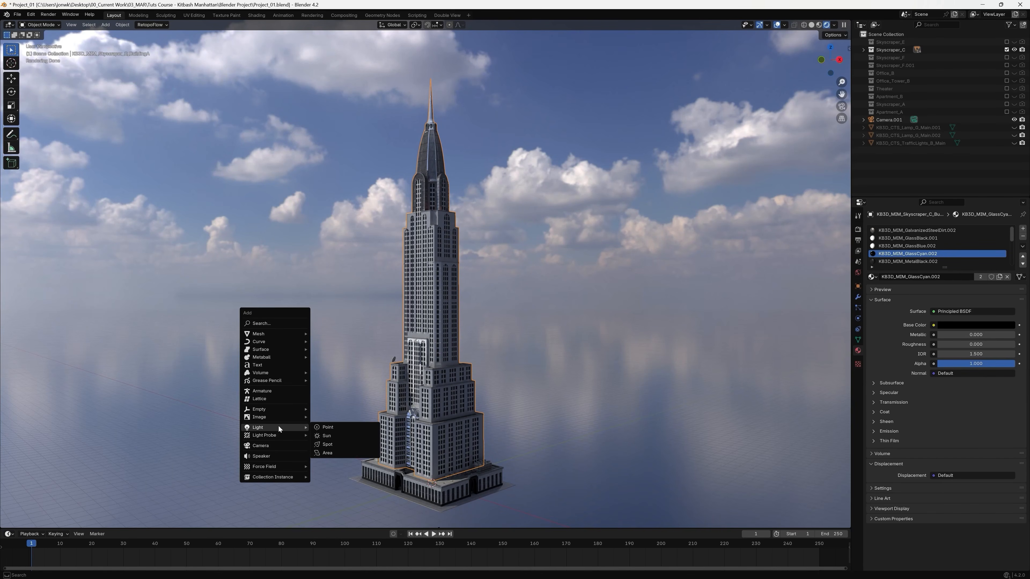
{"action": "left_click", "coordinate": [349, 454]}
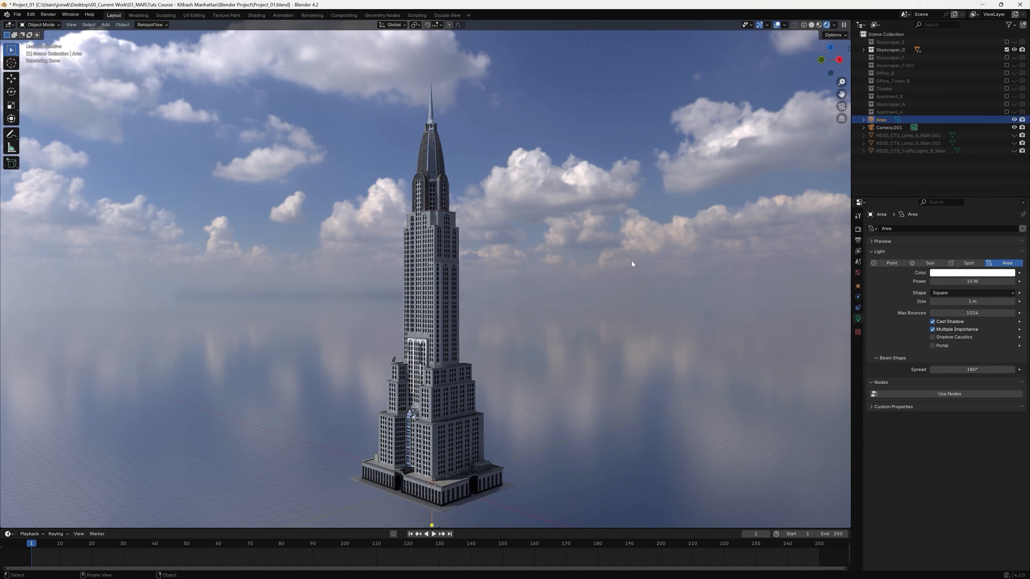
Move the area light up beside the tower's crown, level with the base of the spire, in an orthographic side-on view.
{"action": "middle_click_drag", "start_coordinate": [395, 336], "coordinate": [437, 380]}
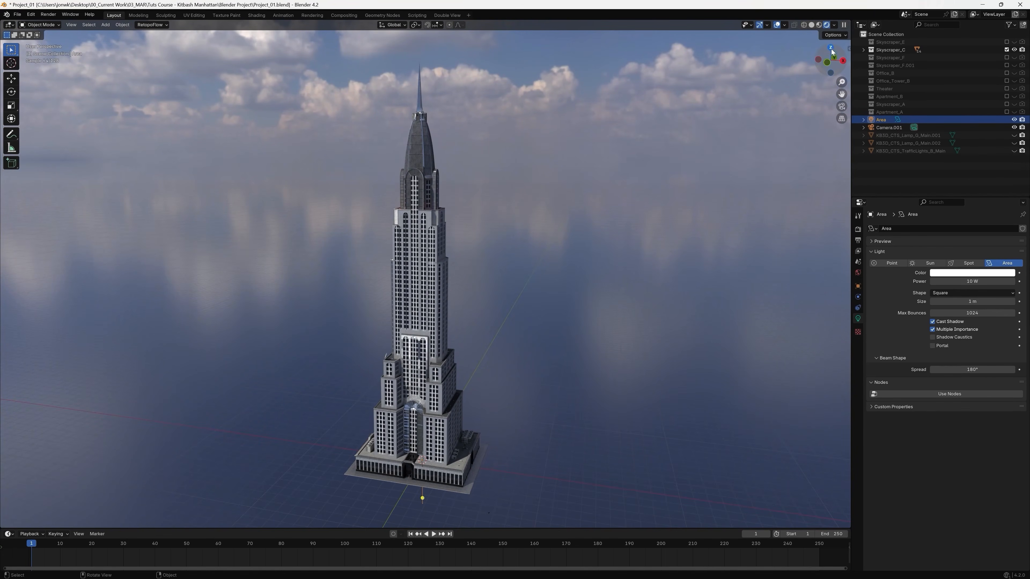
{"action": "left_click", "coordinate": [827, 63]}
{"action": "key", "text": "g"}
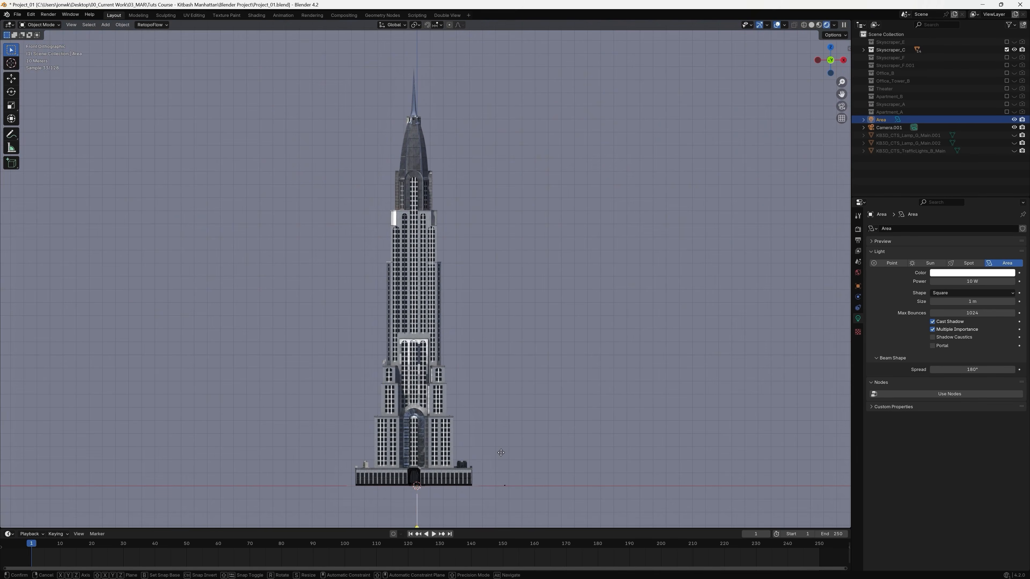
{"action": "left_click", "coordinate": [442, 89]}
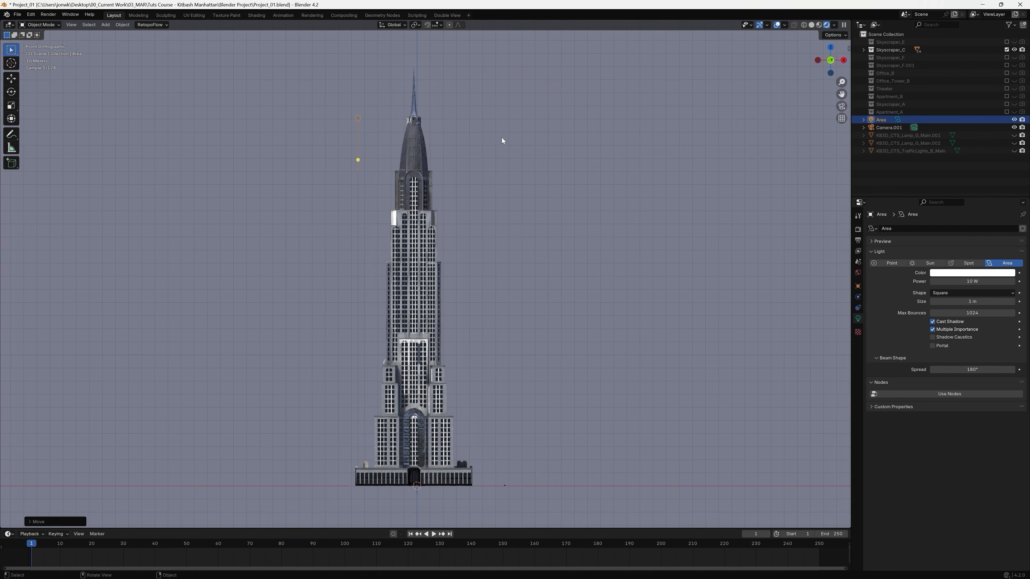
Scale the area light up in stages until its panel is wider than the tower's base.
{"action": "middle_click_drag", "start_coordinate": [490, 162], "coordinate": [459, 190]}
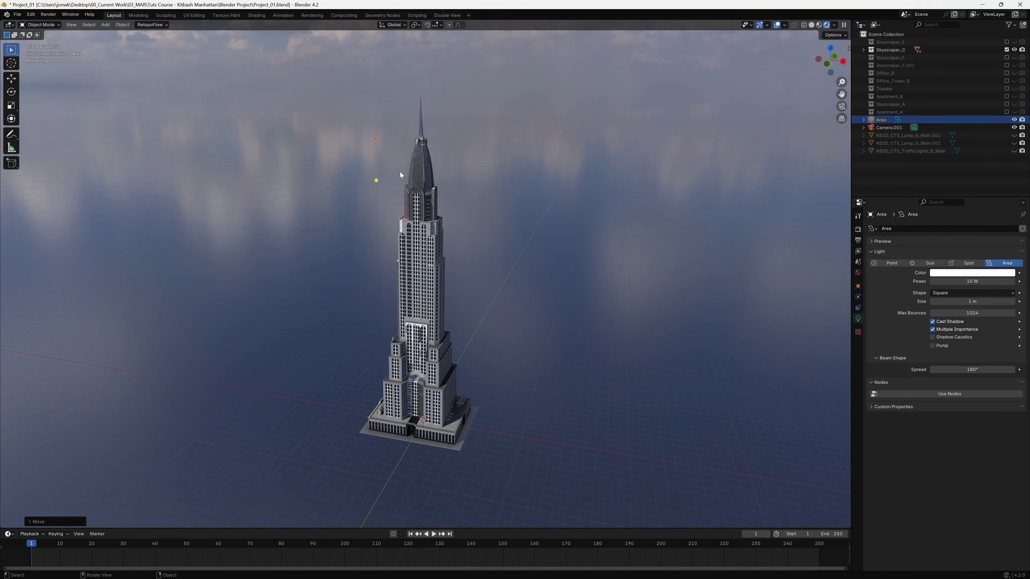
{"action": "key", "text": "s"}
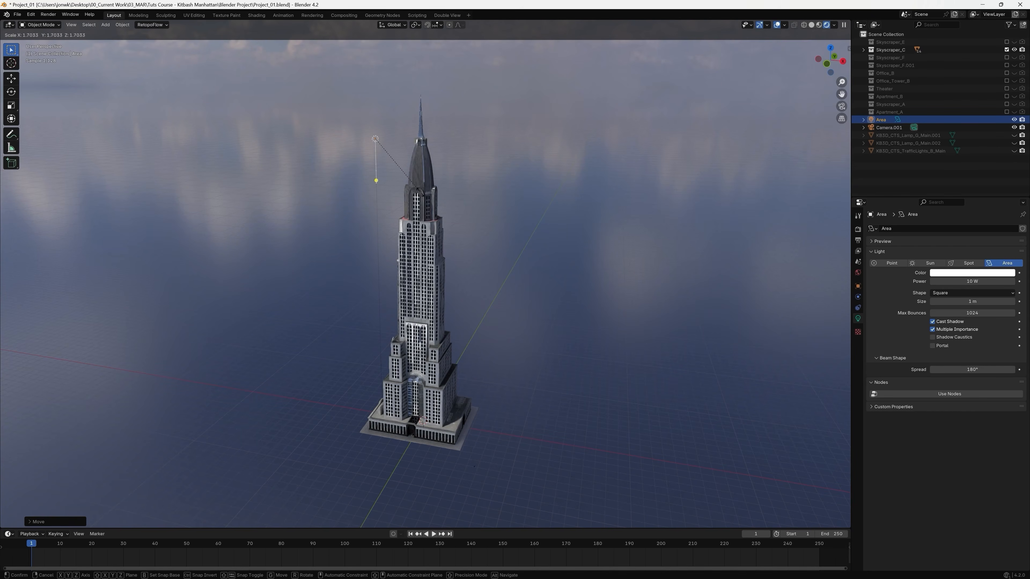
{"action": "left_click", "coordinate": [631, 294]}
{"action": "key", "text": "s"}
{"action": "left_click", "coordinate": [530, 242]}
{"action": "key", "text": "s"}
{"action": "left_click", "coordinate": [462, 195]}
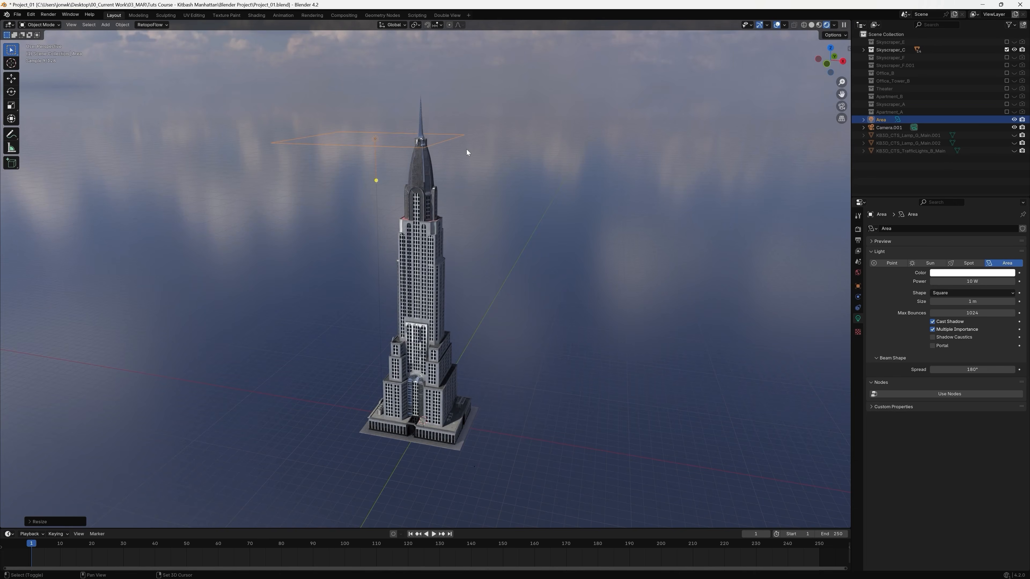
Rotate the area light about 70° in the front view so its panel faces the tower's crown.
{"action": "middle_click_drag", "start_coordinate": [466, 149], "coordinate": [490, 266], "text": "shift"}
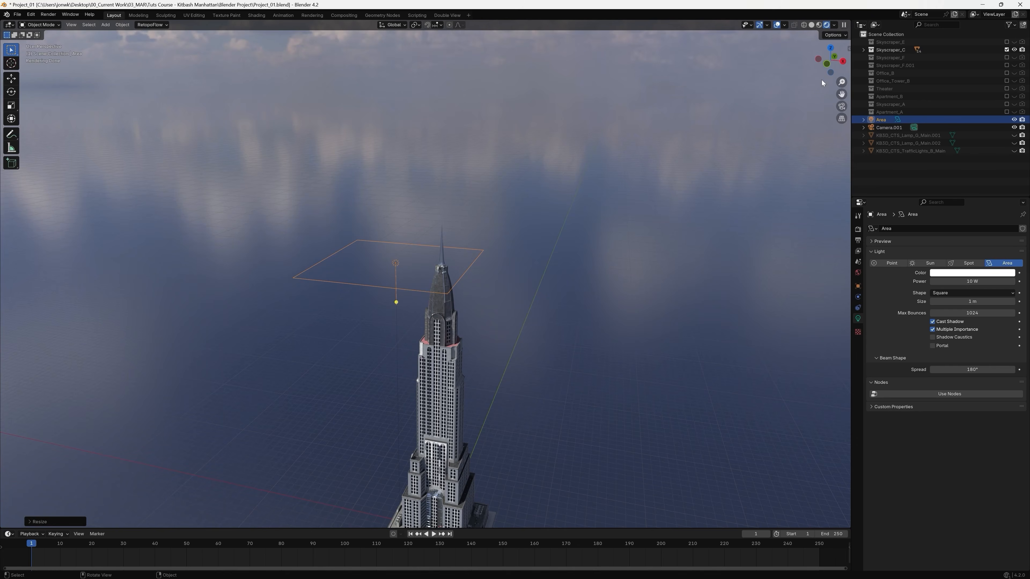
{"action": "left_click", "coordinate": [827, 64]}
{"action": "key", "text": "r"}
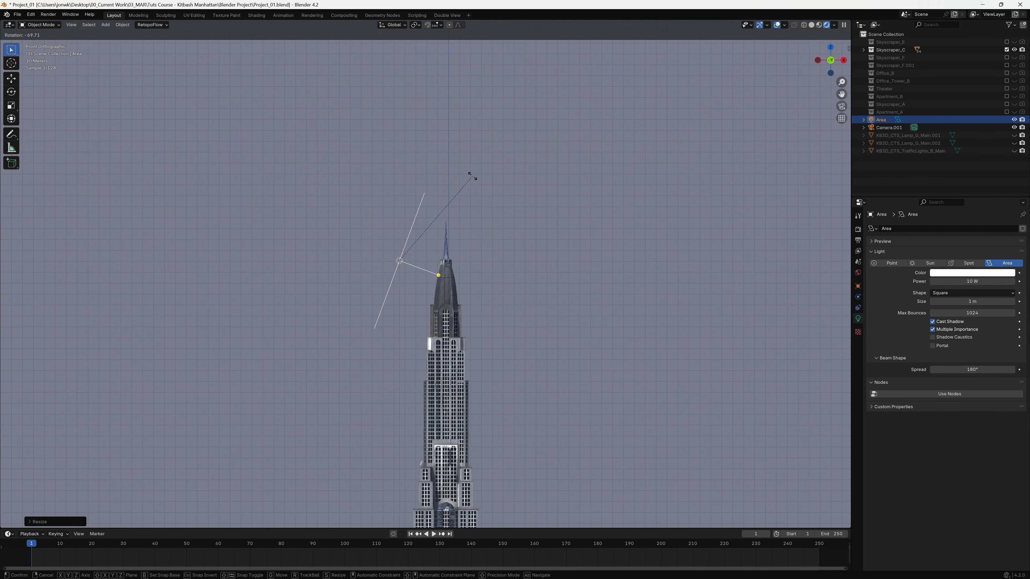
{"action": "left_click", "coordinate": [468, 169]}
{"action": "middle_click_drag", "start_coordinate": [488, 285], "coordinate": [517, 283]}
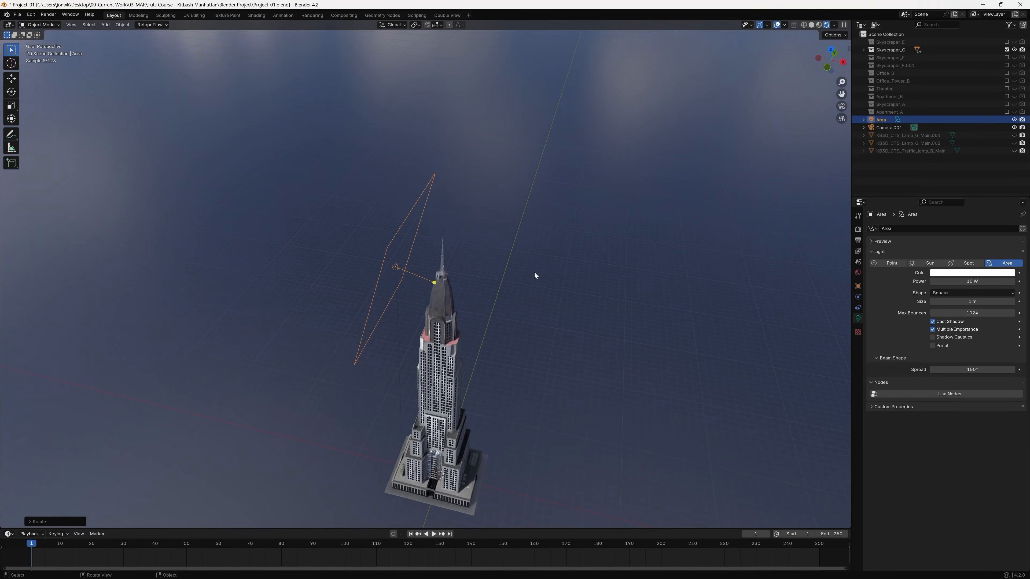
Set the area light's power to 10000 W.
{"action": "middle_click_drag", "start_coordinate": [797, 292], "coordinate": [456, 335]}
{"action": "scroll", "coordinate": [441, 350], "scroll_direction": "up", "scroll_amount": 2}
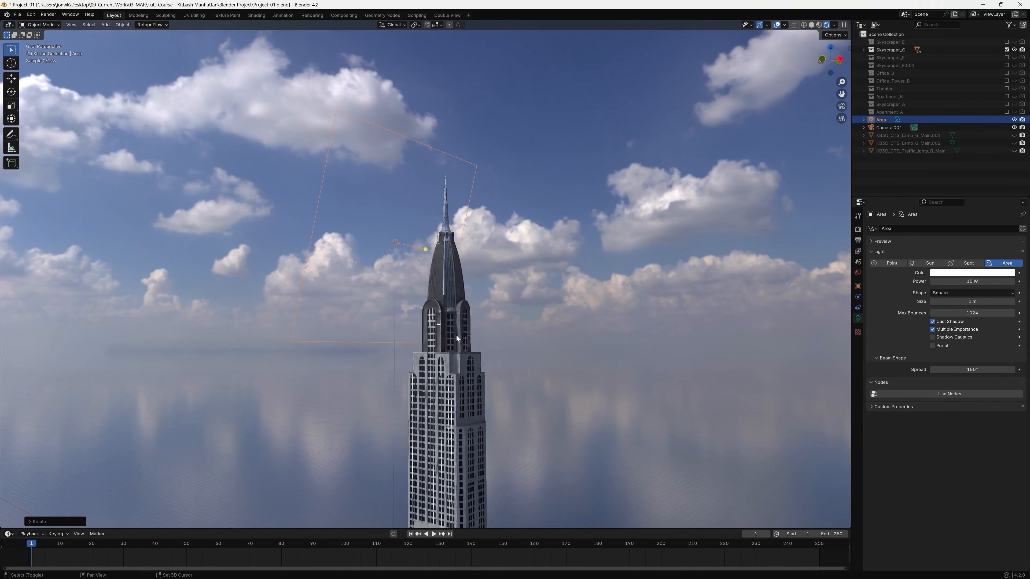
{"action": "double_click", "coordinate": [965, 280]}
{"action": "type", "text": "10"}
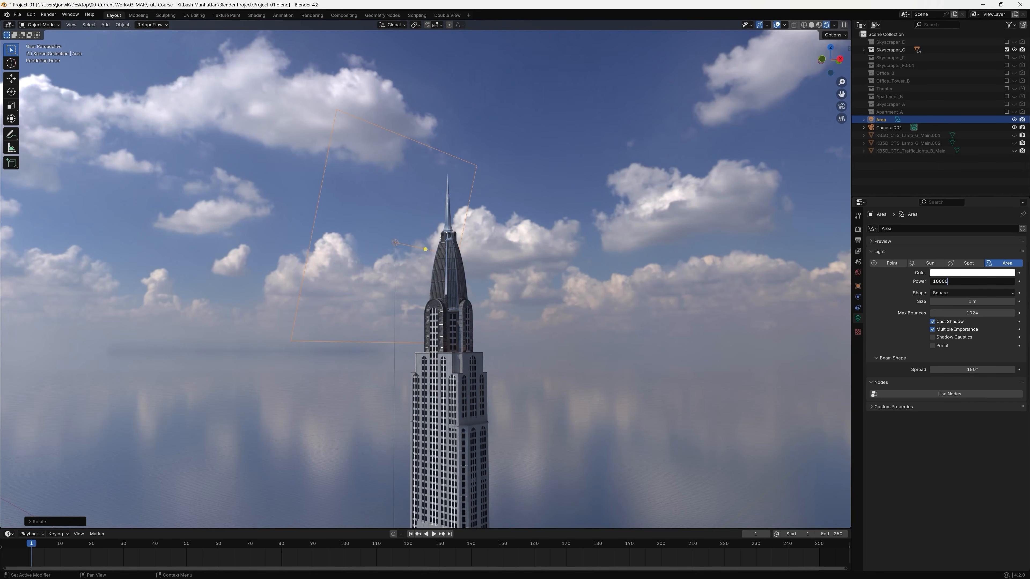
{"action": "key", "text": "Return"}
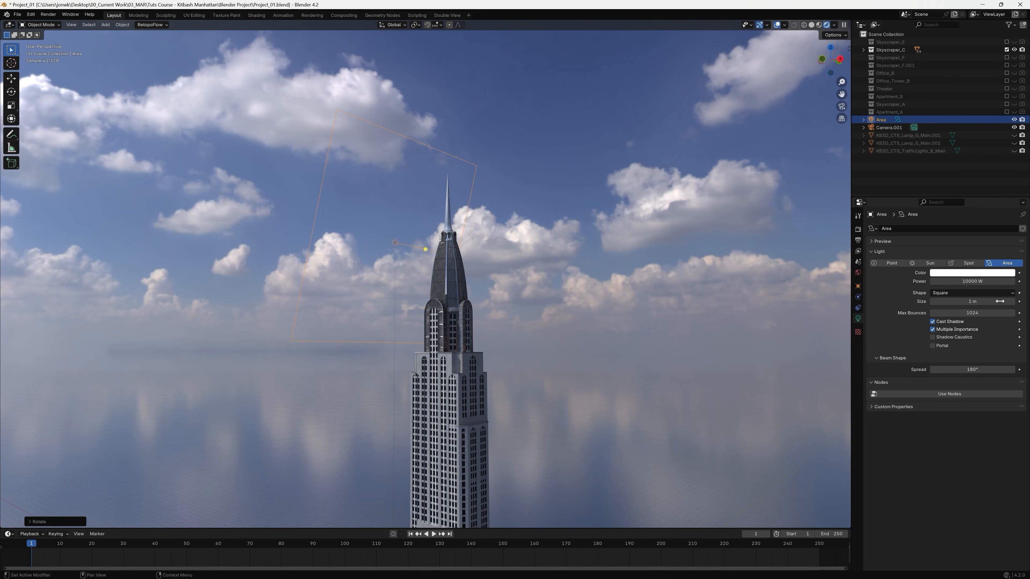
Turn the area light diagonally toward the tower in the top view and move it out to the tower's front-left corner.
{"action": "middle_click_drag", "start_coordinate": [559, 349], "coordinate": [552, 386]}
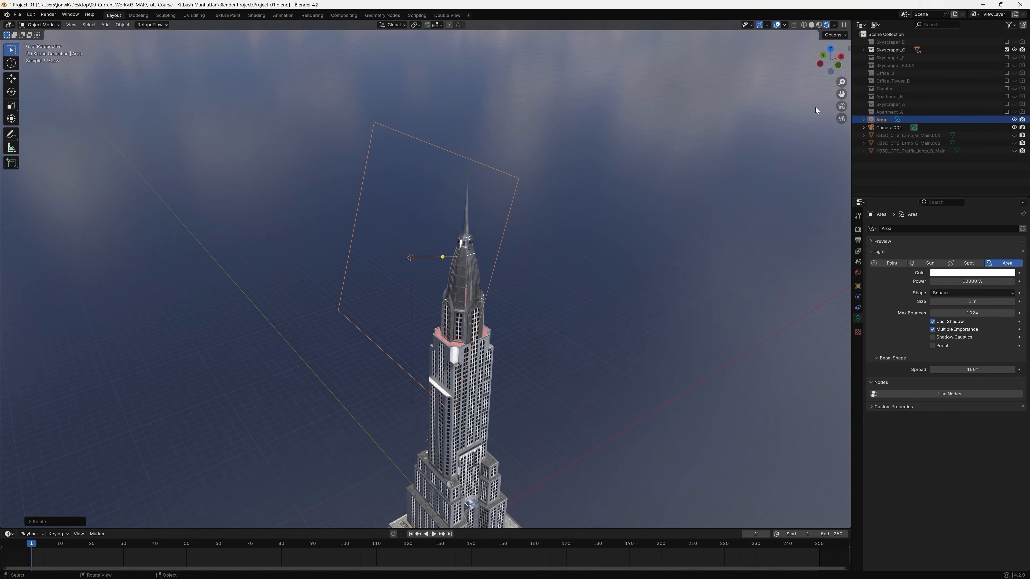
{"action": "left_click", "coordinate": [831, 48]}
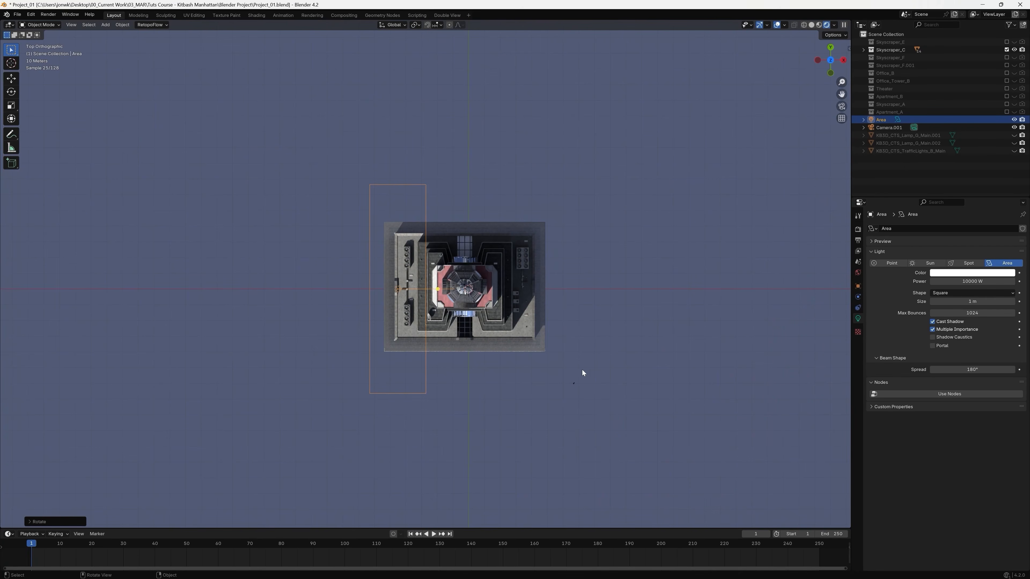
{"action": "key", "text": "r"}
{"action": "left_click", "coordinate": [612, 192]}
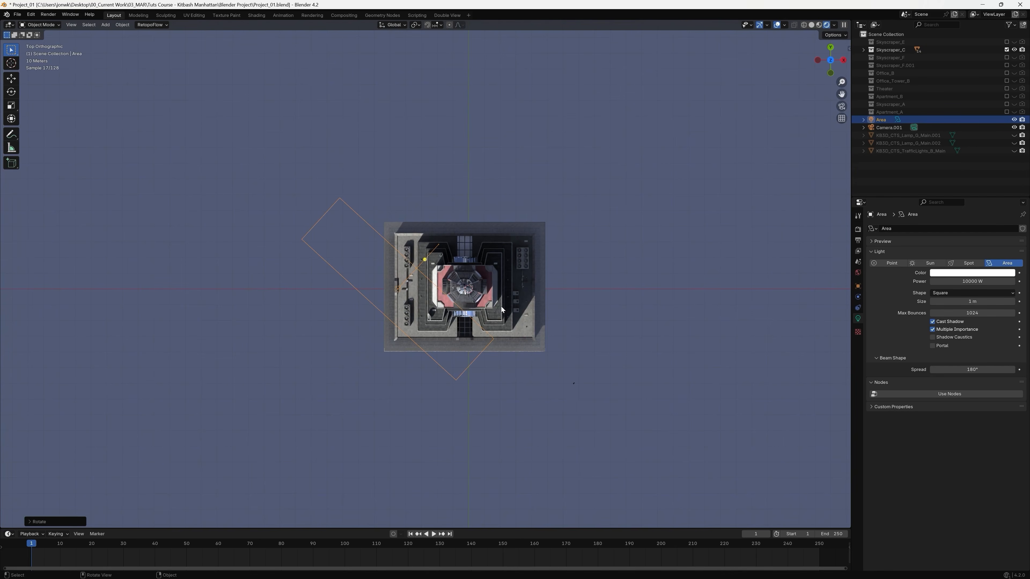
{"action": "key", "text": "g"}
{"action": "left_click", "coordinate": [501, 371]}
{"action": "middle_click_drag", "start_coordinate": [502, 370], "coordinate": [562, 334]}
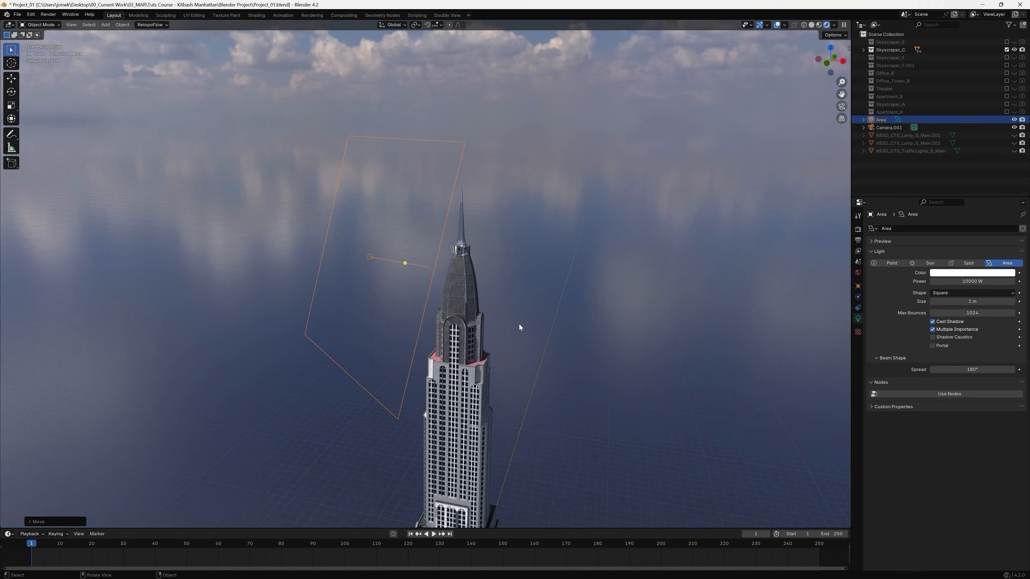
Lower the area light in the front view until it sits beside the arched tier below the crown.
{"action": "left_click", "coordinate": [827, 63]}
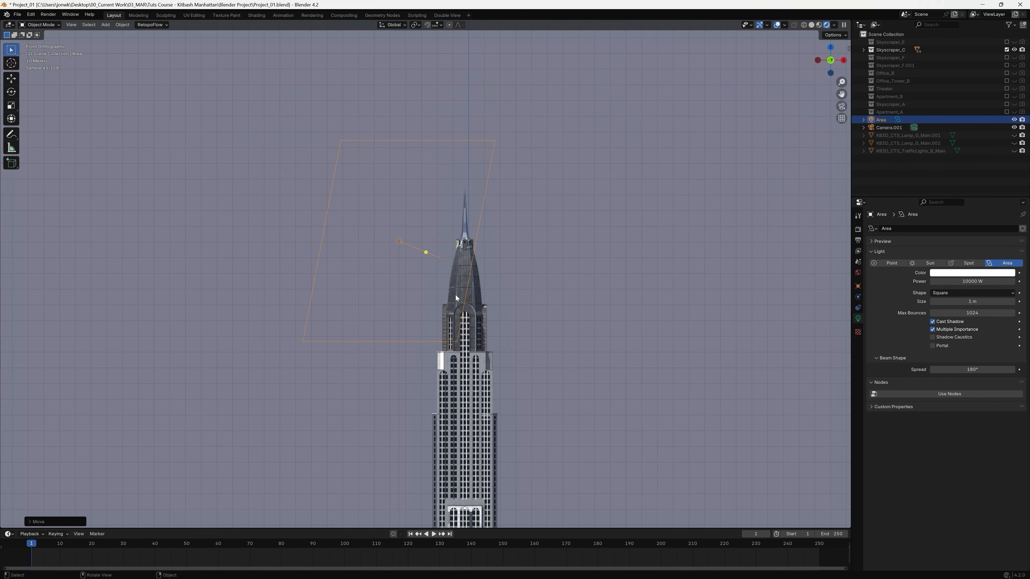
{"action": "key", "text": "g"}
{"action": "left_click", "coordinate": [461, 374]}
Raise the area light's power to 50000 W.
{"action": "left_click", "coordinate": [957, 282]}
{"action": "key", "text": "Home"}
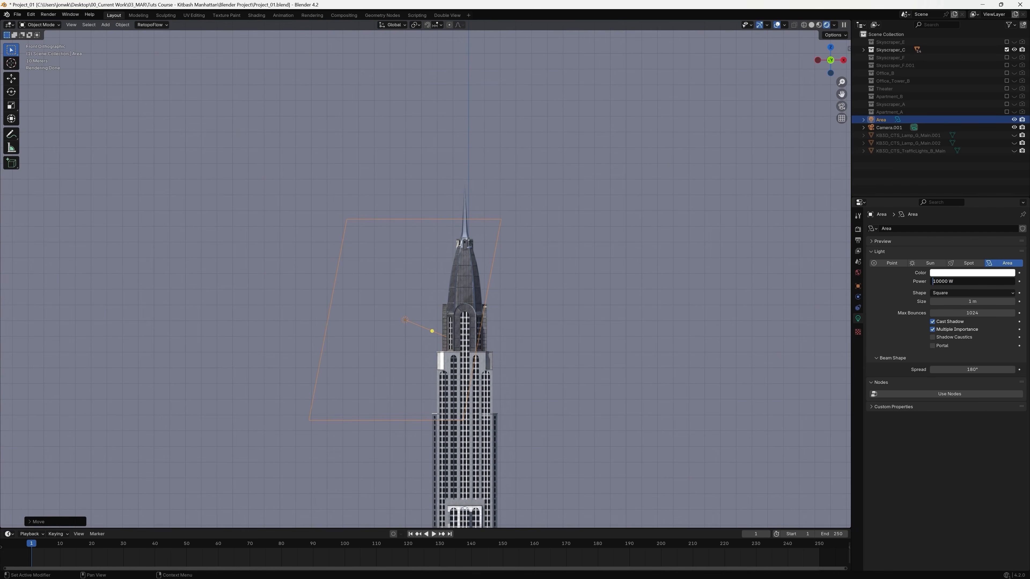
{"action": "type", "text": "5"}
{"action": "key", "text": "Return"}
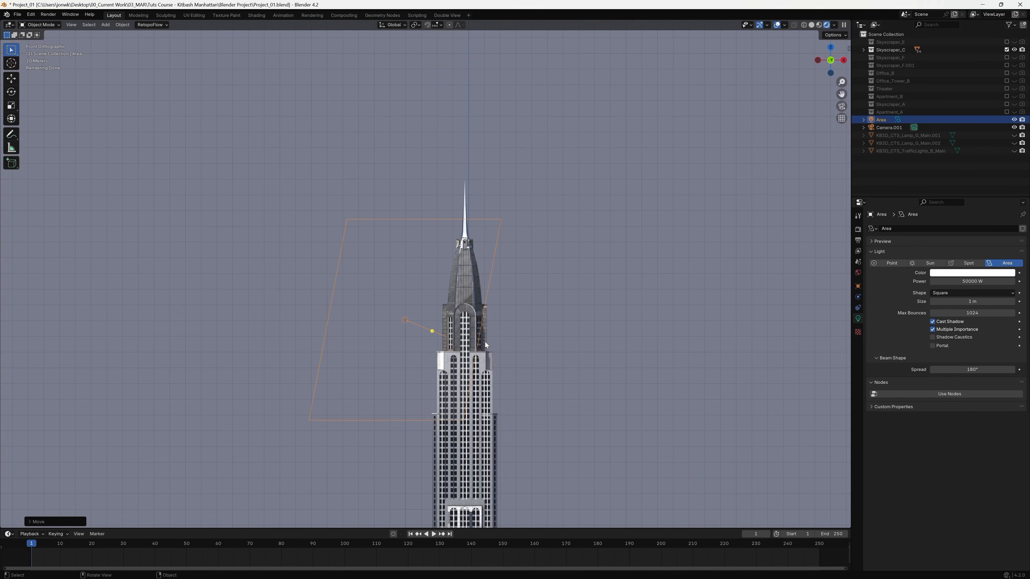
Hide and show the area light repeatedly to compare the tower's lighting with and without it, leaving the light visible.
{"action": "left_click", "coordinate": [1014, 120]}
{"action": "left_click", "coordinate": [1014, 119]}
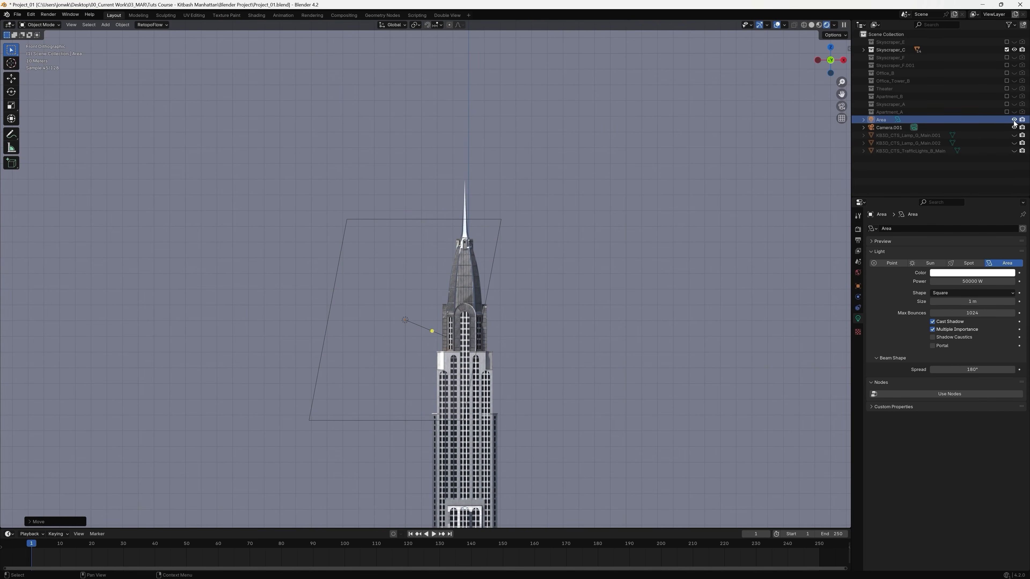
{"action": "left_click", "coordinate": [1014, 120]}
{"action": "left_click", "coordinate": [1014, 120]}
{"action": "left_click", "coordinate": [1014, 119]}
{"action": "left_click", "coordinate": [1014, 120]}
{"action": "left_click", "coordinate": [1014, 120]}
{"action": "left_click", "coordinate": [1014, 119]}
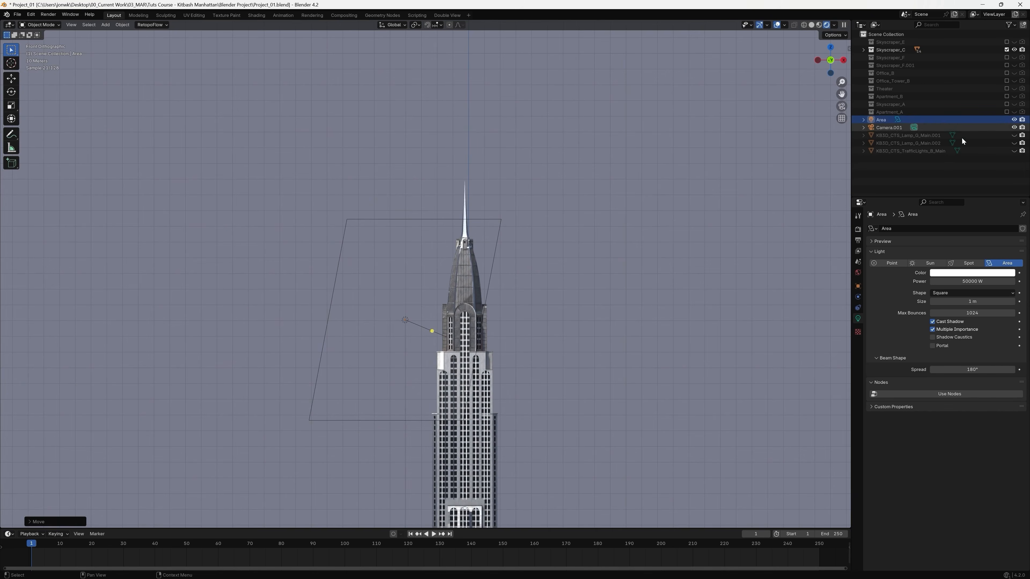
Tint the area light's color a pale warm yellow while viewing the tower through the scene camera.
{"action": "middle_click_drag", "start_coordinate": [557, 357], "coordinate": [531, 279]}
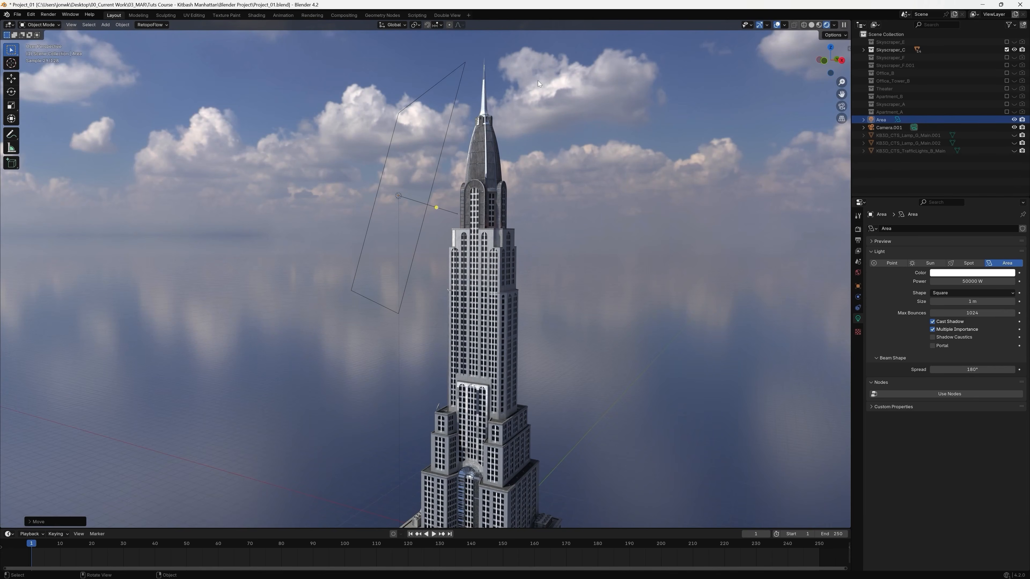
{"action": "left_click", "coordinate": [962, 273]}
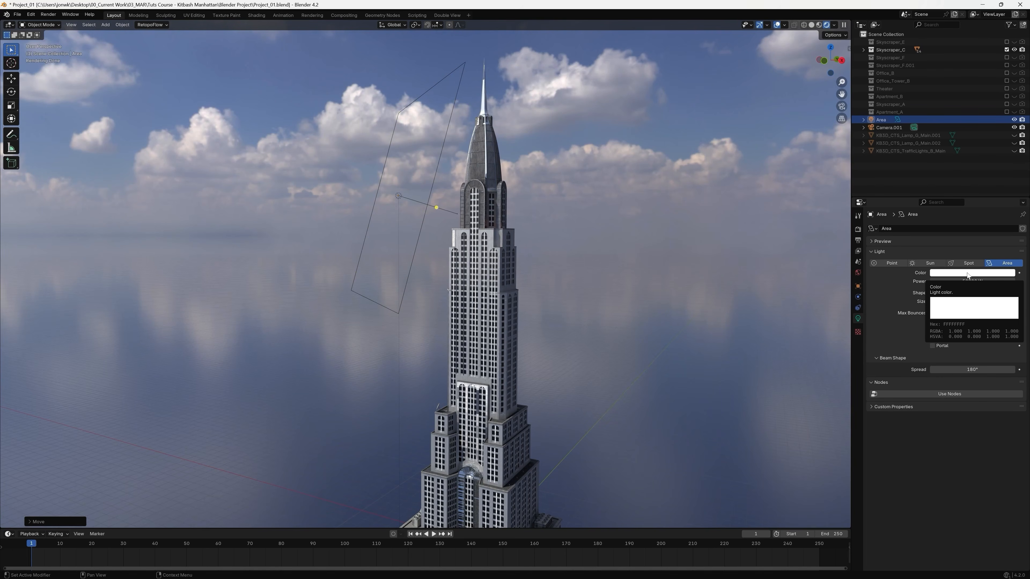
{"action": "left_click", "coordinate": [843, 106]}
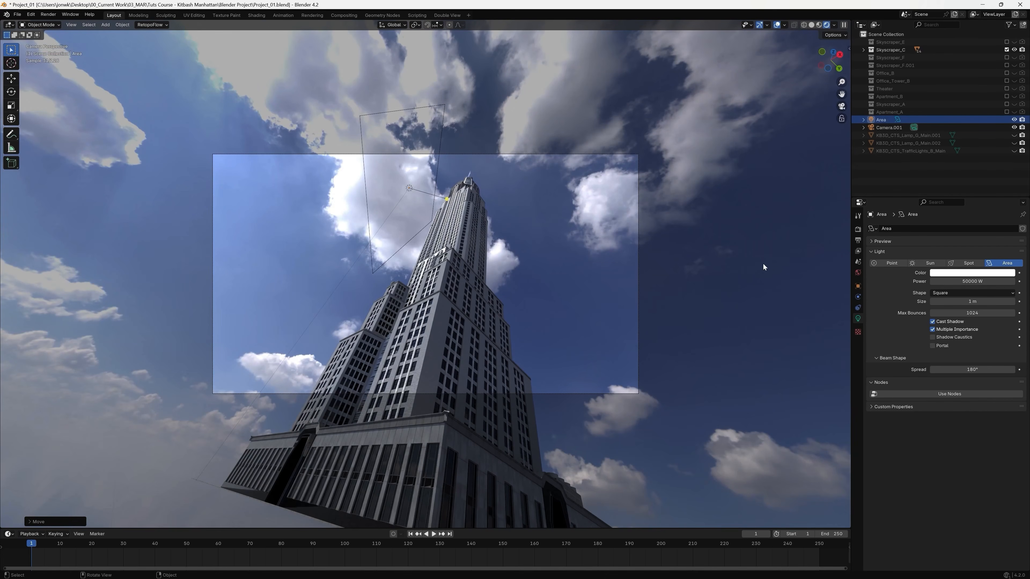
{"action": "left_click", "coordinate": [964, 274]}
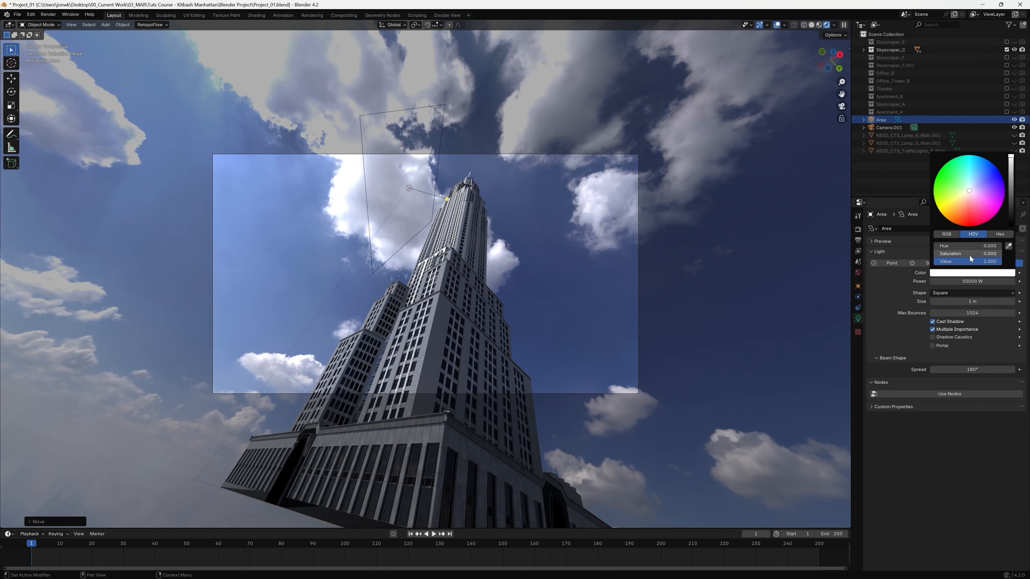
{"action": "left_click", "coordinate": [968, 191]}
{"action": "left_click_drag", "start_coordinate": [966, 190], "coordinate": [968, 191]}
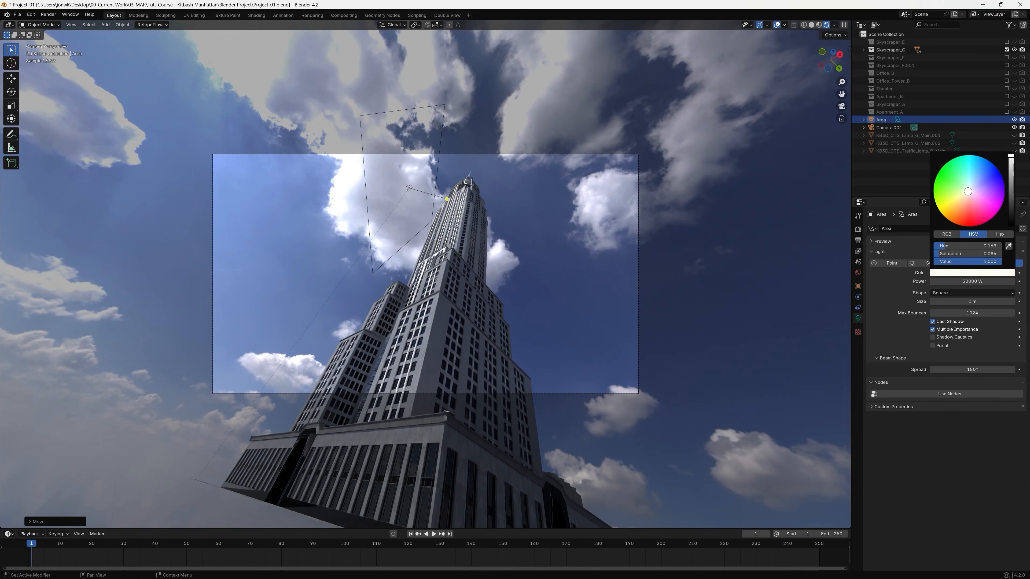
{"action": "left_click_drag", "start_coordinate": [968, 191], "coordinate": [966, 191]}
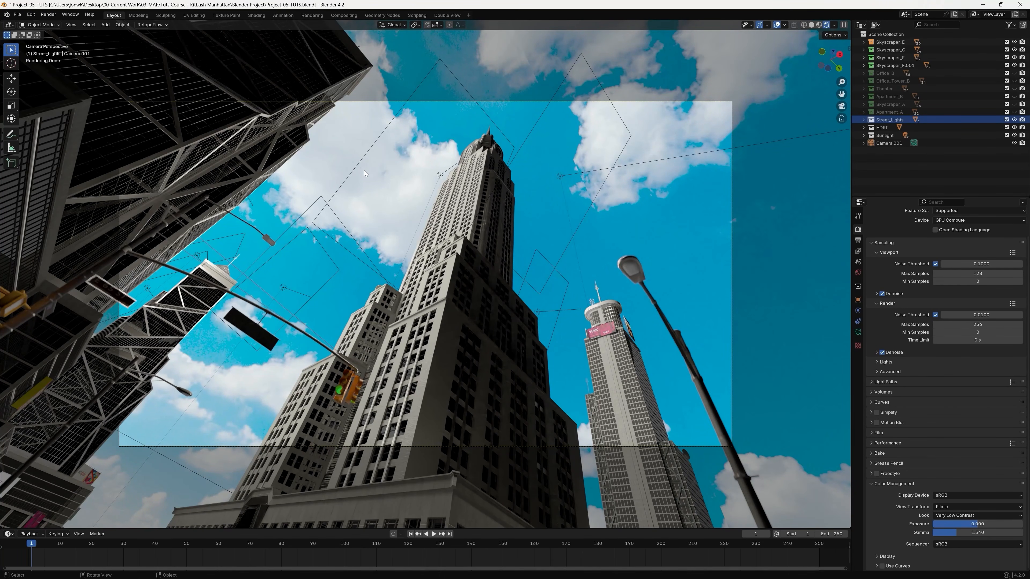
Select the area lights around the buildings one after another in the Project_05_TUTS scene to examine their placement.
{"action": "left_click", "coordinate": [368, 150]}
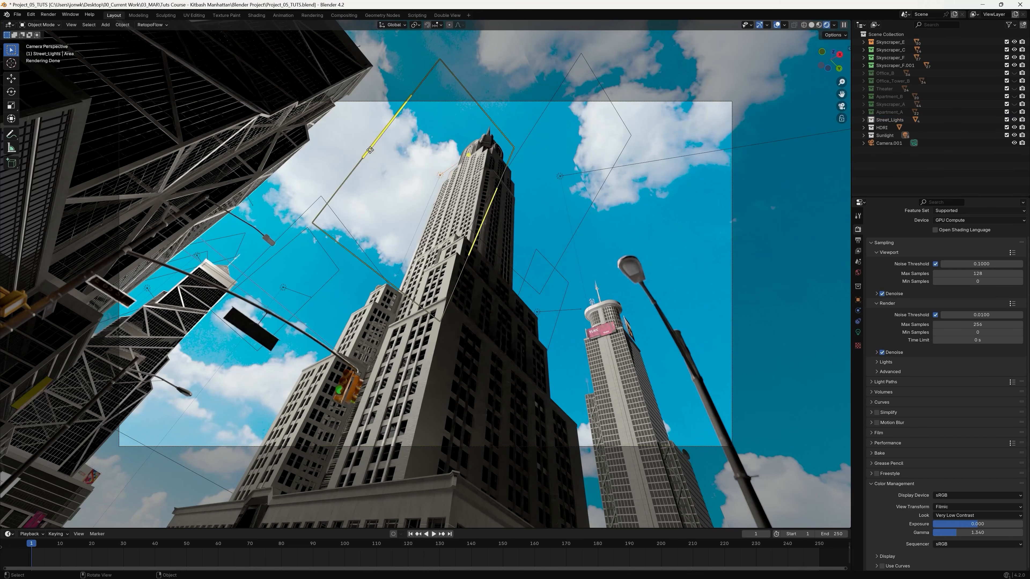
{"action": "left_click", "coordinate": [546, 106]}
{"action": "left_click", "coordinate": [284, 246]}
{"action": "left_click", "coordinate": [233, 235]}
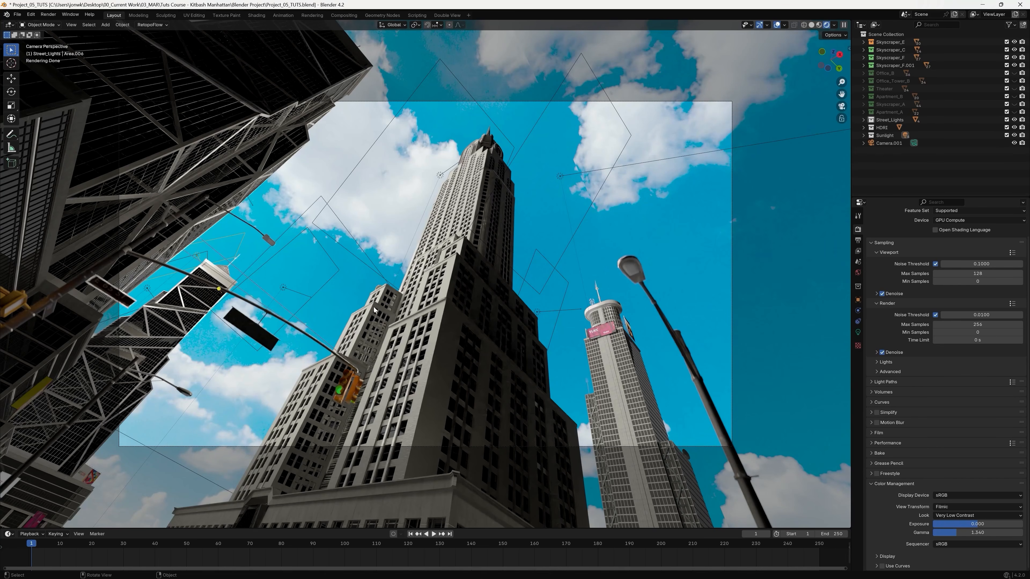
{"action": "left_click", "coordinate": [337, 271]}
{"action": "left_click", "coordinate": [310, 204]}
{"action": "left_click", "coordinate": [363, 157]}
{"action": "left_click", "coordinate": [567, 284]}
Exclude the Sunlight collection and re-enable it to compare the buildings with and without the area lights.
{"action": "left_click", "coordinate": [886, 136]}
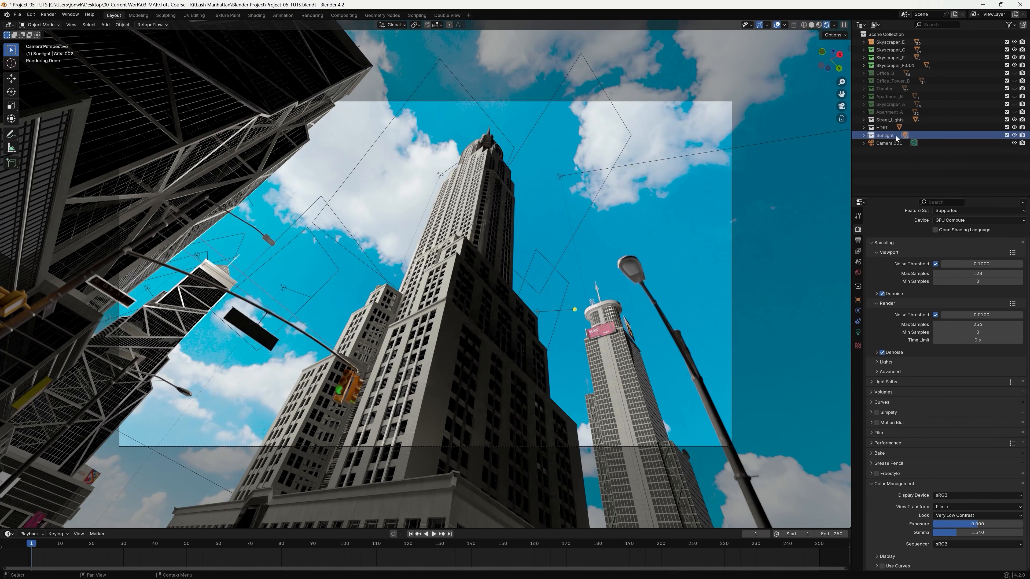
{"action": "left_click", "coordinate": [1007, 136]}
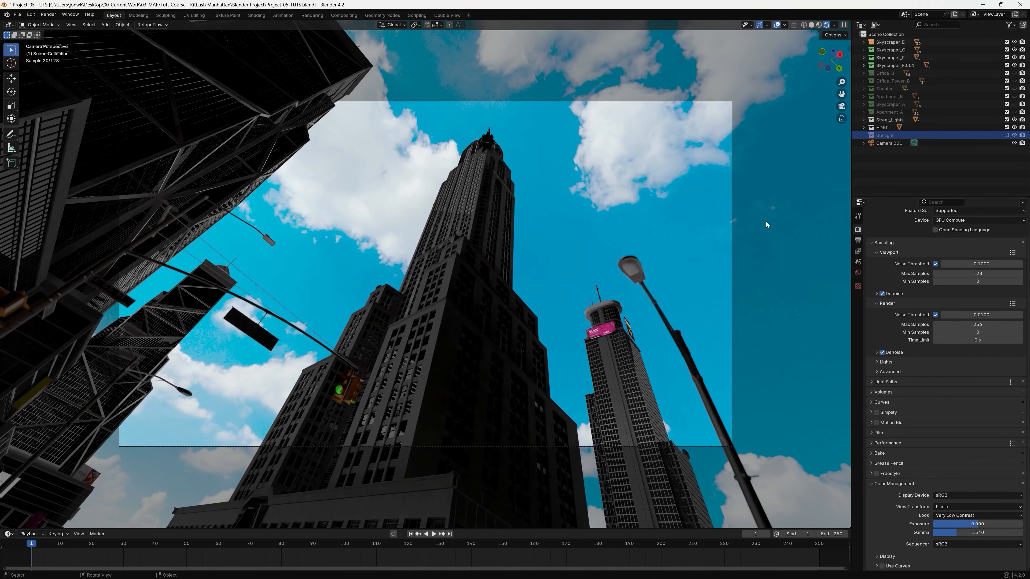
{"action": "left_click", "coordinate": [1007, 136]}
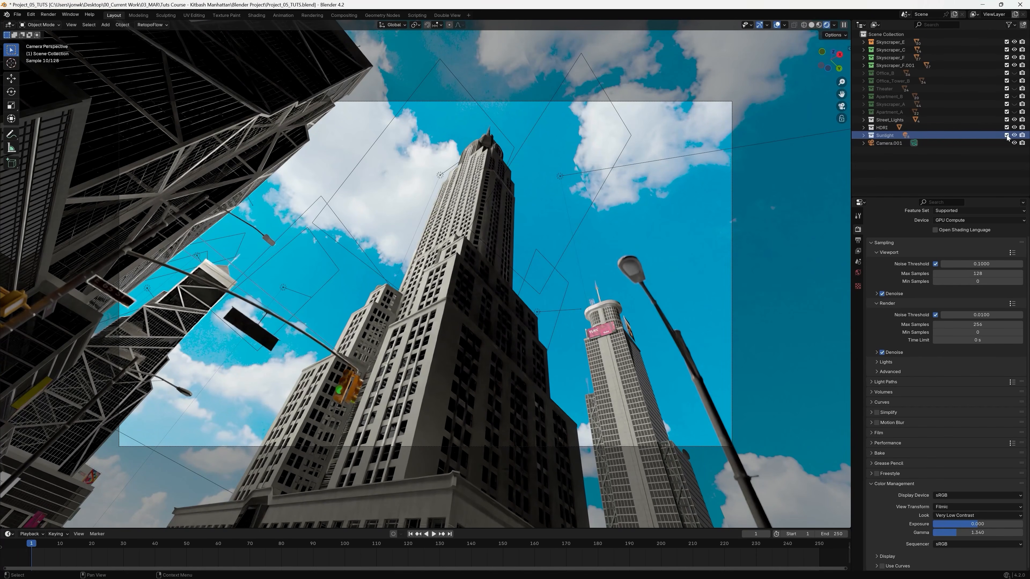
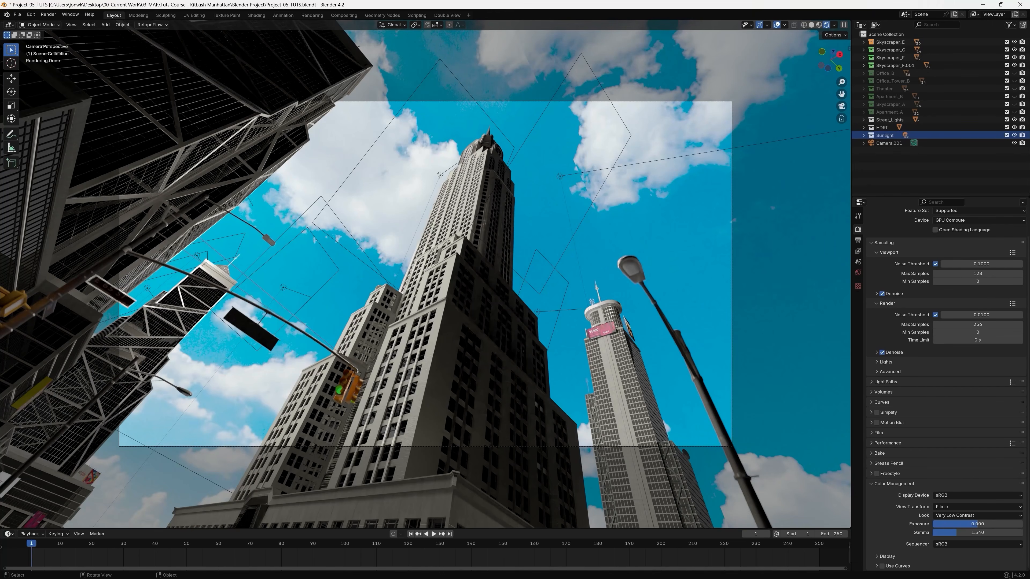
Switch the viewport to solid shading, leave the camera view and unhide Office_B, Office_Tower_B, Theater, Apartment_B, Skyscraper_A and Apartment_A.
{"action": "left_click", "coordinate": [811, 26]}
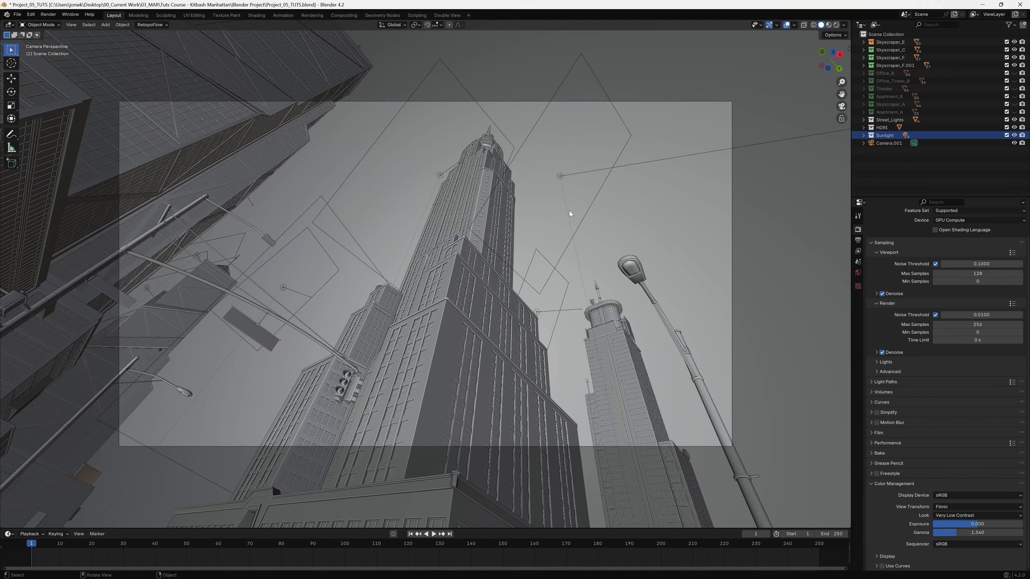
{"action": "middle_click_drag", "start_coordinate": [439, 215], "coordinate": [637, 226]}
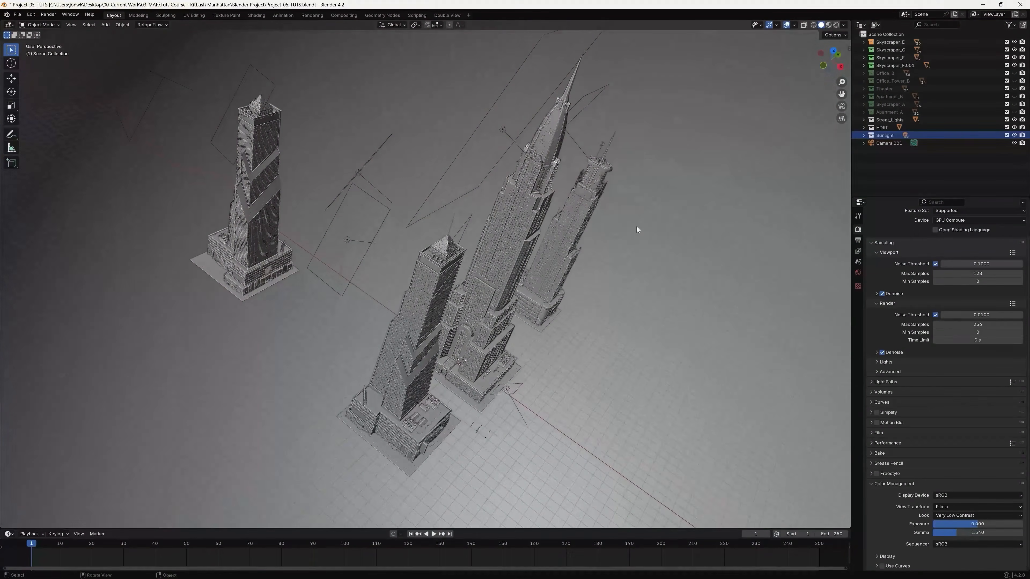
{"action": "left_click", "coordinate": [1014, 74]}
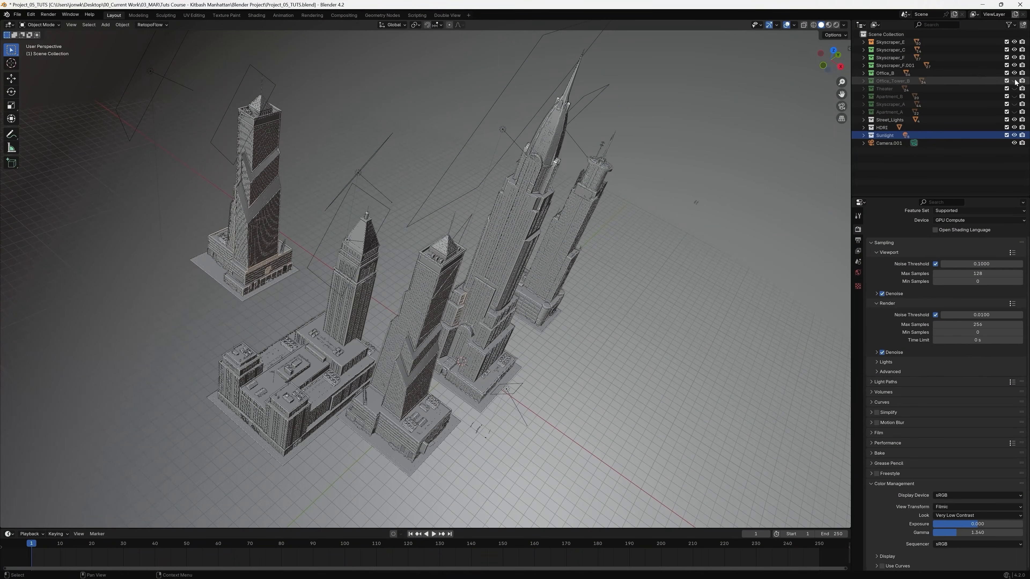
{"action": "left_click", "coordinate": [1014, 81]}
{"action": "left_click", "coordinate": [1014, 88]}
{"action": "left_click", "coordinate": [1014, 96]}
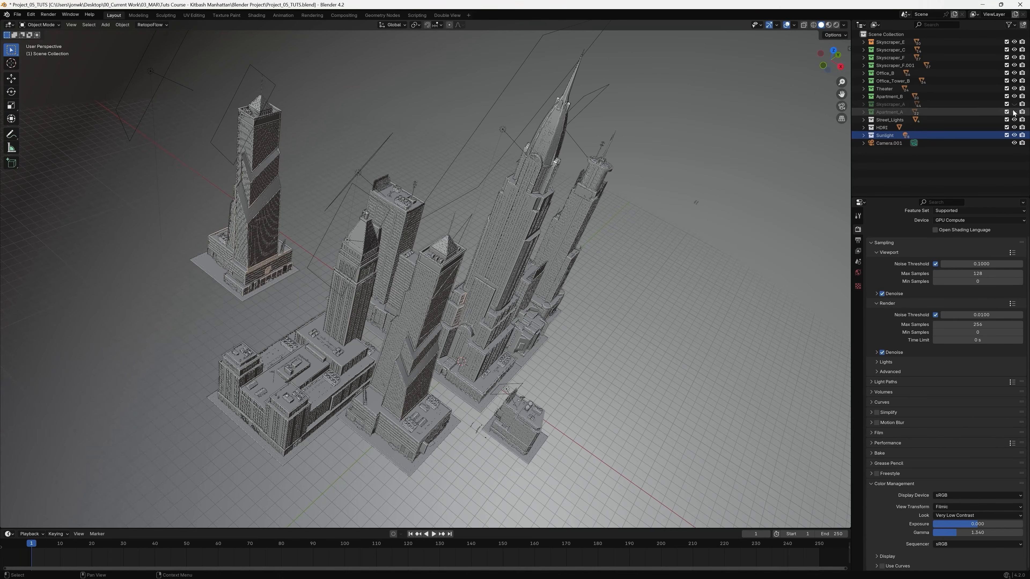
{"action": "left_click", "coordinate": [1014, 105]}
{"action": "left_click", "coordinate": [1014, 112]}
Examine the placement of the area lights around the complete set of buildings from several angles, selecting some of them.
{"action": "middle_click_drag", "start_coordinate": [659, 259], "coordinate": [589, 264]}
{"action": "middle_click_drag", "start_coordinate": [616, 276], "coordinate": [476, 139]}
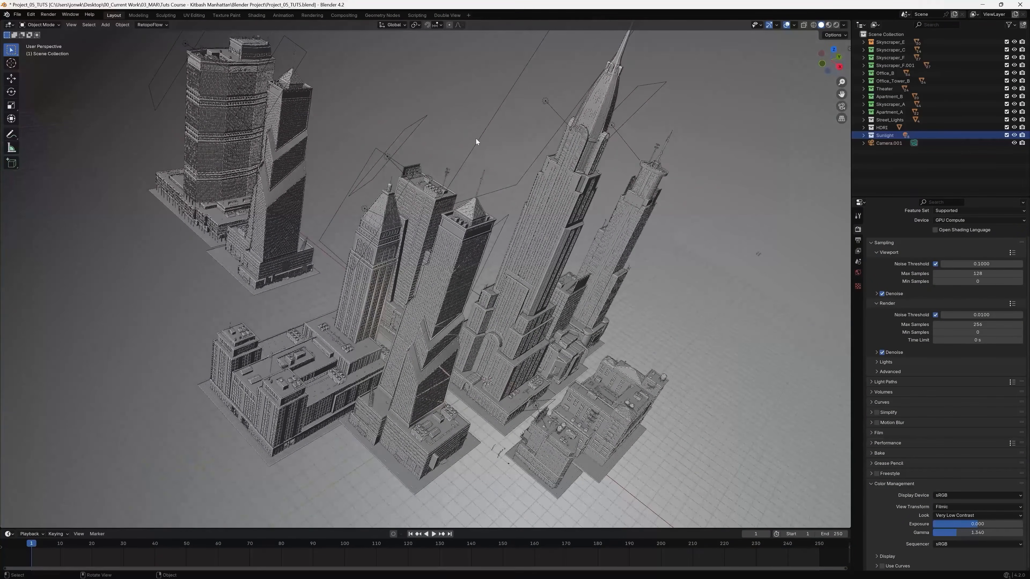
{"action": "left_click", "coordinate": [480, 139]}
{"action": "middle_click_drag", "start_coordinate": [634, 200], "coordinate": [627, 128]}
{"action": "left_click", "coordinate": [642, 136]}
{"action": "middle_click_drag", "start_coordinate": [549, 178], "coordinate": [570, 188]}
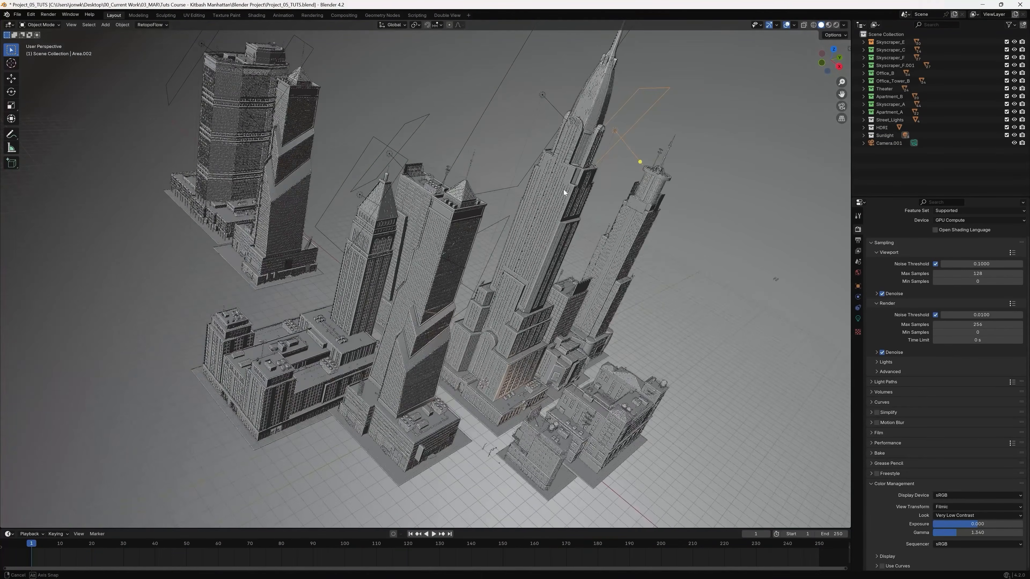
{"action": "middle_click_drag", "start_coordinate": [502, 203], "coordinate": [524, 212]}
{"action": "middle_click_drag", "start_coordinate": [472, 179], "coordinate": [488, 183]}
{"action": "left_click", "coordinate": [489, 168]}
{"action": "left_click", "coordinate": [488, 112]}
{"action": "middle_click_drag", "start_coordinate": [512, 167], "coordinate": [563, 320], "text": "shift"}
{"action": "middle_click_drag", "start_coordinate": [443, 199], "coordinate": [413, 160]}
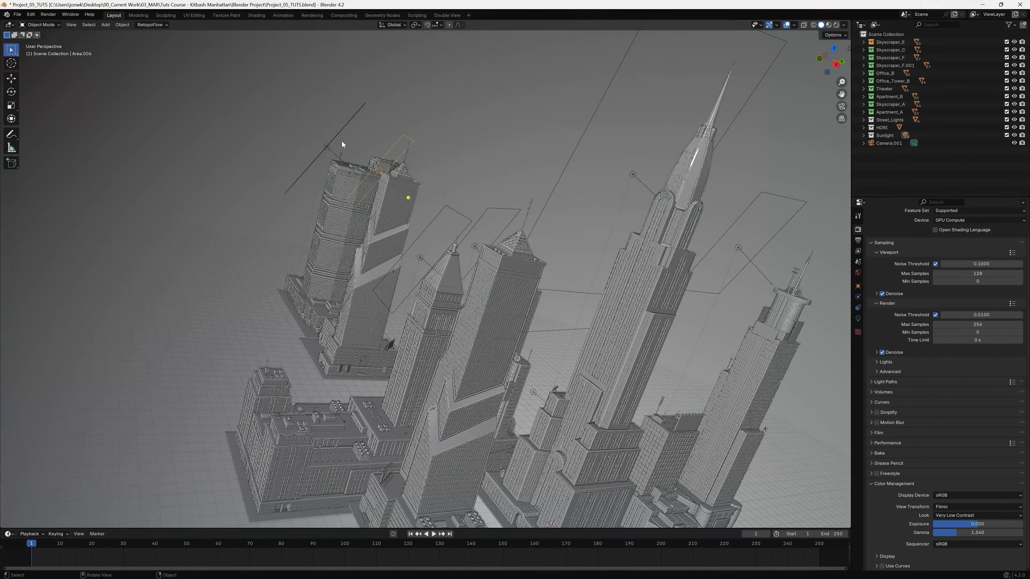
{"action": "middle_click_drag", "start_coordinate": [356, 153], "coordinate": [444, 261], "text": "shift"}
{"action": "scroll", "coordinate": [420, 258], "scroll_direction": "up", "scroll_amount": 3}
{"action": "middle_click_drag", "start_coordinate": [748, 490], "coordinate": [595, 272], "text": "shift"}
{"action": "scroll", "coordinate": [639, 287], "scroll_direction": "down", "scroll_amount": 3}
{"action": "scroll", "coordinate": [642, 277], "scroll_direction": "down", "scroll_amount": 2}
{"action": "scroll", "coordinate": [590, 263], "scroll_direction": "down", "scroll_amount": 3}
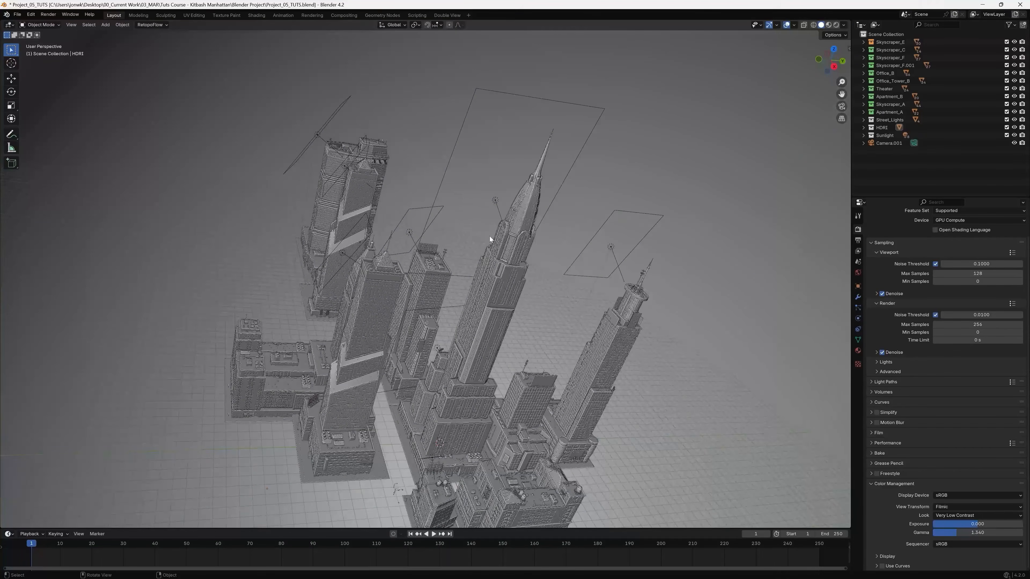
{"action": "scroll", "coordinate": [489, 236], "scroll_direction": "up", "scroll_amount": 6}
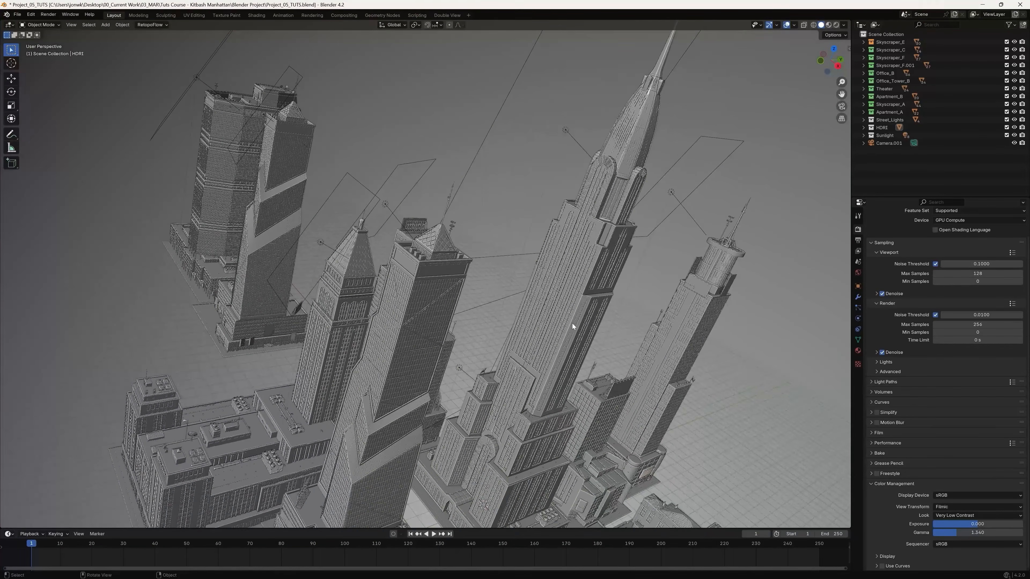
{"action": "scroll", "coordinate": [572, 324], "scroll_direction": "up", "scroll_amount": 6}
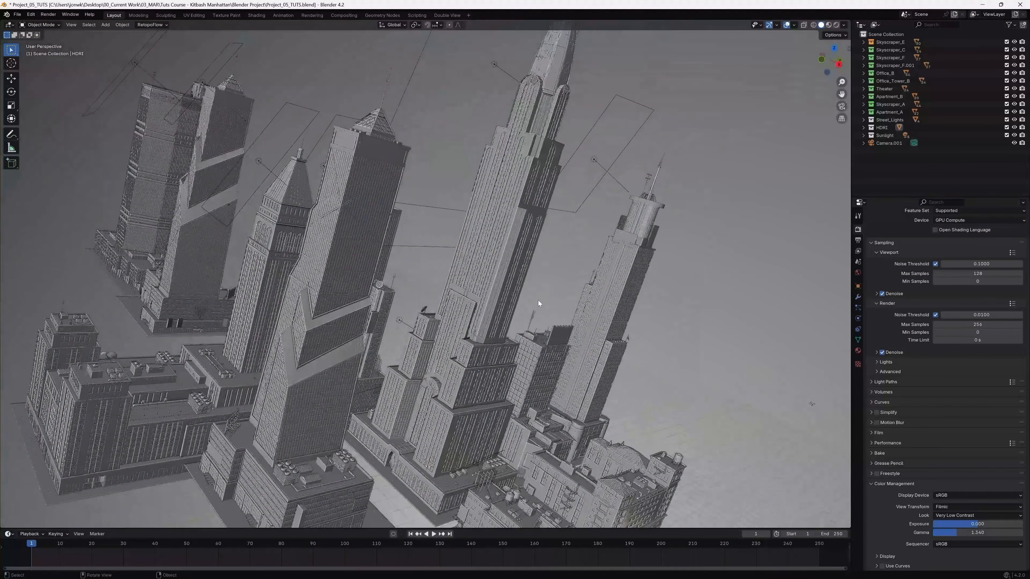
{"action": "middle_click_drag", "start_coordinate": [539, 301], "coordinate": [615, 316]}
{"action": "scroll", "coordinate": [614, 316], "scroll_direction": "down", "scroll_amount": 2}
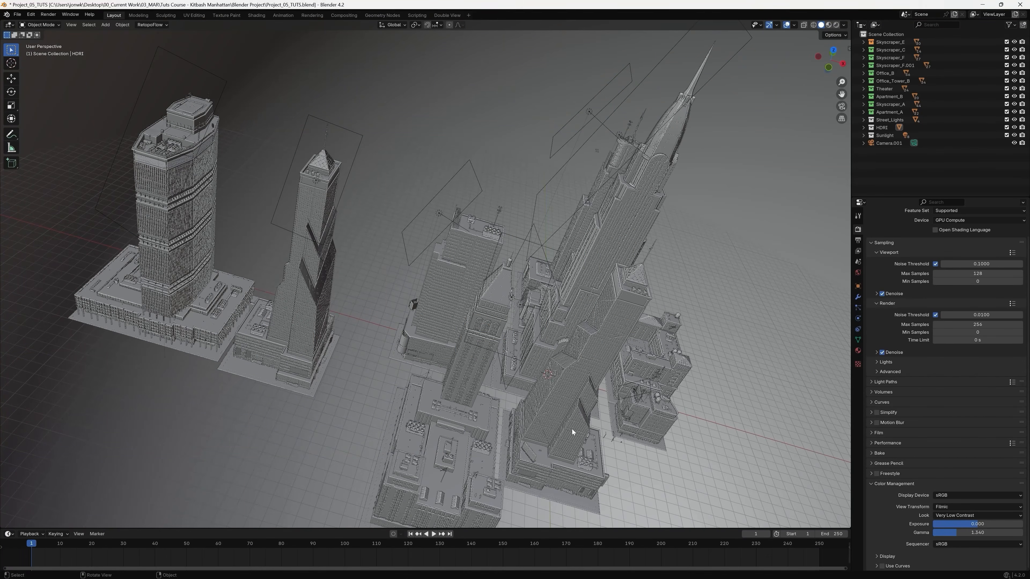
Add a cube mesh to the scene and rename it Fog.
{"action": "key", "text": "shift+a"}
{"action": "mouse_move", "coordinate": [575, 429]}
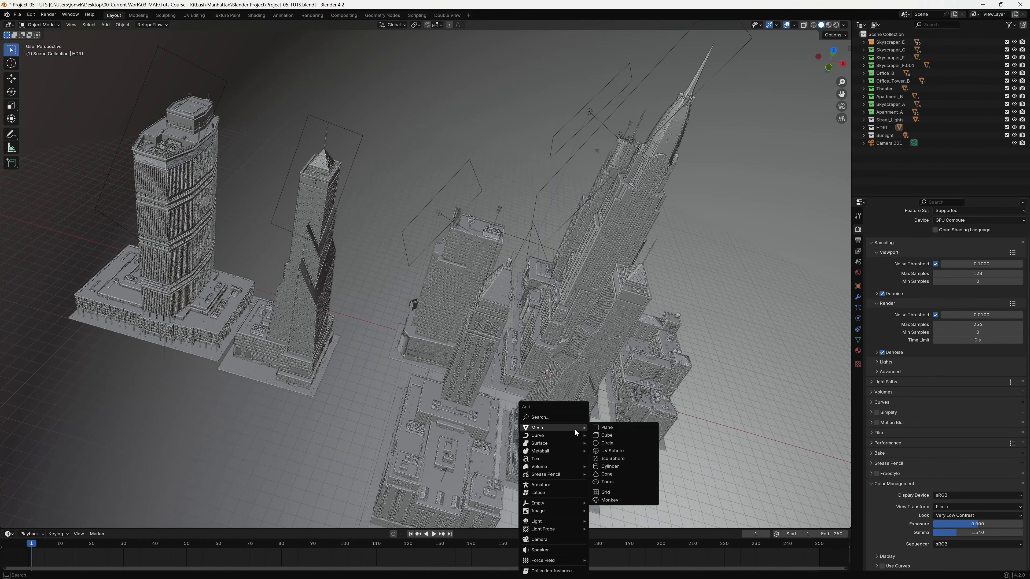
{"action": "left_click", "coordinate": [620, 436]}
{"action": "middle_click_drag", "start_coordinate": [602, 424], "coordinate": [534, 388], "text": "shift"}
{"action": "double_click", "coordinate": [881, 151]}
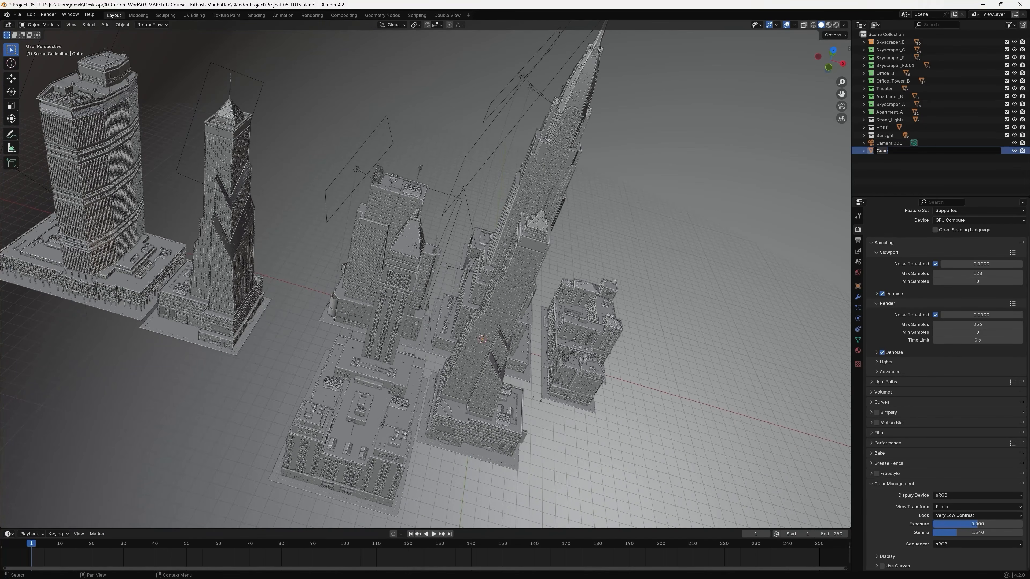
{"action": "type", "text": "Fog"}
{"action": "key", "text": "Return"}
Scale the Fog cube up uniformly until it surrounds the central group of buildings.
{"action": "key", "text": "s"}
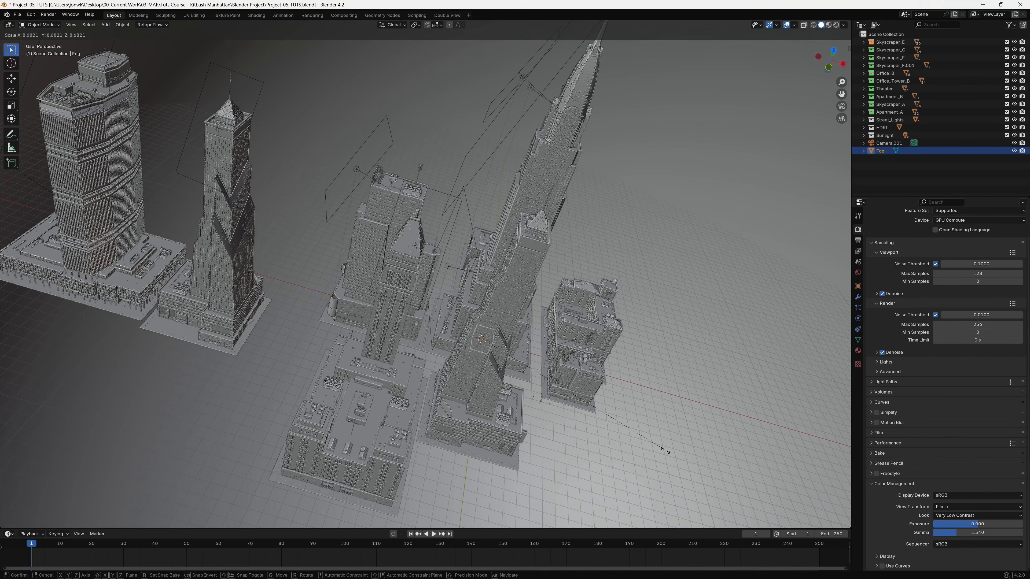
{"action": "left_click", "coordinate": [666, 450]}
{"action": "key", "text": "s"}
{"action": "left_click", "coordinate": [643, 408]}
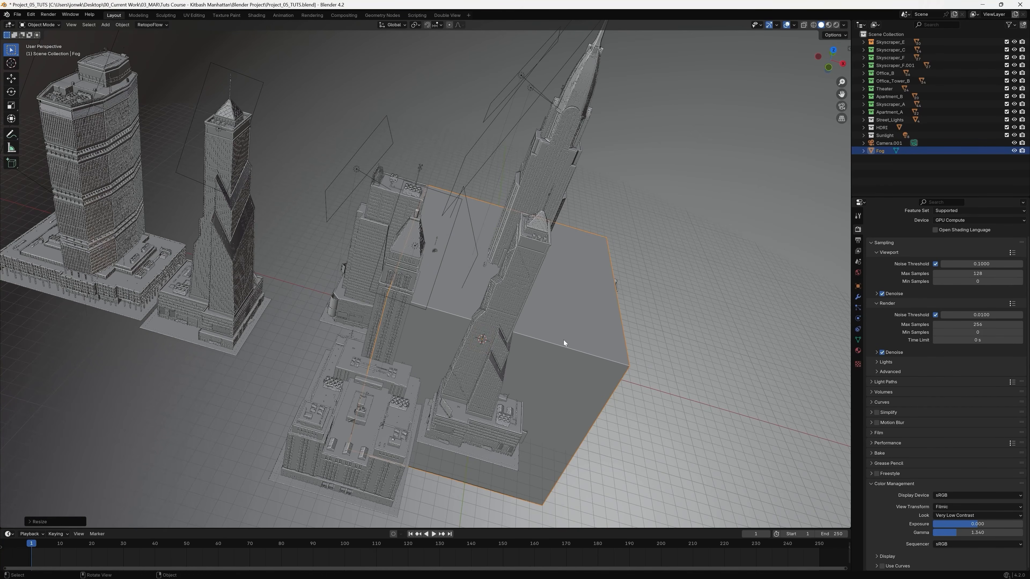
{"action": "key", "text": "s"}
{"action": "left_click", "coordinate": [610, 367]}
{"action": "scroll", "coordinate": [611, 368], "scroll_direction": "down", "scroll_amount": 2}
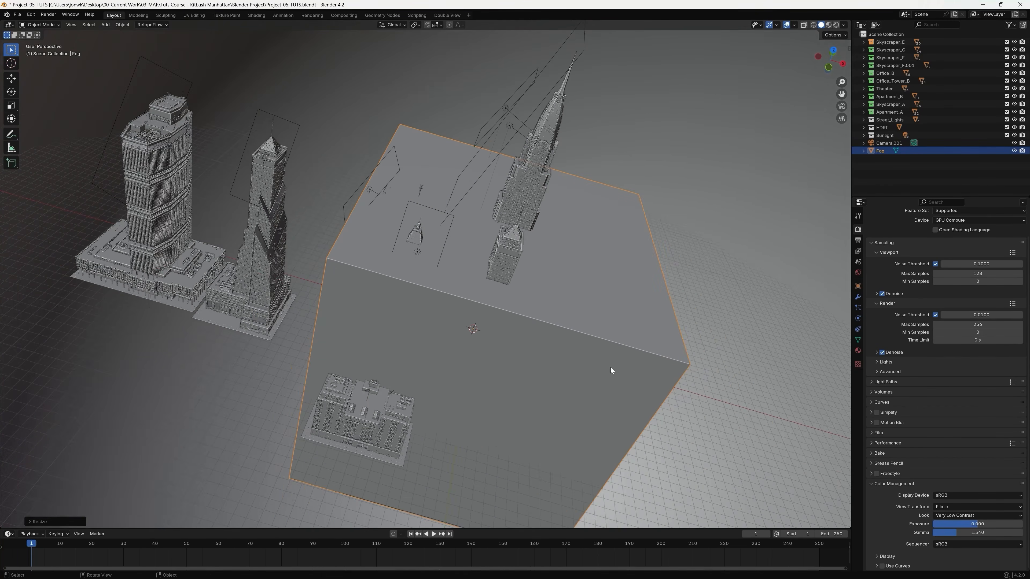
{"action": "key", "text": "s"}
{"action": "left_click", "coordinate": [642, 380]}
{"action": "middle_click_drag", "start_coordinate": [651, 377], "coordinate": [660, 356]}
Reduce the Fog cube's height along Z and raise it so its base sits near ground level.
{"action": "key", "text": "s"}
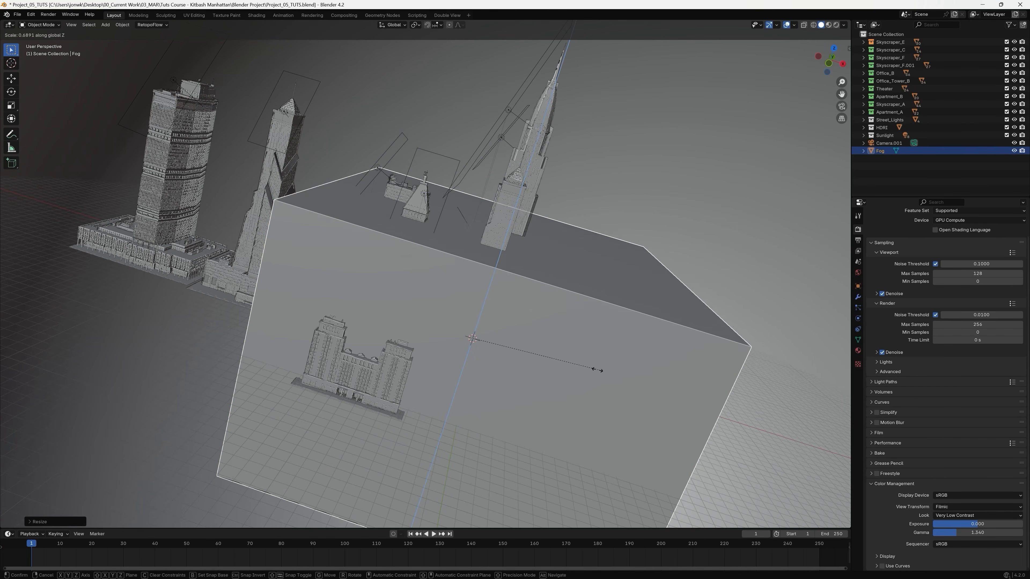
{"action": "left_click", "coordinate": [578, 379]}
{"action": "key", "text": "g"}
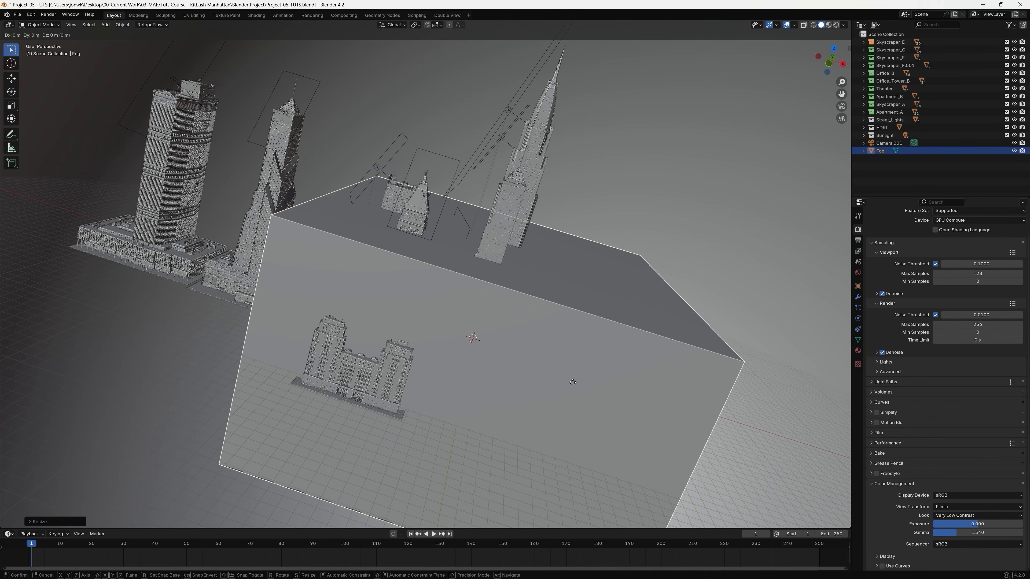
{"action": "key", "text": "z"}
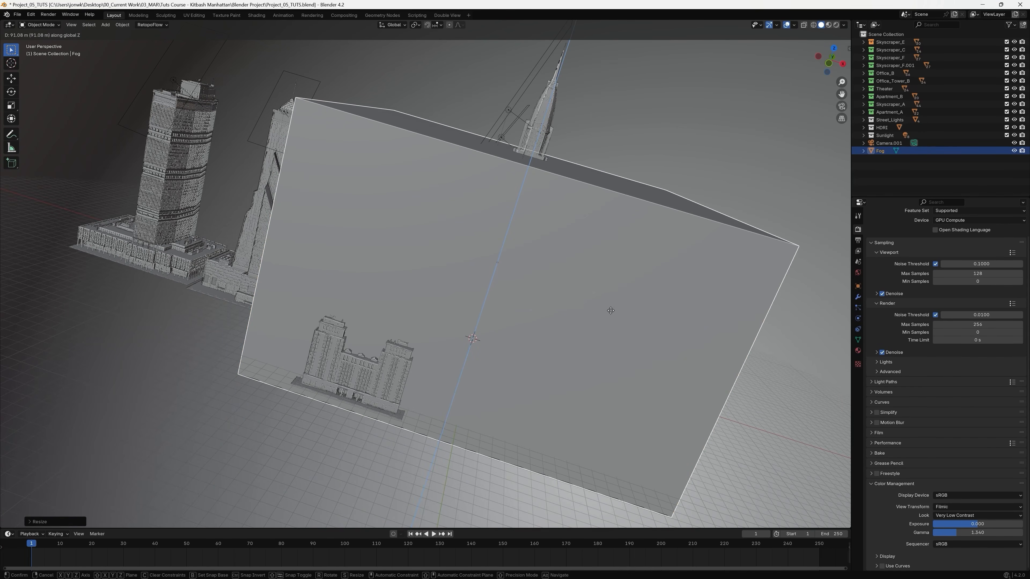
{"action": "left_click", "coordinate": [612, 336]}
Enlarge the Fog cube uniformly and raise it along Z so it covers the tallest tower from the ground up.
{"action": "key", "text": "s"}
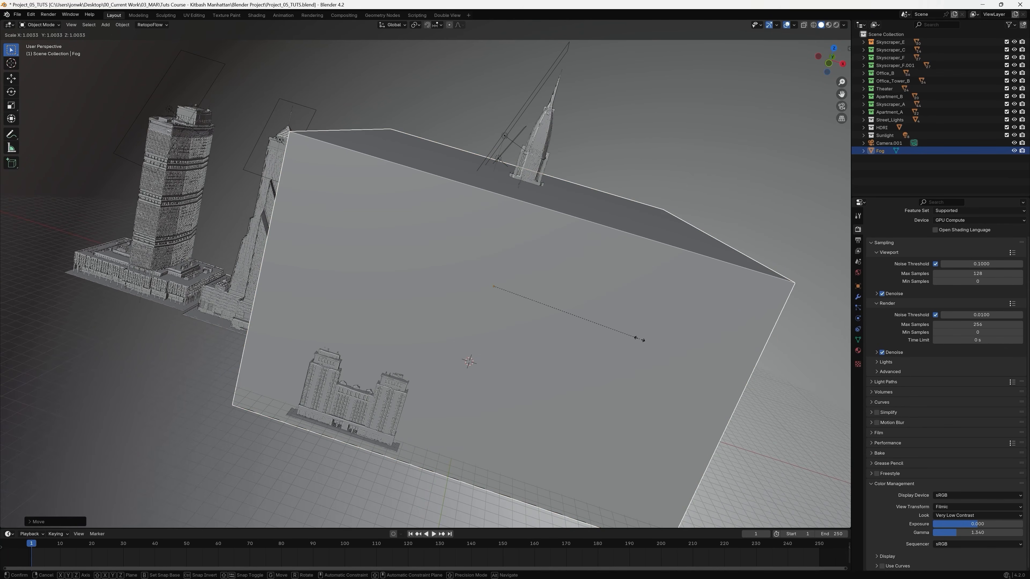
{"action": "left_click", "coordinate": [696, 365]}
{"action": "key", "text": "g"}
{"action": "key", "text": "z"}
{"action": "left_click", "coordinate": [707, 328]}
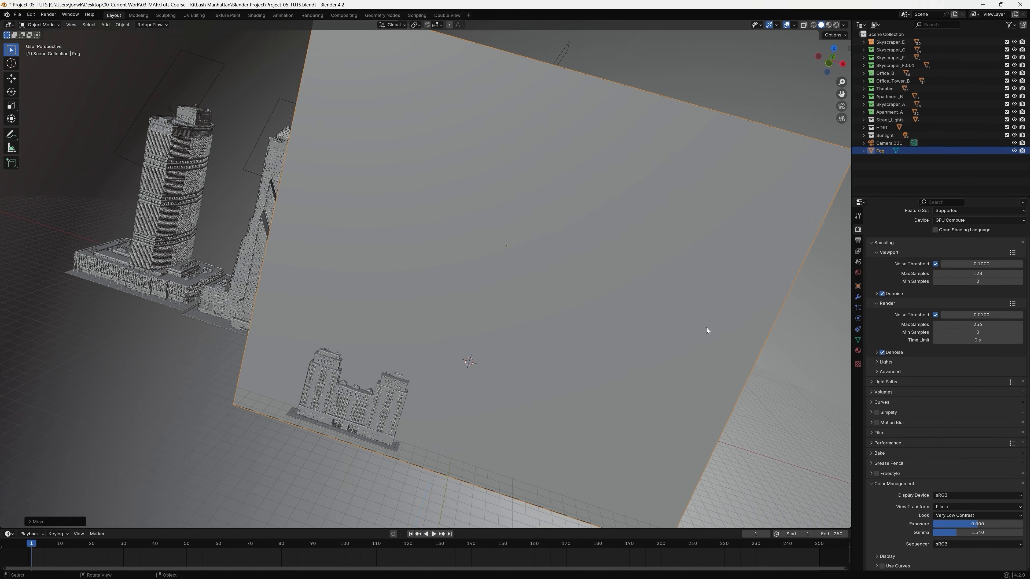
{"action": "scroll", "coordinate": [707, 330], "scroll_direction": "down", "scroll_amount": 1}
{"action": "middle_click_drag", "start_coordinate": [706, 330], "coordinate": [658, 345]}
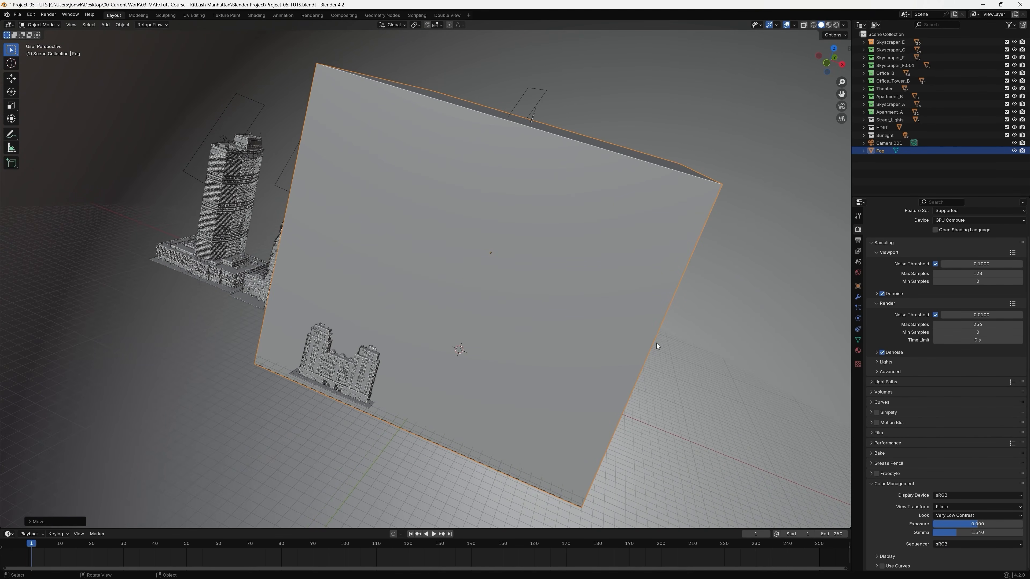
Stretch the Fog cube to about 1.46 times along X and shift it in the negative X direction over the distant skyscrapers.
{"action": "key", "text": "s"}
{"action": "key", "text": "x"}
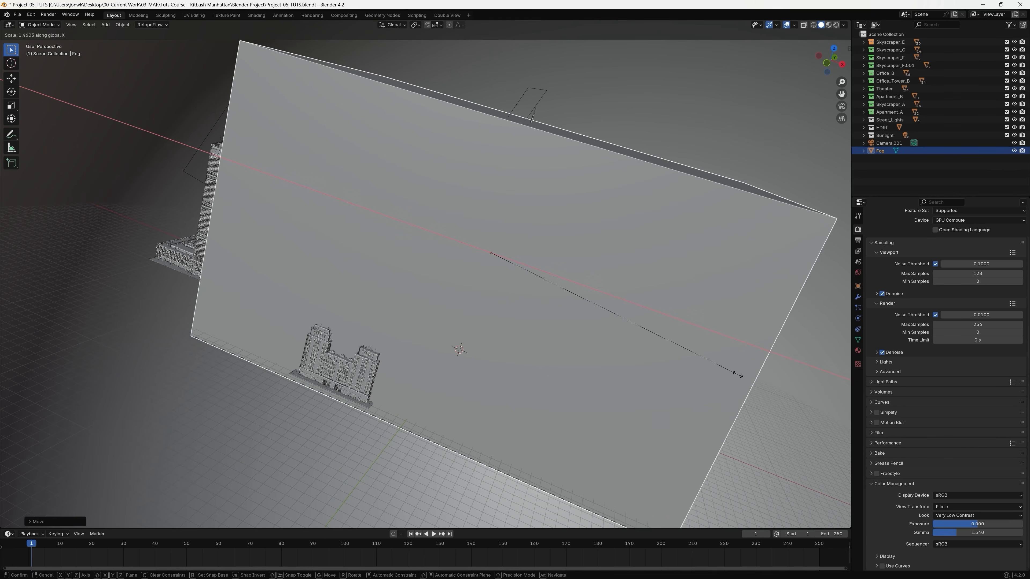
{"action": "left_click", "coordinate": [739, 376]}
{"action": "key", "text": "g"}
{"action": "key", "text": "x"}
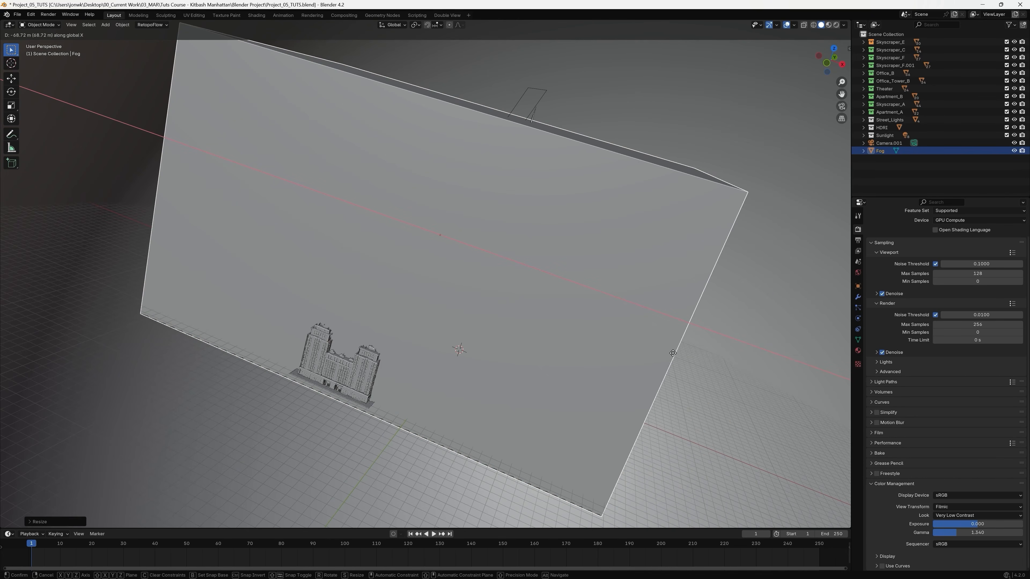
{"action": "left_click", "coordinate": [661, 350]}
Scale the Fog cube up slightly and reposition it so it encloses all the buildings.
{"action": "key", "text": "s"}
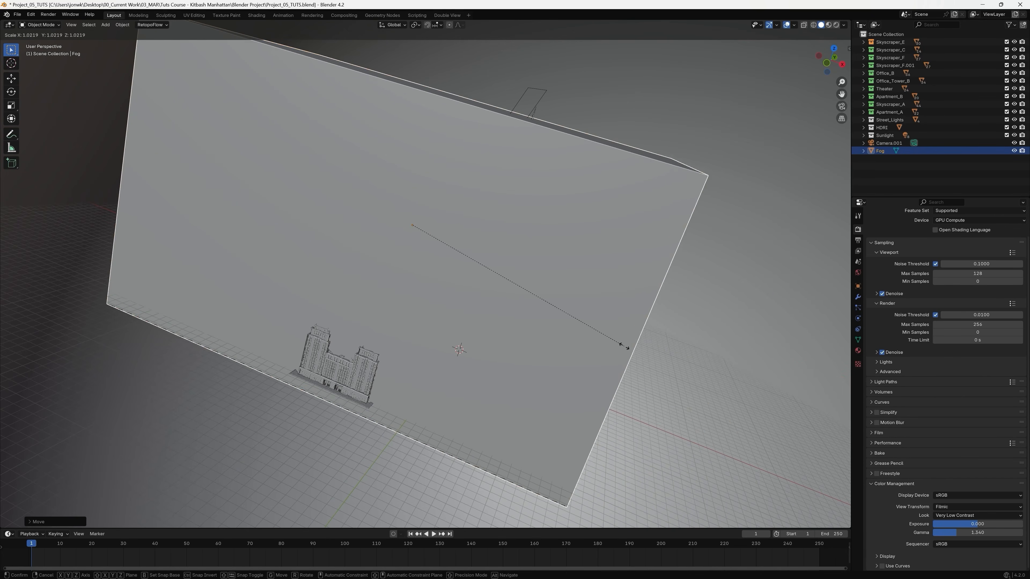
{"action": "left_click", "coordinate": [640, 352]}
{"action": "key", "text": "g"}
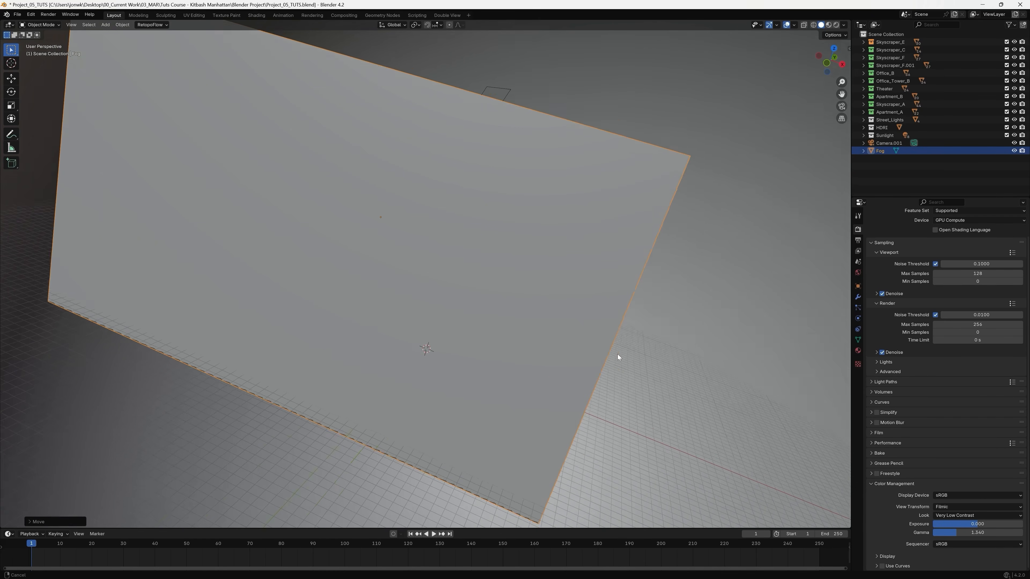
{"action": "left_click", "coordinate": [583, 346]}
{"action": "mouse_move", "coordinate": [582, 346]}
{"action": "middle_mouse_down"}
{"action": "mouse_move", "coordinate": [488, 346]}
{"action": "mouse_move", "coordinate": [569, 355]}
{"action": "mouse_move", "coordinate": [466, 341]}
{"action": "mouse_move", "coordinate": [575, 352]}
{"action": "mouse_move", "coordinate": [566, 354]}
{"action": "middle_mouse_up"}
{"action": "middle_click_drag", "start_coordinate": [522, 325], "coordinate": [535, 305]}
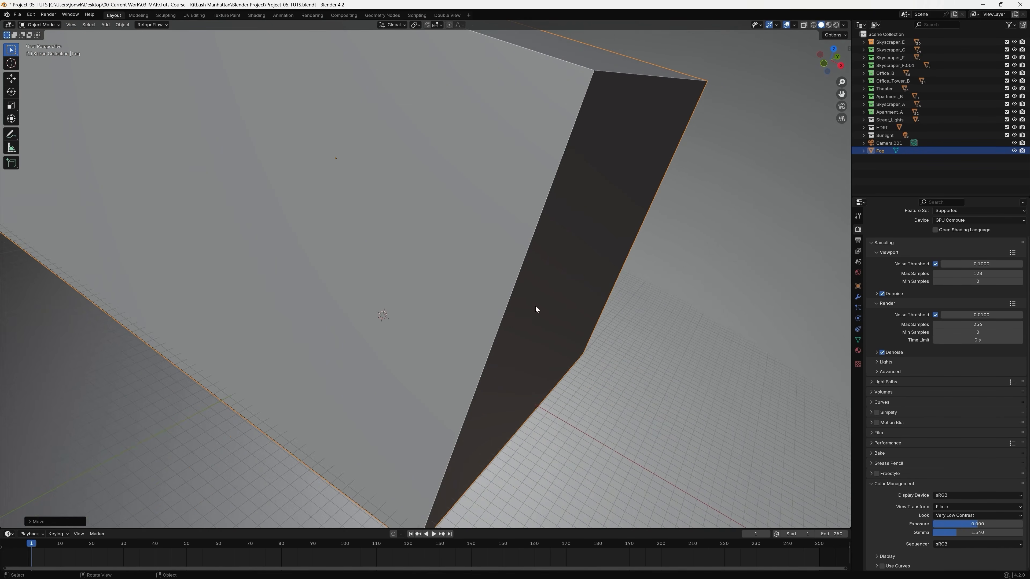
{"action": "mouse_move", "coordinate": [454, 304]}
{"action": "middle_mouse_down"}
{"action": "mouse_move", "coordinate": [568, 321]}
{"action": "mouse_move", "coordinate": [547, 341]}
{"action": "middle_mouse_up"}
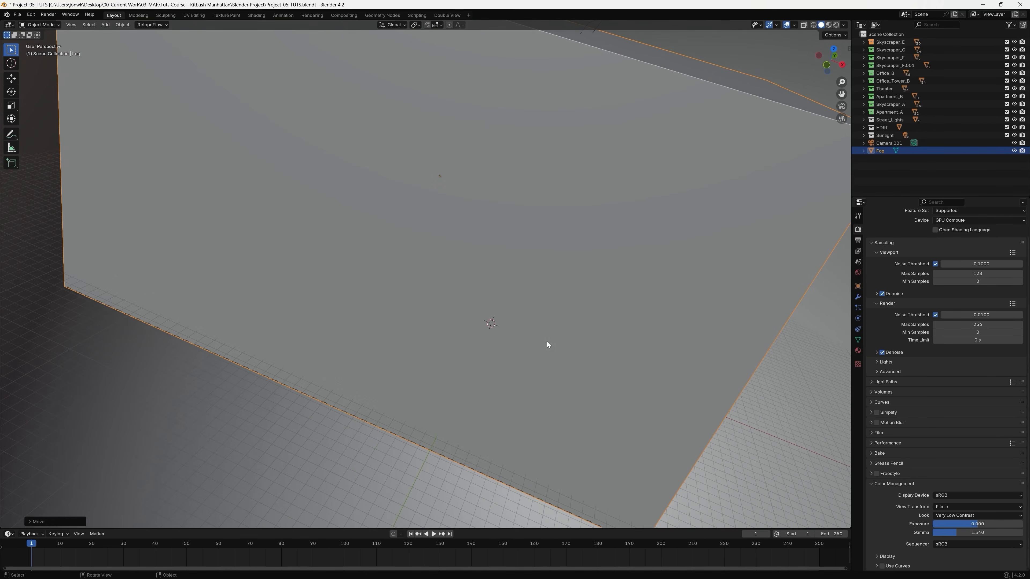
Create a new material for the Fog cube in the Shading workspace and name it Fog.
{"action": "left_click", "coordinate": [858, 286]}
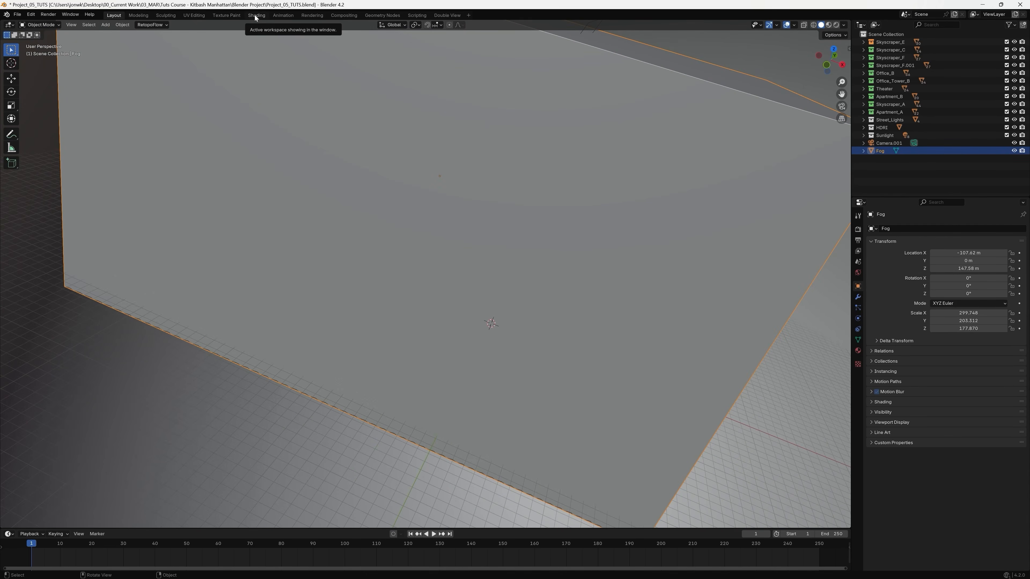
{"action": "left_click", "coordinate": [256, 15]}
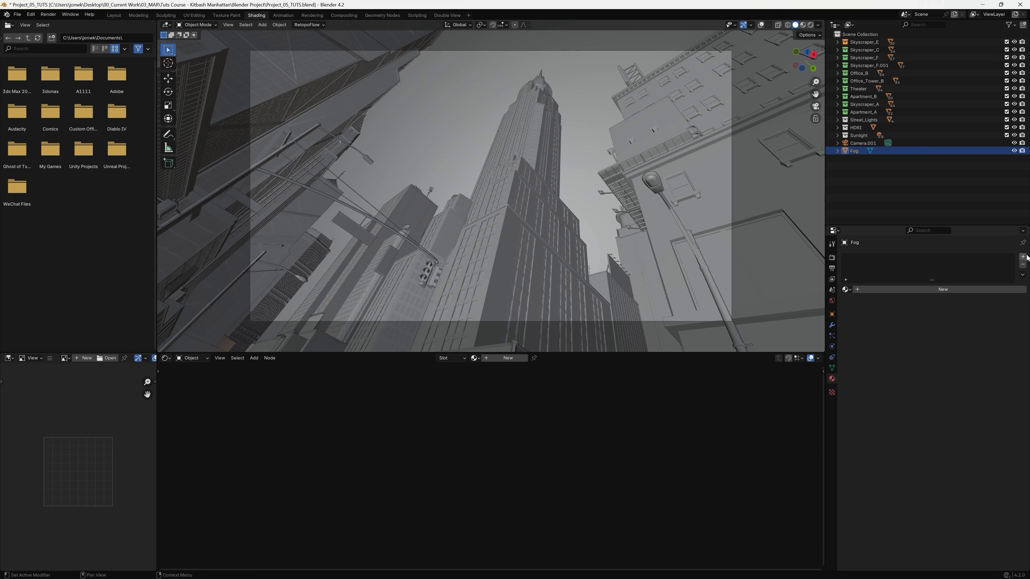
{"action": "left_click", "coordinate": [1023, 257]}
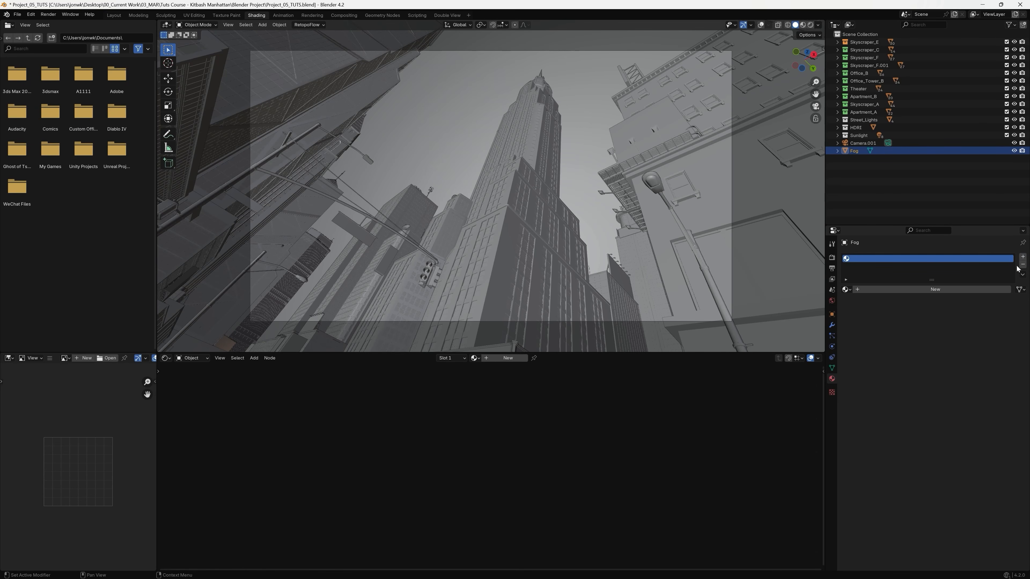
{"action": "left_click", "coordinate": [909, 290]}
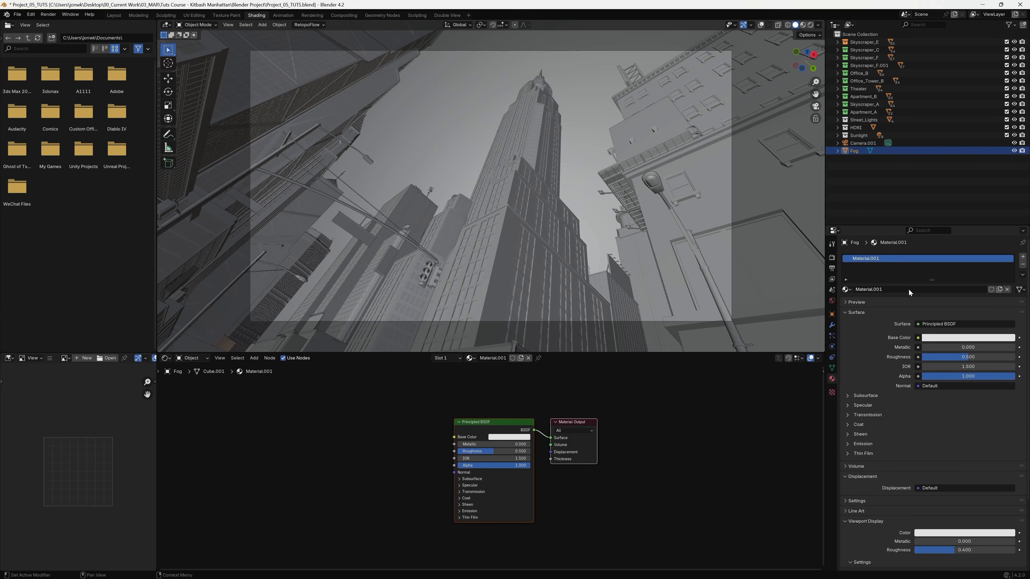
{"action": "left_click", "coordinate": [892, 291]}
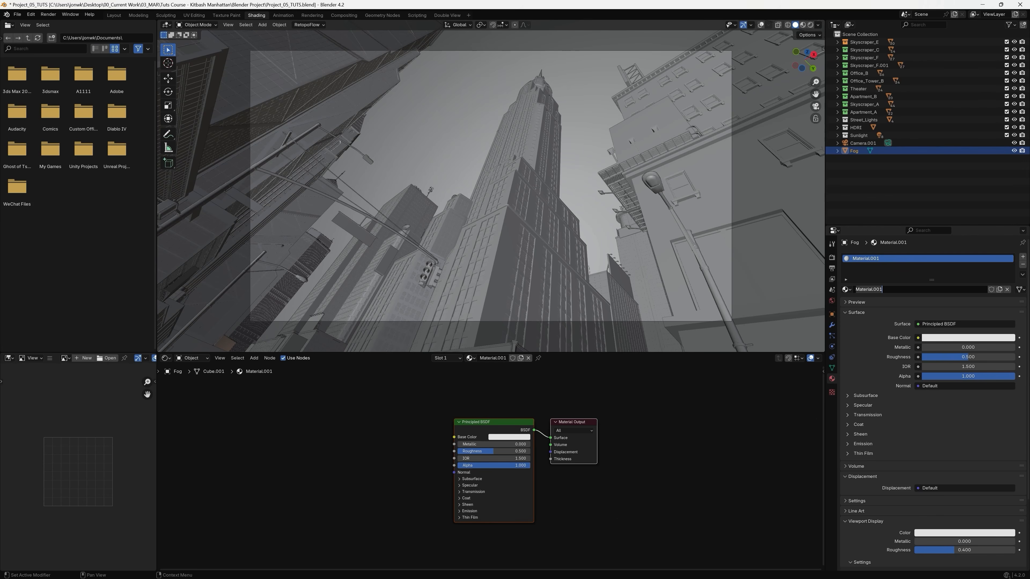
{"action": "key", "text": "ctrl+a"}
{"action": "type", "text": "Fog"}
{"action": "key", "text": "Return"}
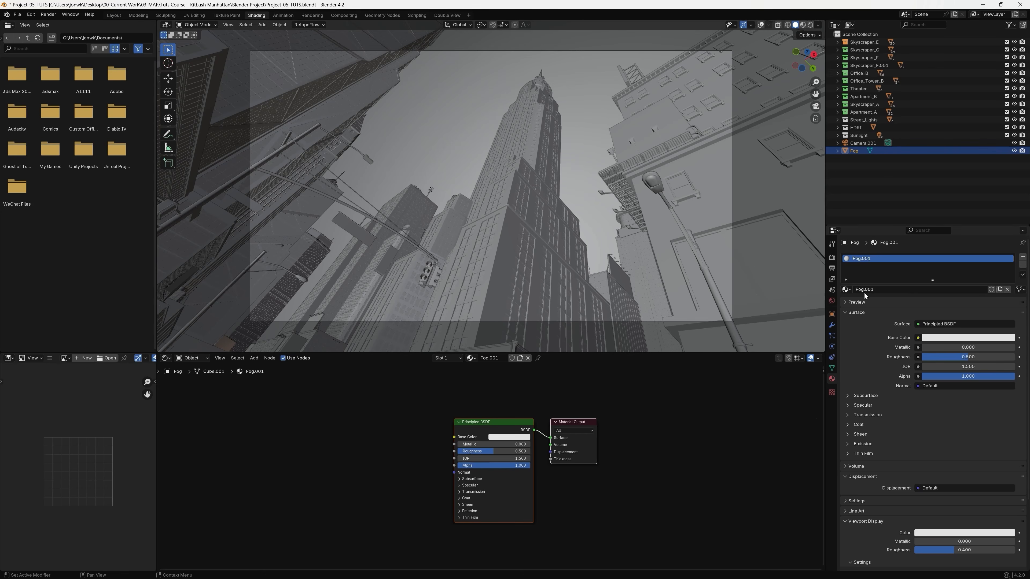
Change the fog material's surface shader to Principled Volume.
{"action": "left_click", "coordinate": [952, 324]}
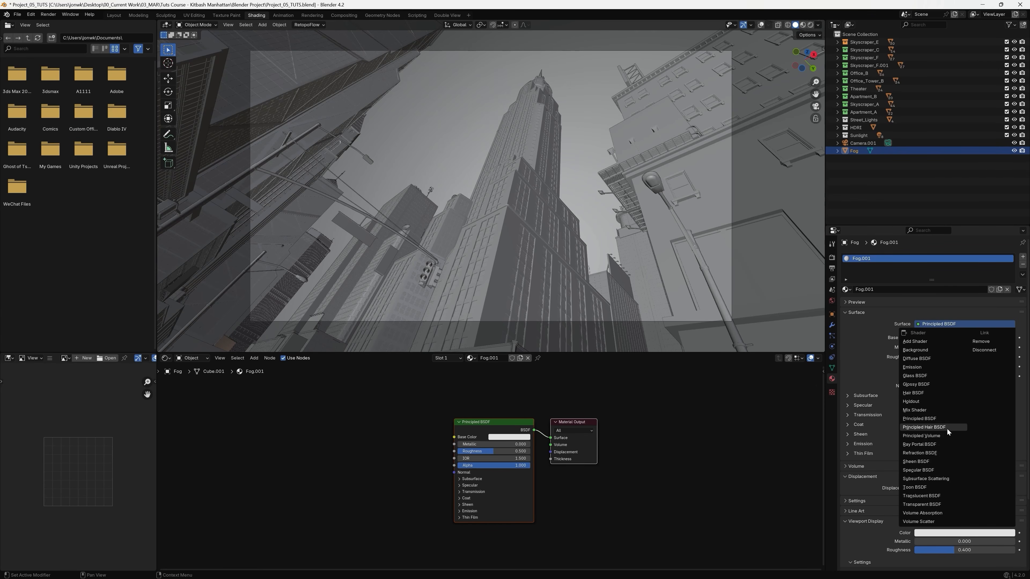
{"action": "left_click", "coordinate": [951, 437]}
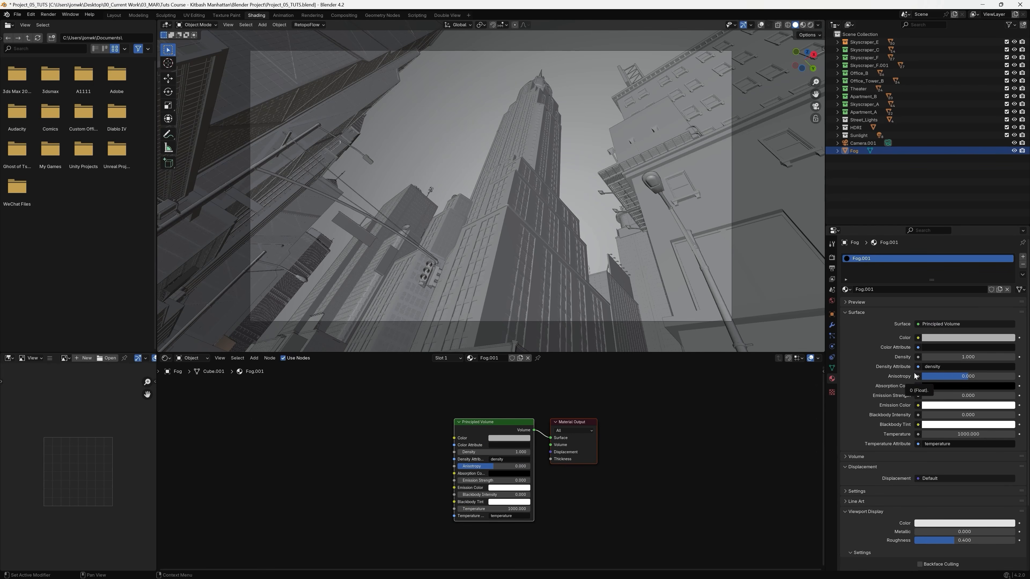
{"action": "left_click_drag", "start_coordinate": [475, 420], "coordinate": [426, 409]}
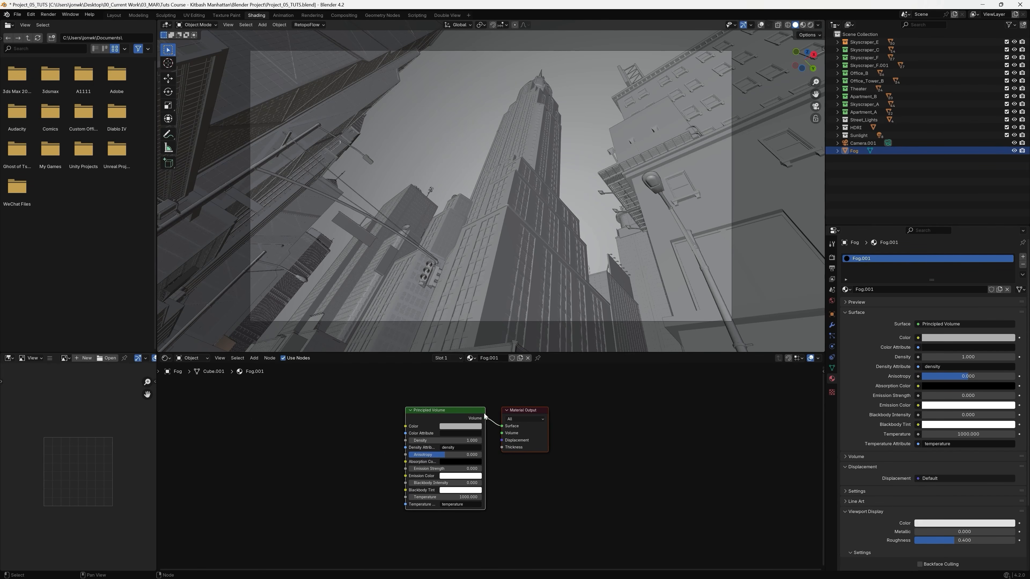
Space the Material Output node away from Principled Volume and reconnect the shader's Volume output to the Volume input.
{"action": "left_click_drag", "start_coordinate": [527, 410], "coordinate": [563, 408]}
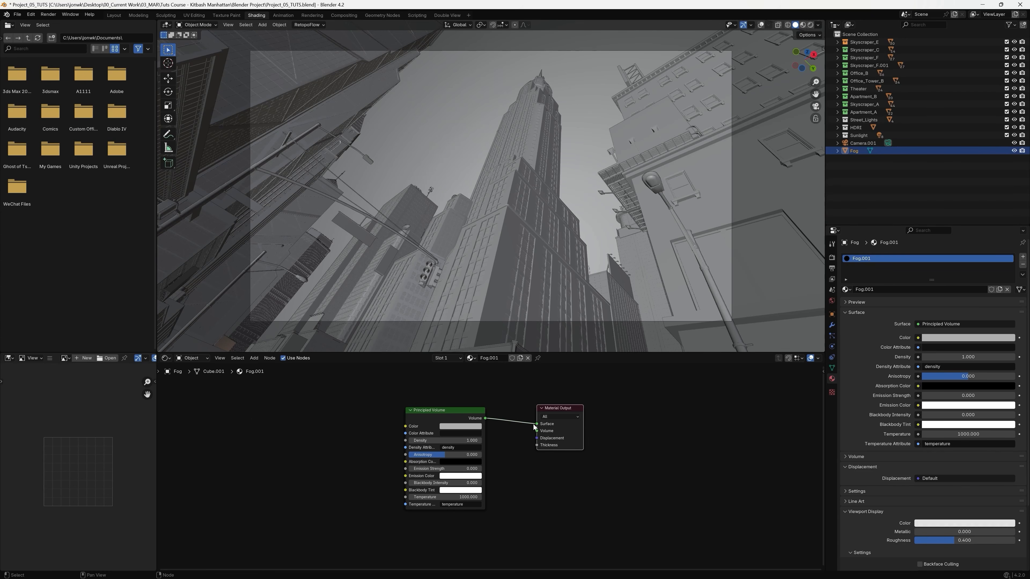
{"action": "left_click_drag", "start_coordinate": [537, 425], "coordinate": [535, 433]}
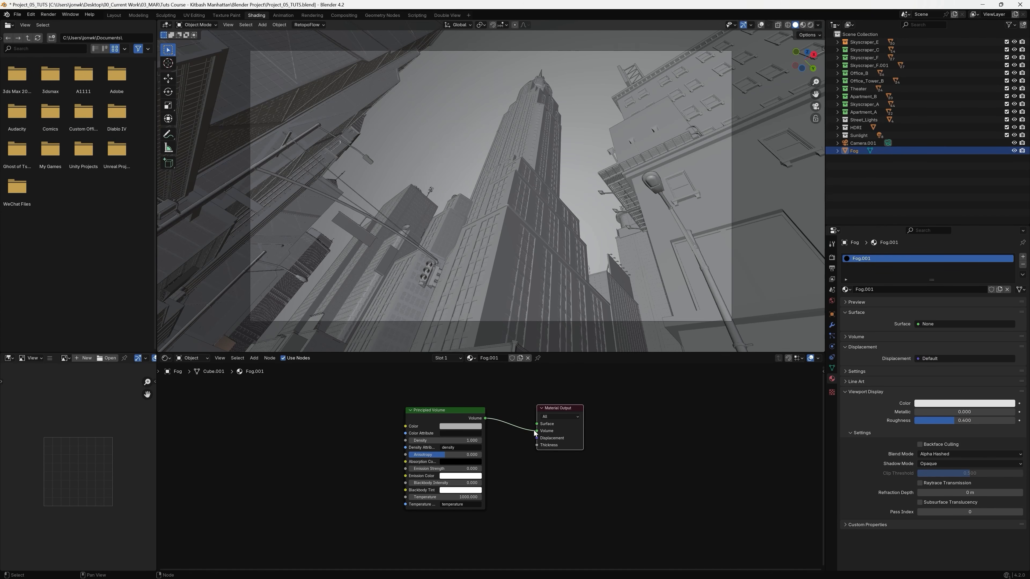
{"action": "scroll", "coordinate": [568, 471], "scroll_direction": "up", "scroll_amount": 2}
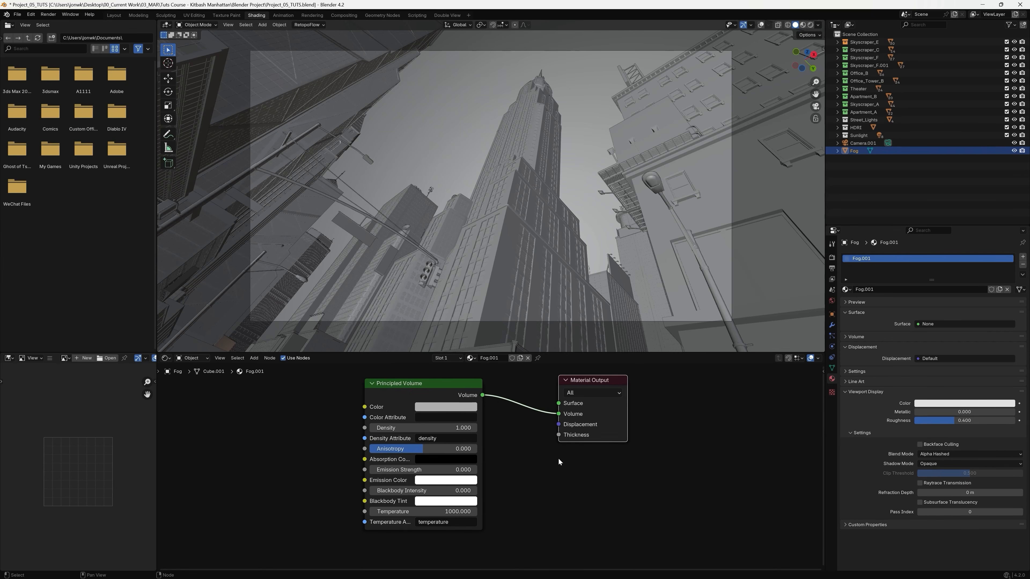
{"action": "left_click_drag", "start_coordinate": [559, 414], "coordinate": [555, 415]}
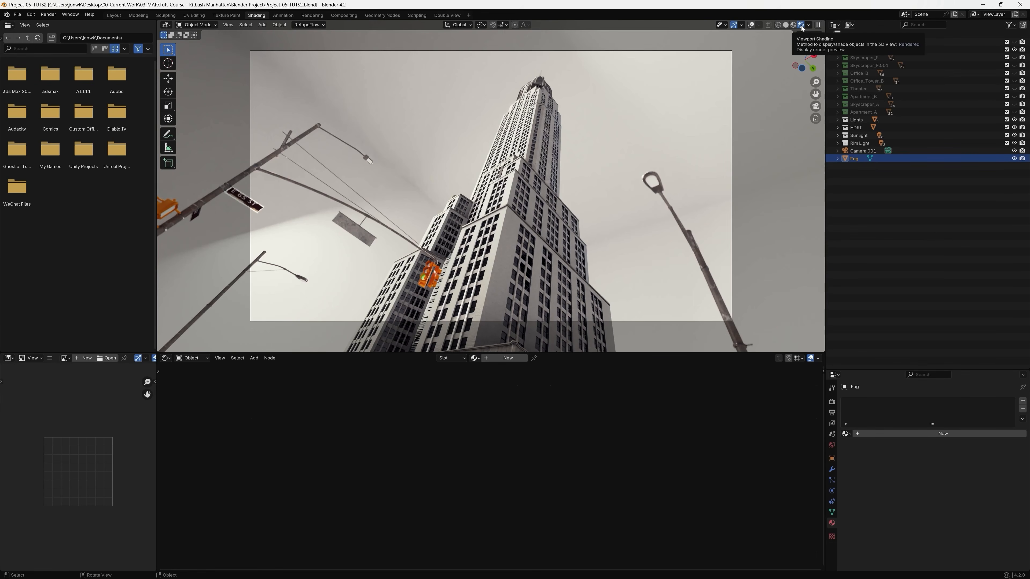
Add a material slot with a new material to the Fog object and name the material Fog.
{"action": "left_click", "coordinate": [882, 159]}
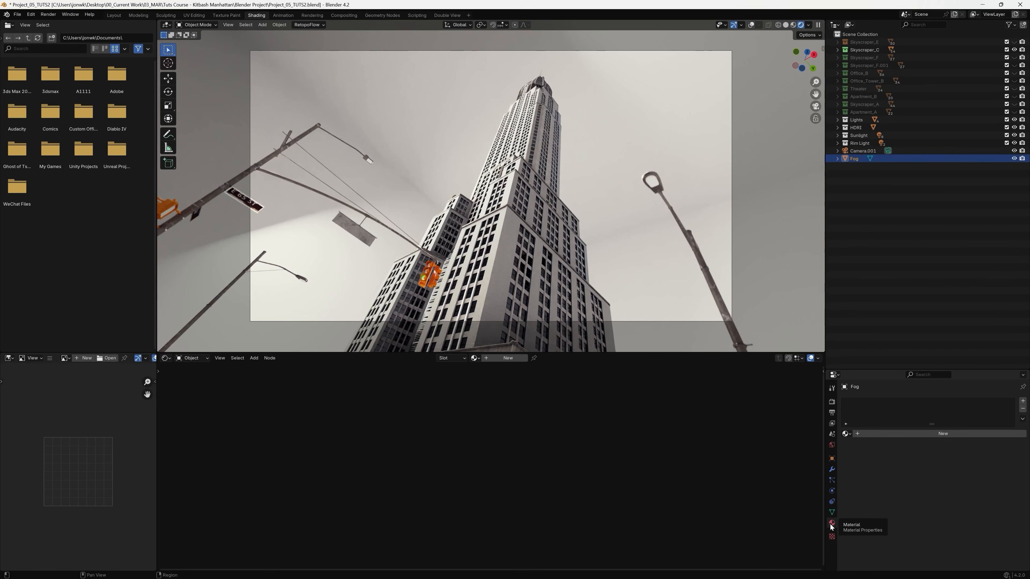
{"action": "left_click", "coordinate": [1023, 401]}
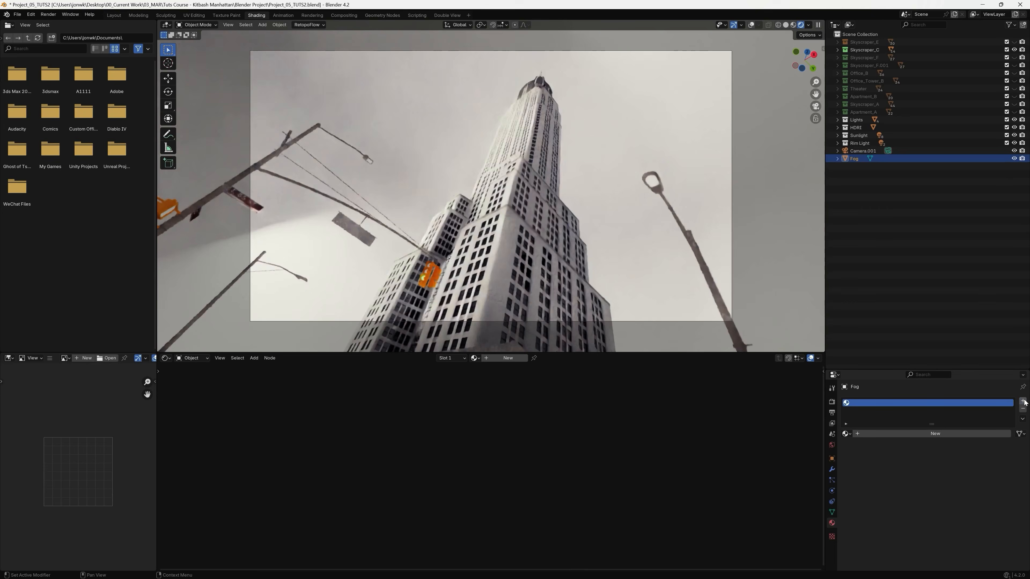
{"action": "left_click", "coordinate": [930, 434]}
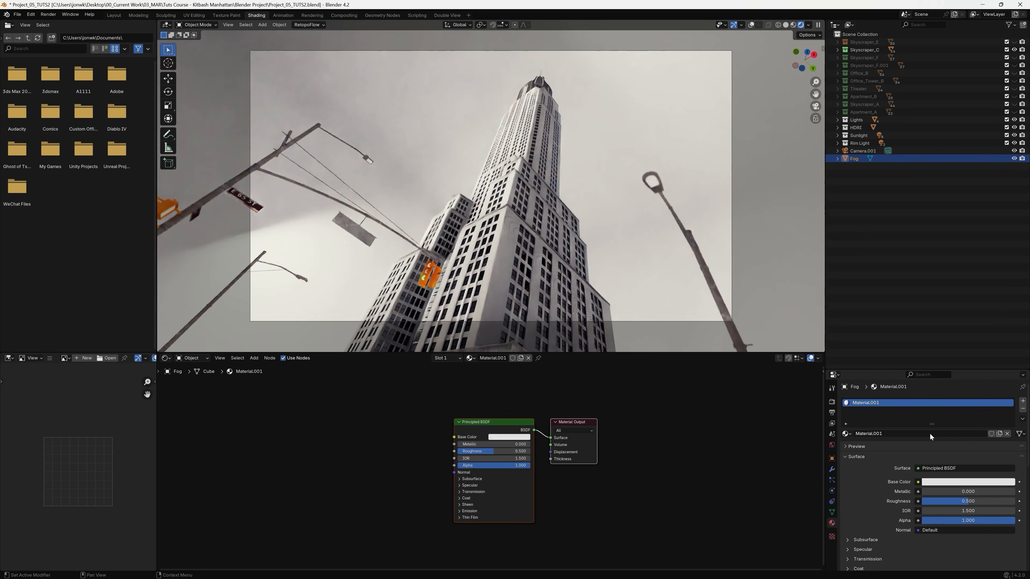
{"action": "double_click", "coordinate": [874, 403]}
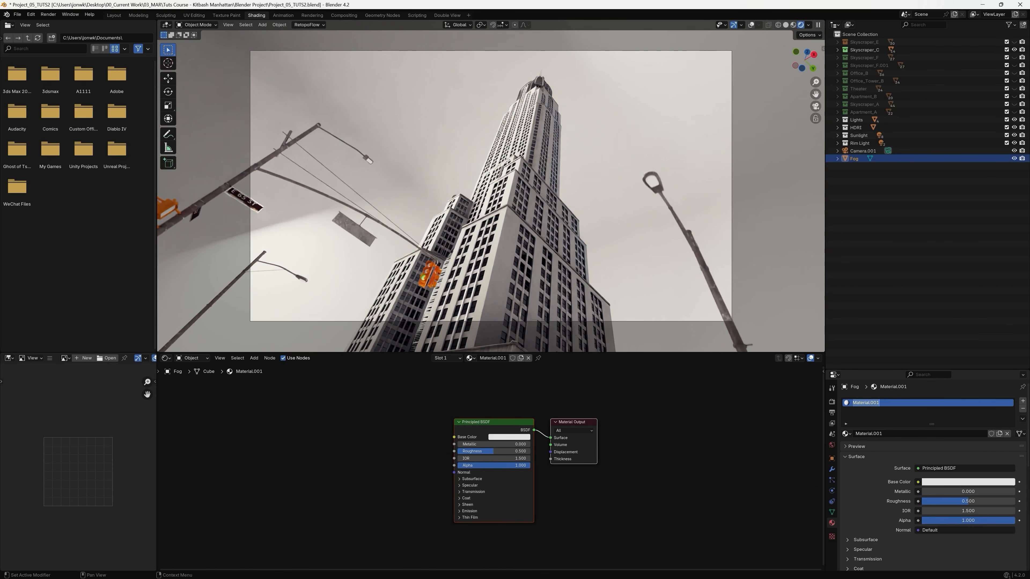
{"action": "type", "text": "Fog"}
{"action": "key", "text": "Return"}
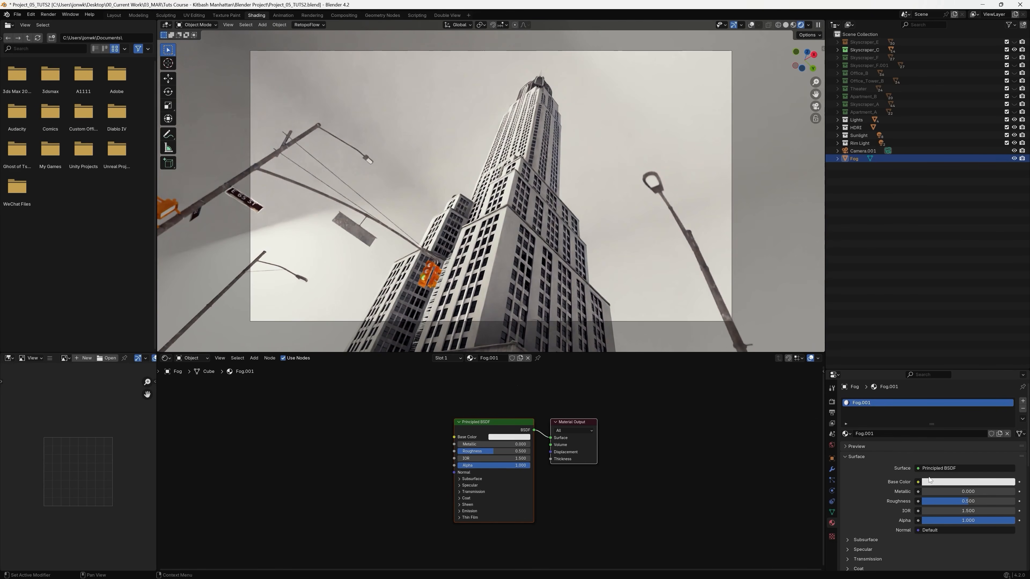
Change the fog material's surface shader to Principled Volume and bring its nodes into close view.
{"action": "left_click", "coordinate": [957, 468]}
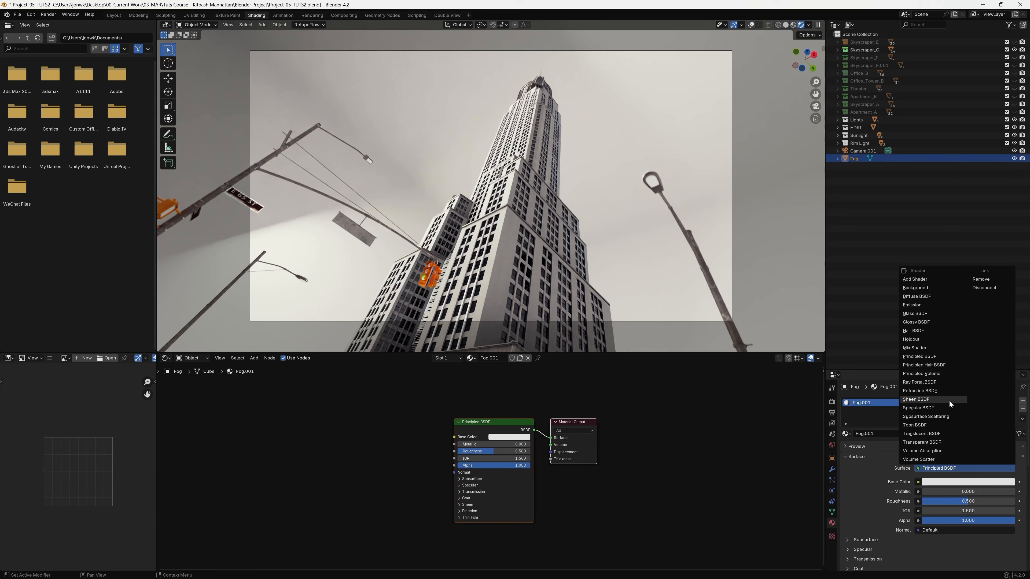
{"action": "left_click", "coordinate": [953, 374]}
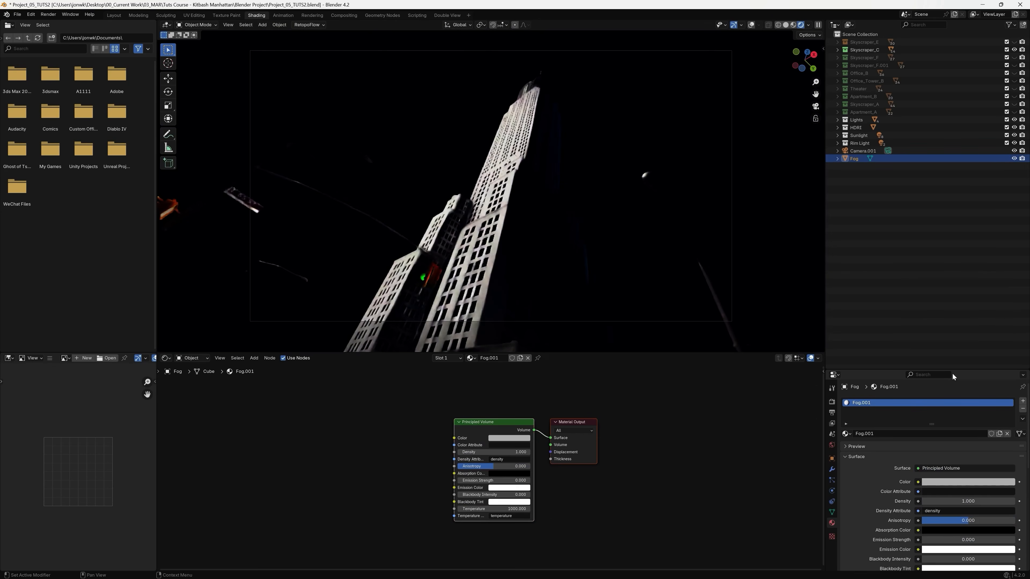
{"action": "mouse_move", "coordinate": [500, 424]}
{"action": "left_mouse_down"}
{"action": "mouse_move", "coordinate": [465, 414]}
{"action": "mouse_move", "coordinate": [491, 417]}
{"action": "left_mouse_up"}
{"action": "left_click", "coordinate": [614, 424]}
{"action": "middle_click_drag", "start_coordinate": [601, 433], "coordinate": [650, 434]}
{"action": "scroll", "coordinate": [649, 448], "scroll_direction": "up", "scroll_amount": 5}
{"action": "middle_click_drag", "start_coordinate": [710, 479], "coordinate": [598, 473]}
{"action": "scroll", "coordinate": [608, 422], "scroll_direction": "up", "scroll_amount": 1}
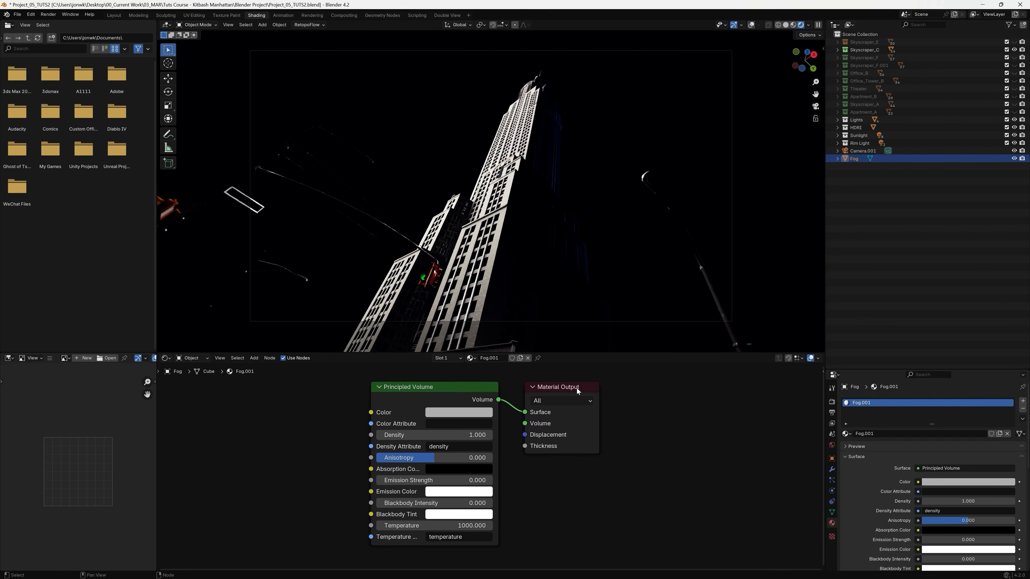
Move the Material Output node away from the shader and reroute the Volume link from Surface to the Volume input.
{"action": "left_click", "coordinate": [570, 390]}
{"action": "left_click_drag", "start_coordinate": [582, 389], "coordinate": [667, 401]}
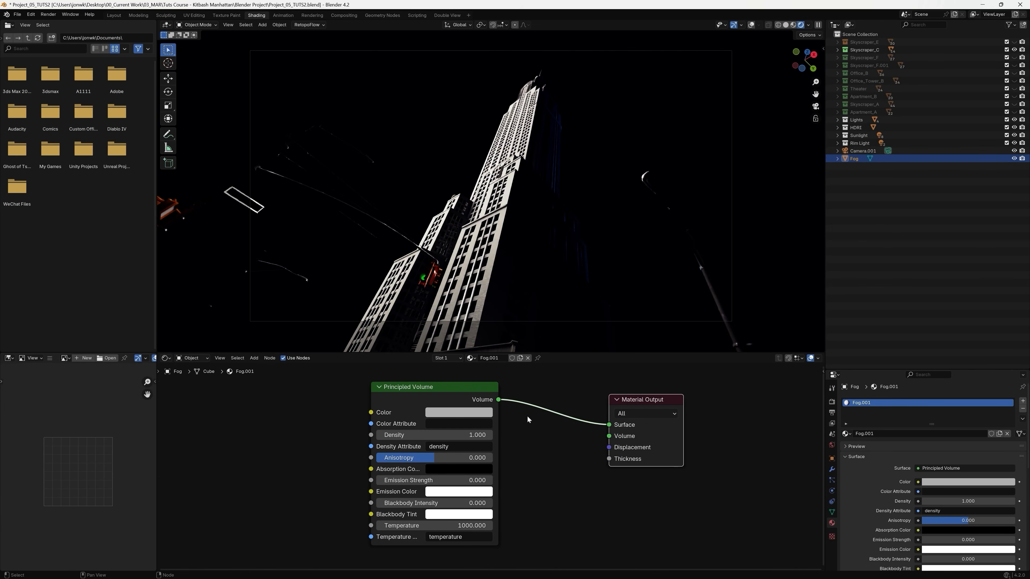
{"action": "left_click_drag", "start_coordinate": [610, 425], "coordinate": [519, 412]}
{"action": "left_click_drag", "start_coordinate": [589, 434], "coordinate": [608, 436]}
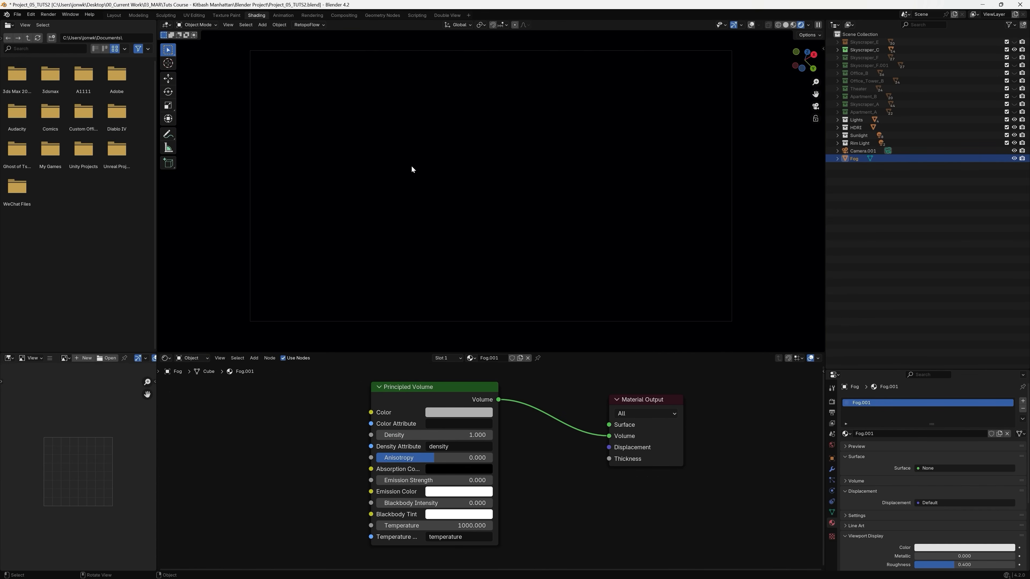
Set the Principled Volume density to 0.002.
{"action": "left_click", "coordinate": [442, 436]}
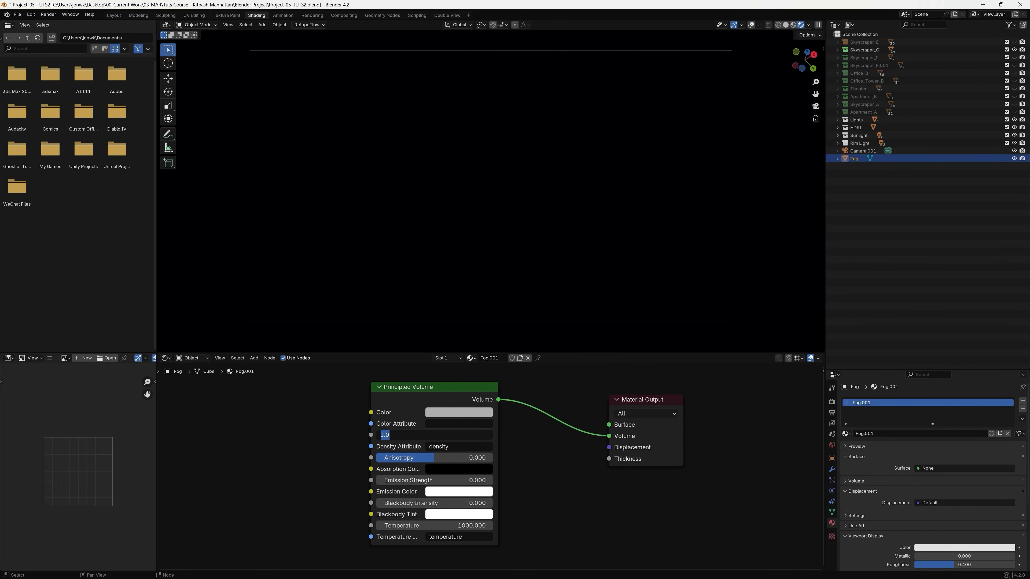
{"action": "type", "text": "0.002"}
{"action": "key", "text": "Return"}
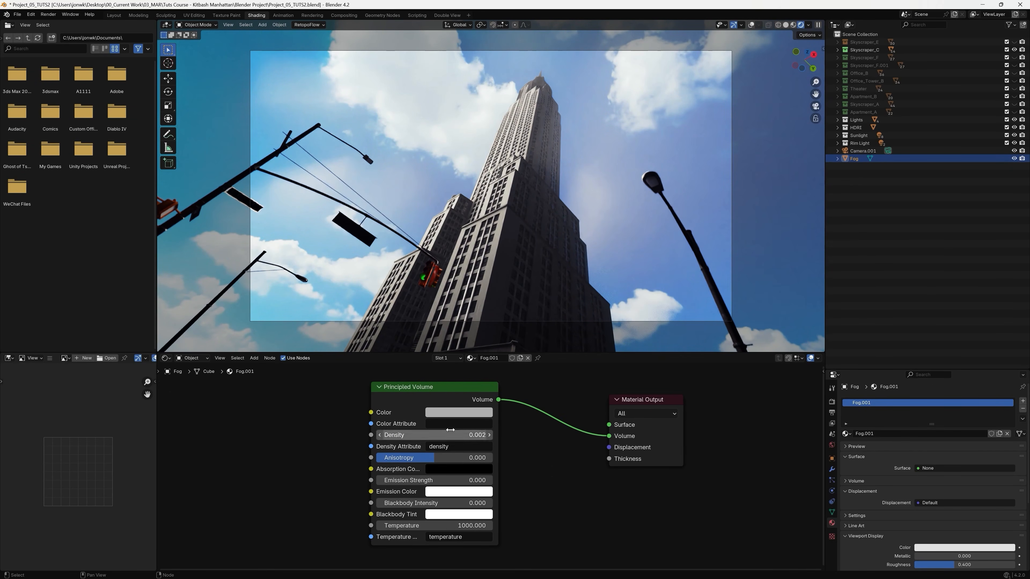
Test a much thicker fog density of 0.202 and return the density to 0.002.
{"action": "mouse_move", "coordinate": [453, 437]}
{"action": "left_mouse_down"}
{"action": "mouse_move", "coordinate": [490, 436]}
{"action": "mouse_move", "coordinate": [451, 436]}
{"action": "mouse_move", "coordinate": [468, 436]}
{"action": "left_mouse_up"}
{"action": "left_click", "coordinate": [467, 436]}
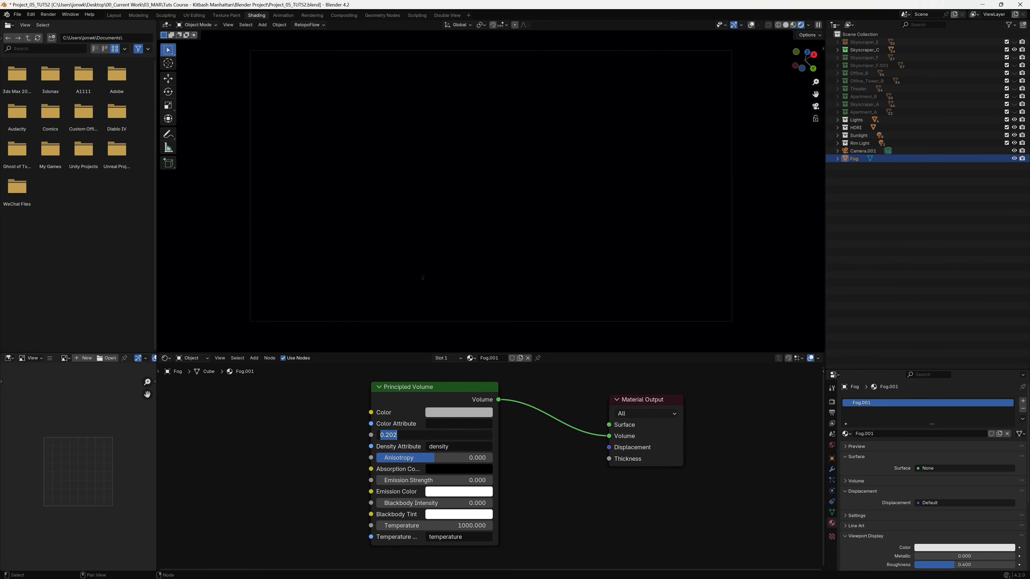
{"action": "type", "text": "0.002"}
{"action": "key", "text": "Return"}
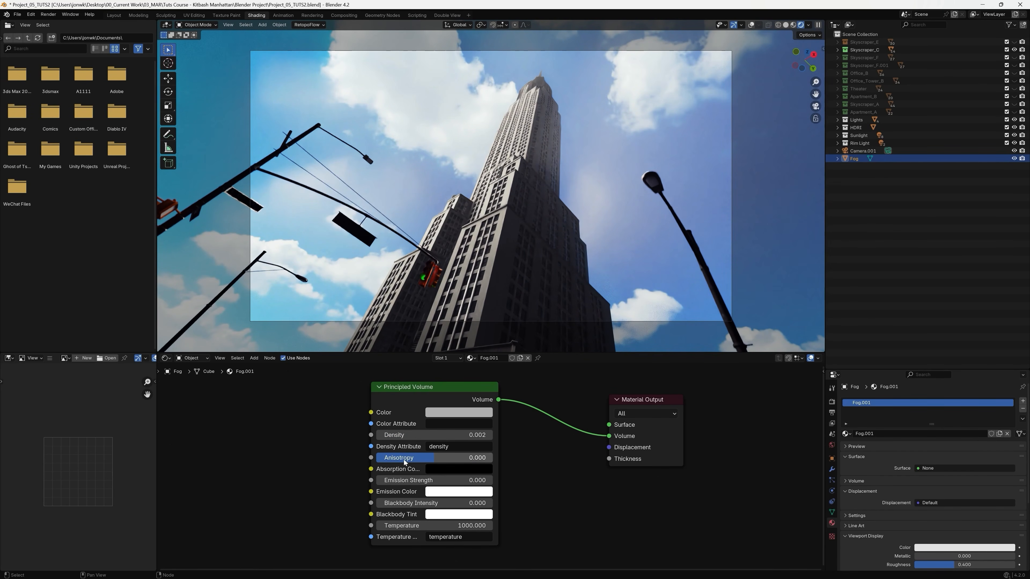
Set the Principled Volume anisotropy to 0.3.
{"action": "left_click", "coordinate": [423, 462]}
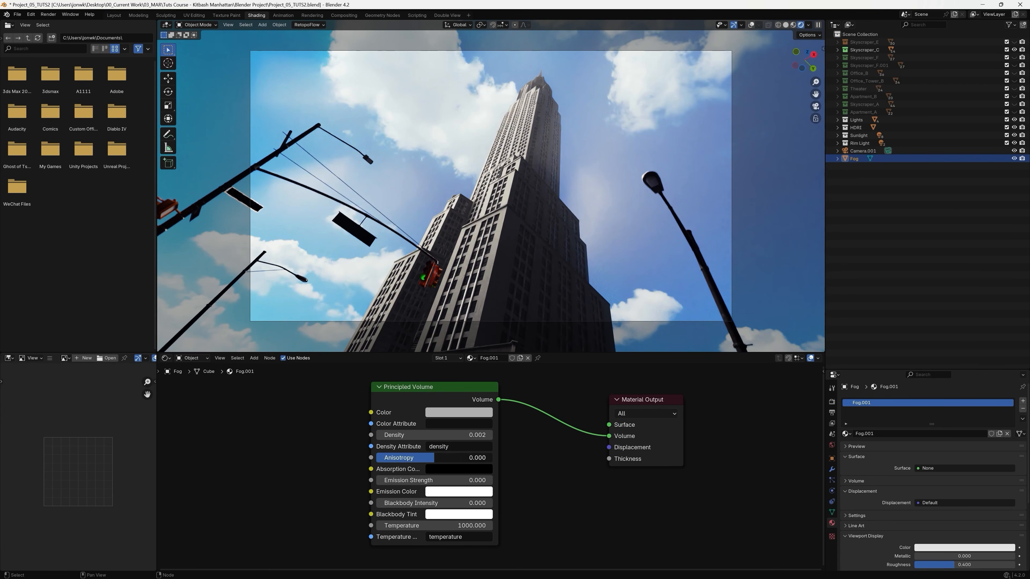
{"action": "type", "text": "0"}
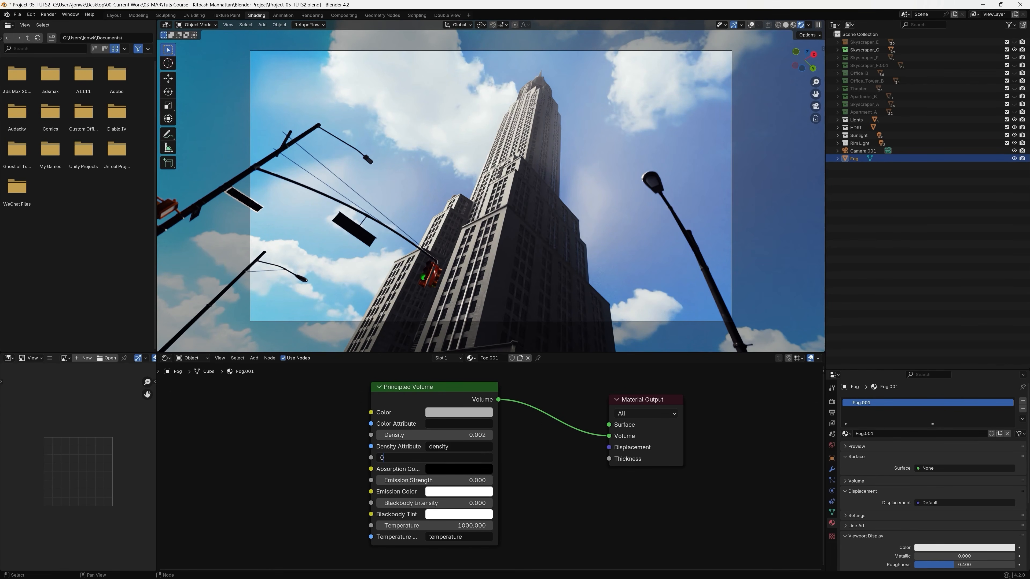
{"action": "type", "text": ".3"}
{"action": "key", "text": "Return"}
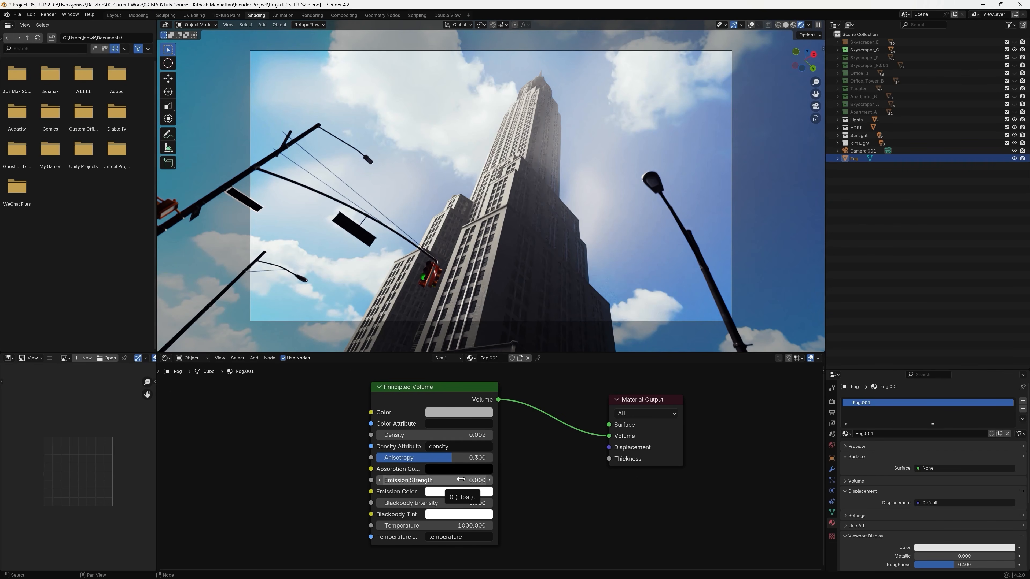
Test fog emission strengths of 0.1 and 0.001 and bring the emission strength back to 0.
{"action": "left_click", "coordinate": [491, 481]}
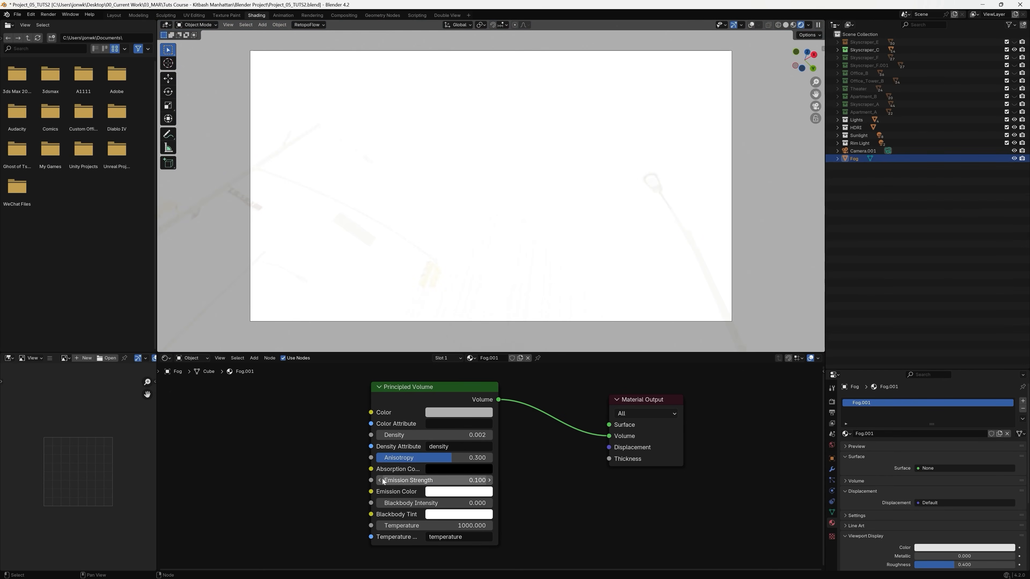
{"action": "left_click", "coordinate": [380, 480]}
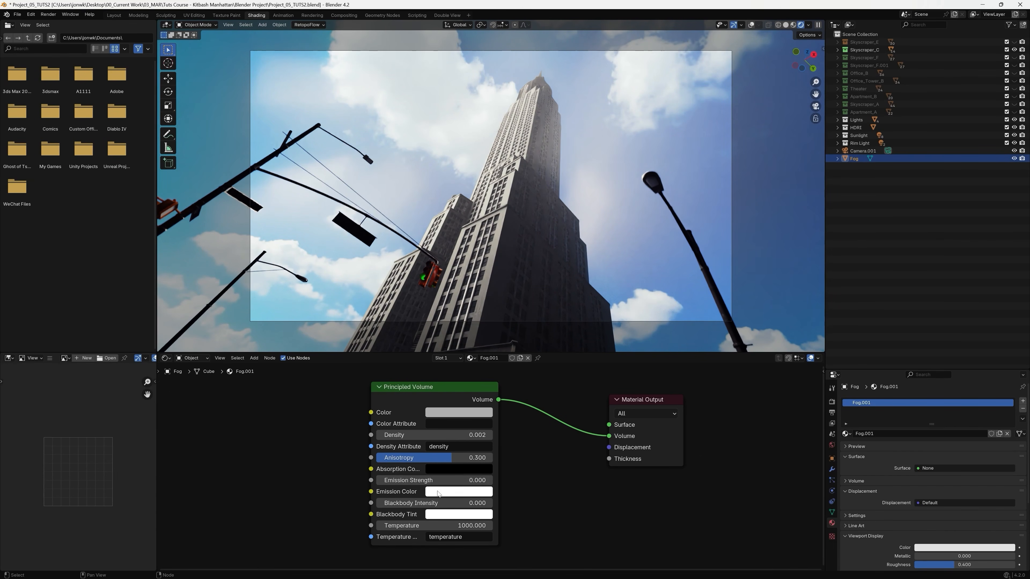
{"action": "left_click", "coordinate": [424, 481]}
{"action": "type", "text": "0.001"}
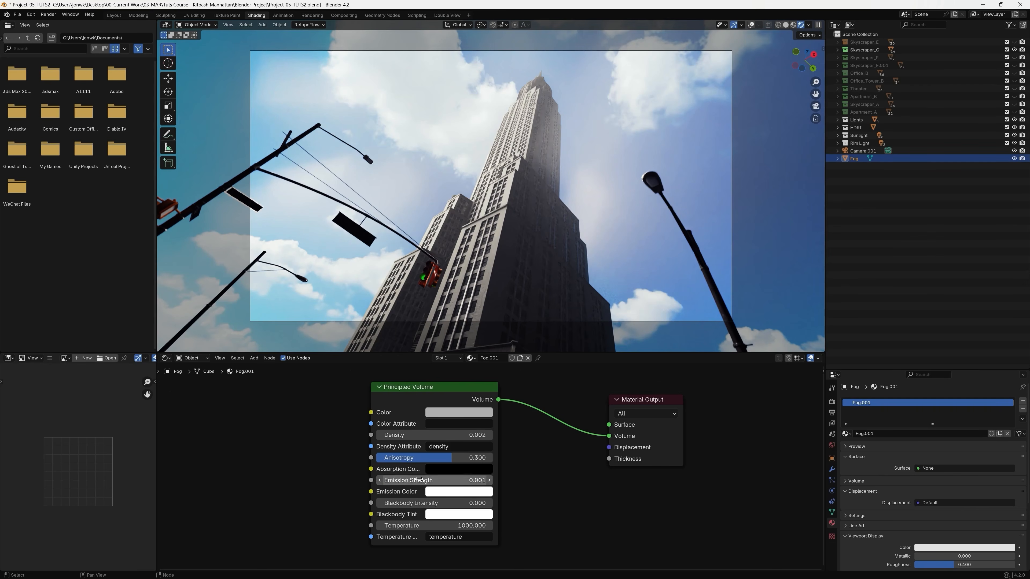
{"action": "key", "text": "Return"}
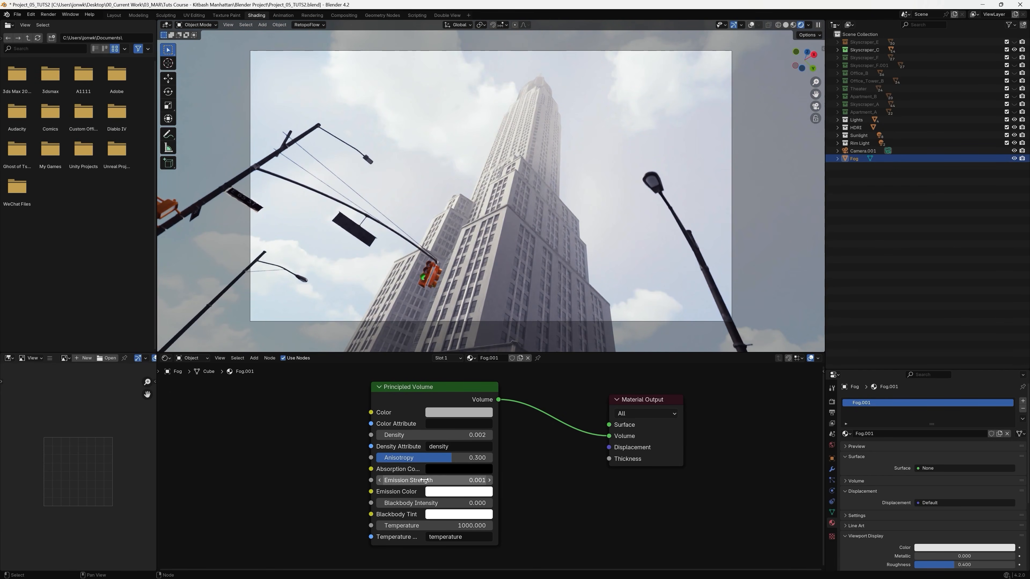
{"action": "left_click", "coordinate": [424, 481]}
{"action": "left_click", "coordinate": [384, 481]}
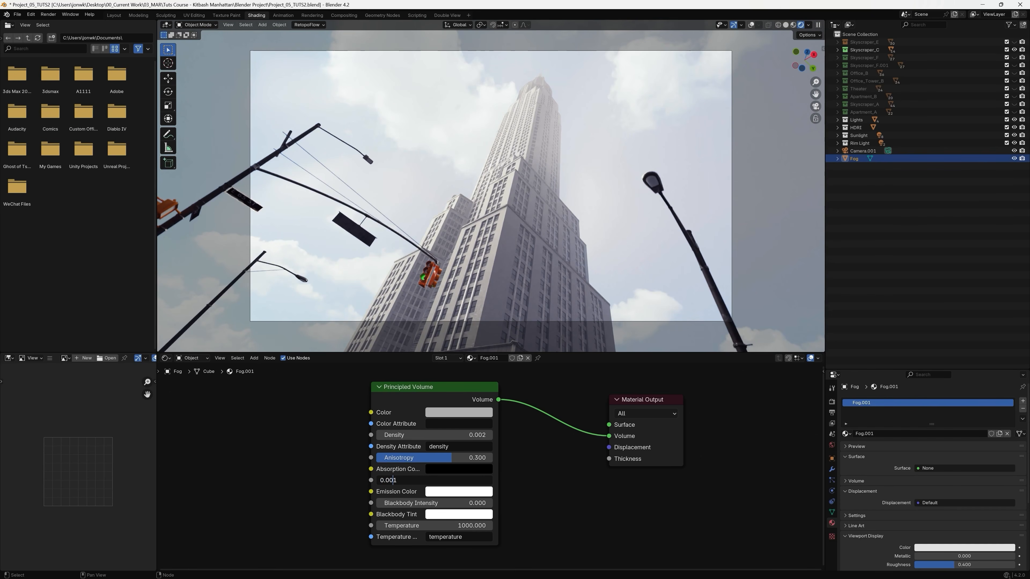
{"action": "key", "text": "Delete"}
{"action": "key", "text": "Return"}
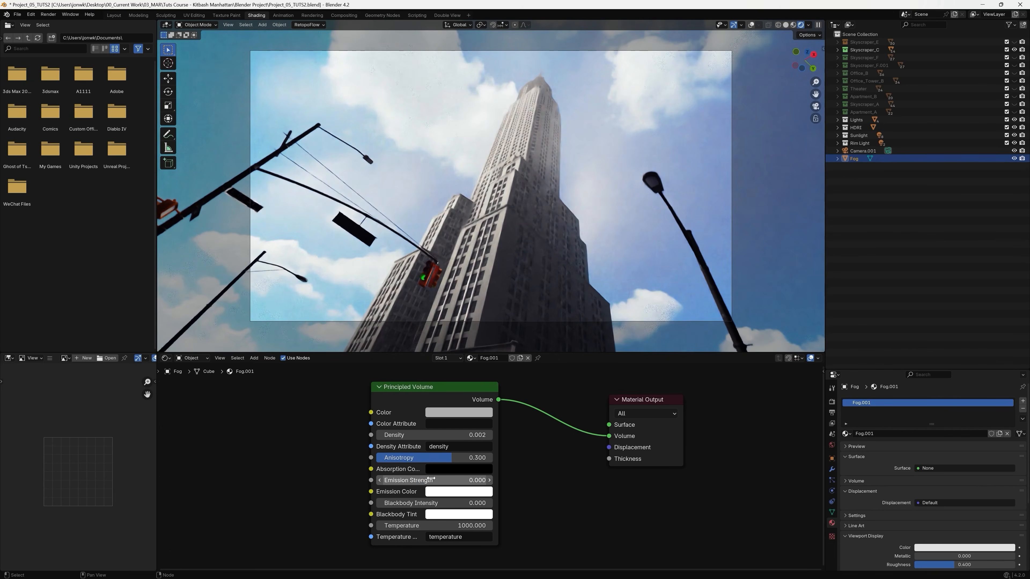
Tint the fog's emission color to a very pale warm yellow.
{"action": "left_click", "coordinate": [454, 492]}
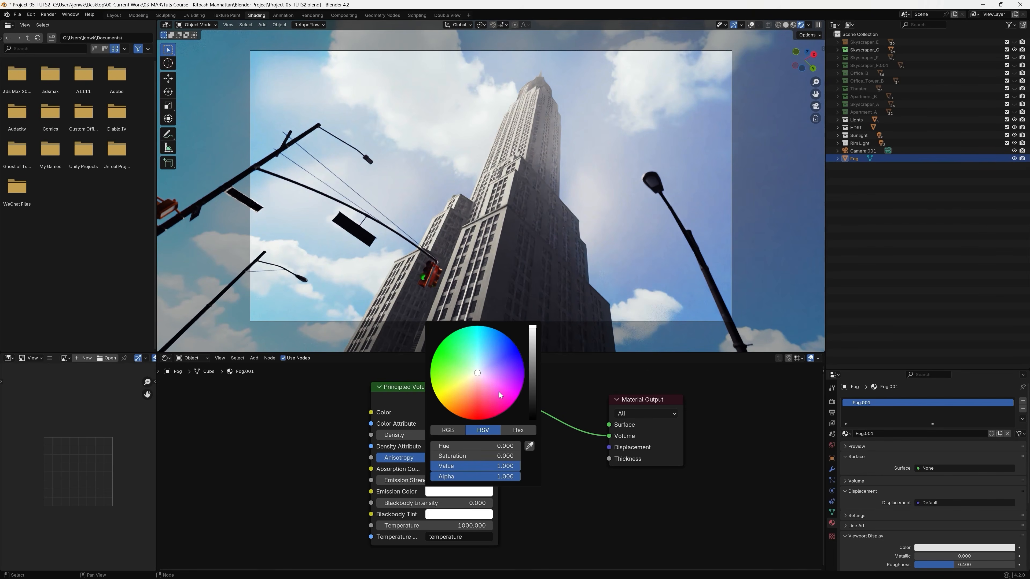
{"action": "left_click", "coordinate": [482, 371]}
{"action": "left_click", "coordinate": [459, 380]}
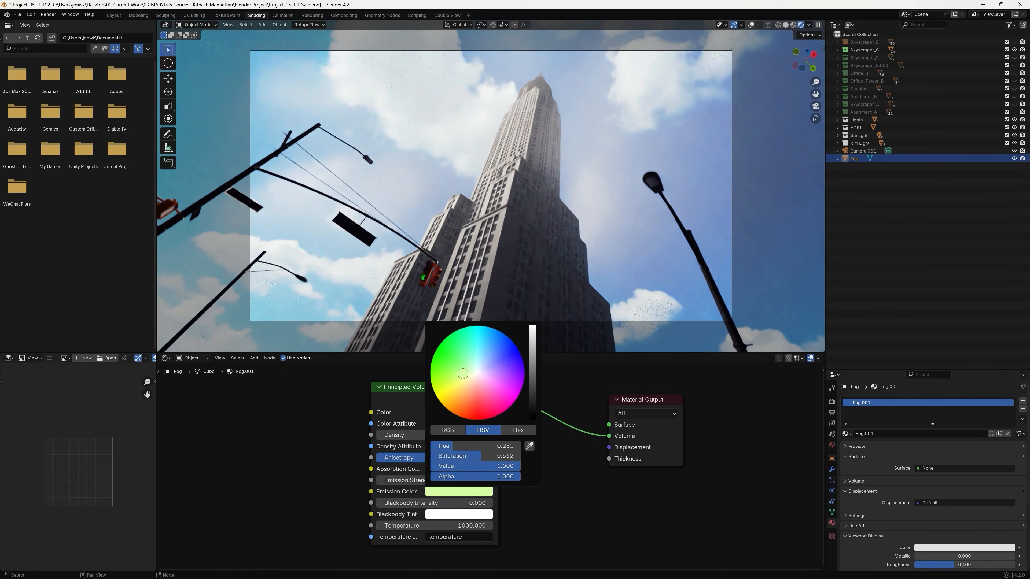
{"action": "left_click", "coordinate": [470, 377]}
{"action": "left_click", "coordinate": [474, 376]}
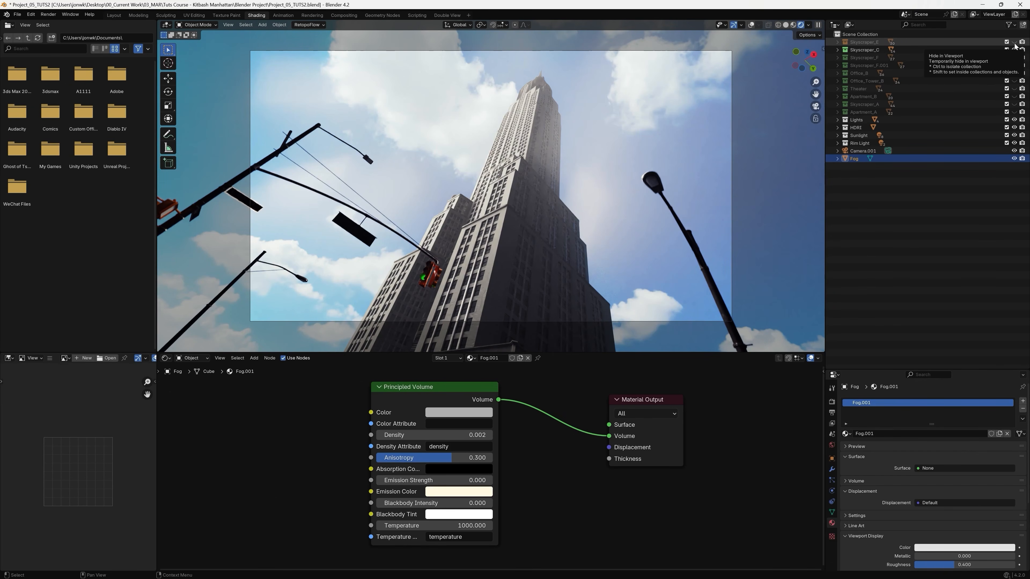
Unhide the hidden building collections from Skyscraper_E down to Office_Tower_B in the viewport.
{"action": "left_click_drag", "start_coordinate": [1014, 42], "coordinate": [1015, 81]}
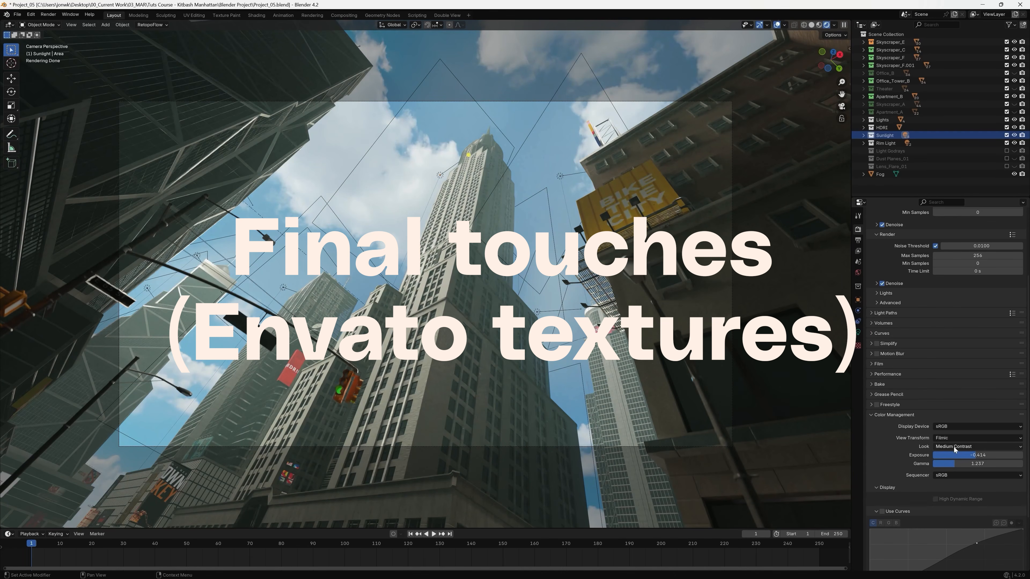
Open the Look choices of the scene's color management.
{"action": "left_click", "coordinate": [953, 447]}
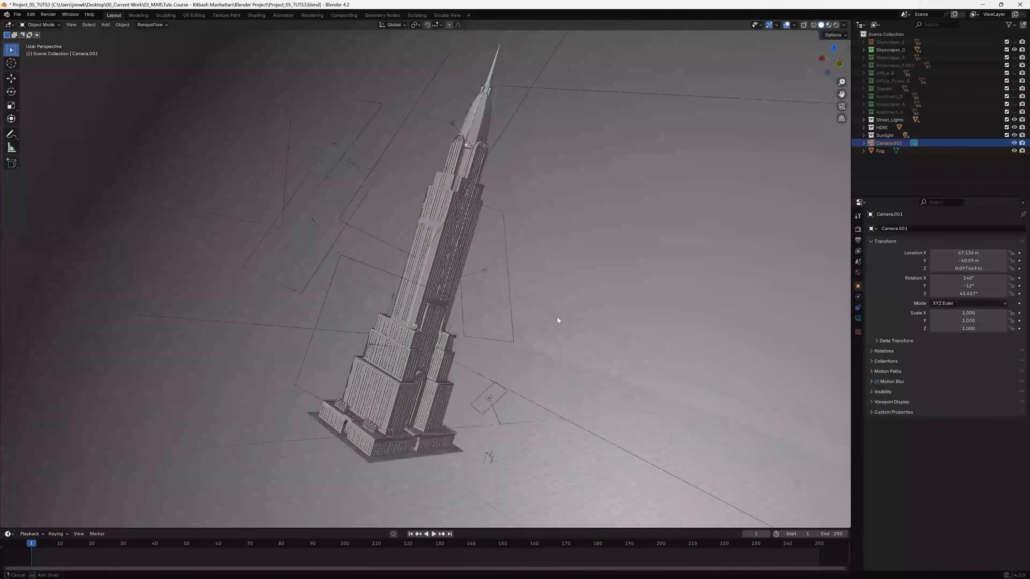
Add a plane mesh to the scene for the overlay textures.
{"action": "middle_click_drag", "start_coordinate": [557, 318], "coordinate": [468, 330]}
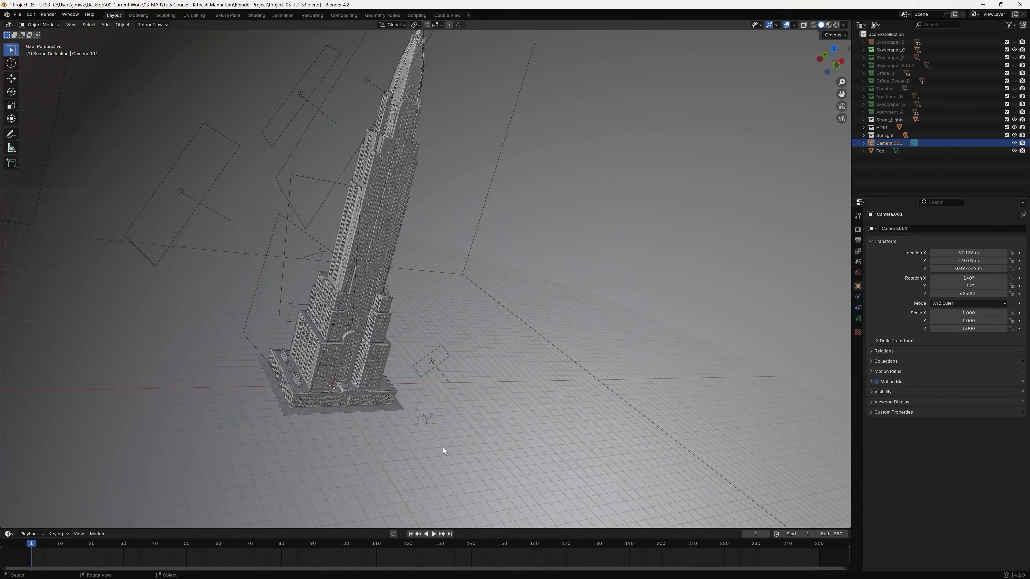
{"action": "key", "text": "shift+a"}
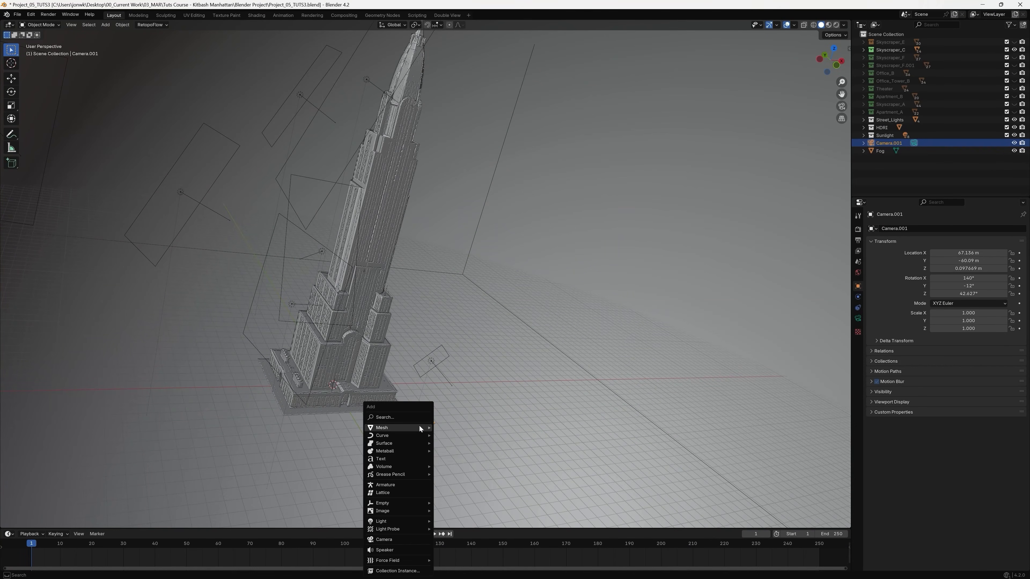
{"action": "mouse_move", "coordinate": [419, 428]}
{"action": "left_click", "coordinate": [469, 427]}
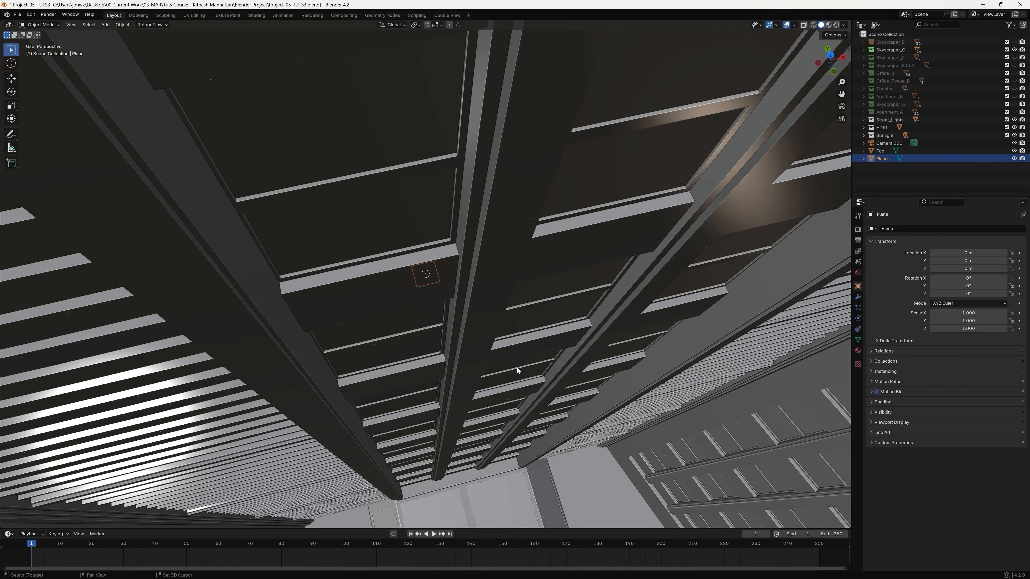
Move the plane away from the skyscraper to about X 69.85 m, Y -60.45 m, Z -17.96 m.
{"action": "middle_click_drag", "start_coordinate": [516, 368], "coordinate": [419, 287], "text": "shift"}
{"action": "scroll", "coordinate": [472, 329], "scroll_direction": "down", "scroll_amount": 7}
{"action": "key", "text": "g"}
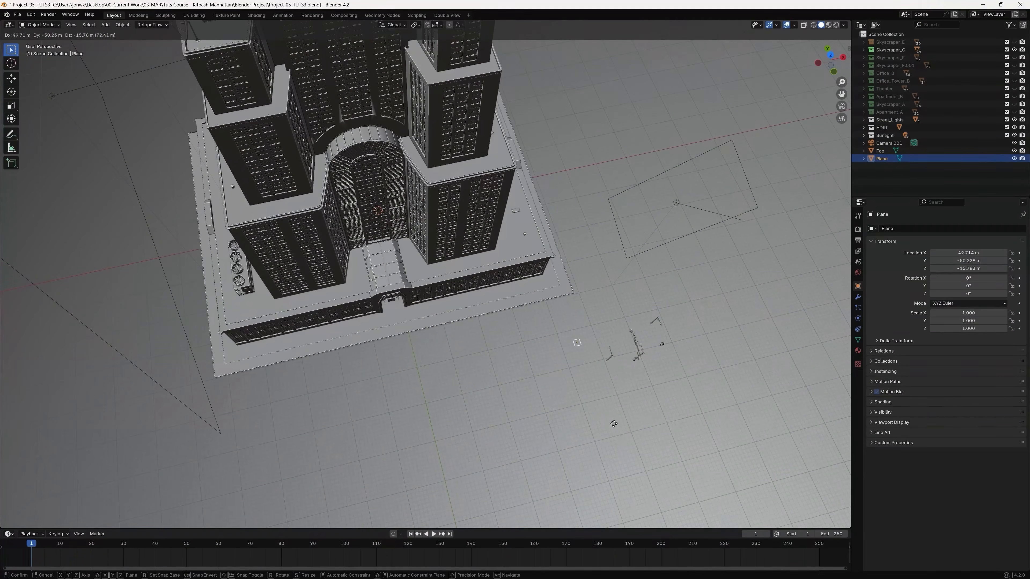
{"action": "left_click", "coordinate": [675, 404]}
{"action": "key", "text": "KP_Decimal"}
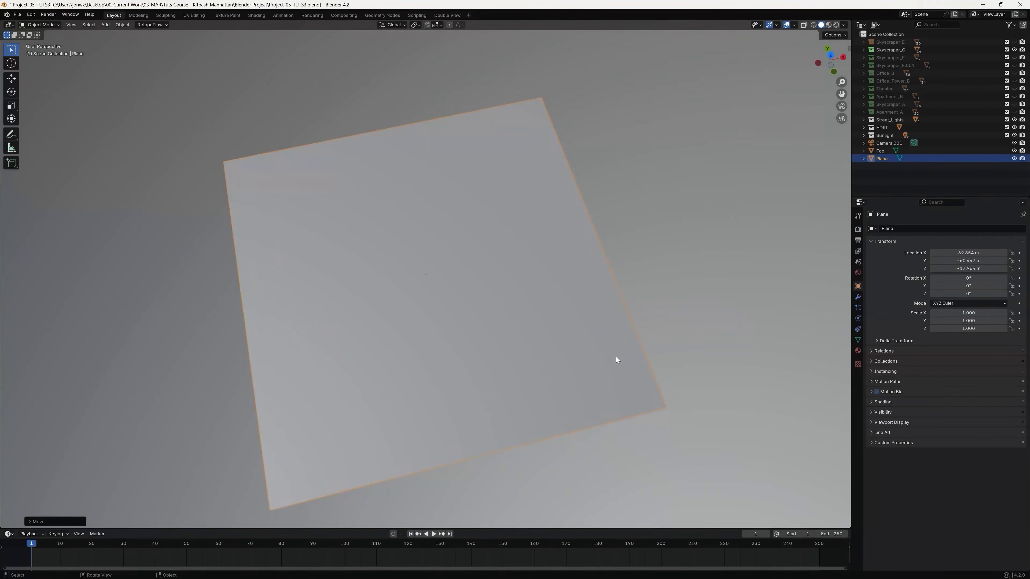
Scale the plane up uniformly to about 2.27.
{"action": "scroll", "coordinate": [601, 357], "scroll_direction": "down", "scroll_amount": 6}
{"action": "middle_click_drag", "start_coordinate": [475, 320], "coordinate": [499, 283]}
{"action": "scroll", "coordinate": [498, 281], "scroll_direction": "down", "scroll_amount": 5}
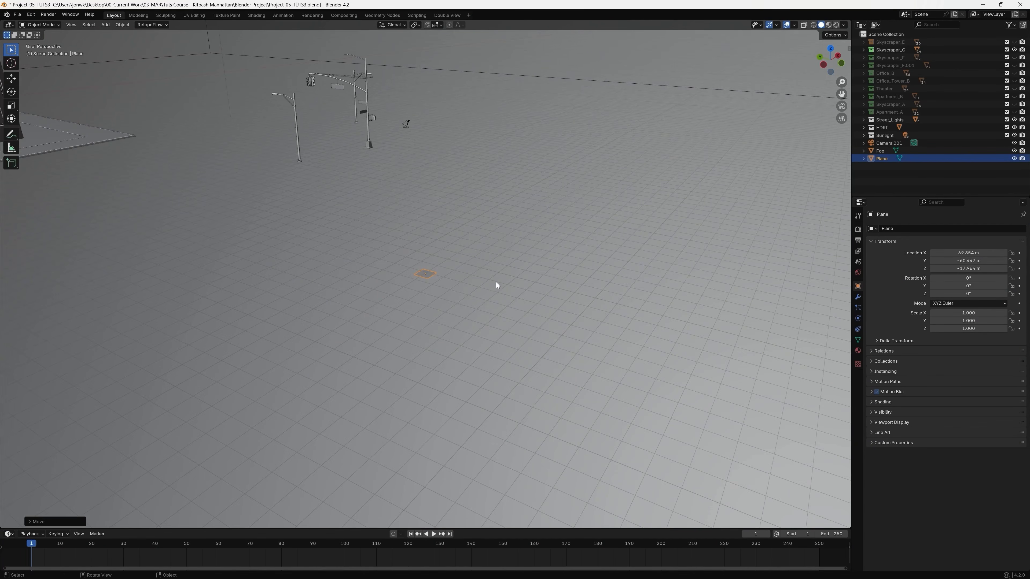
{"action": "key", "text": "s"}
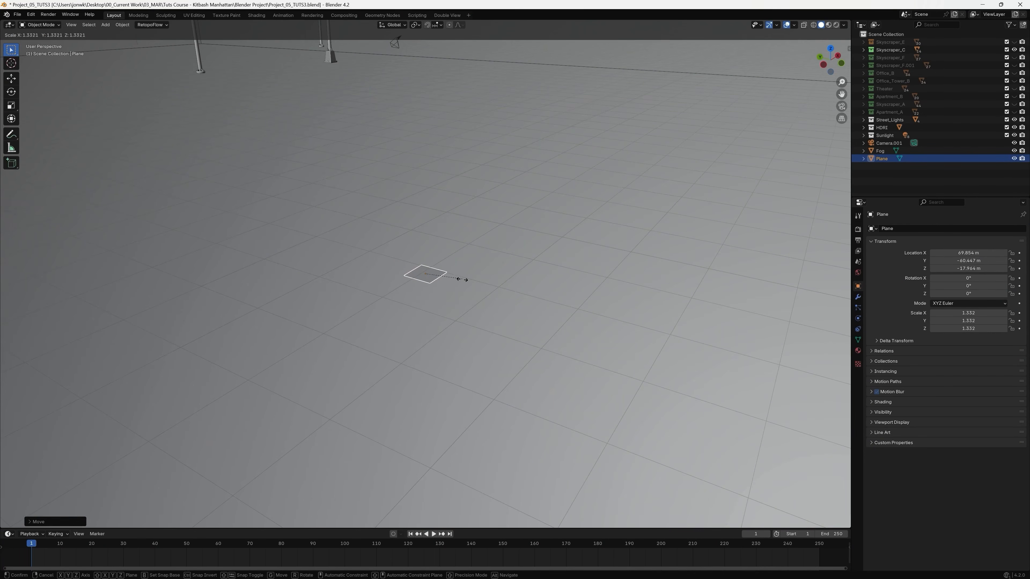
{"action": "left_click", "coordinate": [484, 294]}
{"action": "middle_click_drag", "start_coordinate": [473, 260], "coordinate": [457, 289]}
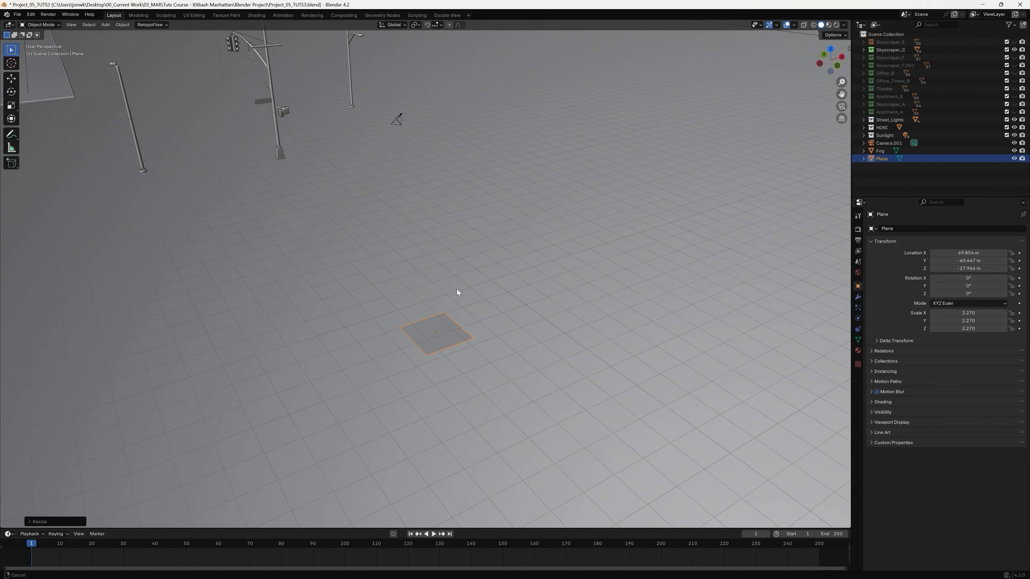
Copy the camera's location onto the plane with Copy Attributes.
{"action": "left_click", "coordinate": [399, 124]}
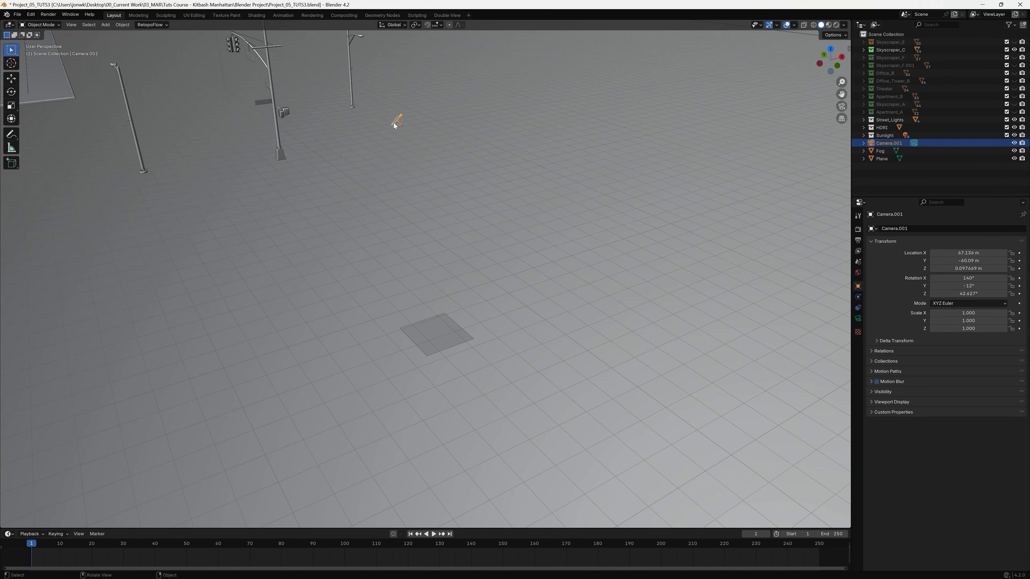
{"action": "middle_click_drag", "start_coordinate": [420, 259], "coordinate": [438, 281], "text": "shift"}
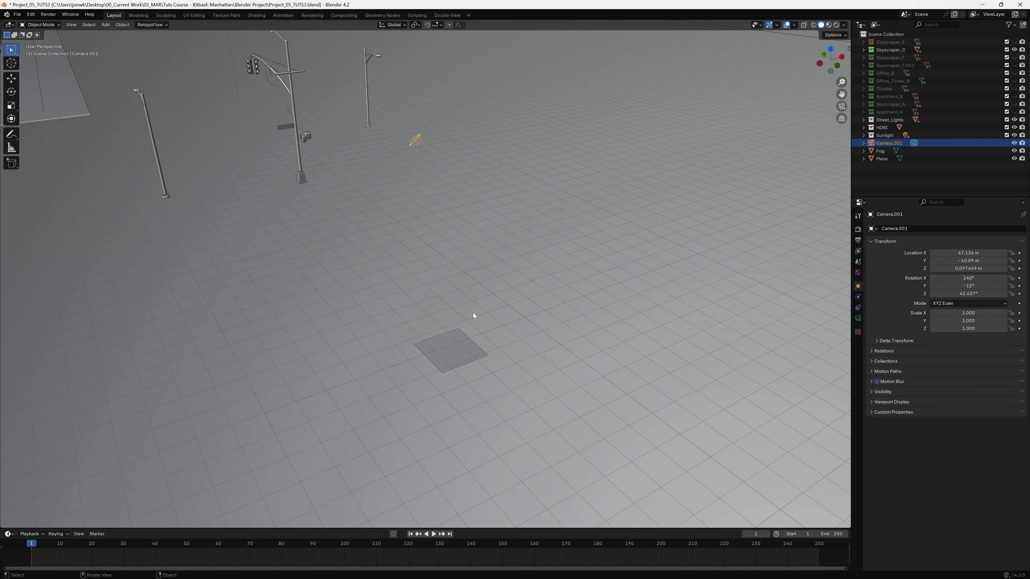
{"action": "left_click", "coordinate": [460, 356]}
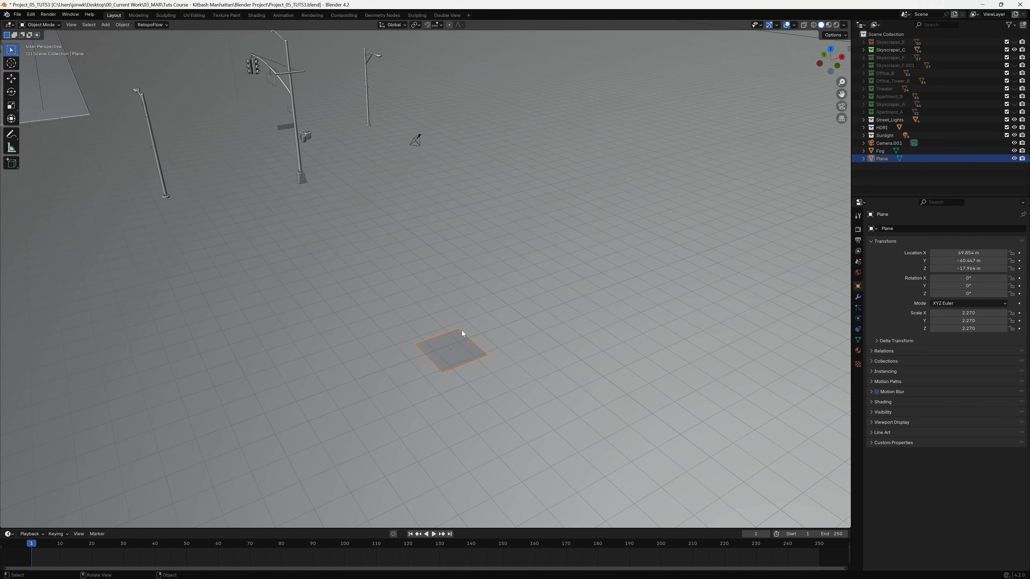
{"action": "left_click", "coordinate": [419, 147], "text": "shift"}
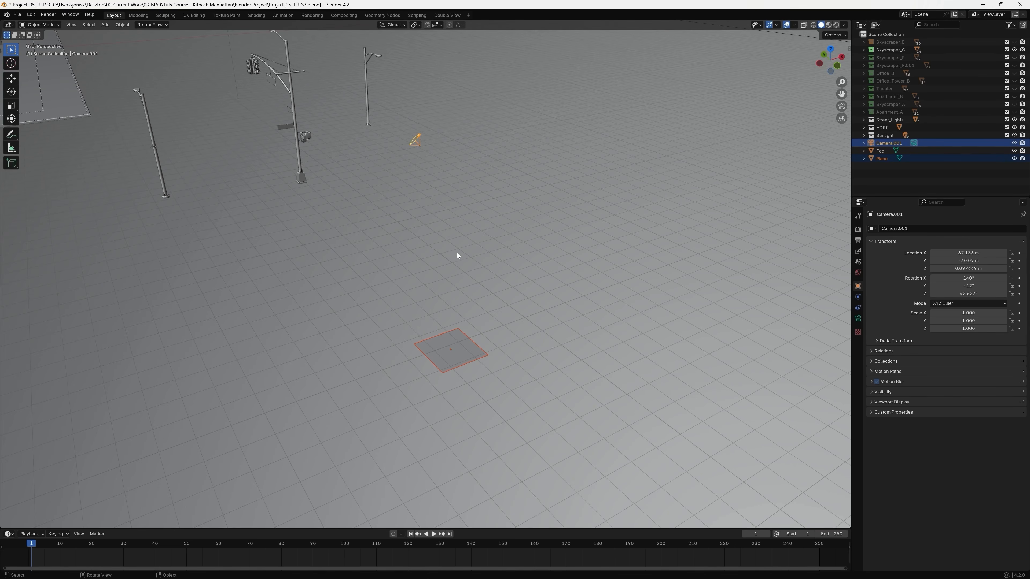
{"action": "key", "text": "ctrl+c"}
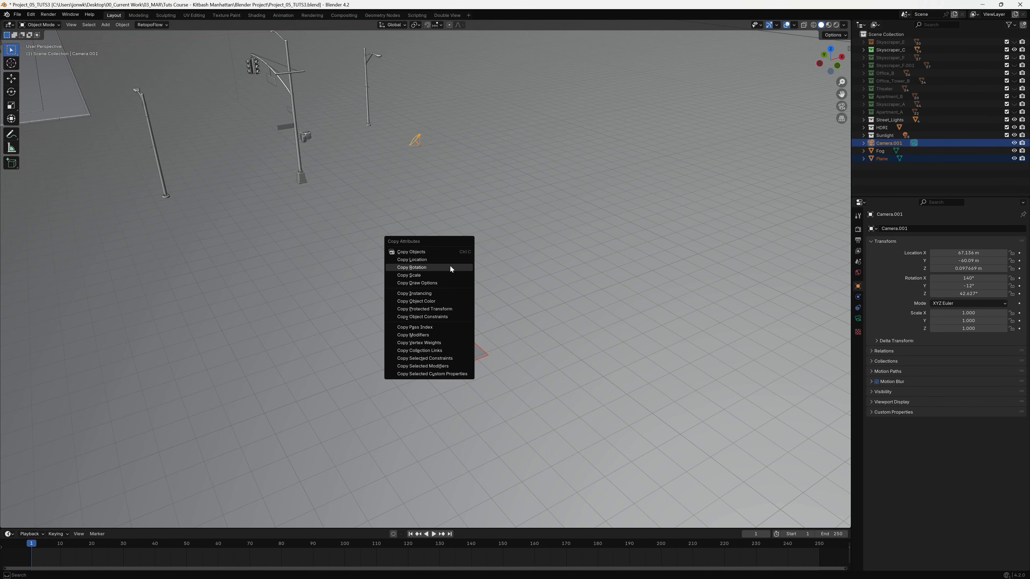
{"action": "left_click", "coordinate": [450, 261]}
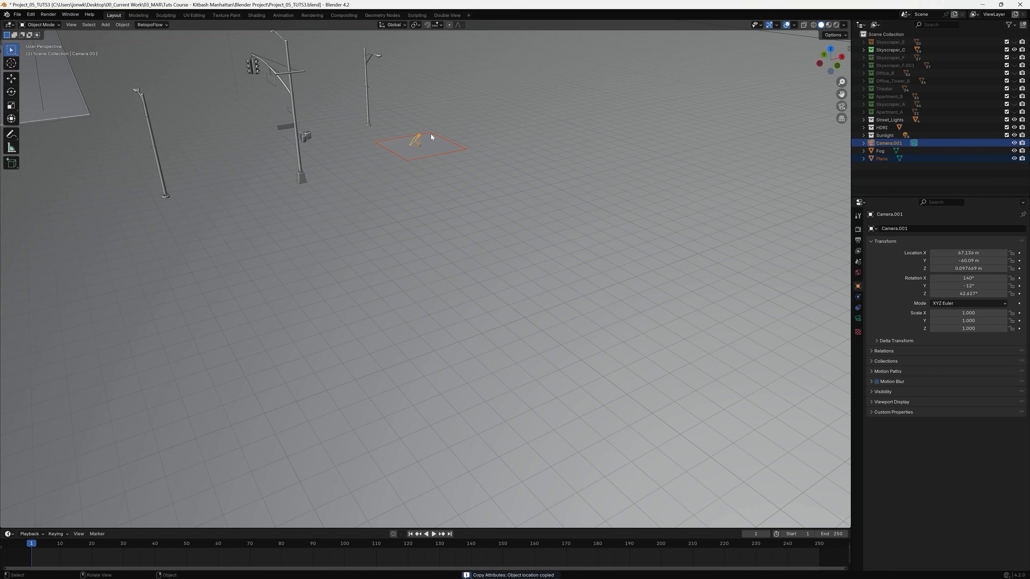
Copy the camera's rotation onto the plane so both share the same orientation.
{"action": "middle_click_drag", "start_coordinate": [450, 158], "coordinate": [452, 235], "text": "shift"}
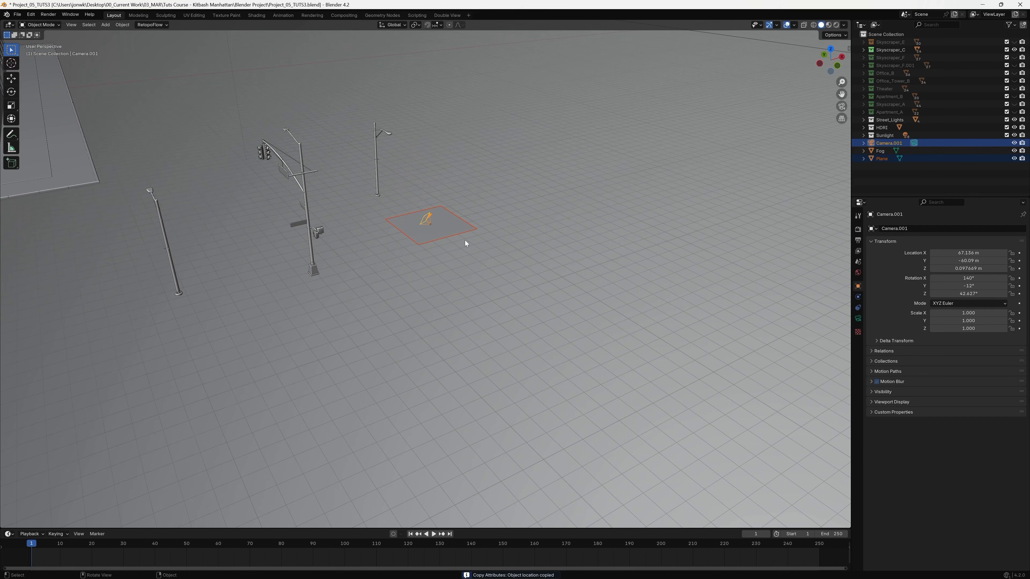
{"action": "key", "text": "ctrl+c"}
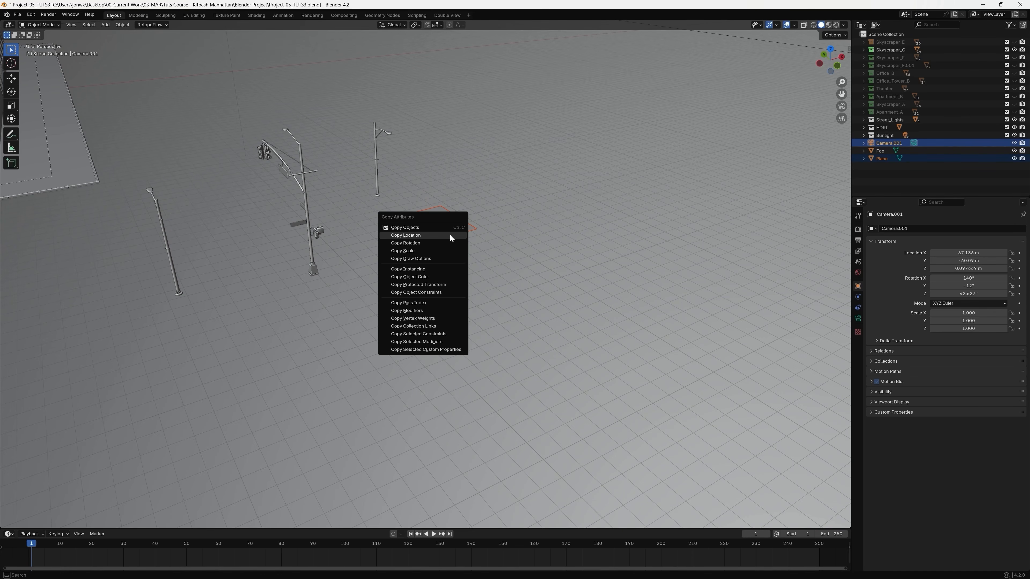
{"action": "left_click", "coordinate": [411, 243]}
{"action": "key", "text": "KP_Decimal"}
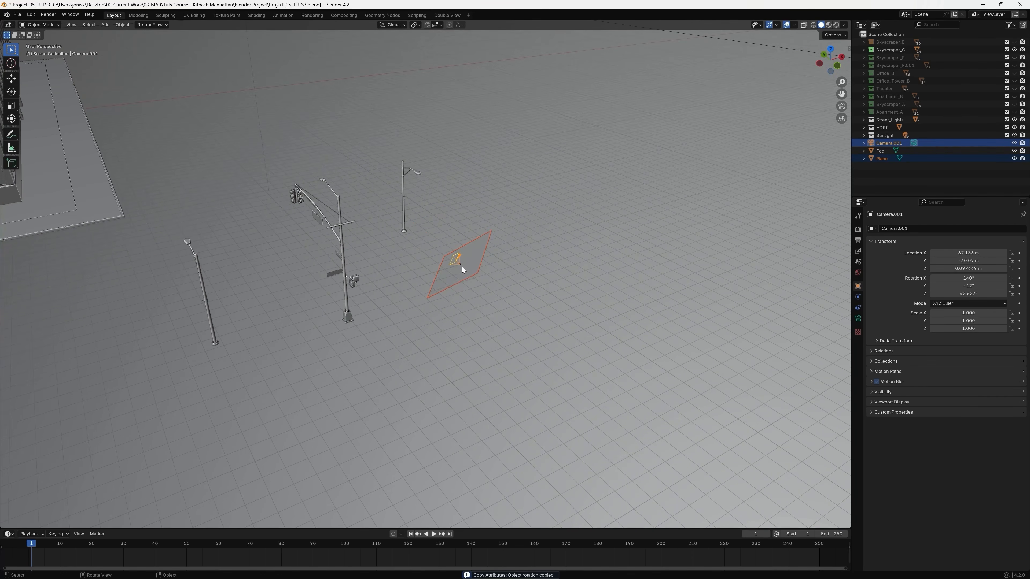
{"action": "middle_click_drag", "start_coordinate": [454, 275], "coordinate": [486, 285]}
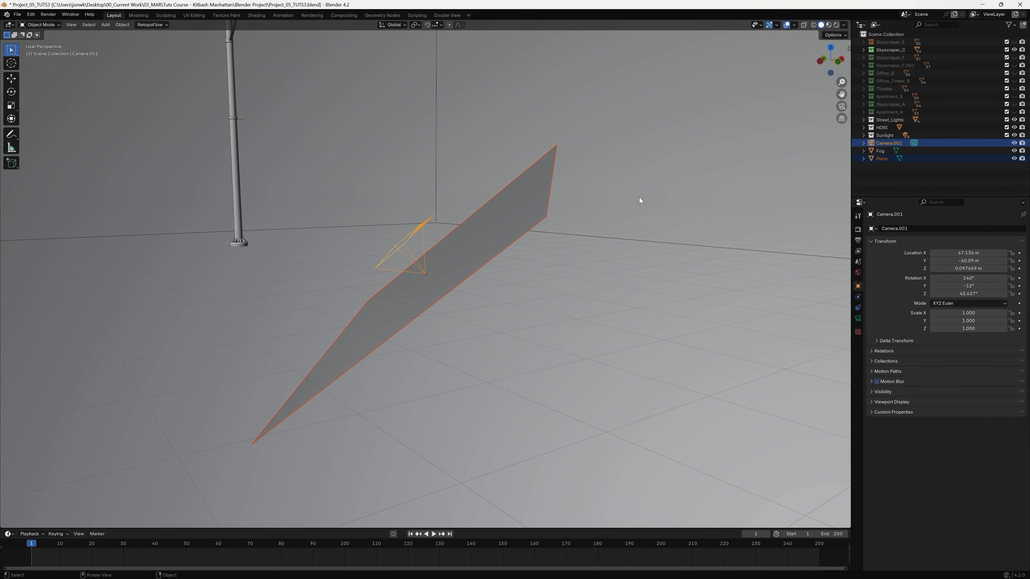
Move only the plane about -0.26 m along its local Z axis, placing it in front of the camera.
{"action": "left_click", "coordinate": [637, 331]}
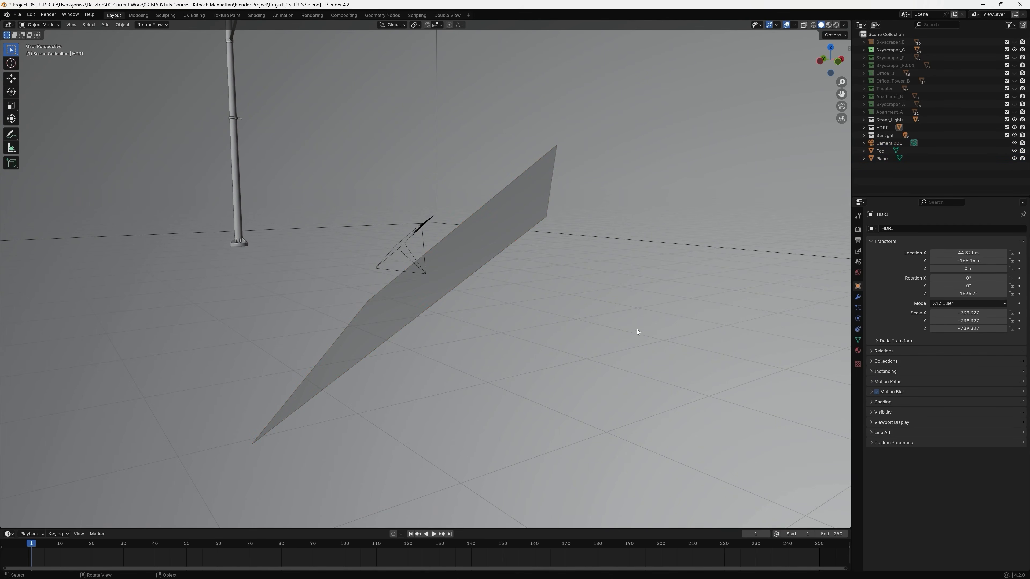
{"action": "left_click", "coordinate": [507, 246]}
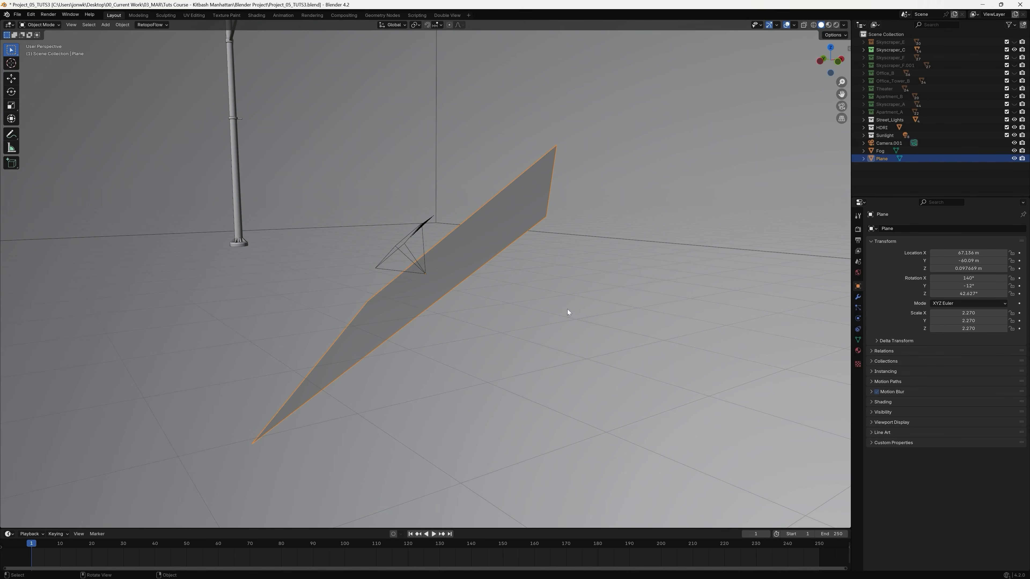
{"action": "key", "text": "g"}
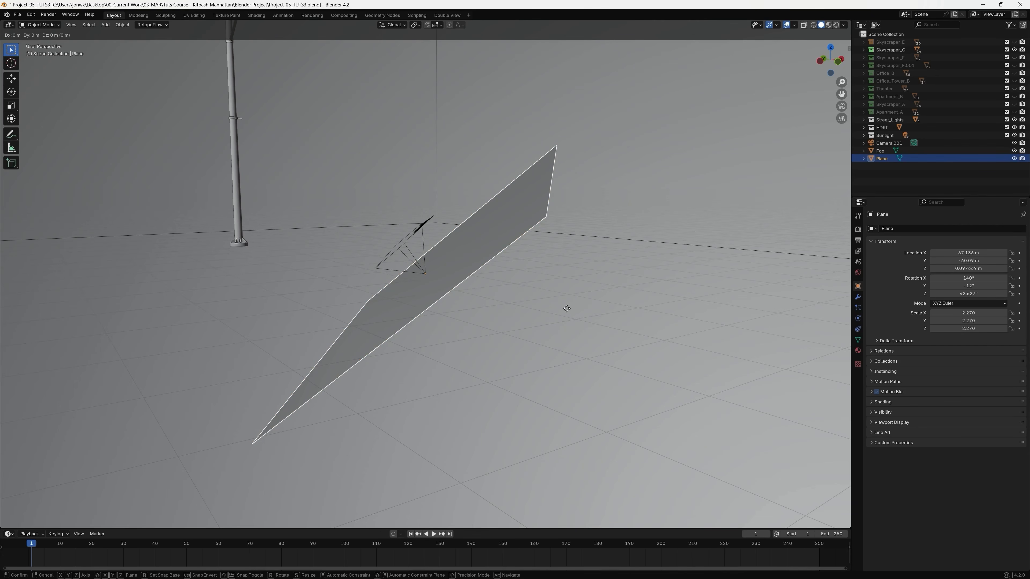
{"action": "key", "text": "z"}
{"action": "key", "text": "z"}
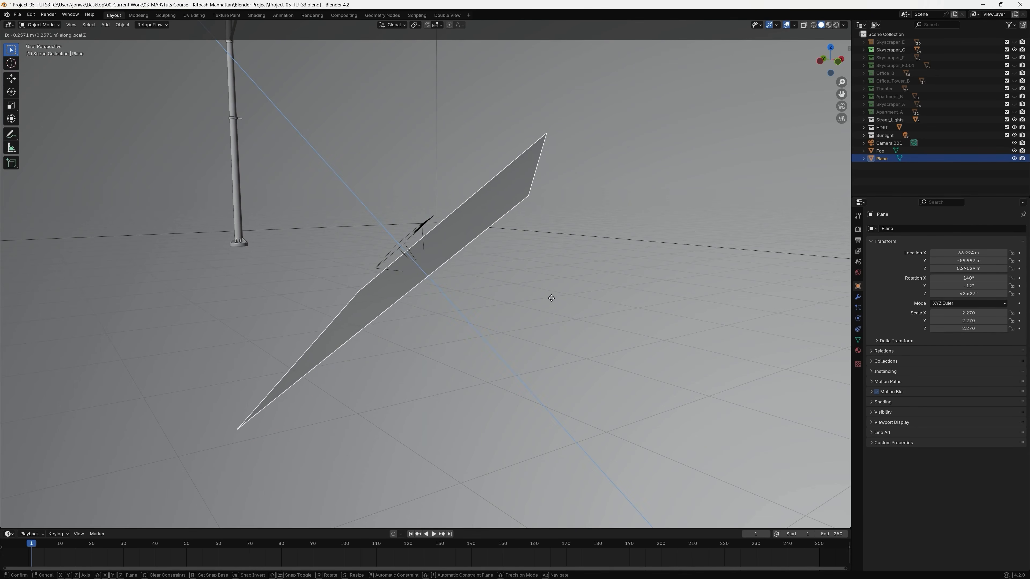
{"action": "left_click", "coordinate": [552, 299]}
Scale the plane down uniformly to about 1.38.
{"action": "mouse_move", "coordinate": [555, 312]}
{"action": "middle_mouse_down"}
{"action": "mouse_move", "coordinate": [518, 319]}
{"action": "mouse_move", "coordinate": [562, 331]}
{"action": "middle_mouse_up"}
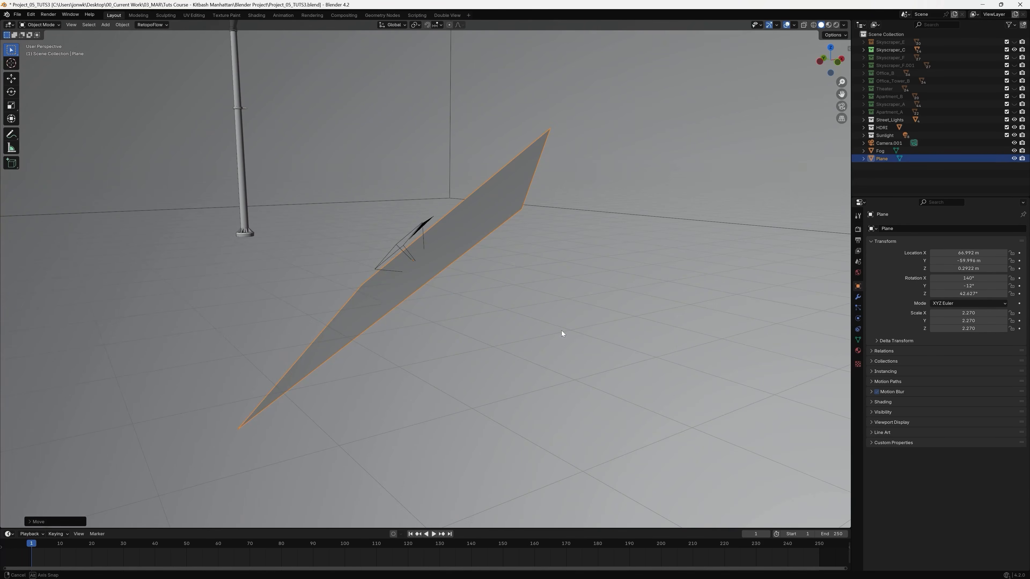
{"action": "key", "text": "s"}
{"action": "left_click", "coordinate": [498, 319]}
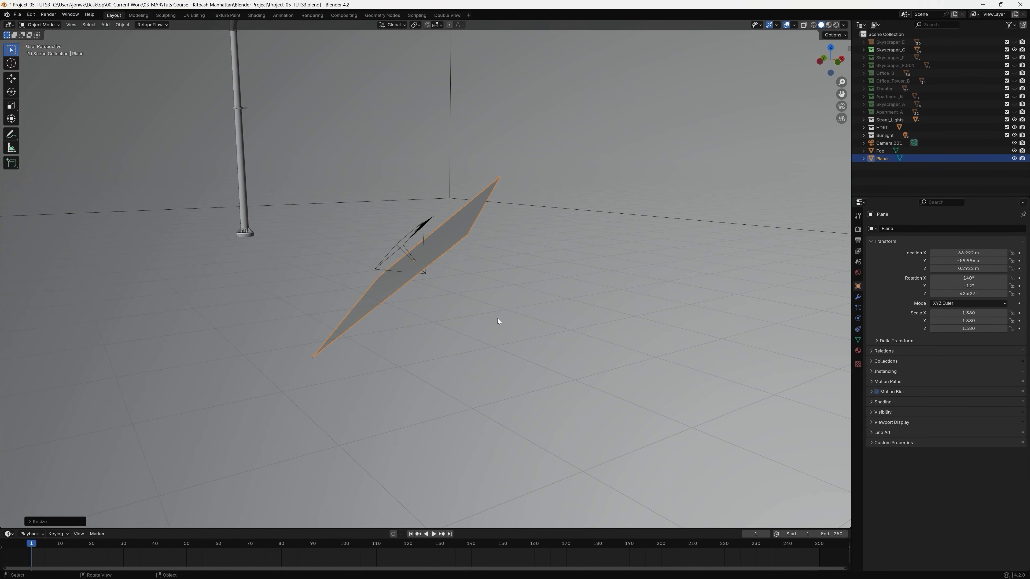
{"action": "middle_click_drag", "start_coordinate": [494, 326], "coordinate": [483, 315]}
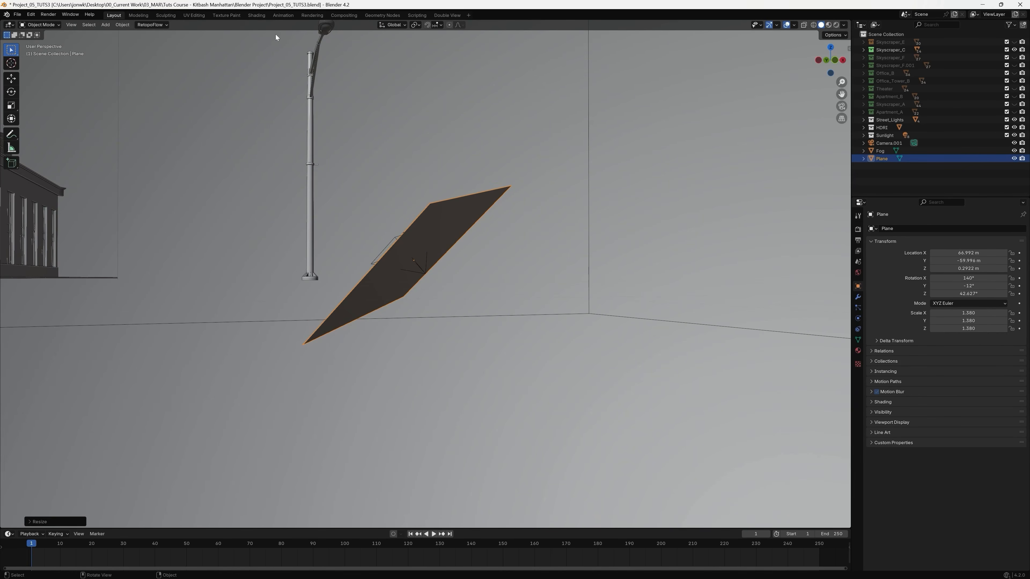
Switch to the Shading workspace and give the plane a new material named Flares.
{"action": "left_click", "coordinate": [262, 18]}
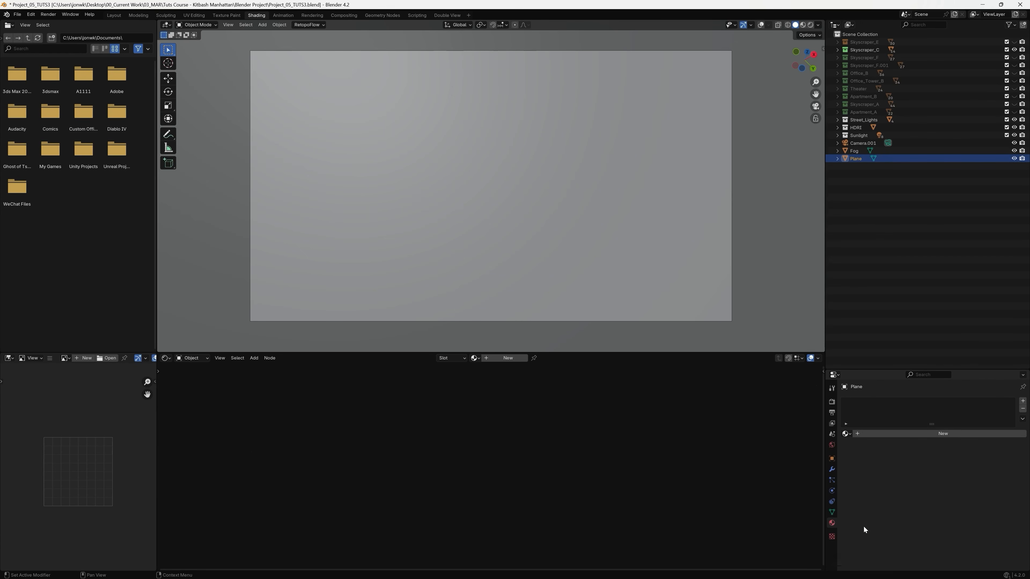
{"action": "left_click", "coordinate": [1023, 402]}
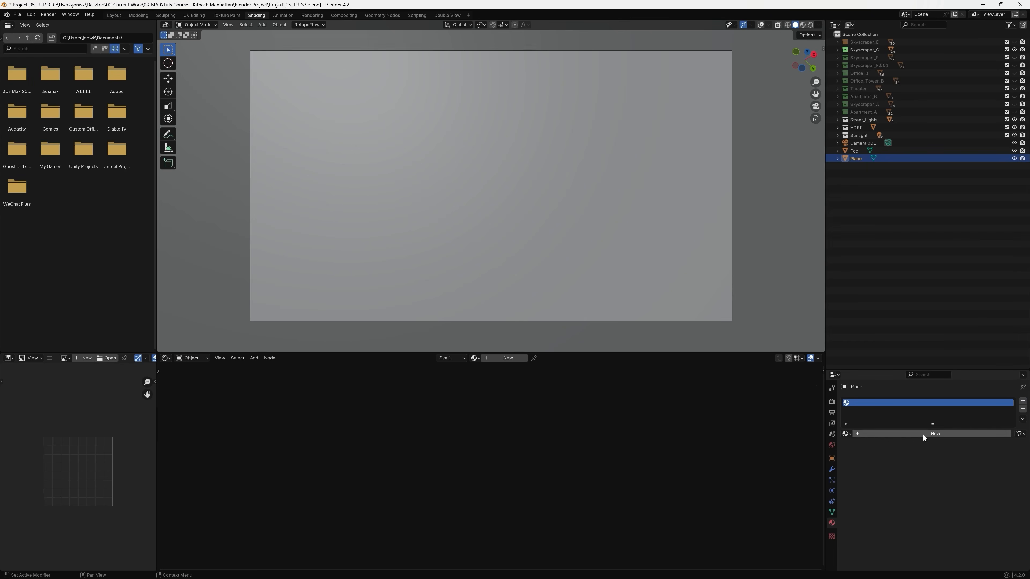
{"action": "left_click", "coordinate": [923, 434]}
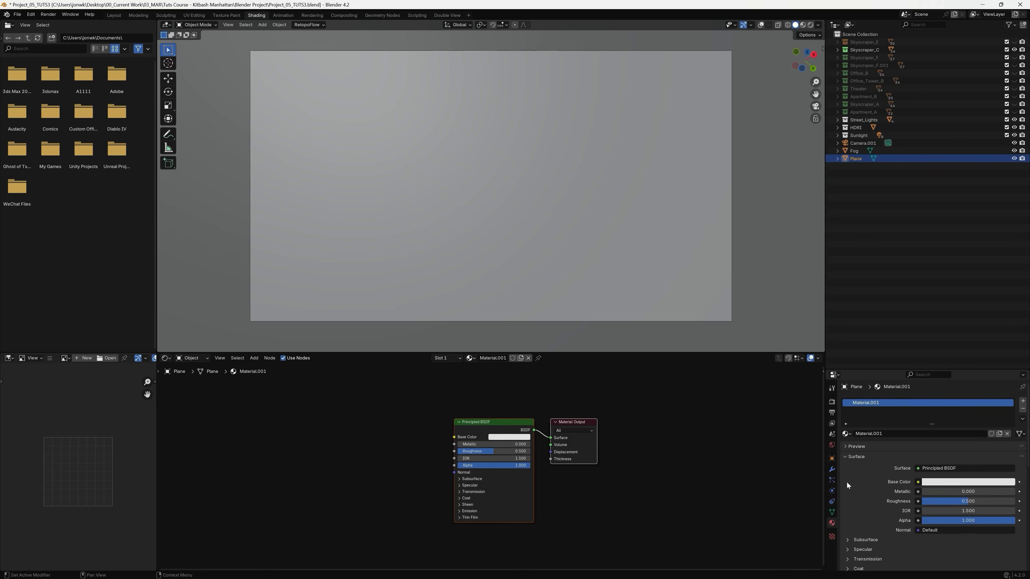
{"action": "double_click", "coordinate": [878, 403]}
{"action": "type", "text": "Flares"}
{"action": "key", "text": "Return"}
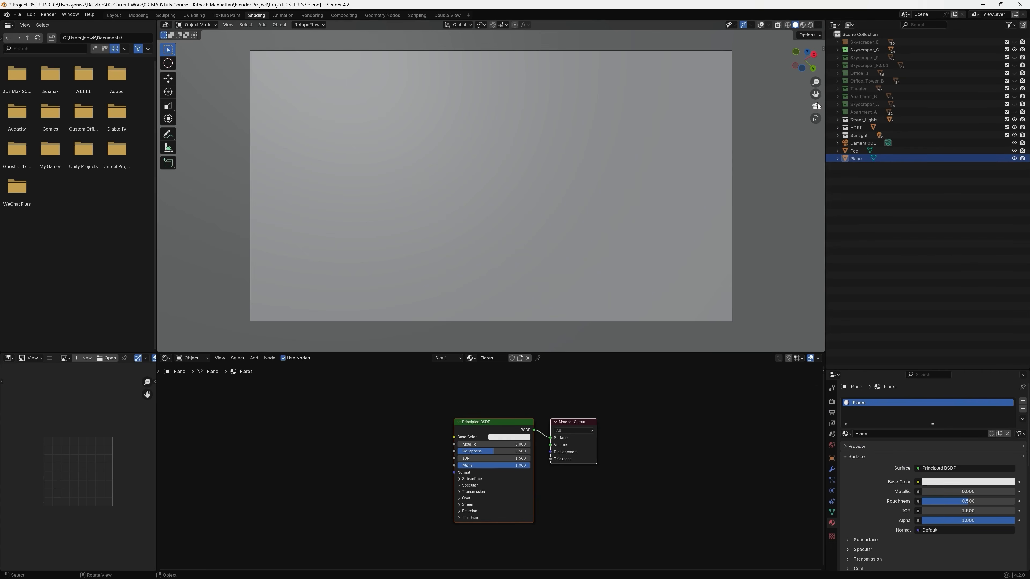
Toggle the plane's viewport visibility repeatedly to check how it covers the camera view.
{"action": "left_click", "coordinate": [1015, 159]}
{"action": "left_click", "coordinate": [1014, 158]}
{"action": "left_click", "coordinate": [1014, 159]}
{"action": "left_click", "coordinate": [1015, 158]}
{"action": "left_click", "coordinate": [1015, 159]}
{"action": "left_click", "coordinate": [1014, 158]}
Move the Material Output node aside and delete the Principled BSDF node from the Flares material.
{"action": "left_click", "coordinate": [517, 426]}
{"action": "left_click", "coordinate": [574, 424]}
{"action": "left_click_drag", "start_coordinate": [592, 422], "coordinate": [647, 426]}
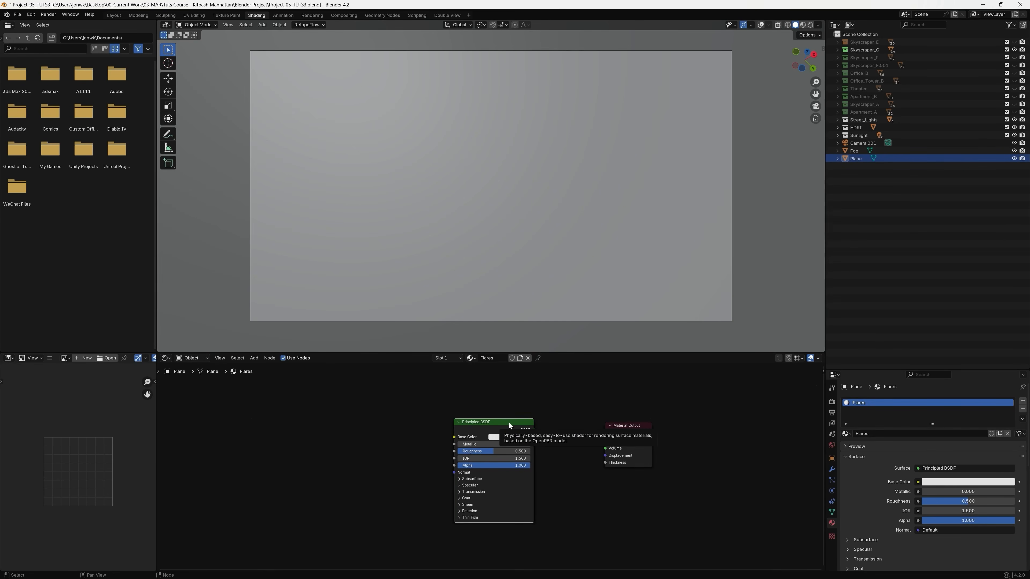
{"action": "key", "text": "x"}
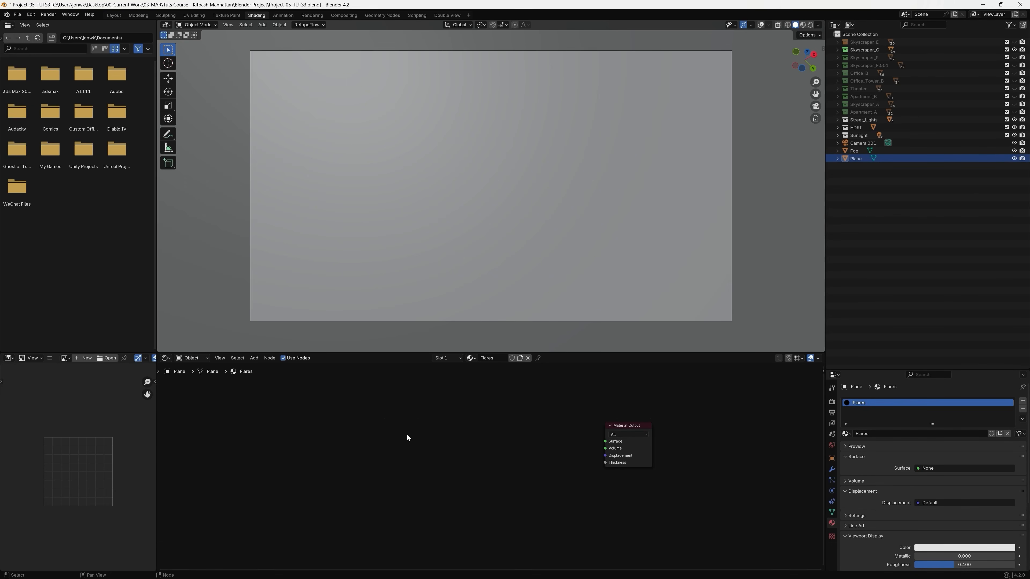
Add an Image Texture node to the Flares material, ahead of the Material Output node.
{"action": "key", "text": "shift+a"}
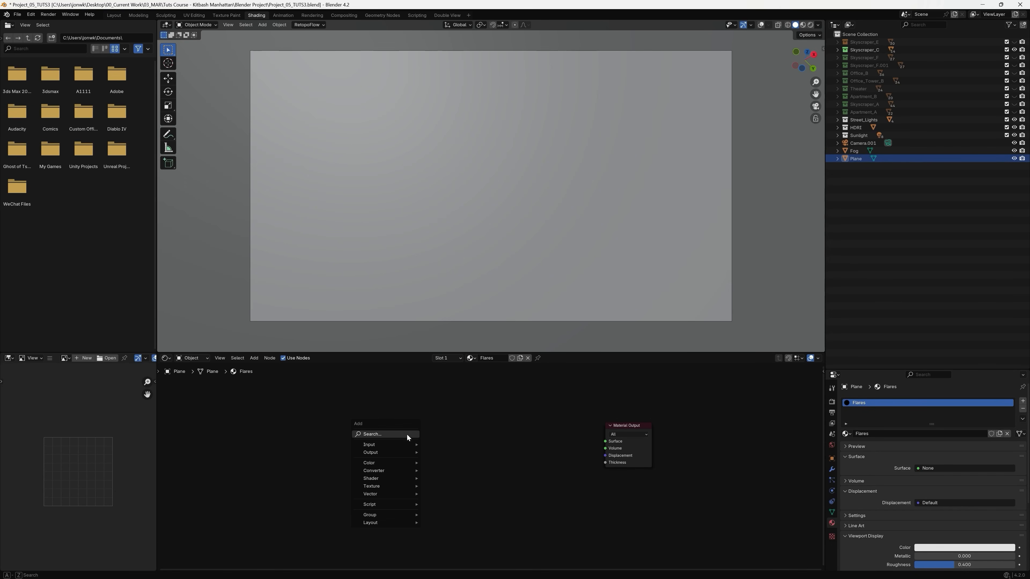
{"action": "left_click", "coordinate": [404, 433]}
{"action": "type", "text": "ima"}
{"action": "key", "text": "Return"}
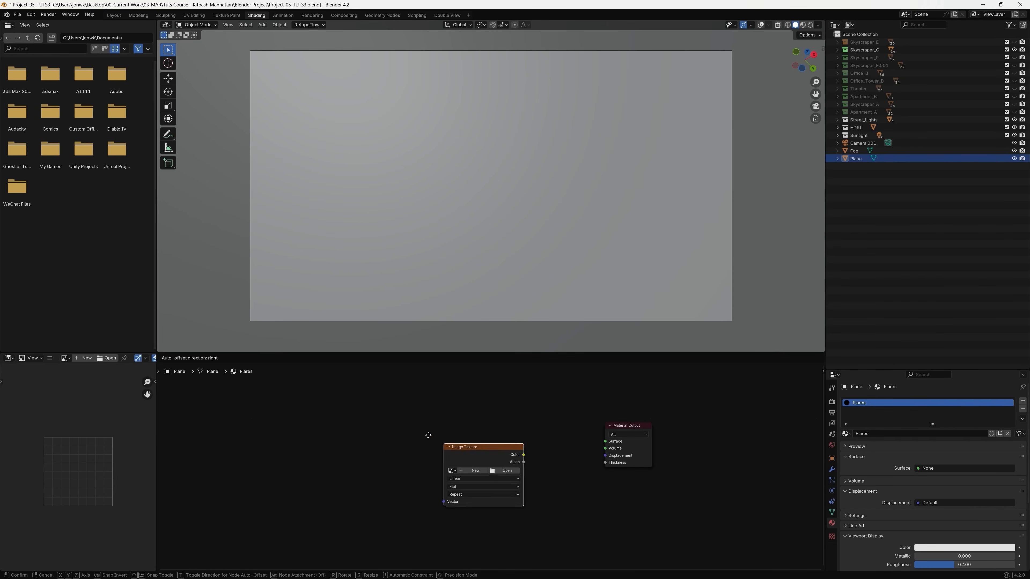
{"action": "left_click", "coordinate": [382, 407]}
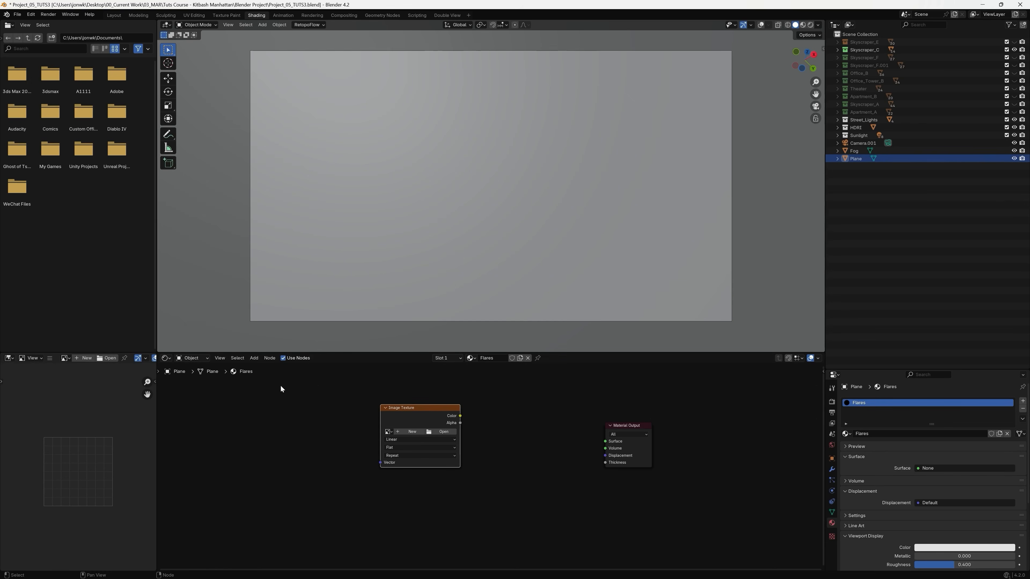
Load 01.png from the 12 Optical Flares folder into the Image Texture node.
{"action": "left_click", "coordinate": [444, 432]}
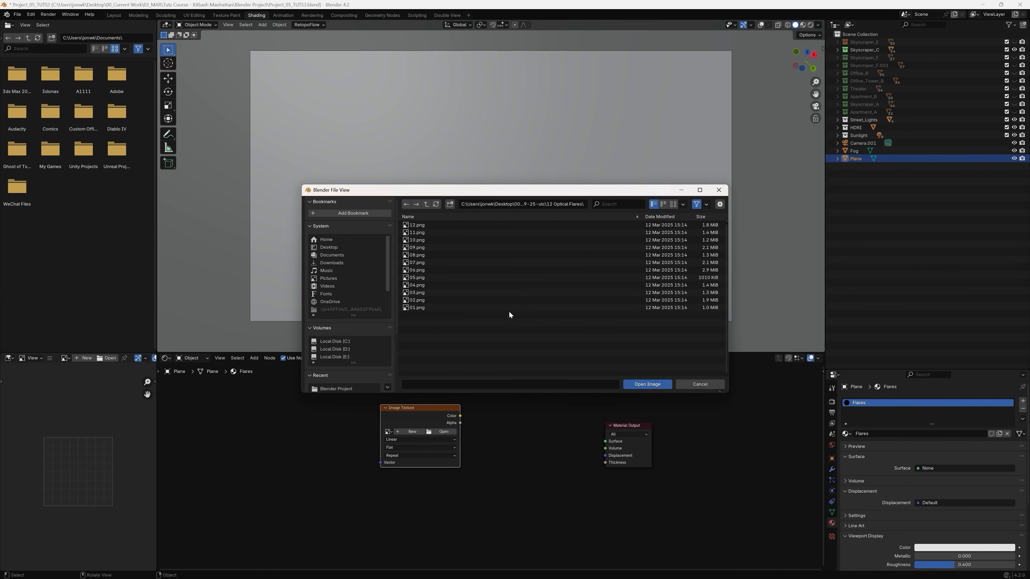
{"action": "left_click", "coordinate": [480, 307]}
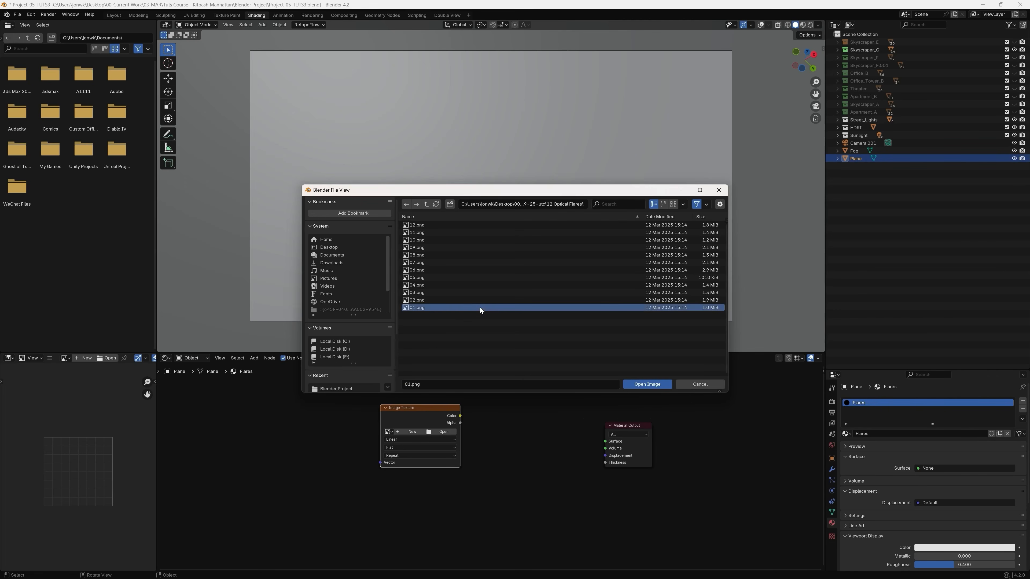
{"action": "left_click", "coordinate": [649, 386]}
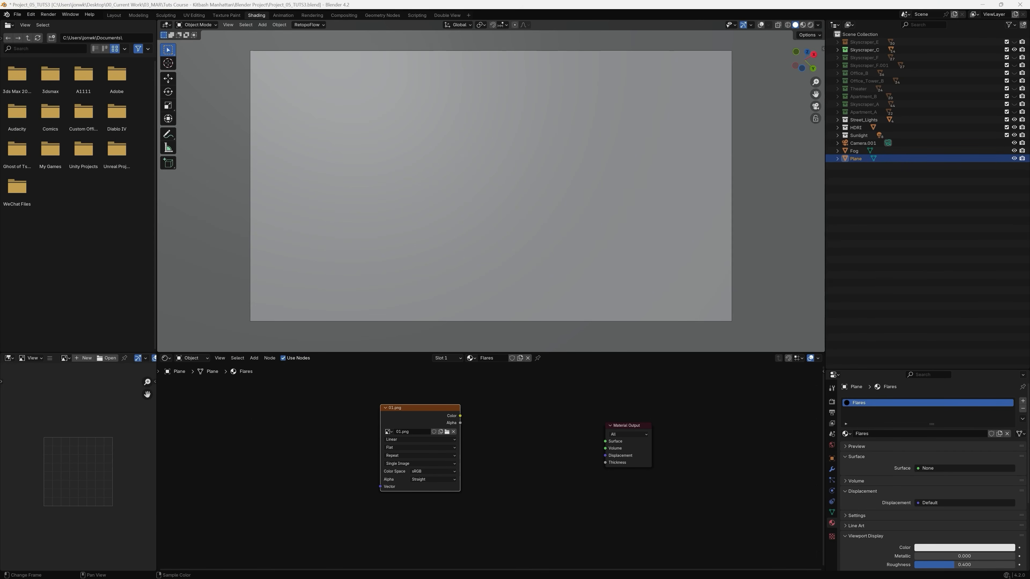
{"action": "left_click", "coordinate": [552, 434]}
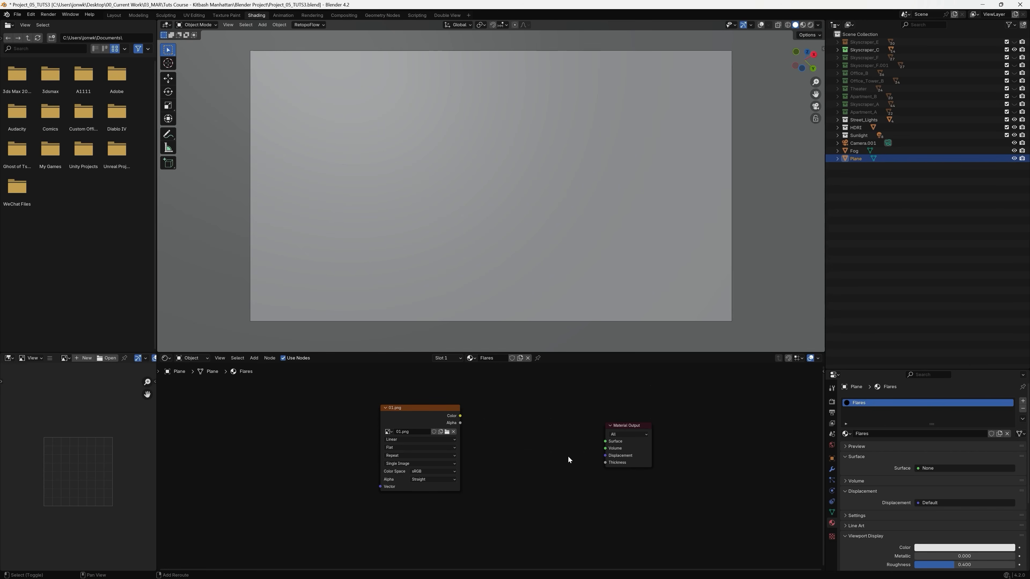
Add an Emission shader node between the 01.png image texture and the Material Output node.
{"action": "key", "text": "shift+a"}
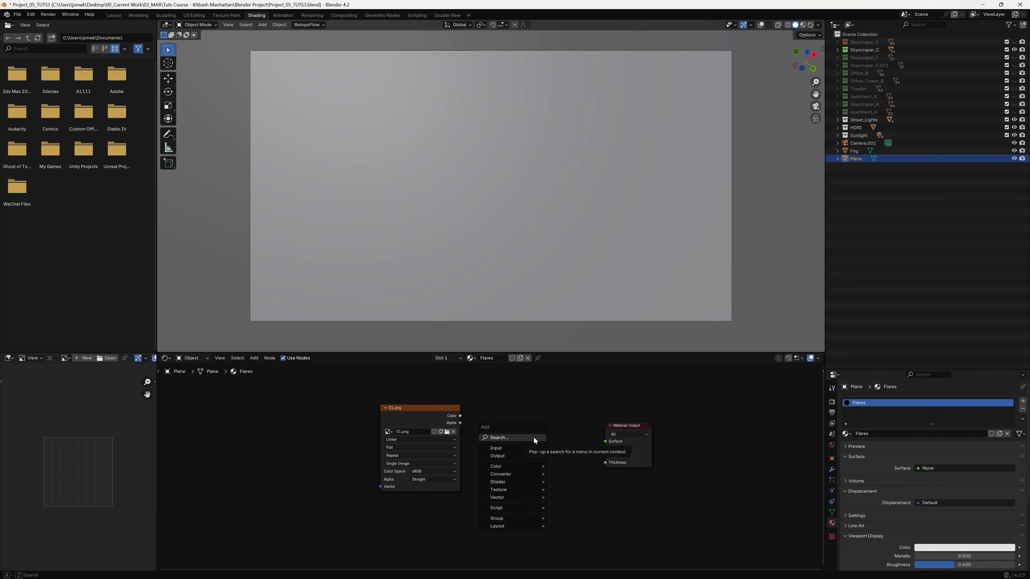
{"action": "left_click", "coordinate": [534, 438]}
{"action": "type", "text": "emi"}
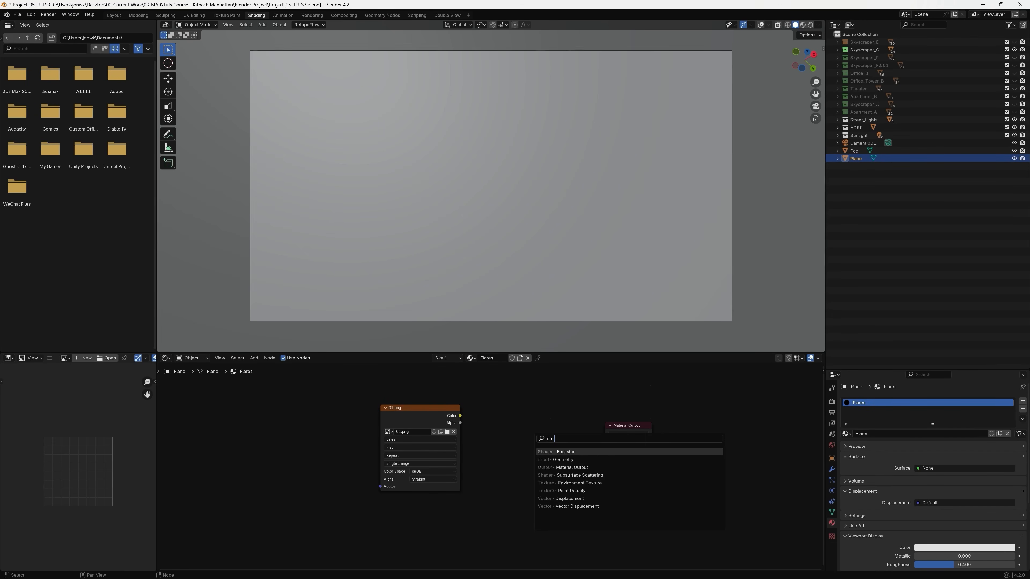
{"action": "key", "text": "Return"}
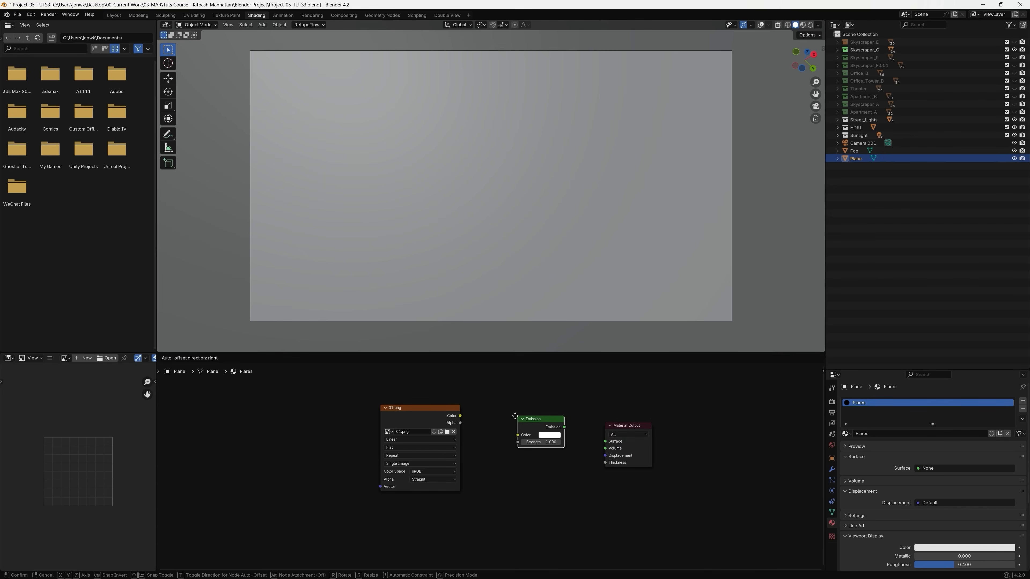
{"action": "left_click", "coordinate": [513, 464]}
{"action": "left_click", "coordinate": [530, 513]}
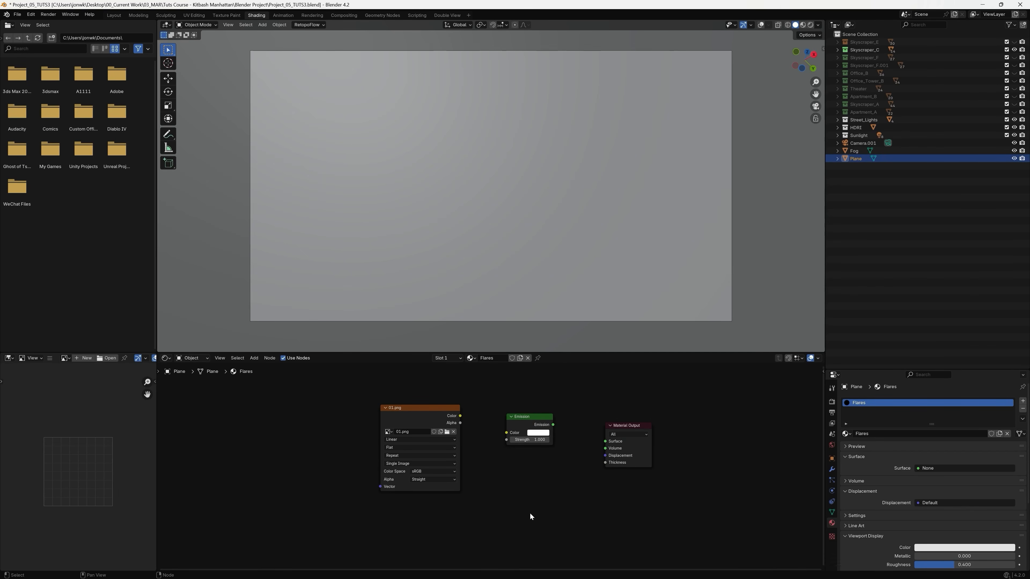
Add an Add Shader node between Emission and Material Output, and space the nodes apart.
{"action": "key", "text": "shift+a"}
{"action": "left_click", "coordinate": [519, 481]}
{"action": "type", "text": "add"}
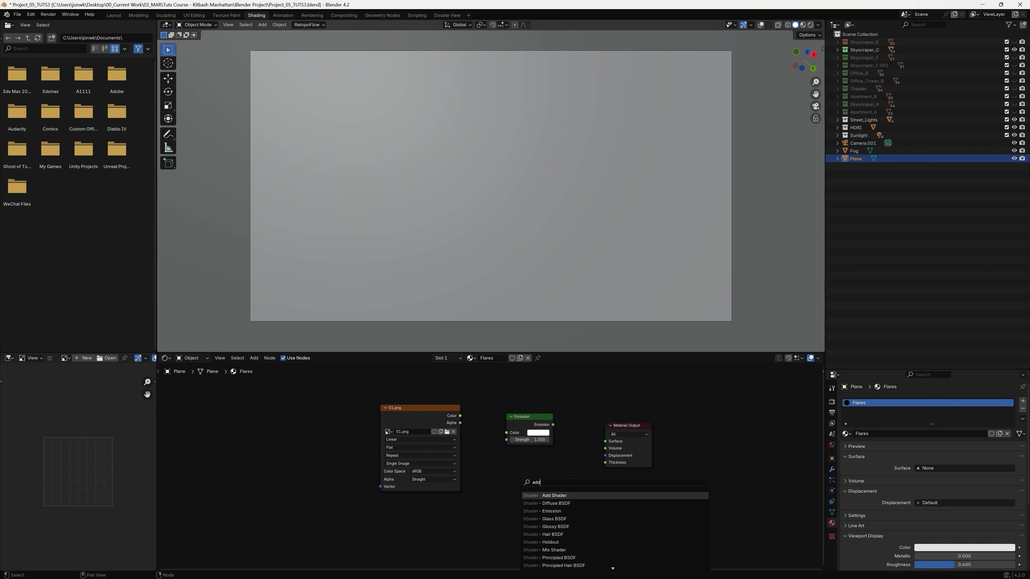
{"action": "key", "text": "Return"}
{"action": "left_click", "coordinate": [564, 414]}
{"action": "left_click_drag", "start_coordinate": [646, 428], "coordinate": [676, 417]}
{"action": "scroll", "coordinate": [675, 424], "scroll_direction": "up", "scroll_amount": 3}
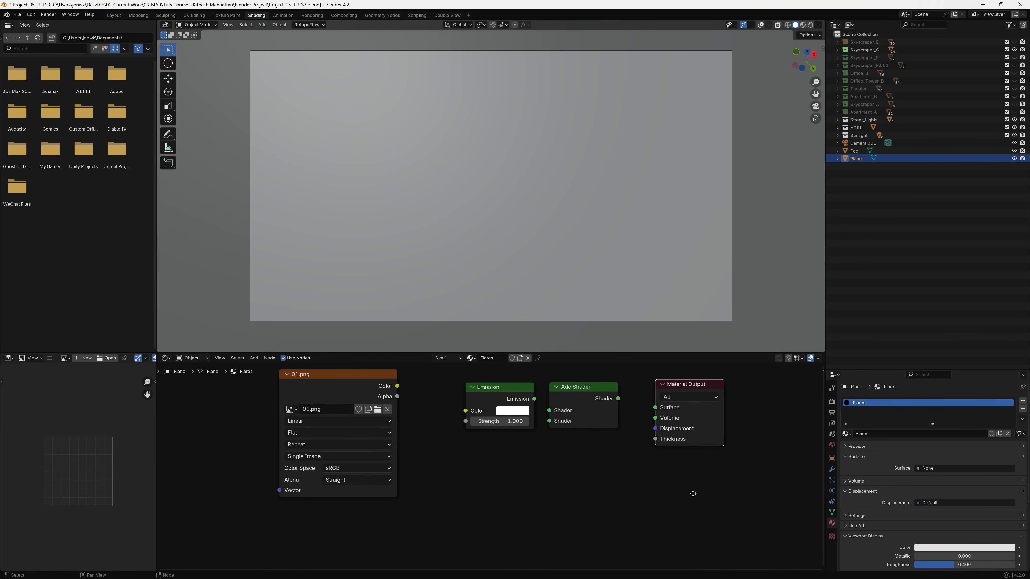
{"action": "left_click_drag", "start_coordinate": [467, 392], "coordinate": [450, 389]}
{"action": "left_click_drag", "start_coordinate": [567, 397], "coordinate": [560, 393]}
Add a Transparent BSDF node below Emission, and link the image Color through Emission into the first Add Shader input.
{"action": "left_click", "coordinate": [503, 524]}
{"action": "key", "text": "shift+a"}
{"action": "left_click", "coordinate": [496, 482]}
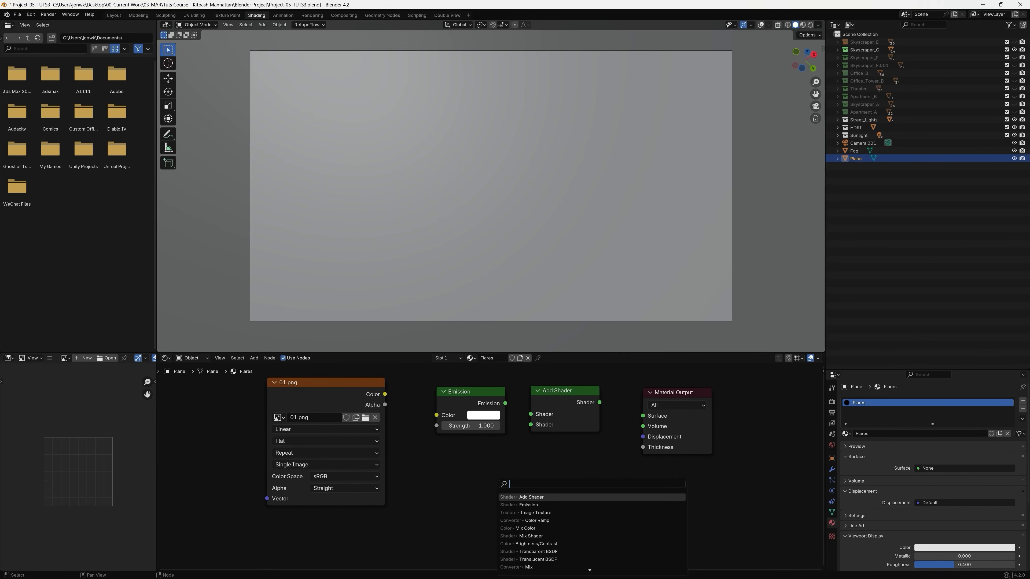
{"action": "type", "text": "trans"}
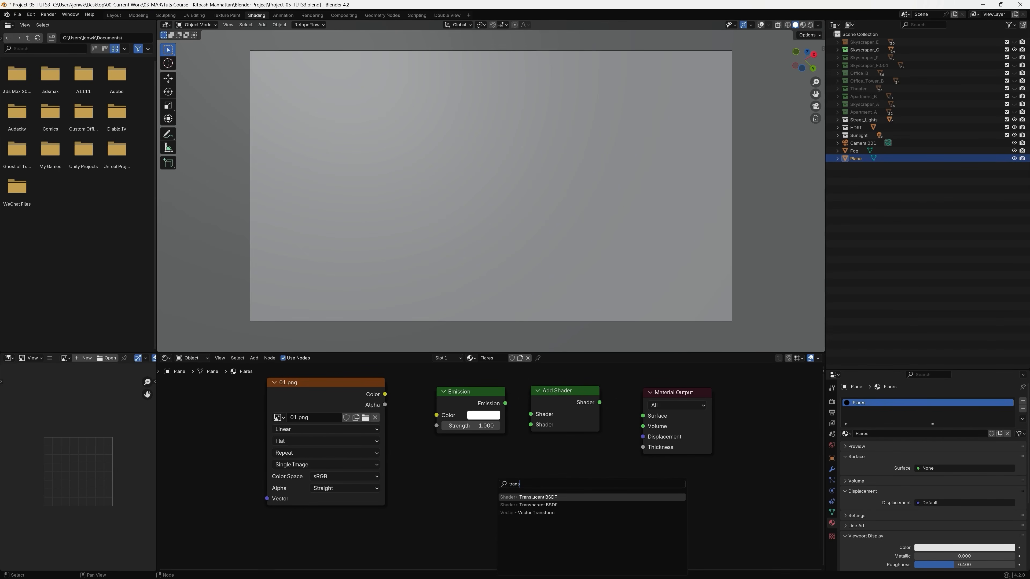
{"action": "left_click", "coordinate": [538, 504]}
{"action": "left_click", "coordinate": [501, 483]}
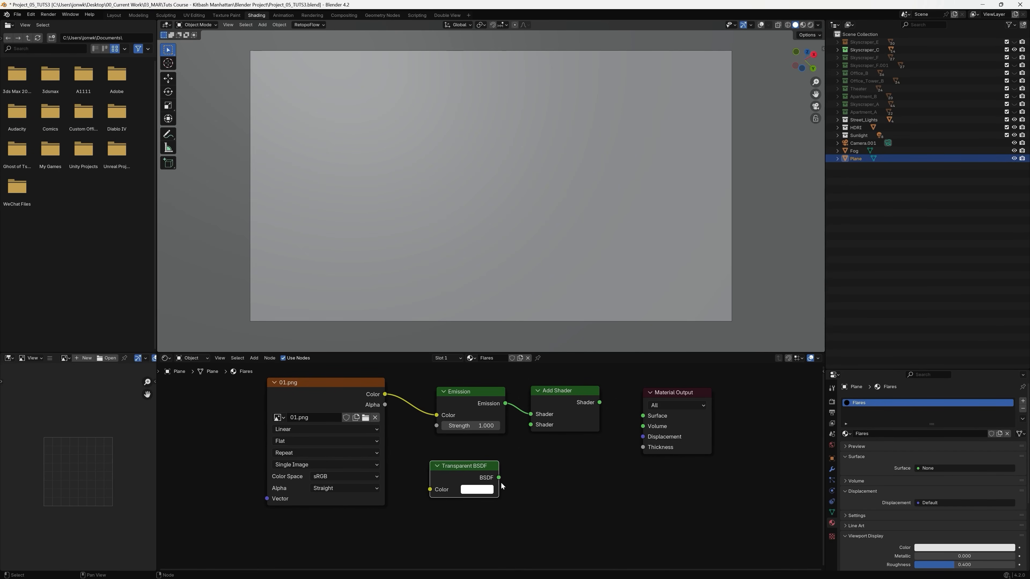
Connect the Transparent BSDF to the second Add Shader input and the Add Shader output to the material's Surface.
{"action": "left_click_drag", "start_coordinate": [499, 478], "coordinate": [531, 425]}
{"action": "left_click_drag", "start_coordinate": [600, 403], "coordinate": [697, 398]}
{"action": "left_click_drag", "start_coordinate": [470, 471], "coordinate": [483, 471]}
{"action": "left_click_drag", "start_coordinate": [570, 391], "coordinate": [587, 393]}
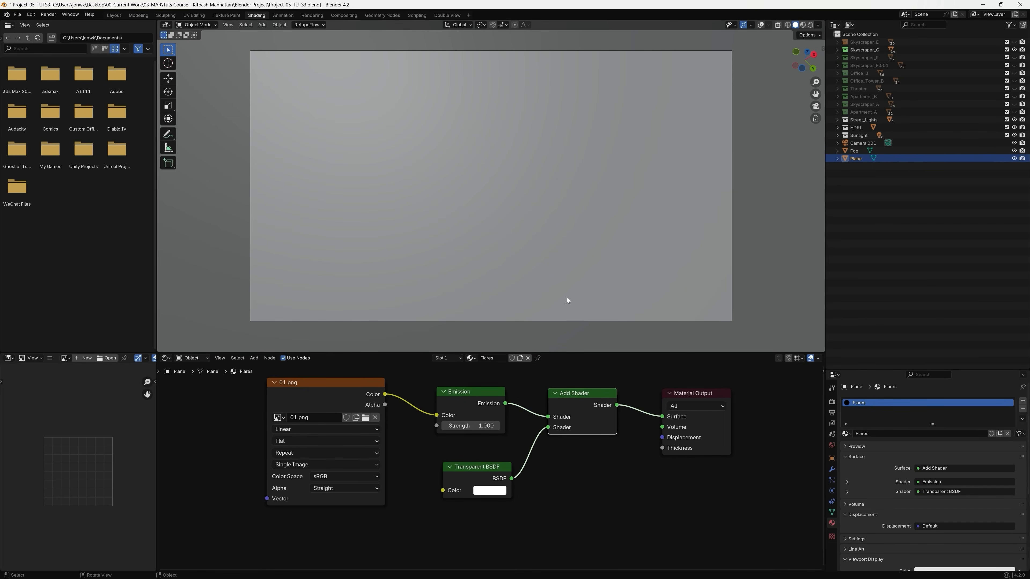
Preview the flare material in rendered shading and switch to the Double View workspace.
{"action": "left_click", "coordinate": [810, 26]}
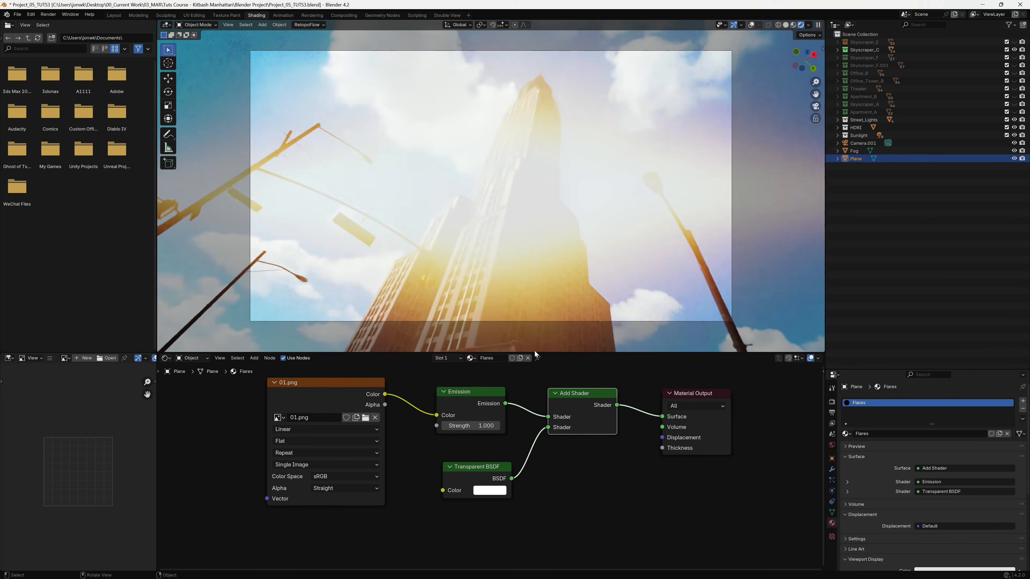
{"action": "left_click", "coordinate": [489, 468]}
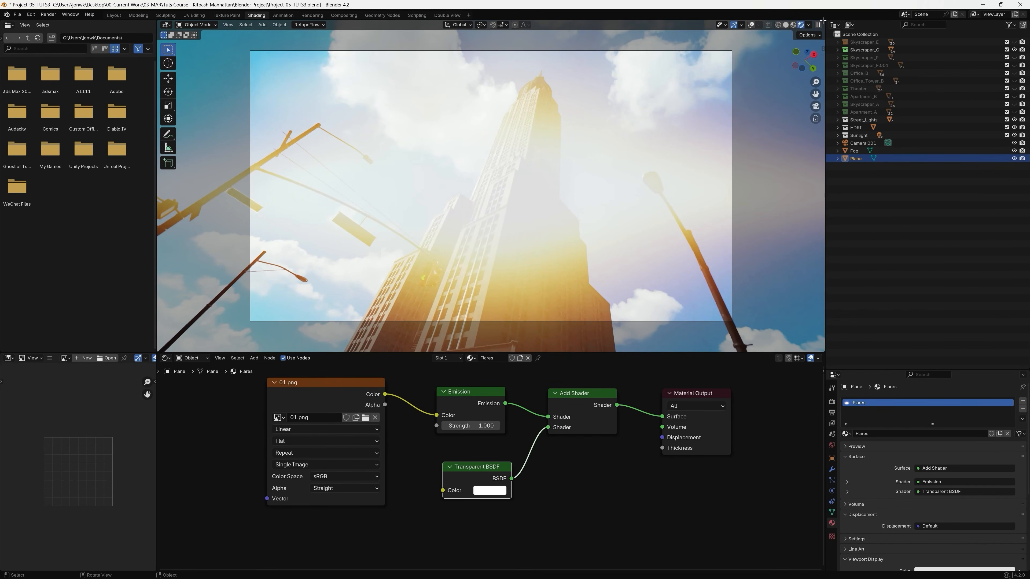
{"action": "left_click", "coordinate": [114, 16]}
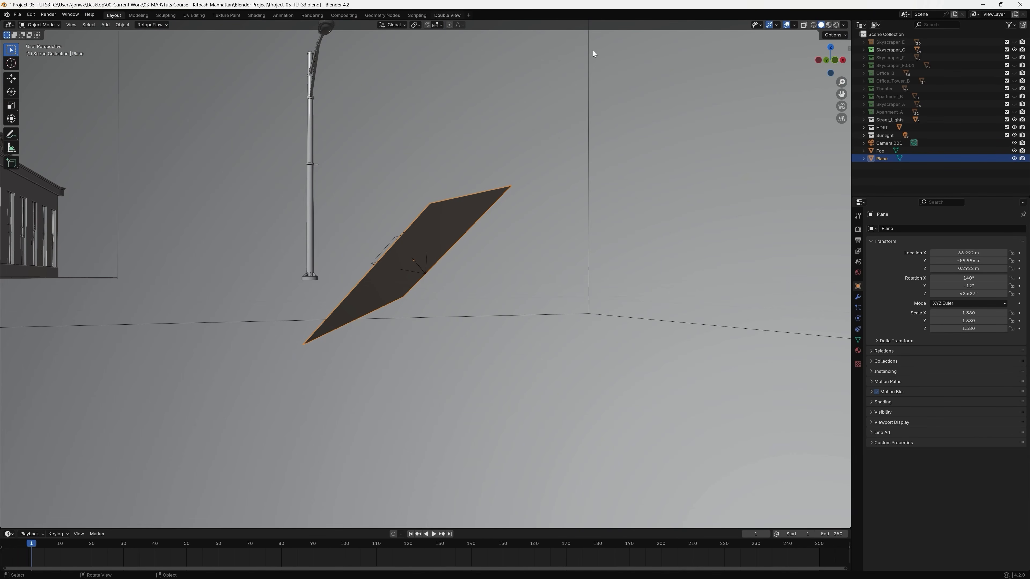
{"action": "left_click", "coordinate": [446, 15]}
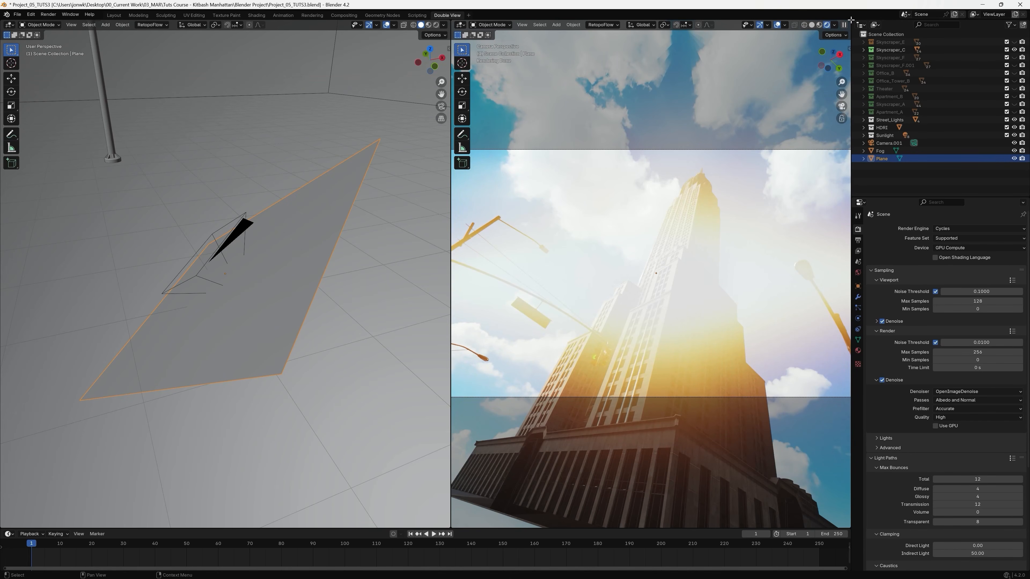
{"action": "left_click_drag", "start_coordinate": [850, 19], "coordinate": [763, 66]}
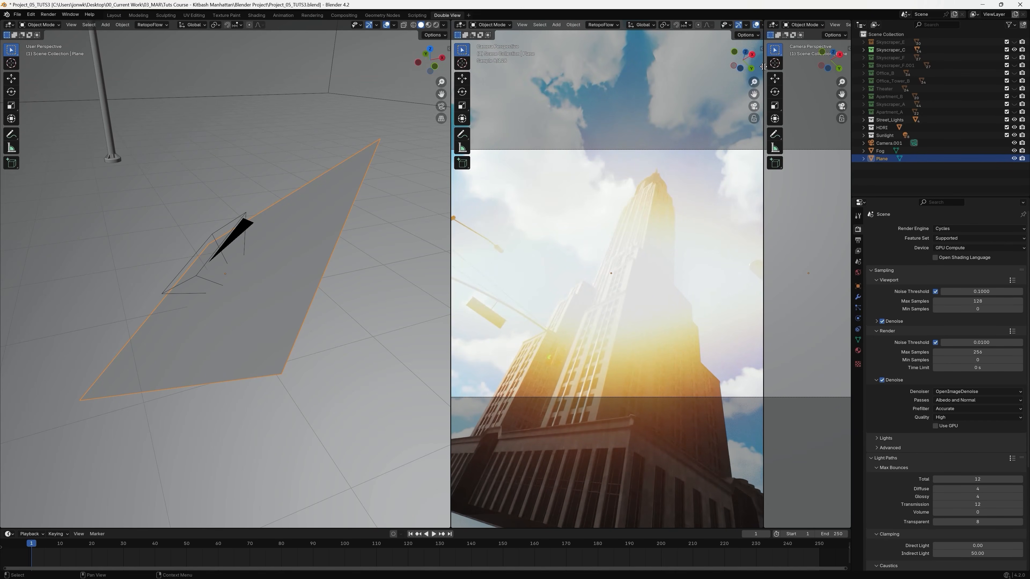
{"action": "key", "text": "Escape"}
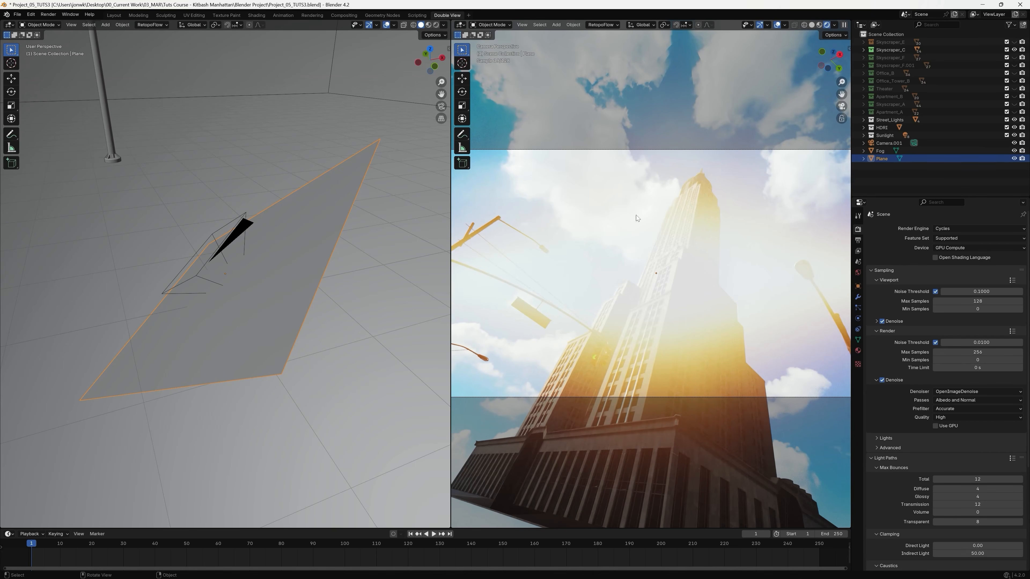
Move the flare plane about 0.11 m along its local Y axis and scale it to about 0.83.
{"action": "mouse_move", "coordinate": [328, 277]}
{"action": "middle_mouse_down"}
{"action": "mouse_move", "coordinate": [296, 250]}
{"action": "mouse_move", "coordinate": [303, 270]}
{"action": "mouse_move", "coordinate": [338, 271]}
{"action": "mouse_move", "coordinate": [303, 243]}
{"action": "mouse_move", "coordinate": [336, 294]}
{"action": "mouse_move", "coordinate": [327, 282]}
{"action": "middle_mouse_up"}
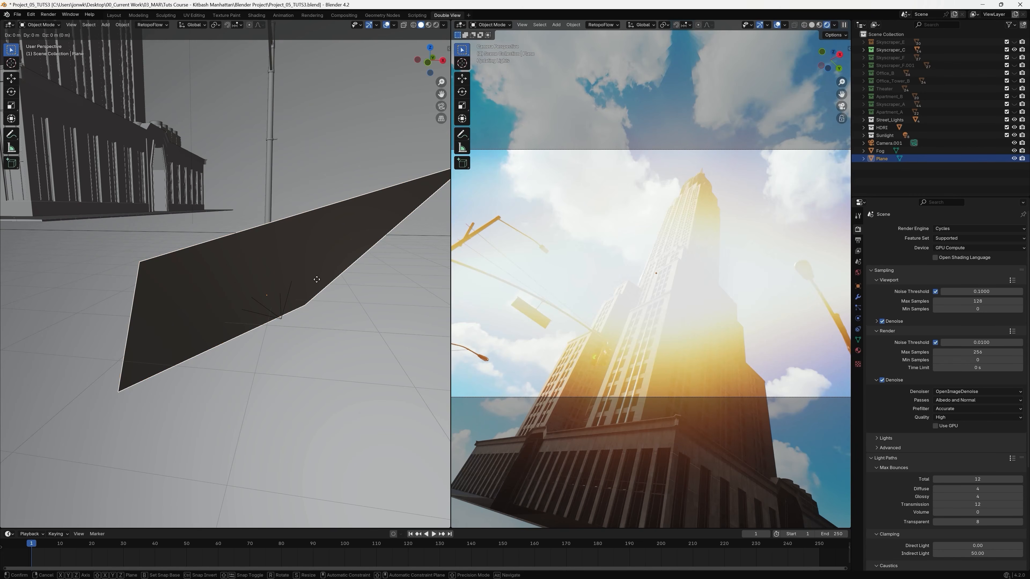
{"action": "key", "text": "g"}
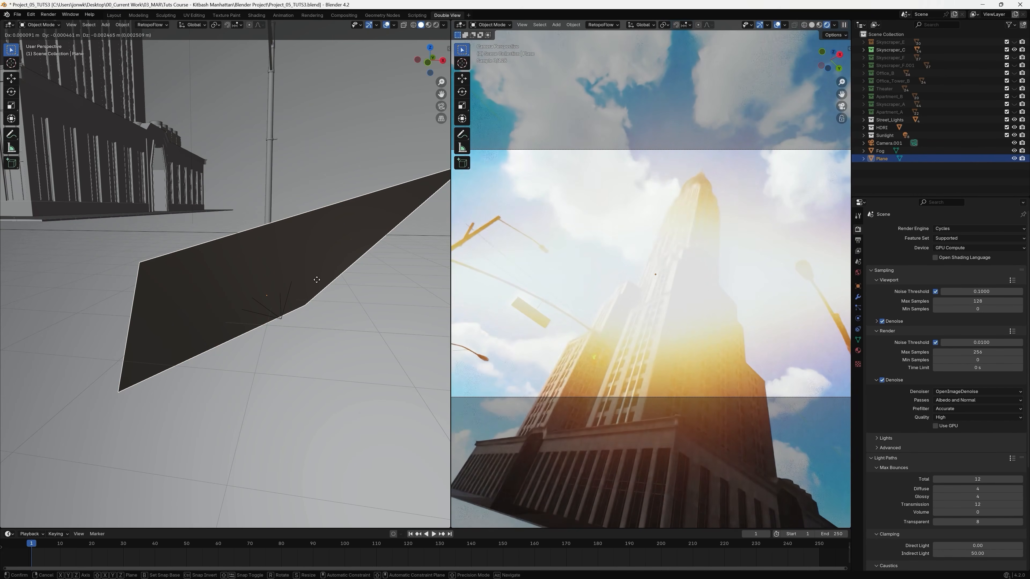
{"action": "key", "text": "y"}
{"action": "key", "text": "y"}
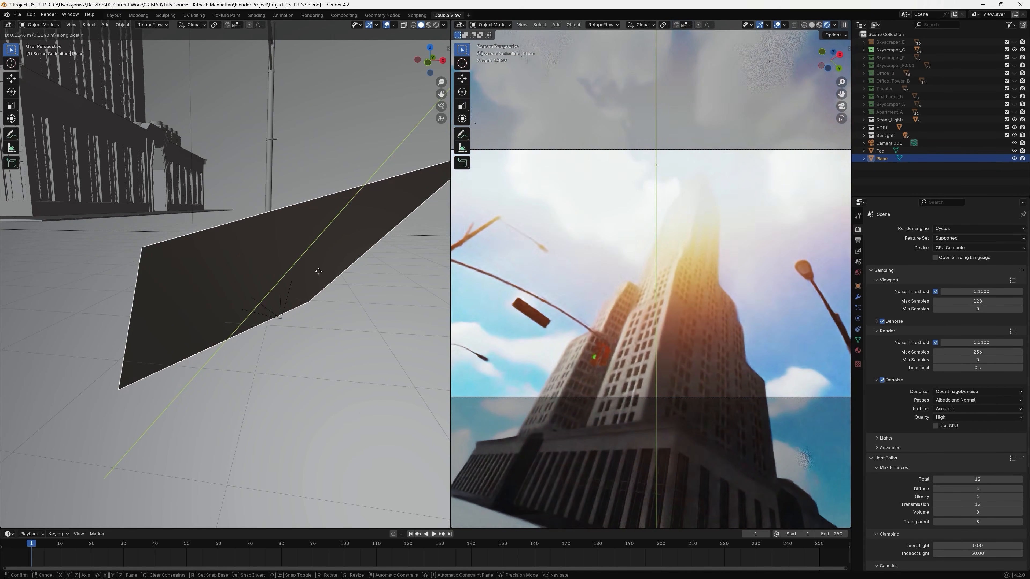
{"action": "left_click", "coordinate": [319, 272]}
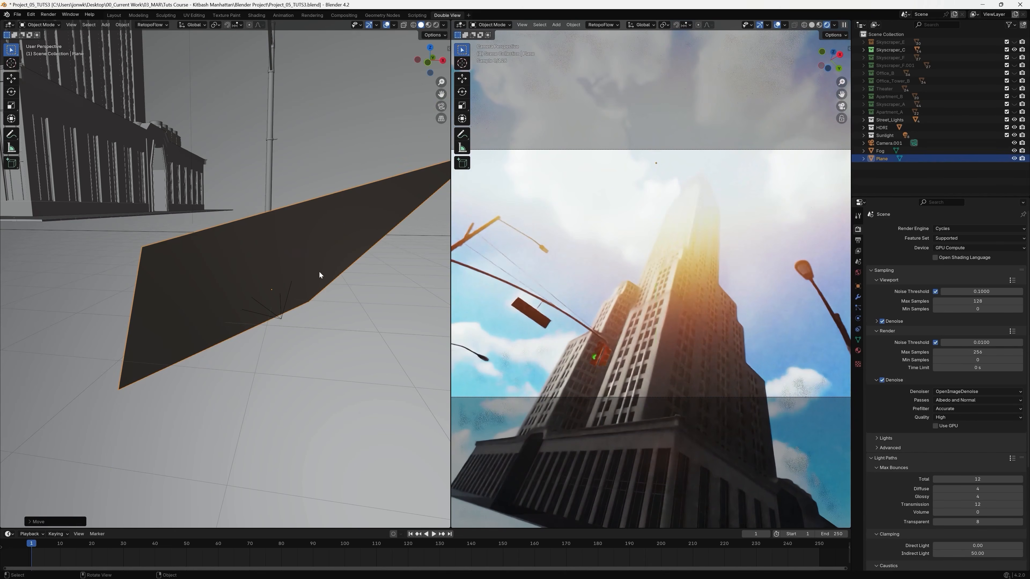
{"action": "key", "text": "s"}
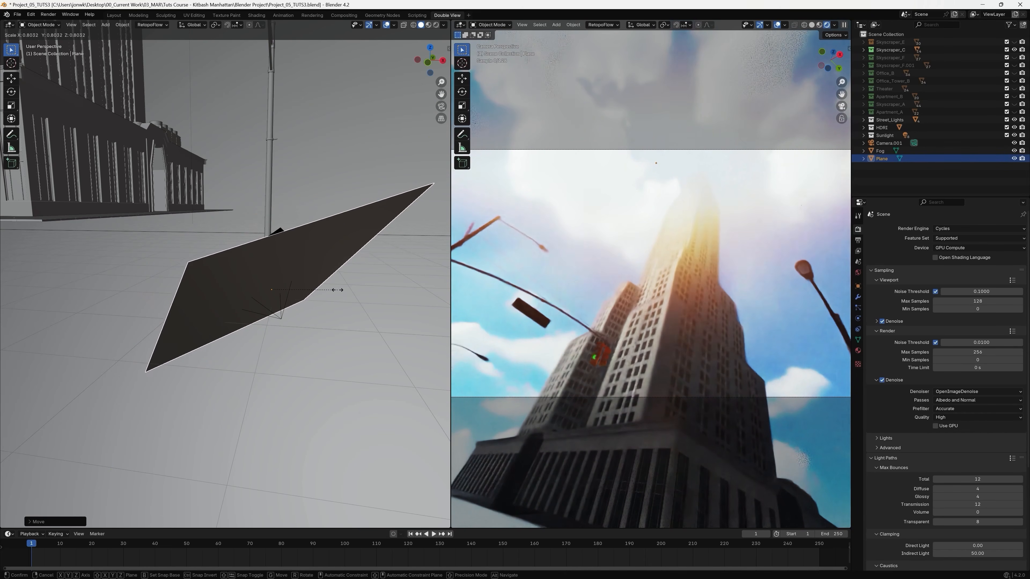
{"action": "left_click", "coordinate": [340, 289]}
Shift the flare plane sideways along its local X axis to reposition the flare in the camera view.
{"action": "middle_click_drag", "start_coordinate": [339, 286], "coordinate": [326, 277]}
{"action": "key", "text": "g"}
{"action": "key", "text": "x"}
{"action": "key", "text": "x"}
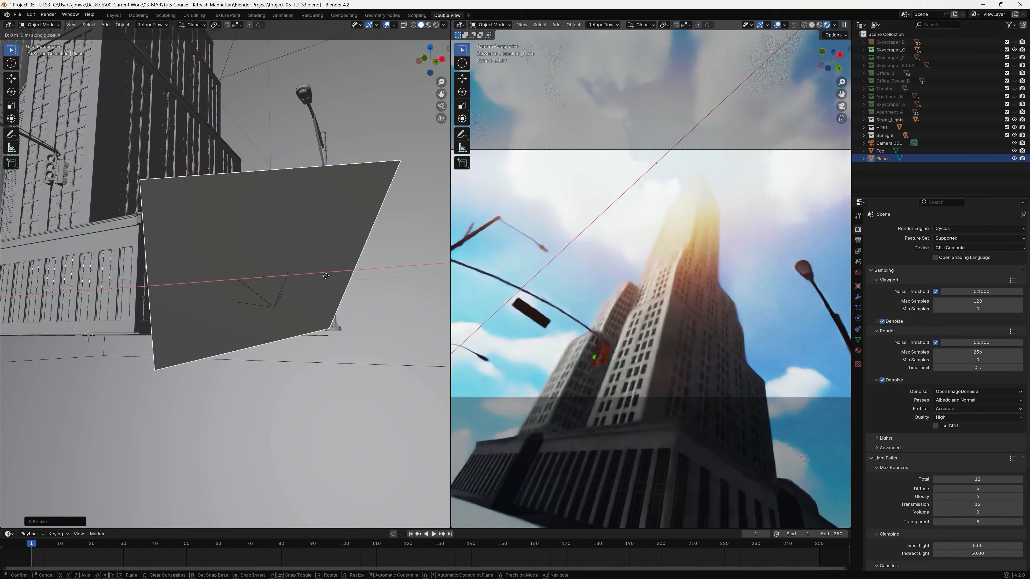
{"action": "left_click", "coordinate": [299, 279]}
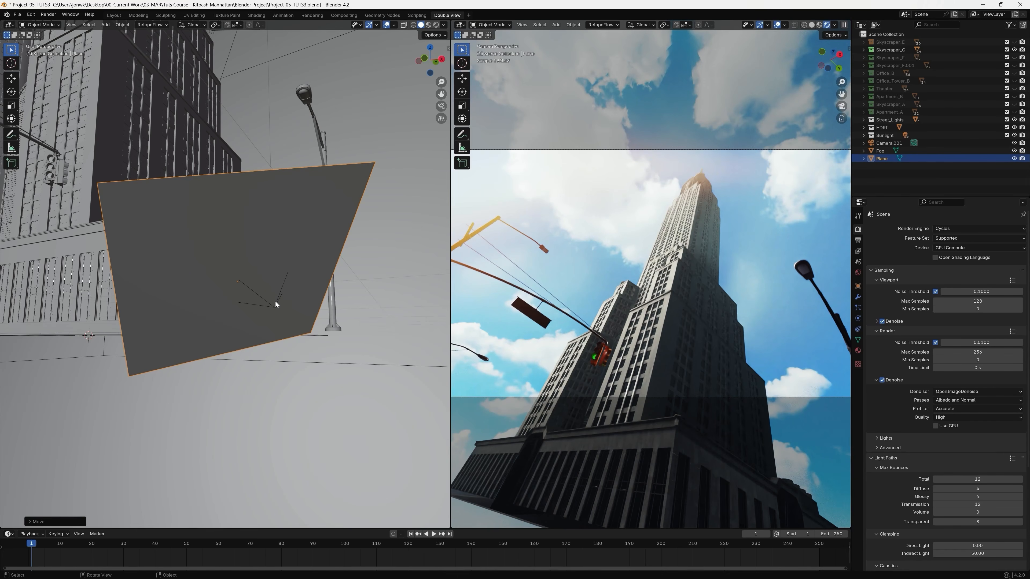
Move the flare plane about 0.02 m along its local Z axis.
{"action": "key", "text": "g"}
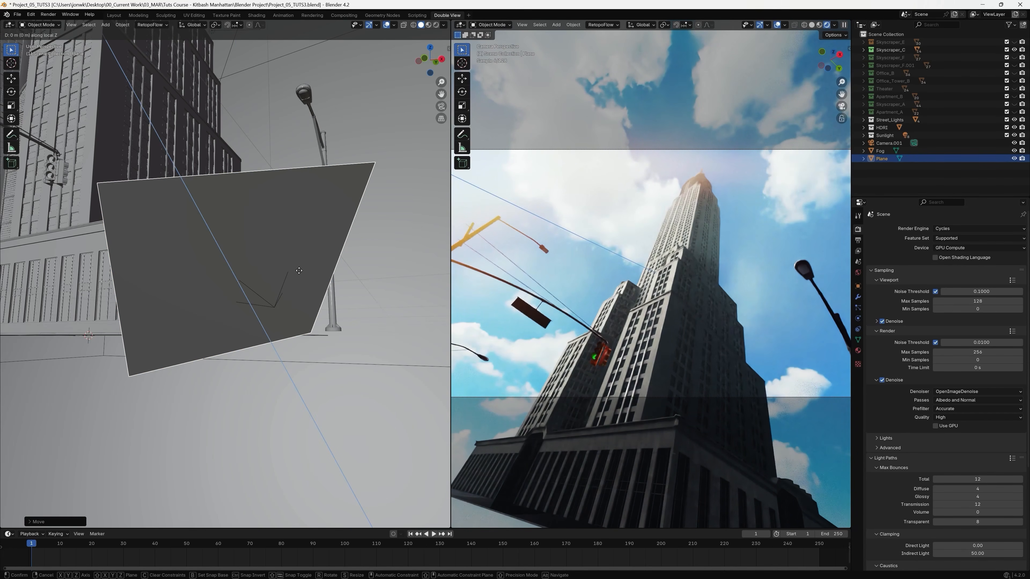
{"action": "key", "text": "z"}
{"action": "key", "text": "z"}
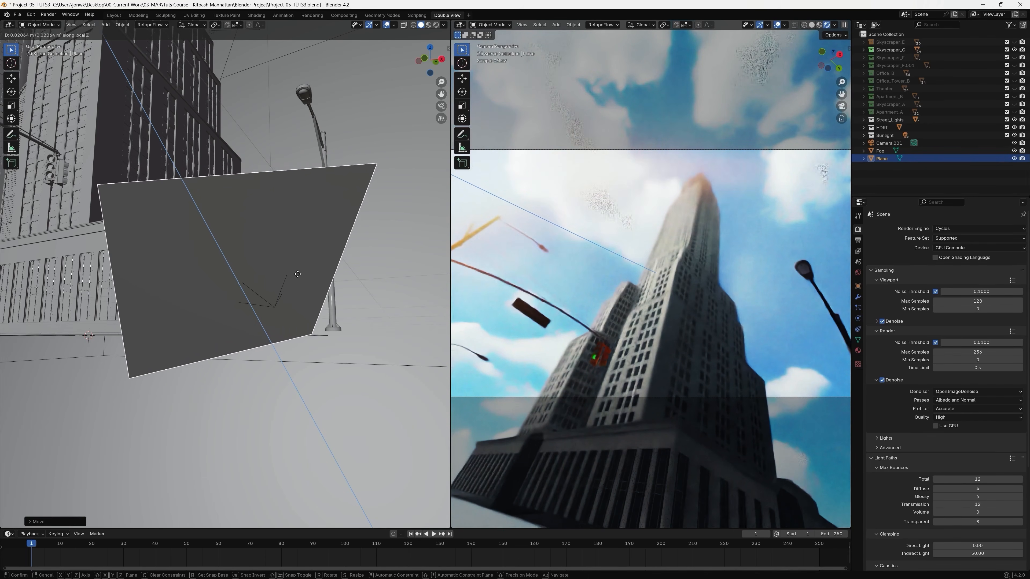
{"action": "left_click", "coordinate": [298, 274]}
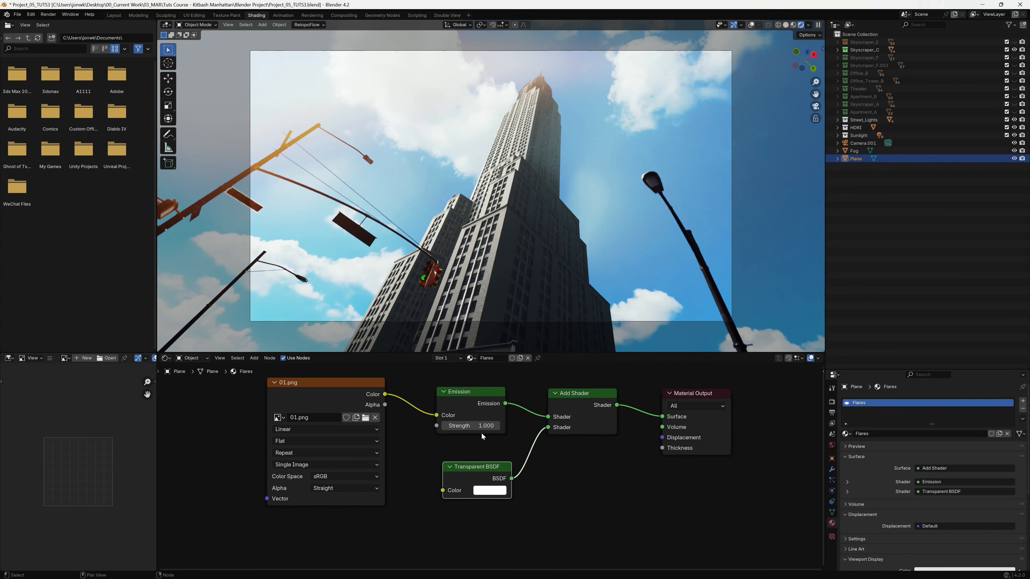
Nudge the Emission node in the Flares material and set its strength to 1.5.
{"action": "left_click_drag", "start_coordinate": [470, 392], "coordinate": [472, 427]}
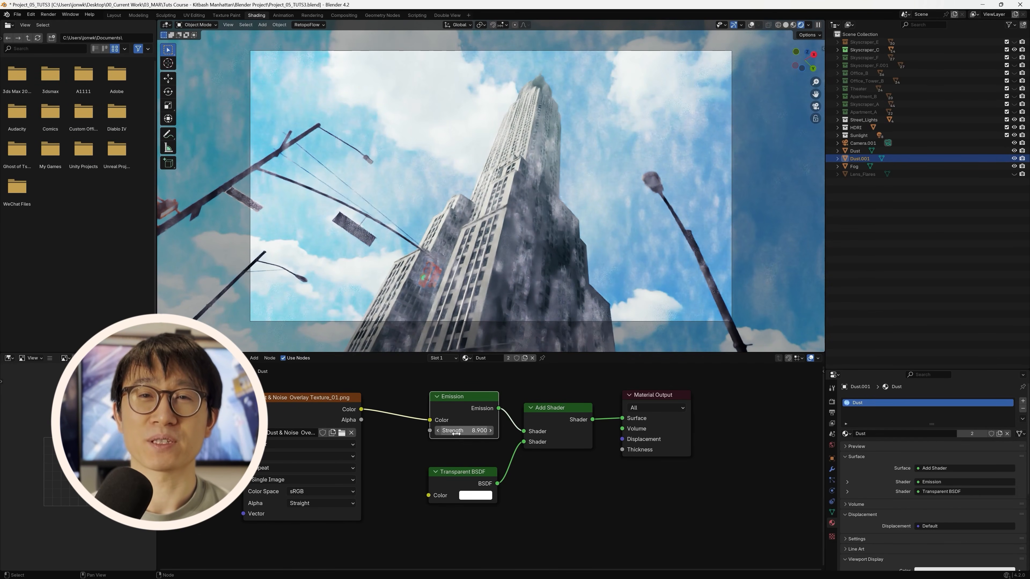
{"action": "left_click_drag", "start_coordinate": [456, 430], "coordinate": [431, 430]}
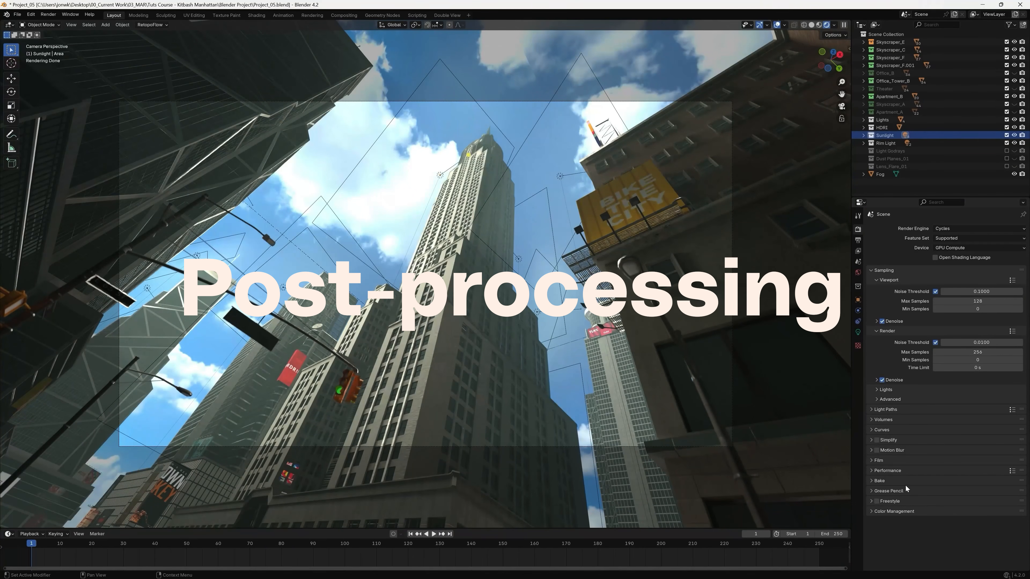
Set the scene's color management view transform to Filmic.
{"action": "left_click", "coordinate": [870, 512]}
{"action": "scroll", "coordinate": [981, 530], "scroll_direction": "down", "scroll_amount": 2}
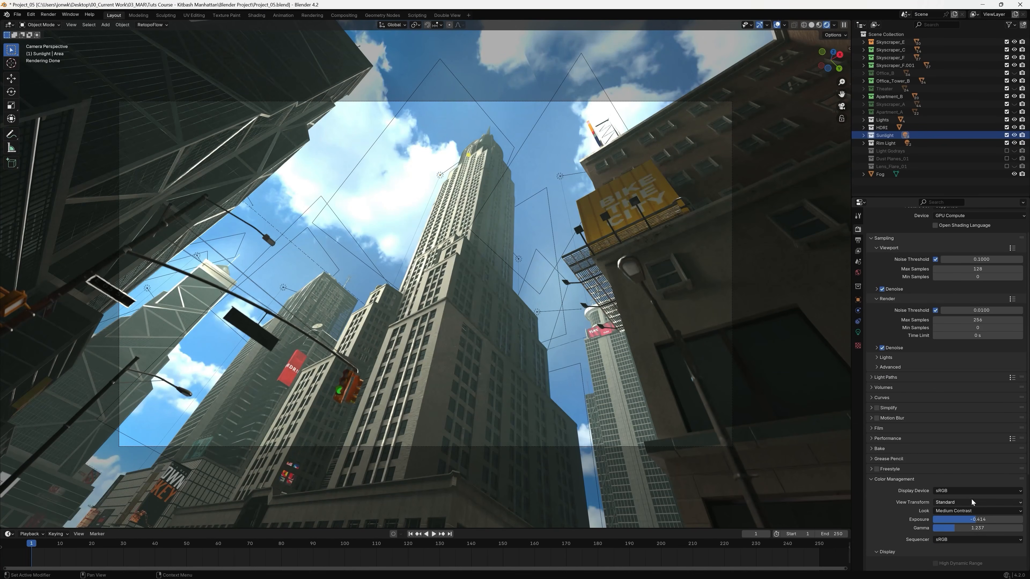
{"action": "left_click", "coordinate": [990, 502]}
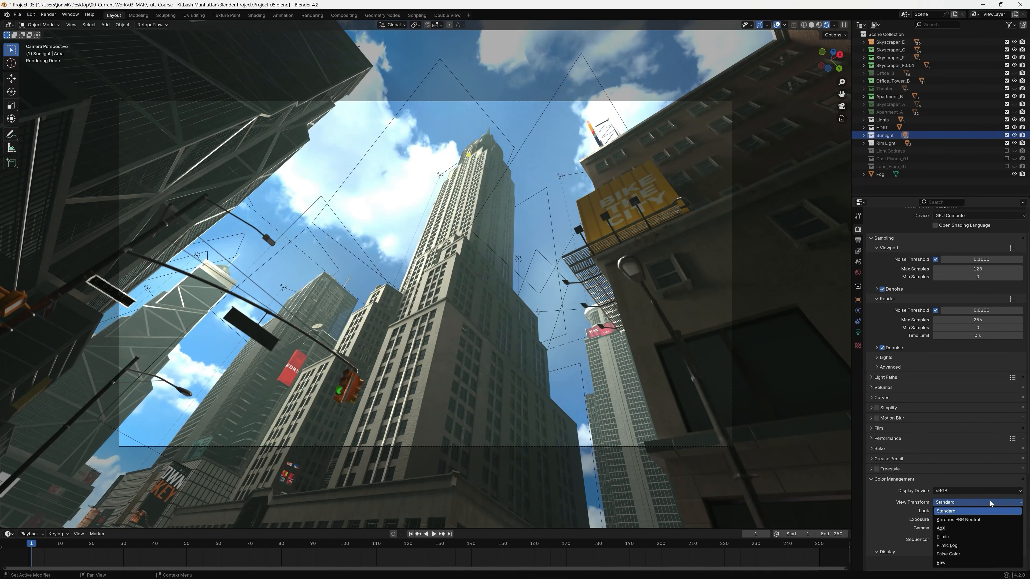
{"action": "left_click", "coordinate": [992, 535]}
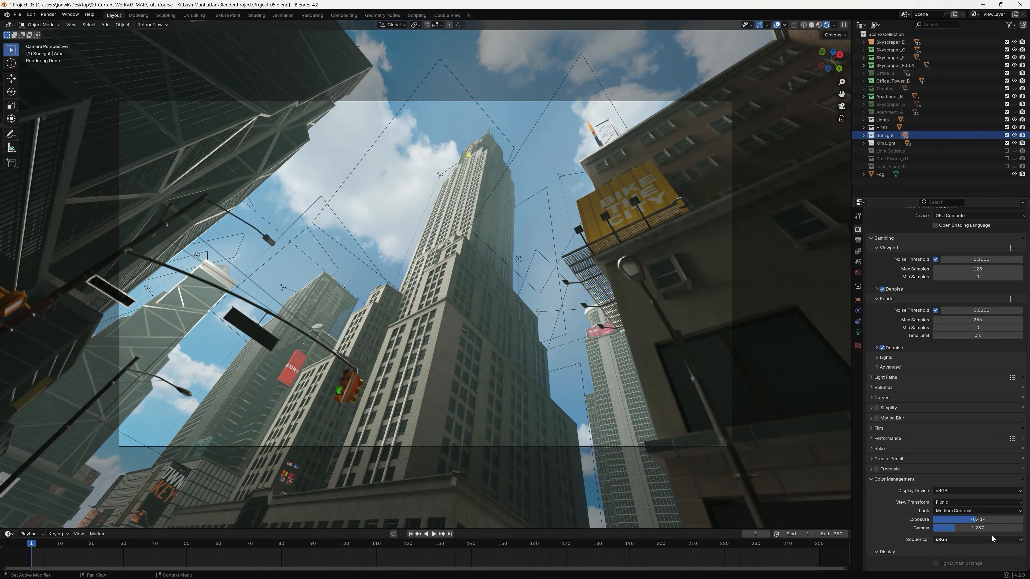
Try the High Contrast look in color management, and change it to Very High Contrast.
{"action": "scroll", "coordinate": [976, 505], "scroll_direction": "down", "scroll_amount": 4}
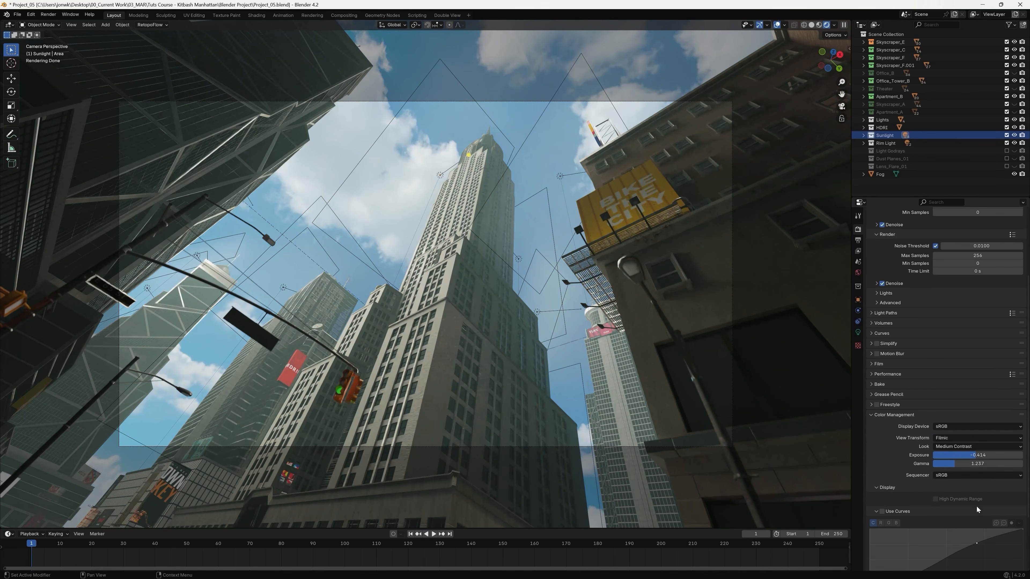
{"action": "left_click", "coordinate": [953, 446]}
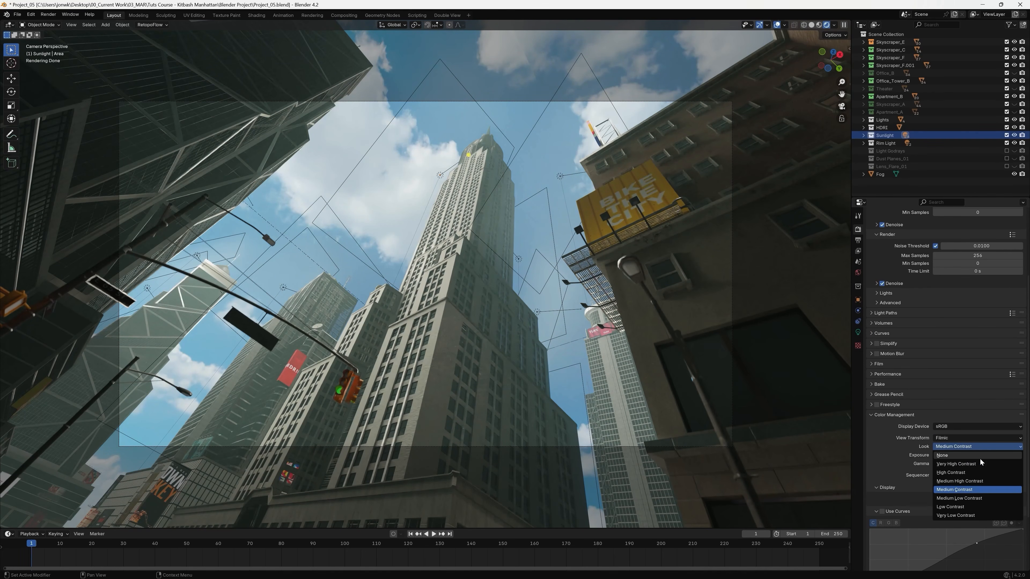
{"action": "left_click", "coordinate": [984, 472]}
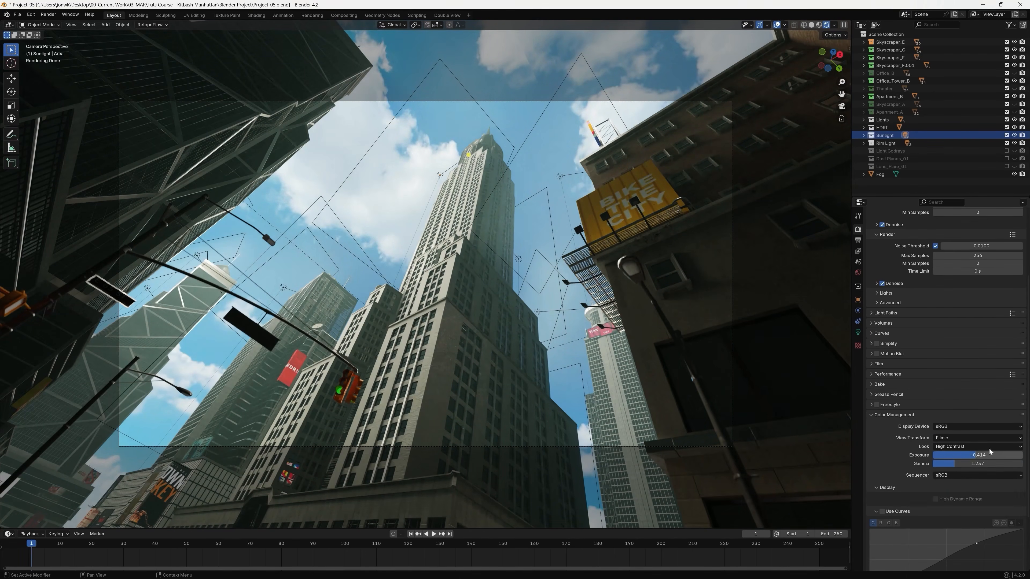
{"action": "left_click", "coordinate": [989, 448]}
{"action": "left_click", "coordinate": [986, 464]}
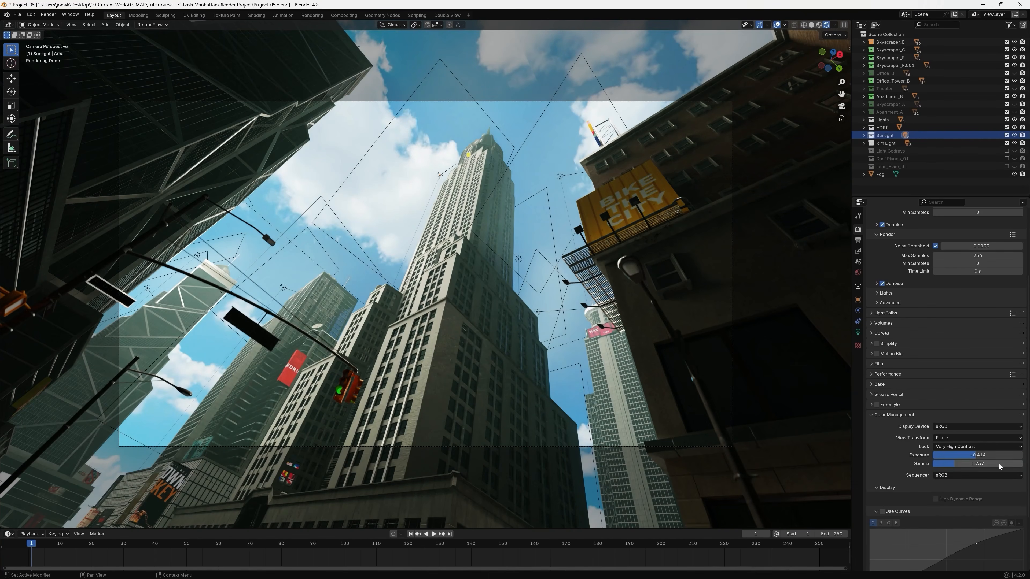
Set the color management exposure to -0.059 and gamma to 1.148, and enable color curves.
{"action": "mouse_move", "coordinate": [974, 457]}
{"action": "left_mouse_down"}
{"action": "mouse_move", "coordinate": [949, 456]}
{"action": "mouse_move", "coordinate": [983, 464]}
{"action": "mouse_move", "coordinate": [978, 456]}
{"action": "left_mouse_up"}
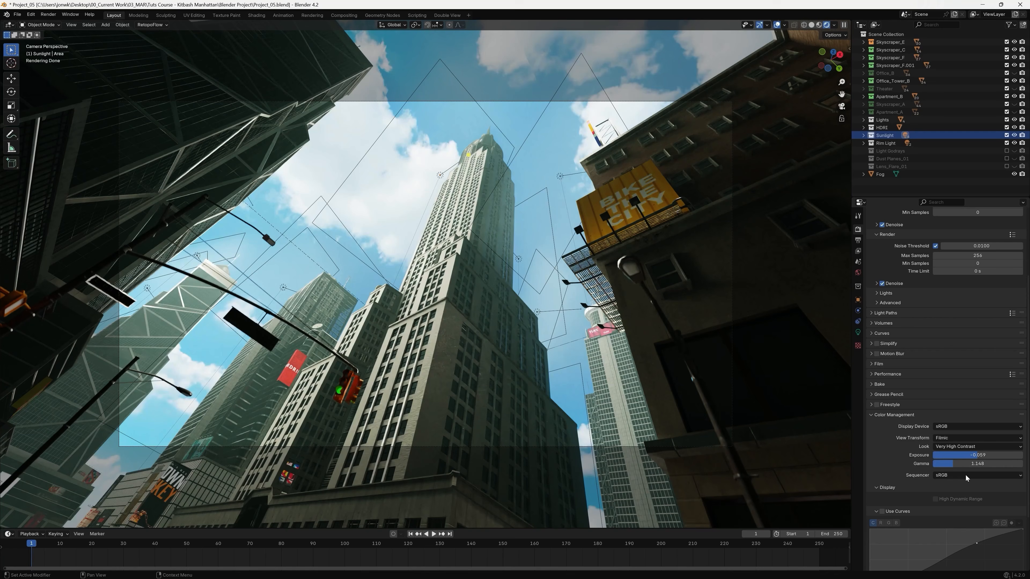
{"action": "left_click", "coordinate": [882, 512]}
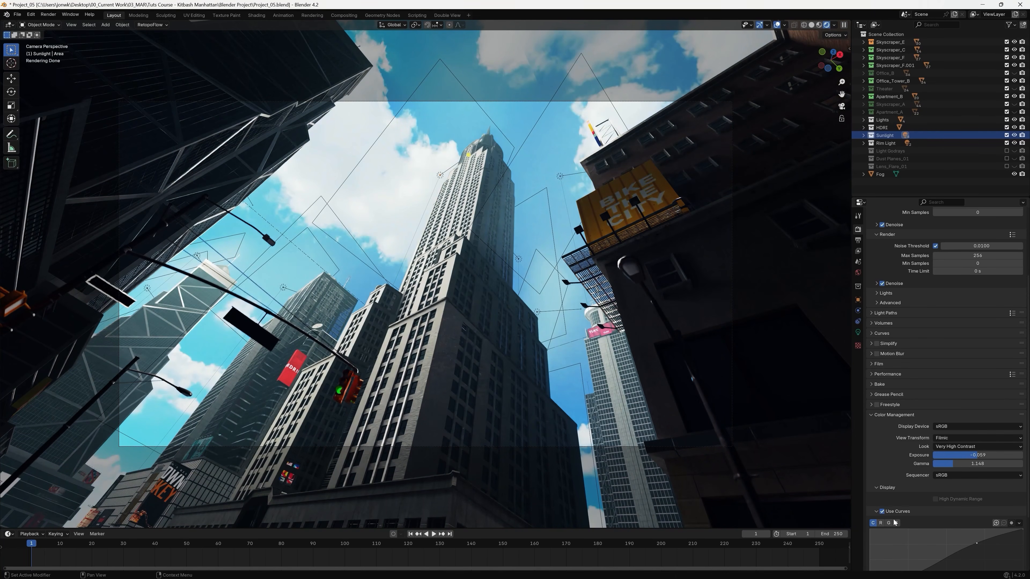
{"action": "scroll", "coordinate": [895, 522], "scroll_direction": "down", "scroll_amount": 5}
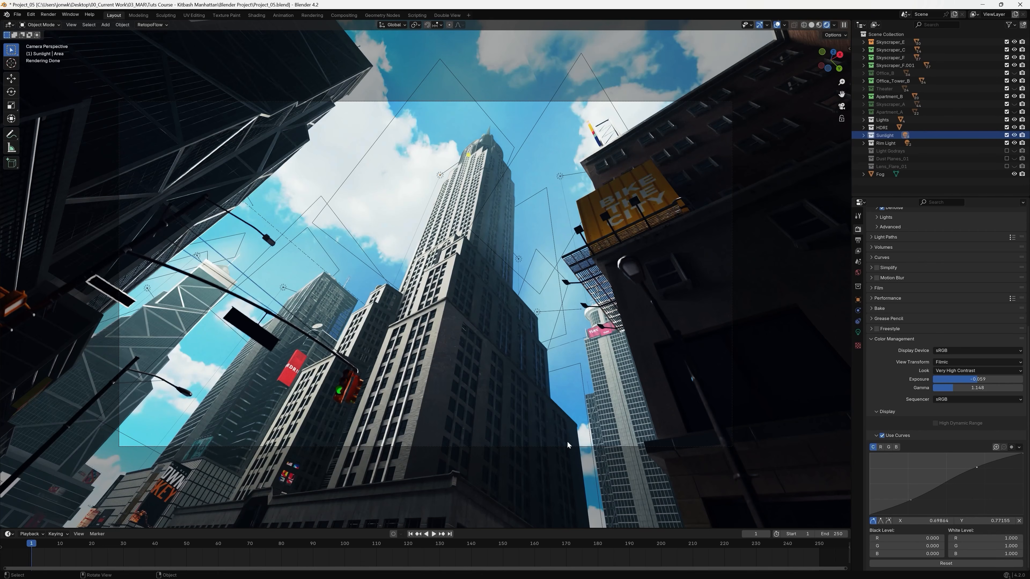
Shape the combined curve into a gentle S with a shadow point near 0.264, 0.233, and set the blue channel's black point to Y 0.00431.
{"action": "left_click", "coordinate": [912, 500]}
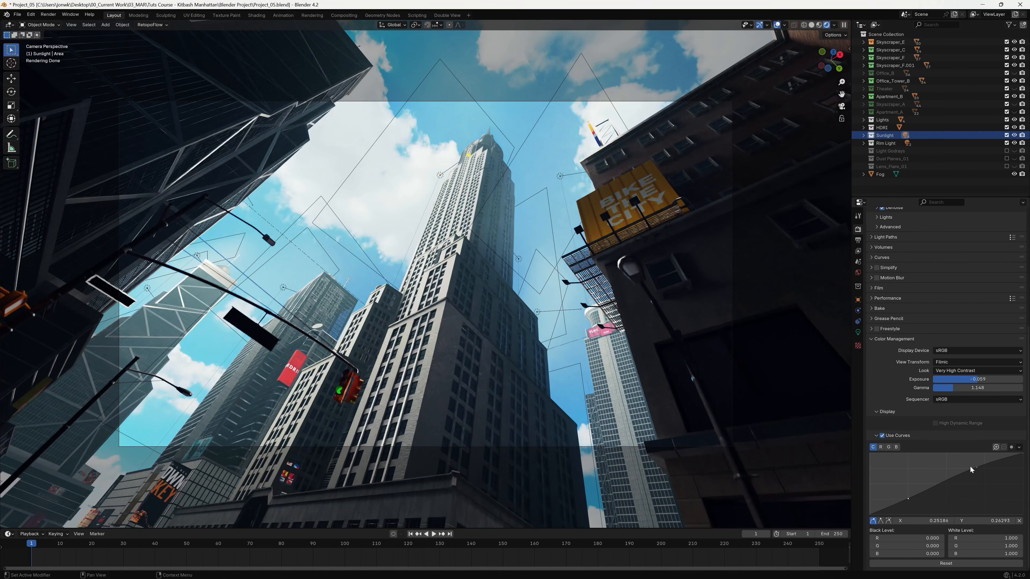
{"action": "left_click_drag", "start_coordinate": [970, 468], "coordinate": [971, 466]}
{"action": "left_click_drag", "start_coordinate": [909, 499], "coordinate": [910, 502]}
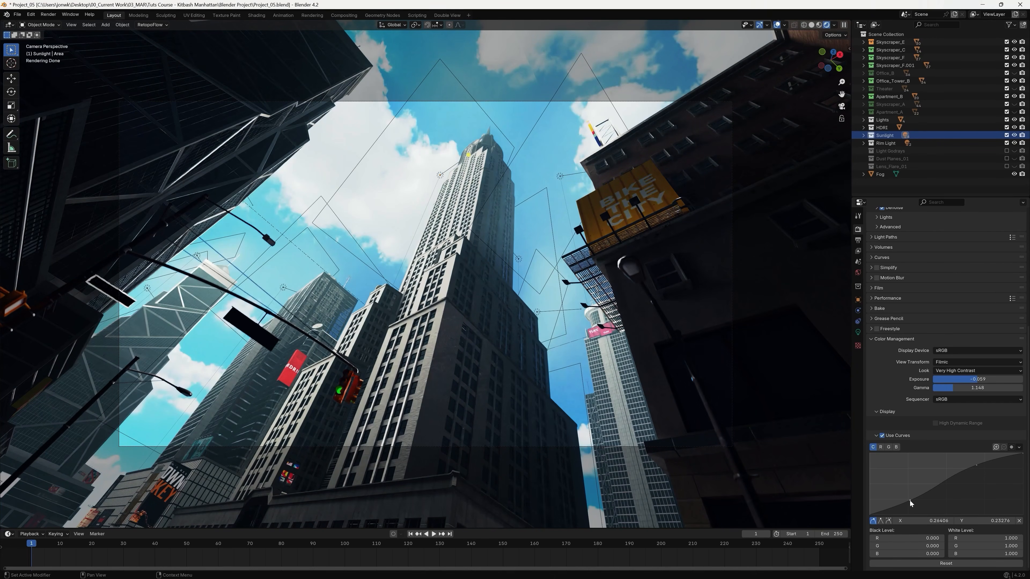
{"action": "left_click", "coordinate": [977, 466]}
{"action": "left_click", "coordinate": [896, 447]}
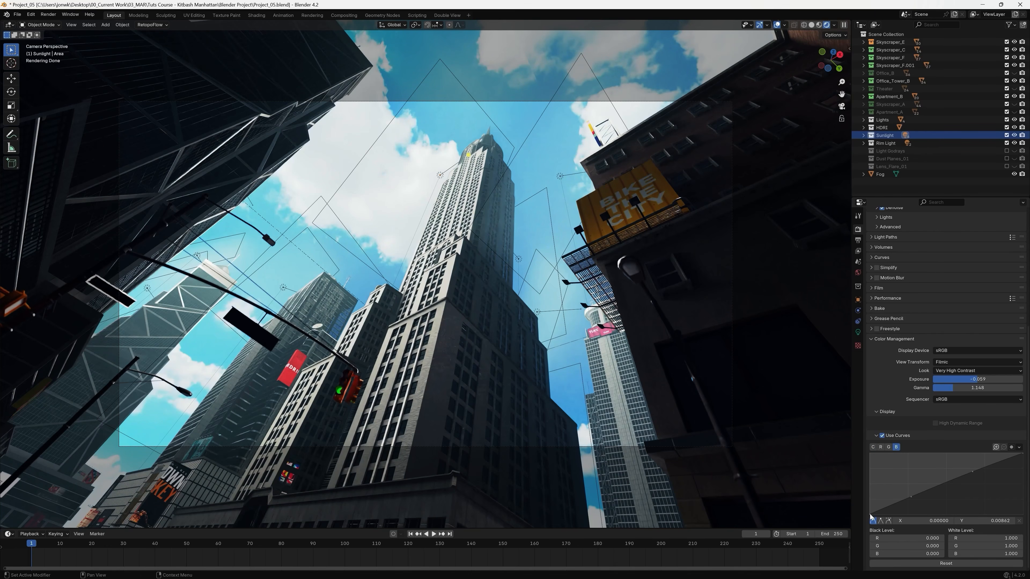
{"action": "left_click_drag", "start_coordinate": [870, 514], "coordinate": [870, 515]}
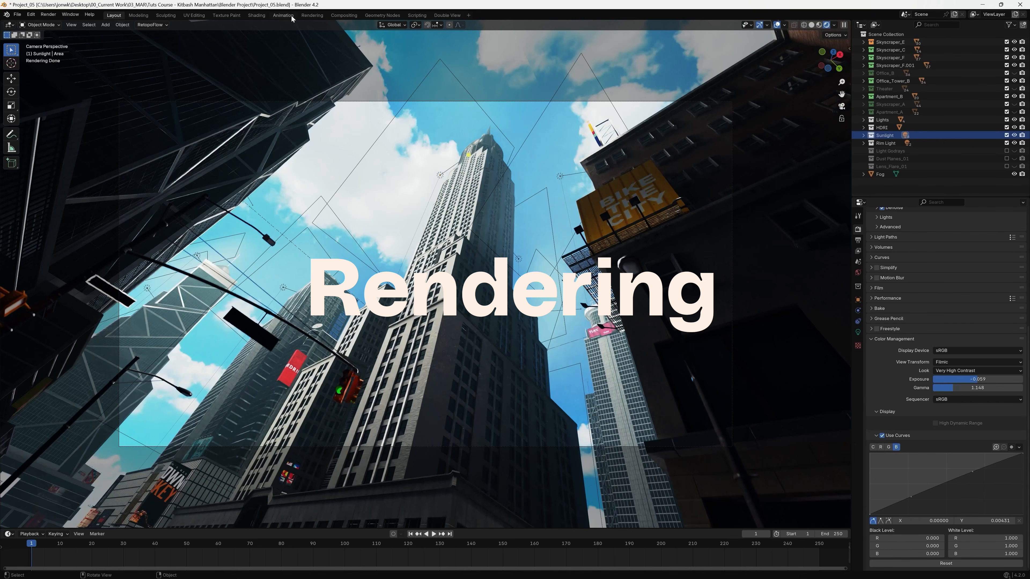
Switch to the Rendering workspace and set the output file format to JPEG.
{"action": "left_click", "coordinate": [312, 16]}
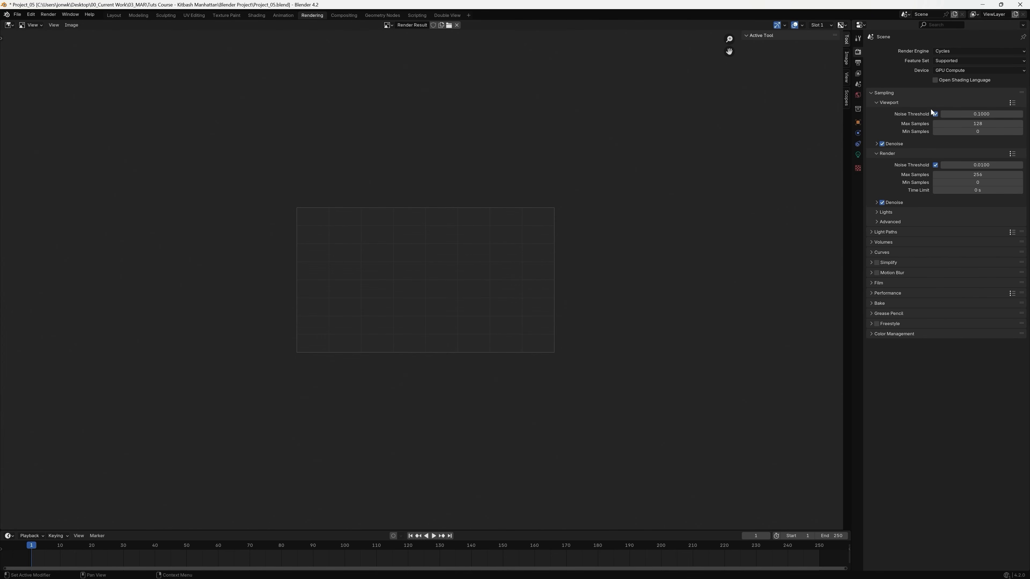
{"action": "left_click", "coordinate": [859, 64]}
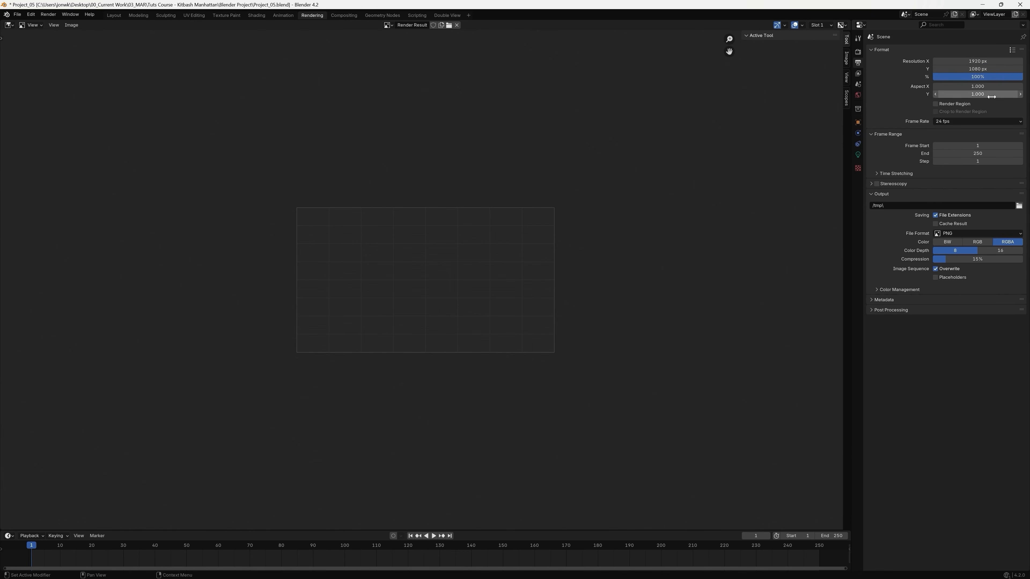
{"action": "left_click", "coordinate": [964, 232]}
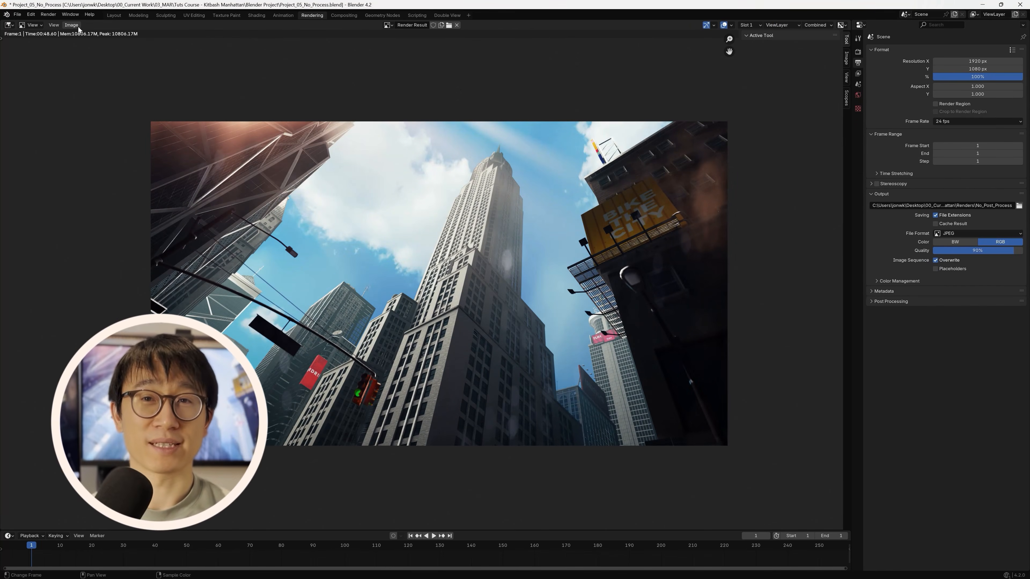
Save the finished render result as an image file.
{"action": "left_click", "coordinate": [74, 25]}
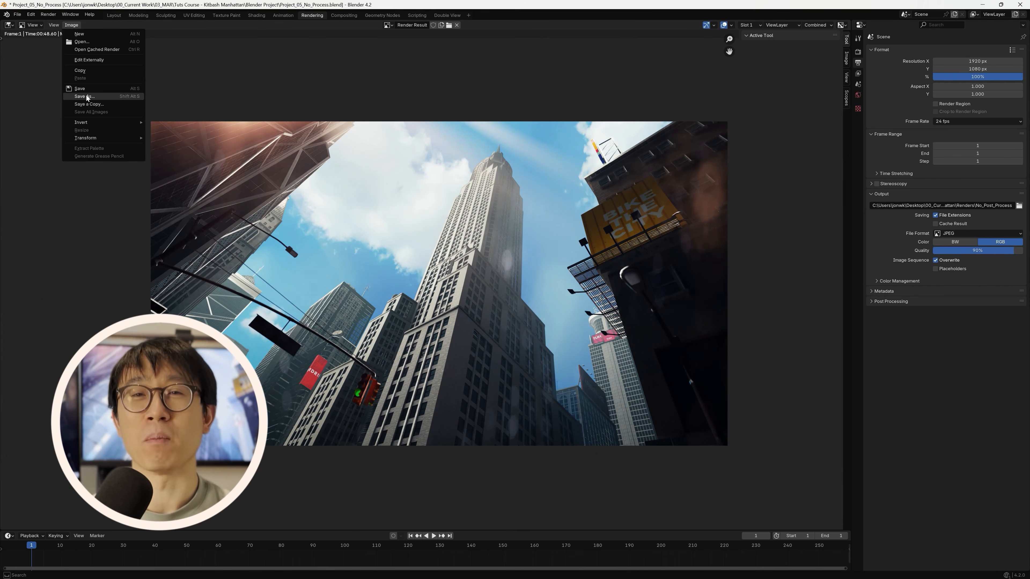
{"action": "left_click", "coordinate": [96, 89]}
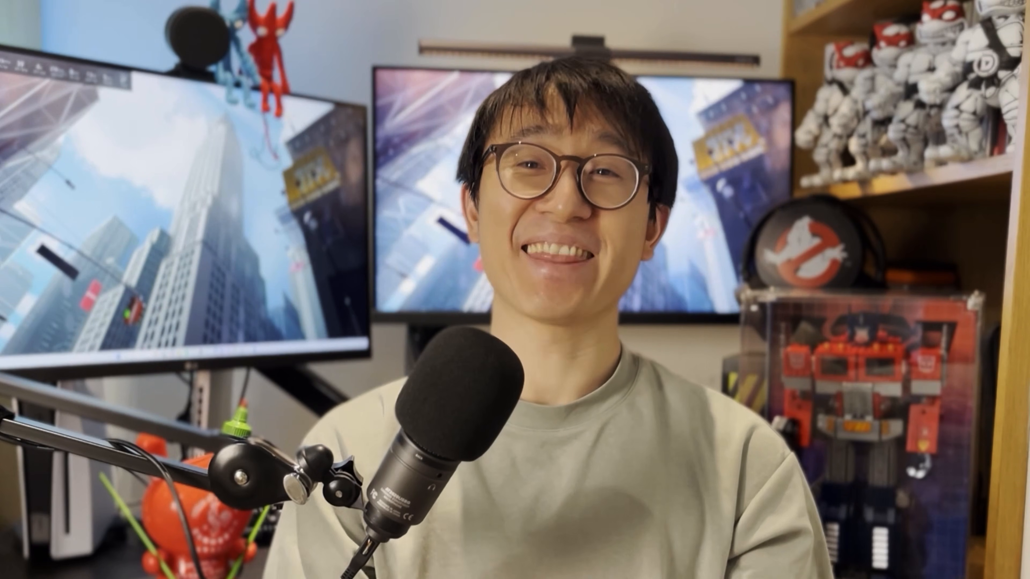